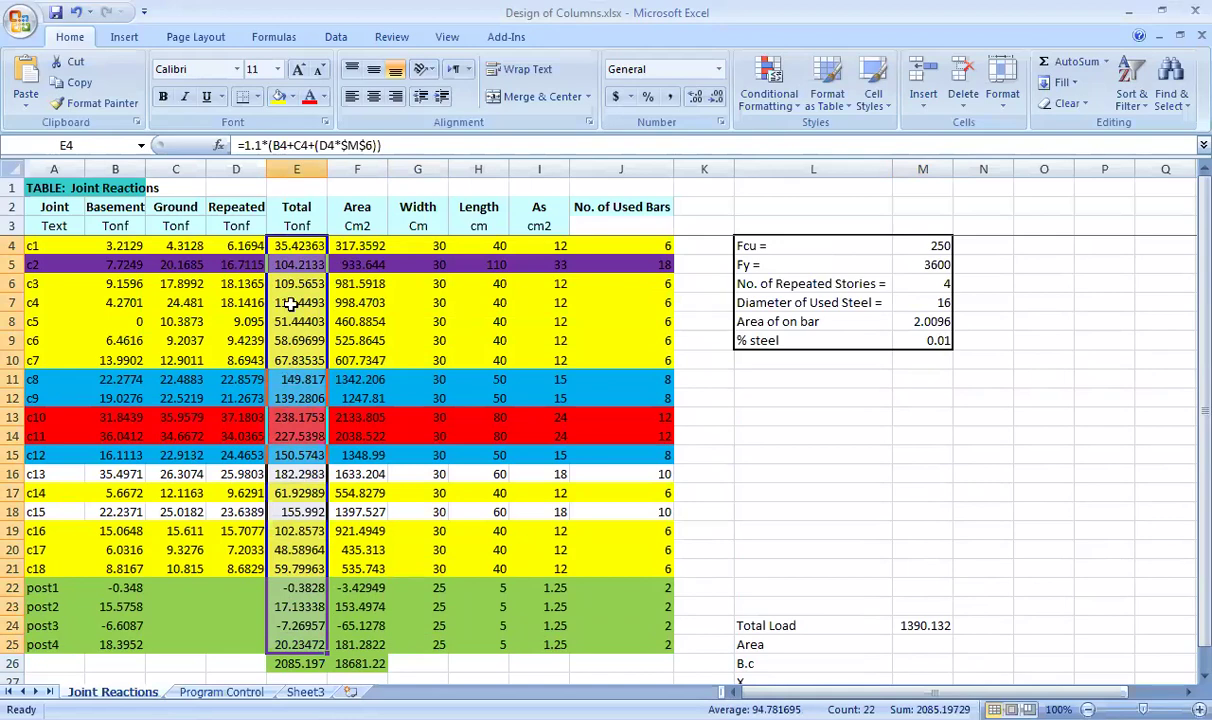
Inspect the formulas behind the sum of the Total column and the Total Load value
scroll(235, 398, "down", 3)
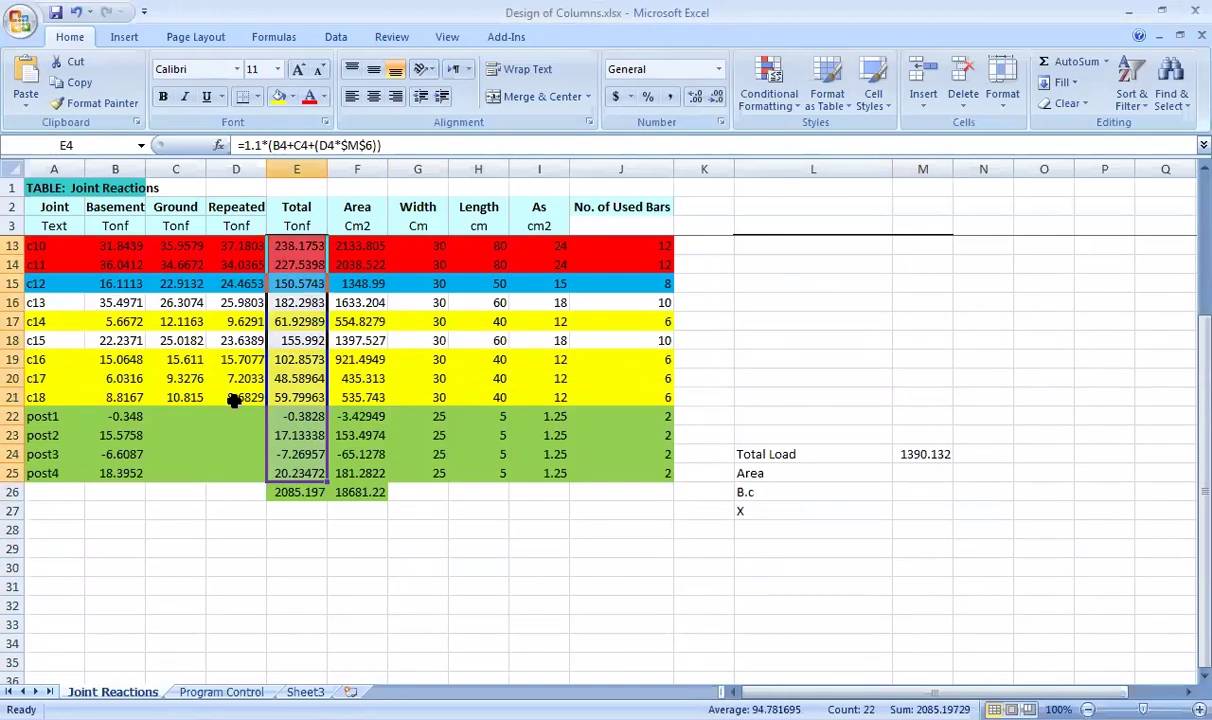
left_click(284, 491)
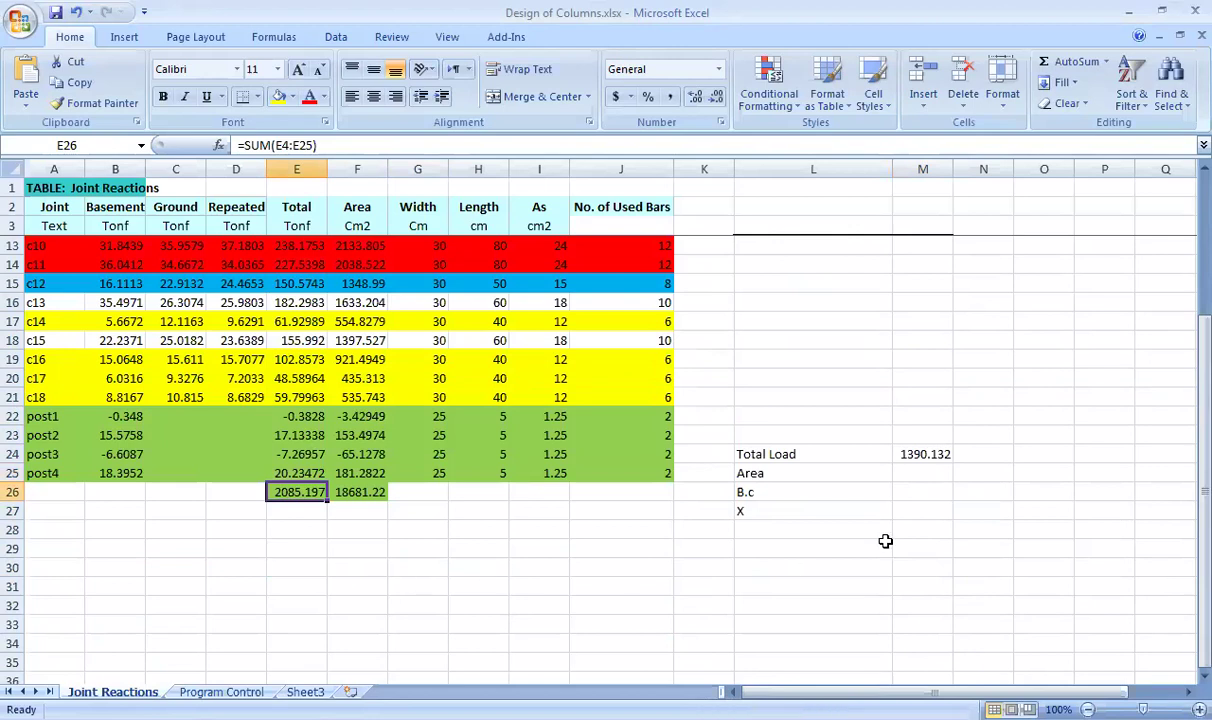
left_click(928, 456)
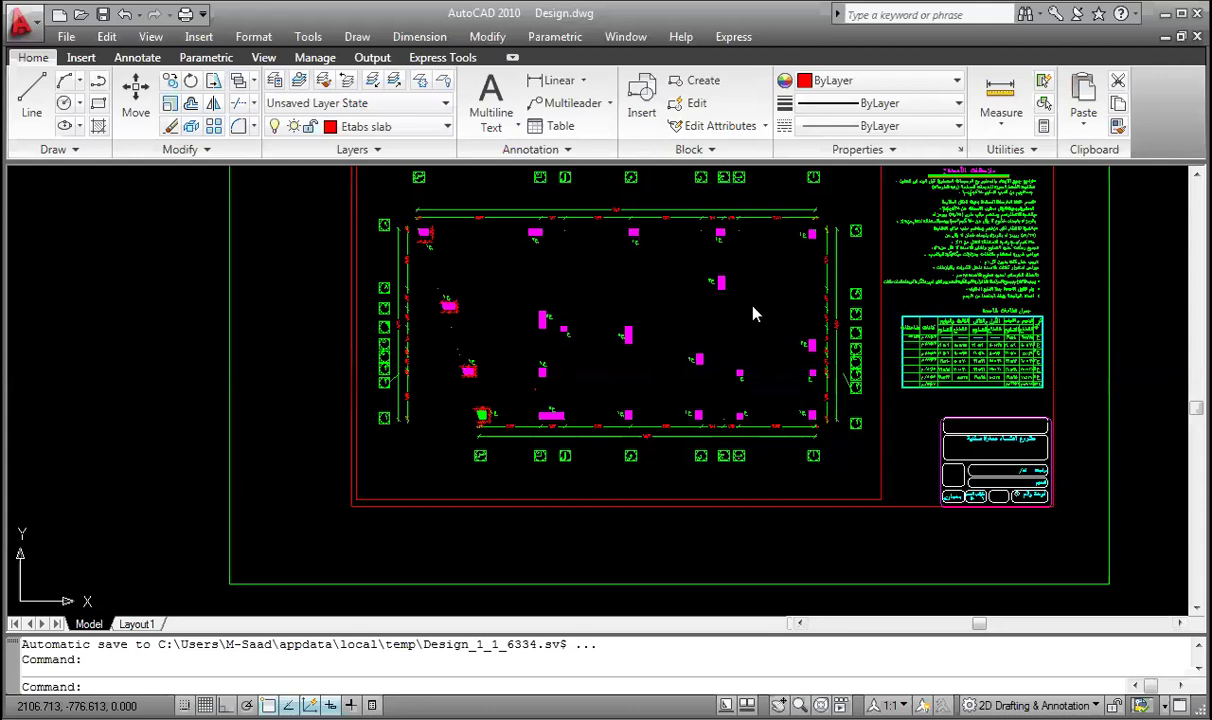
Switch to AutoCAD and measure the area of the basement garage plan through the four outer corners of its outline
type("area")
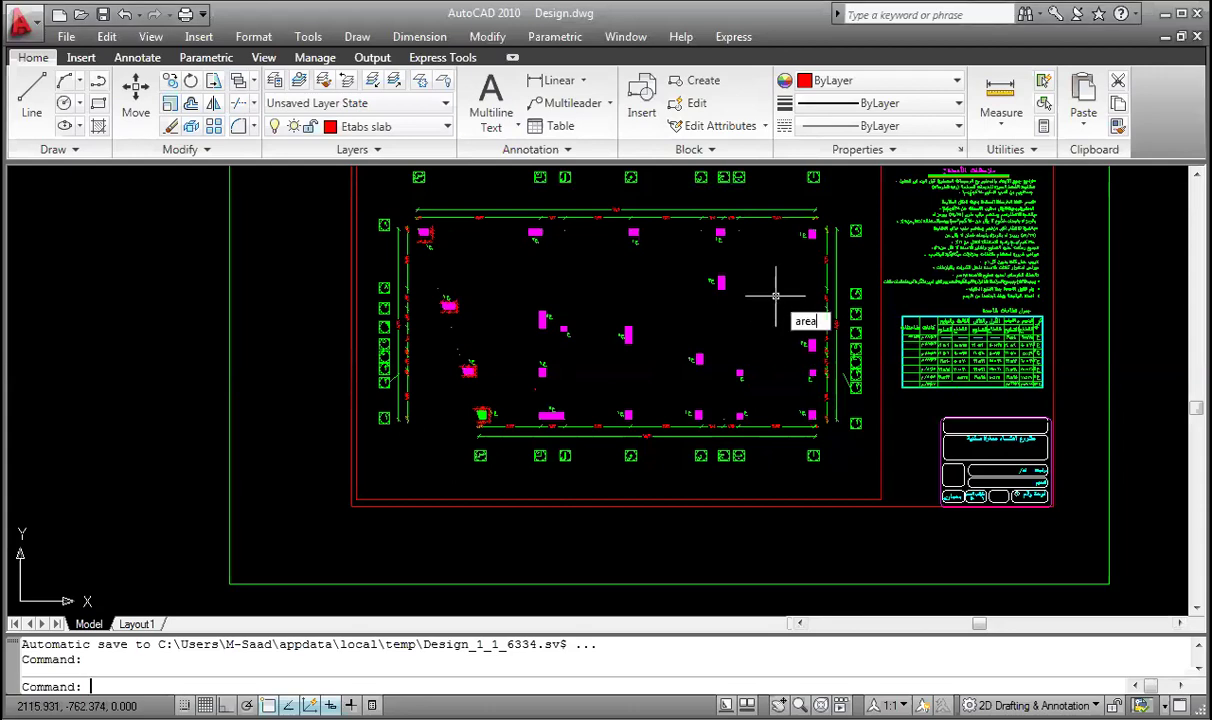
key("Return")
scroll(815, 240, "up", 5)
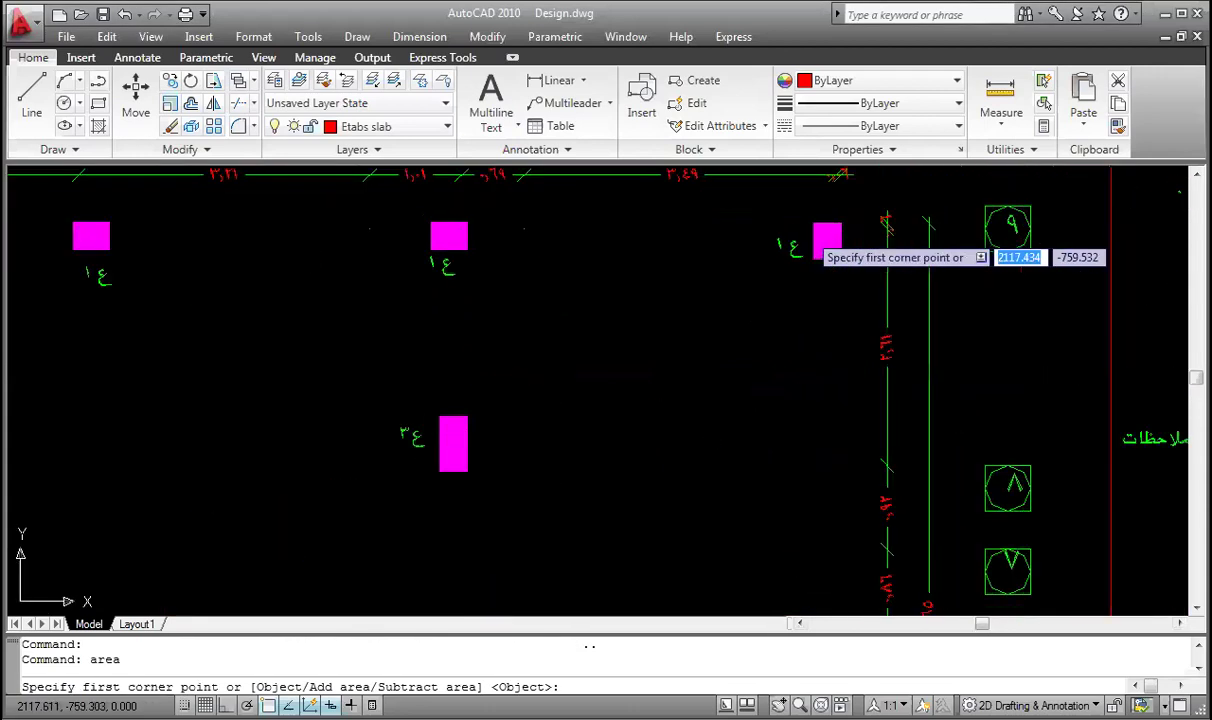
scroll(815, 246, "down", 10)
scroll(490, 380, "up", 3)
scroll(459, 427, "up", 7)
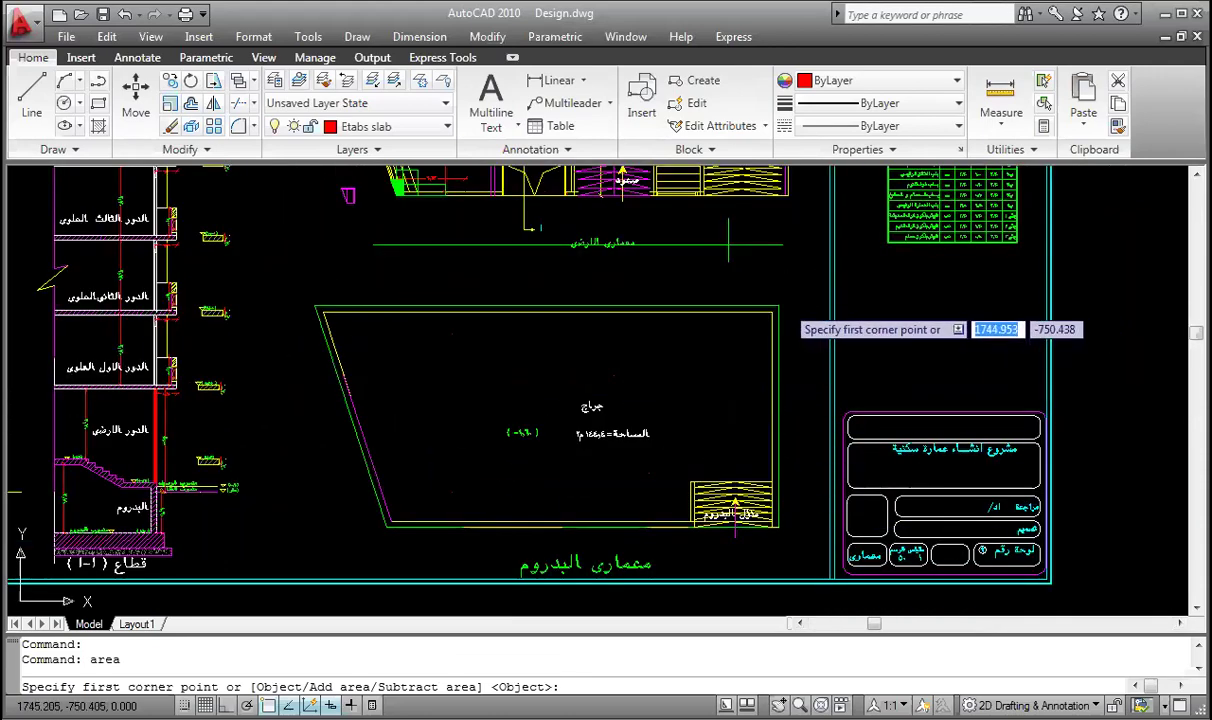
left_click(779, 306)
left_click(317, 307)
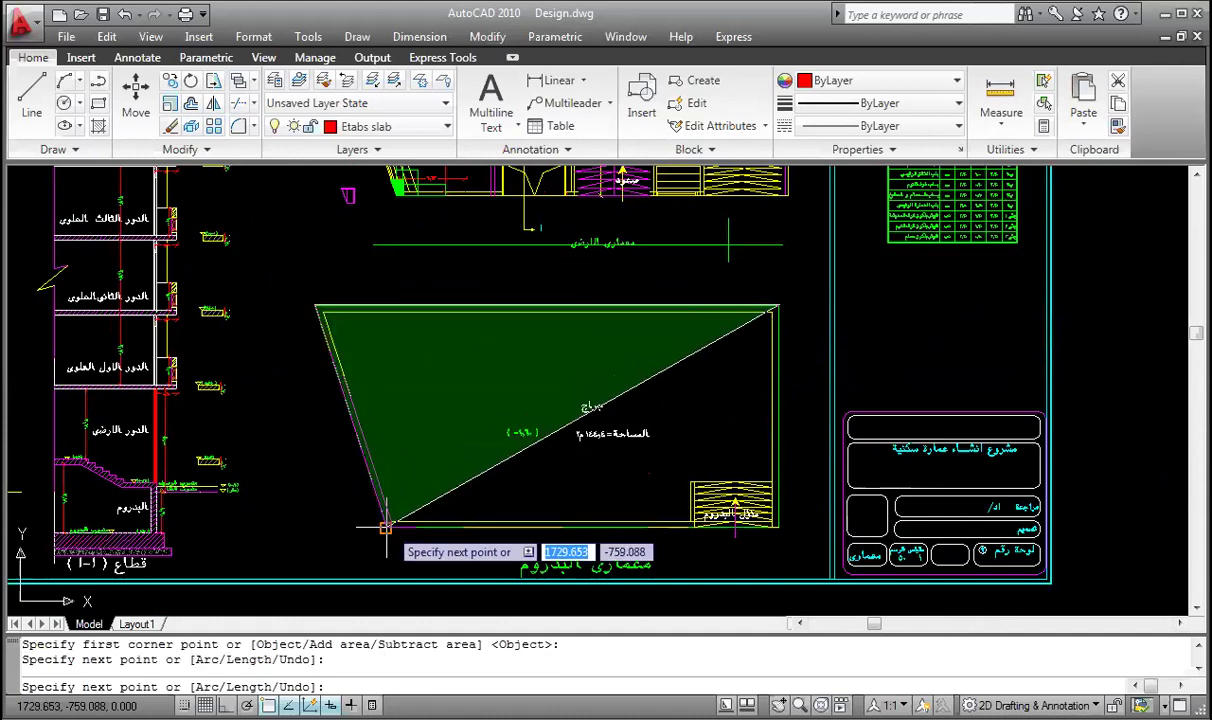
left_click(386, 526)
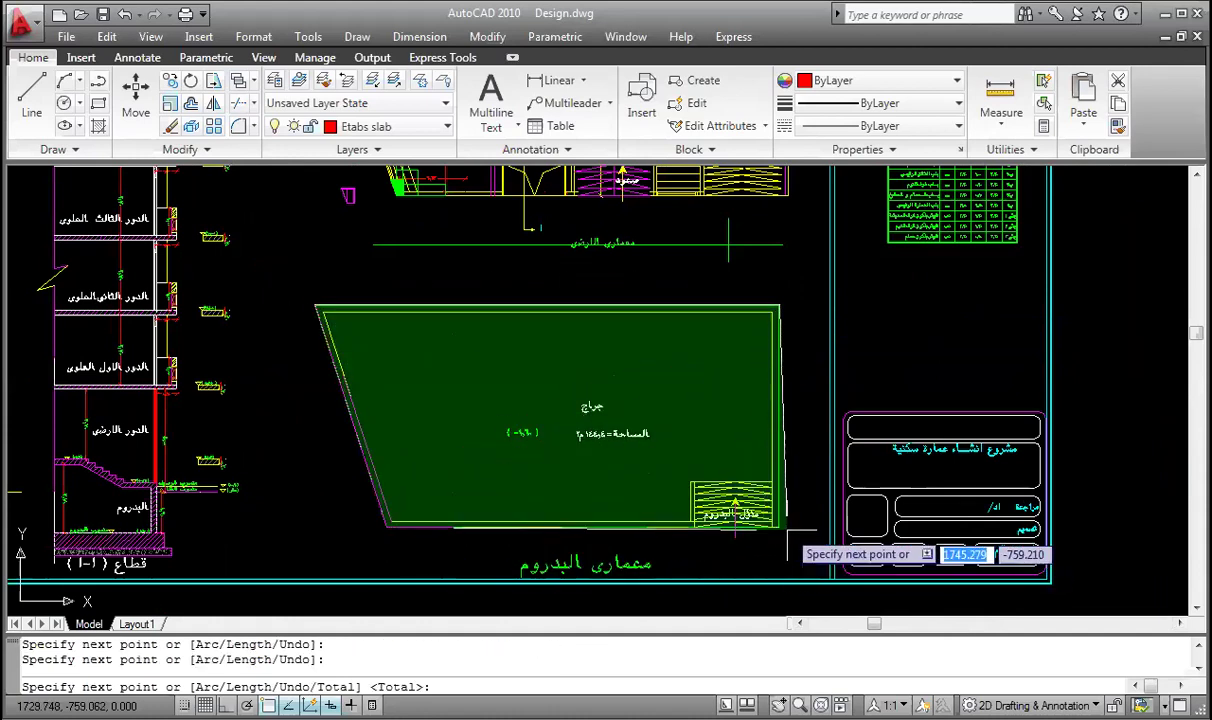
left_click(778, 526)
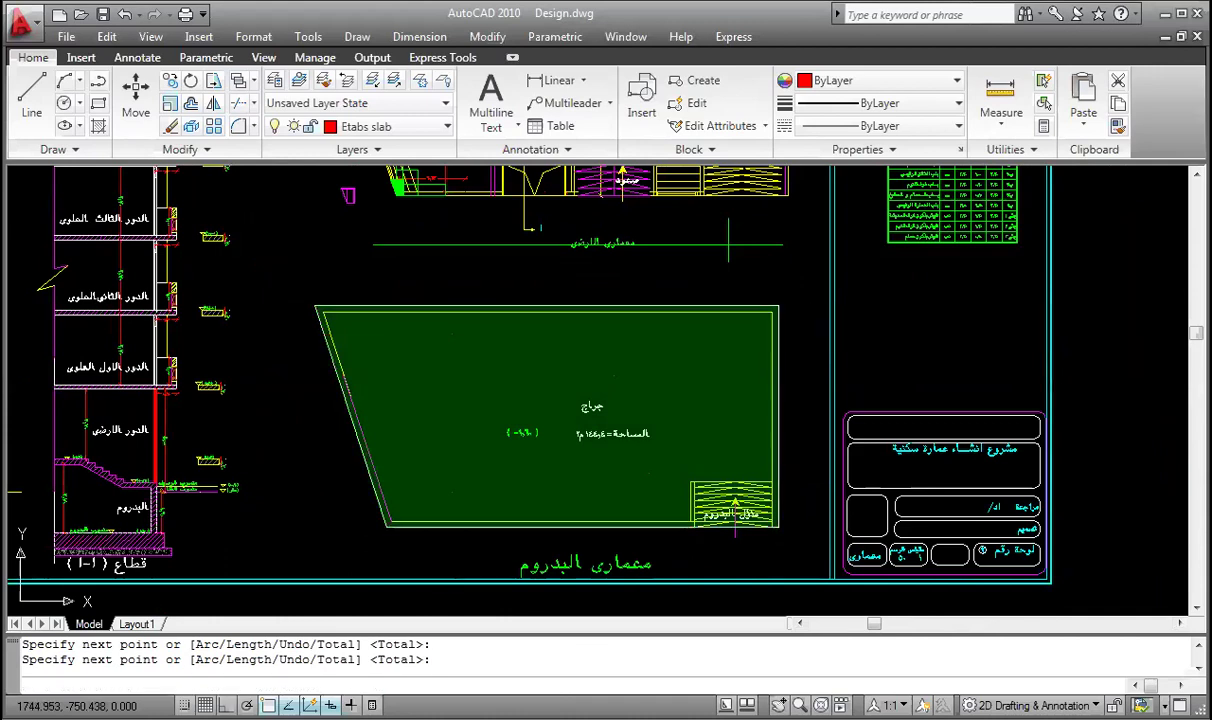
key("Return")
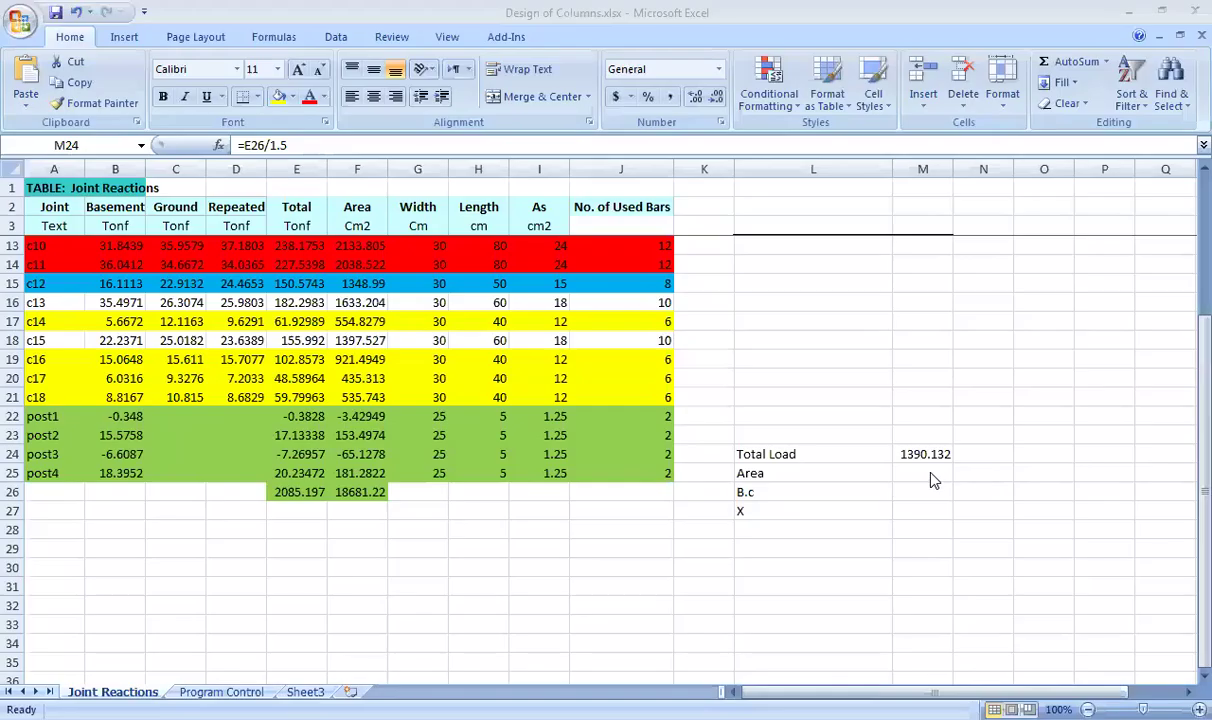
In the Excel column design sheet, enter 144.45 as the Area and 10 as the B.c value
left_click(925, 482)
type("144.45")
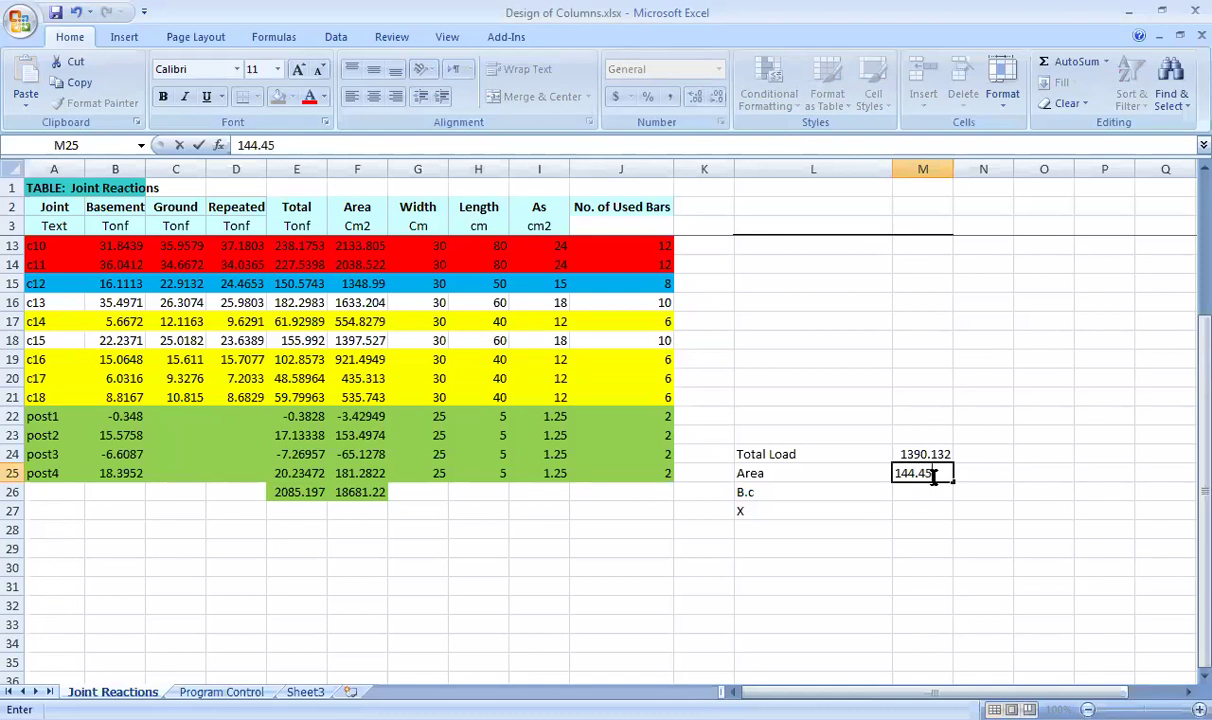
key("Return")
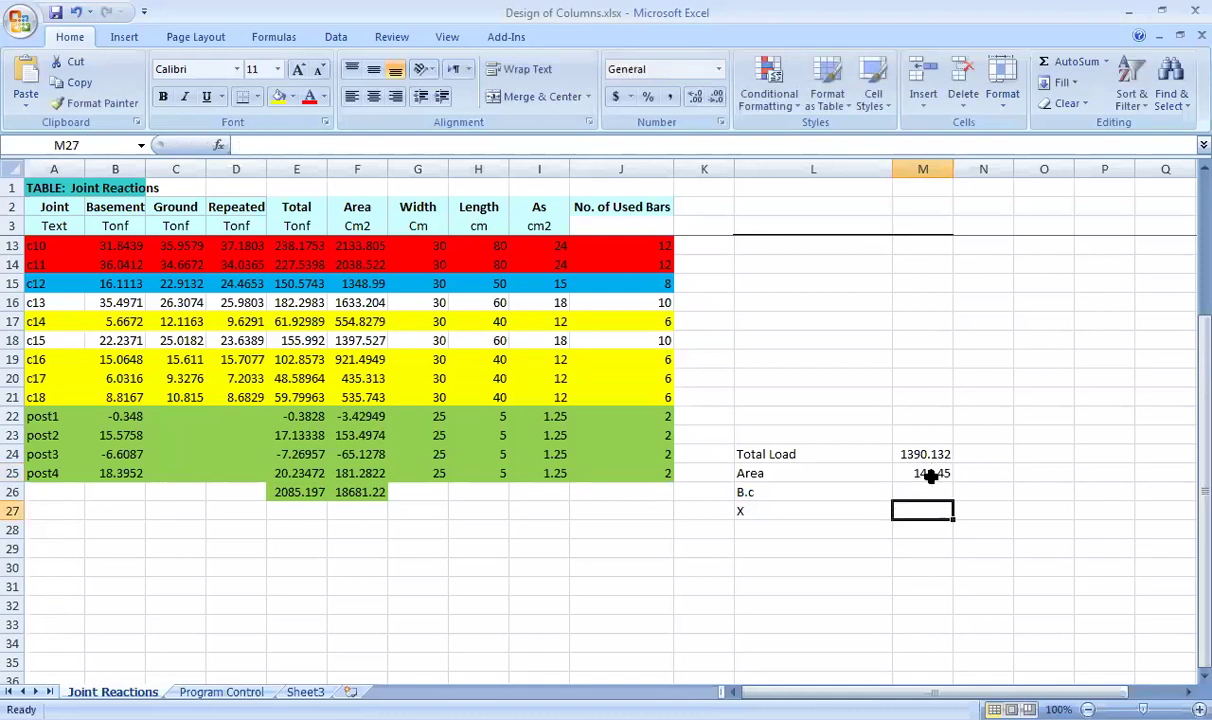
type("10")
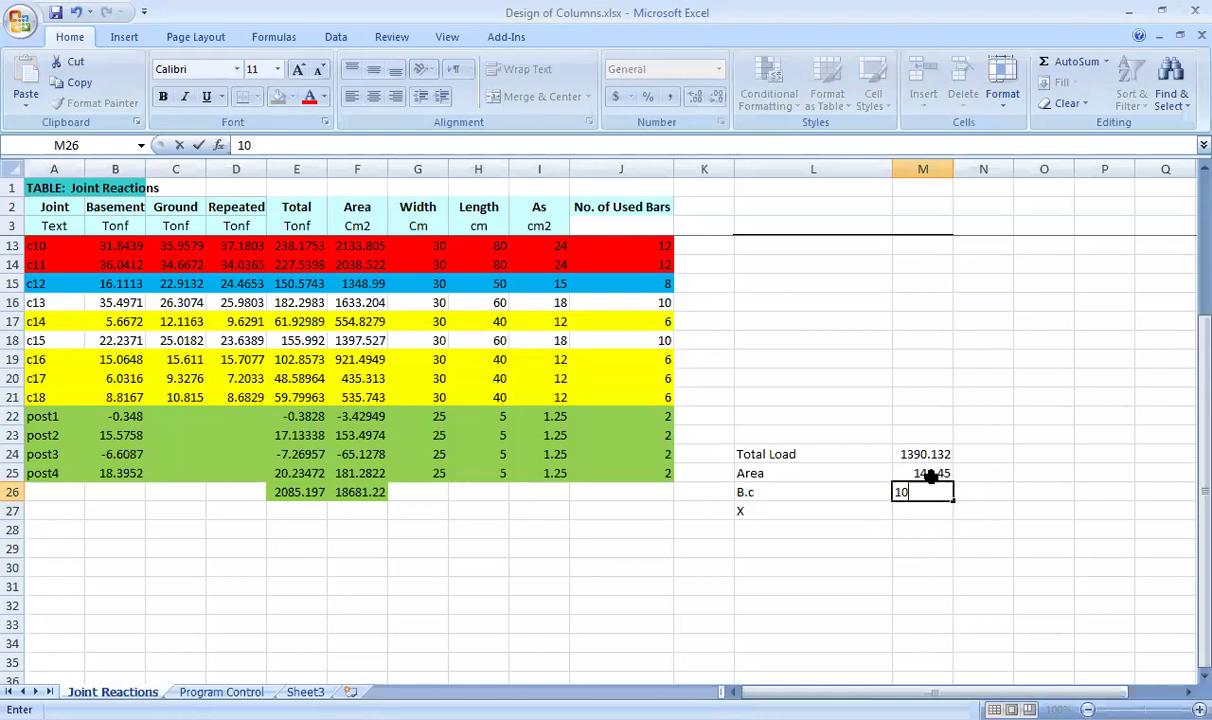
key("Return")
Write a formula for X that divides the Total Load by the product of Area and B.c, =M24/(M25*M26)
type("=")
left_click(949, 454)
type("/(")
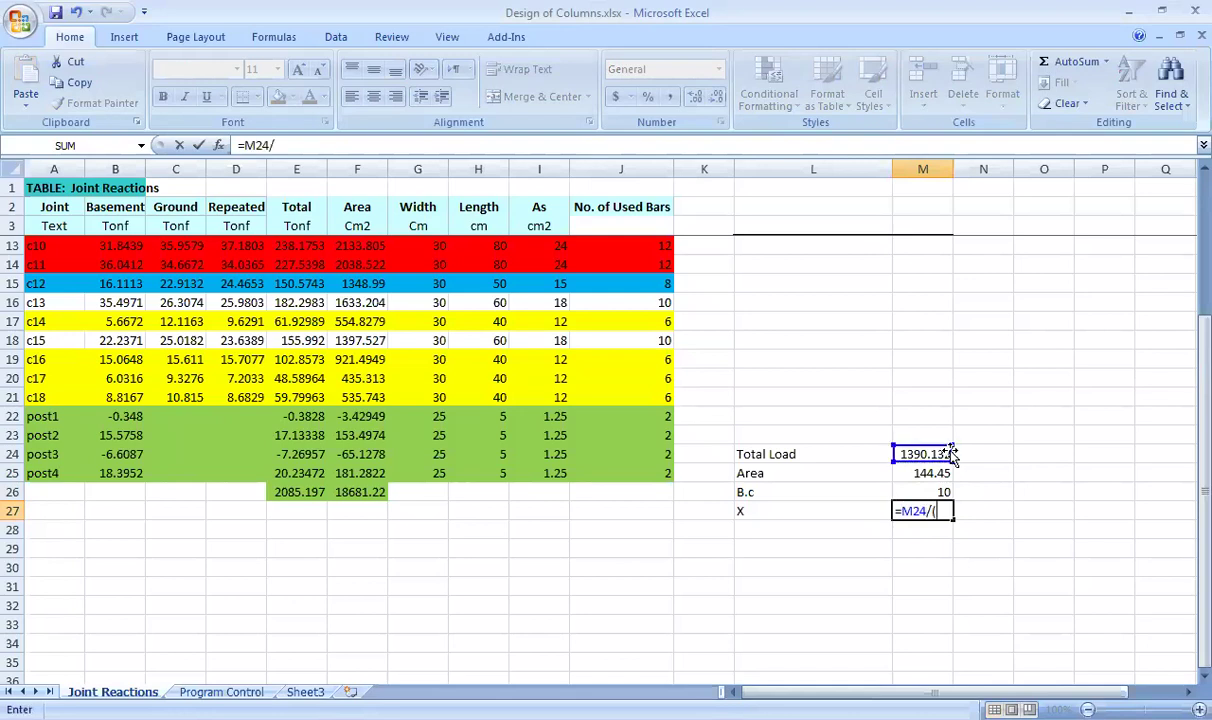
left_click(910, 473)
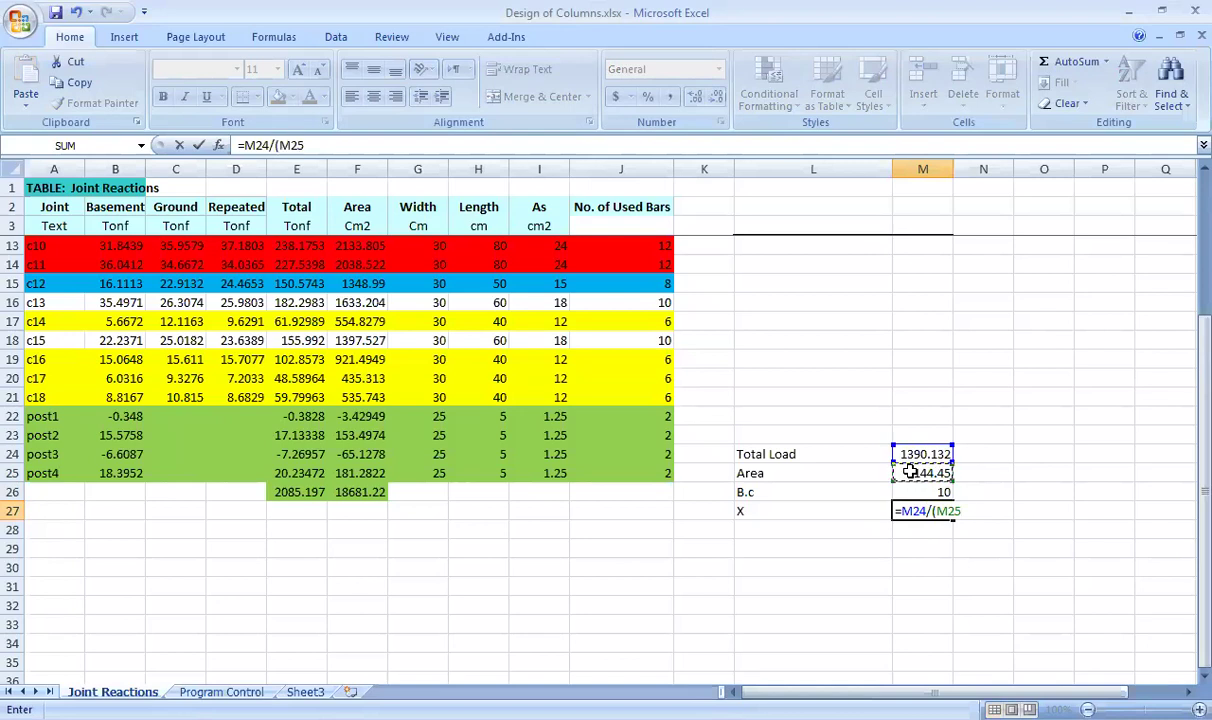
type("*")
left_click(931, 491)
type(")")
Add a 1.1 factor to the Total Load in the X formula, making it =M24*1.1/(M25*M26)
left_click(272, 147)
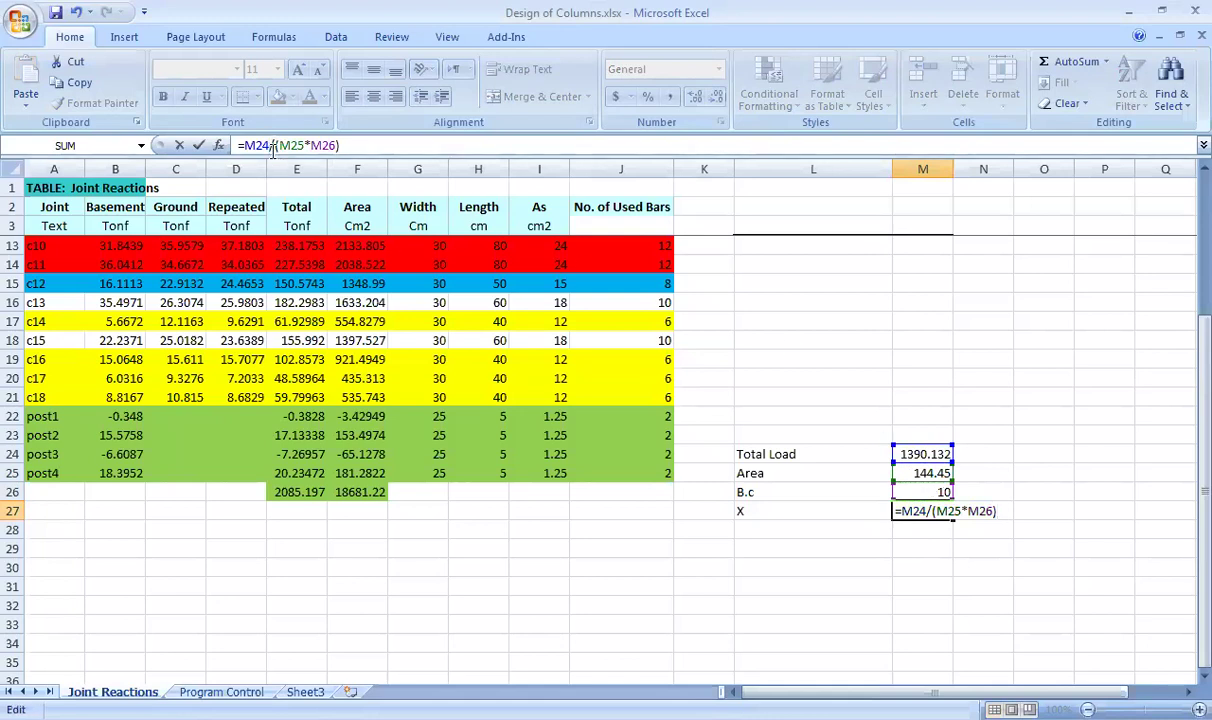
type("*")
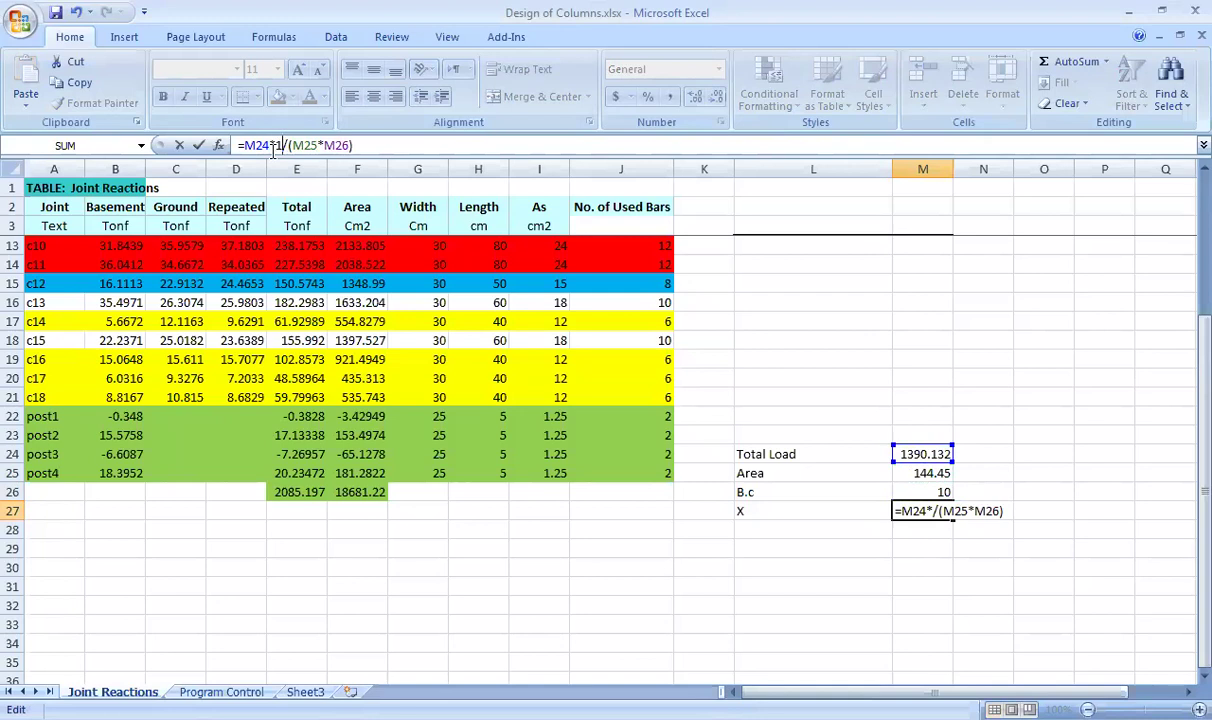
type("1.1")
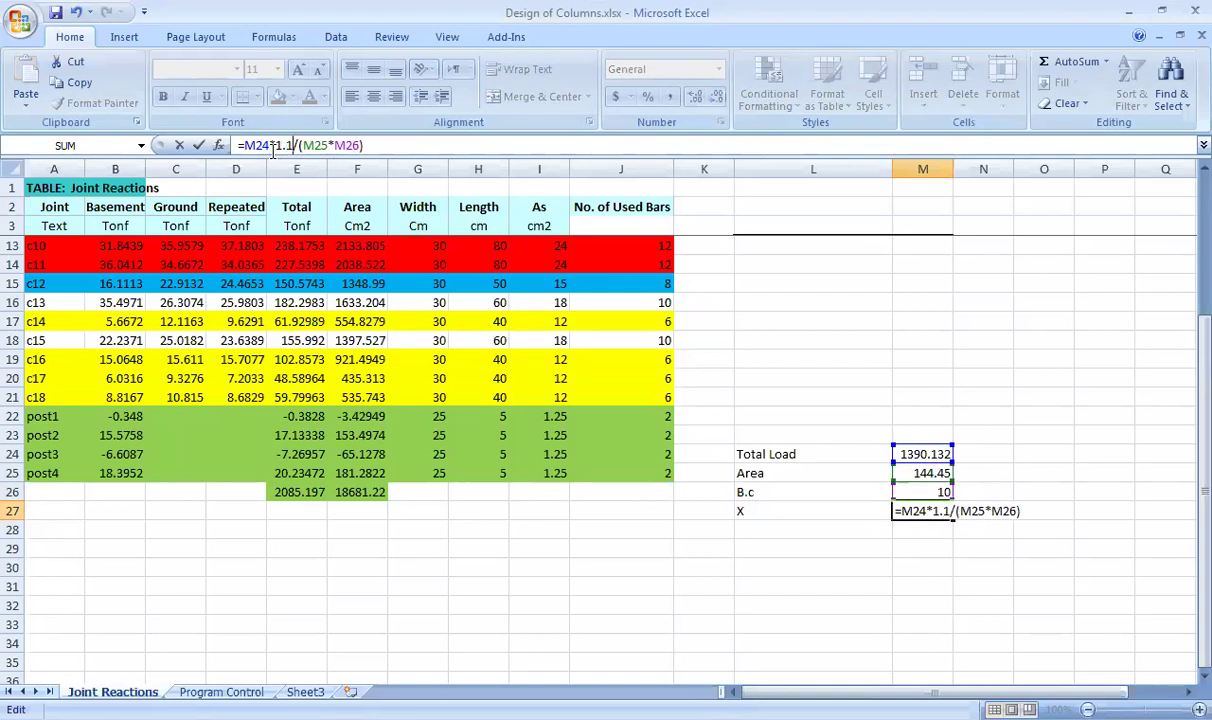
key("Return")
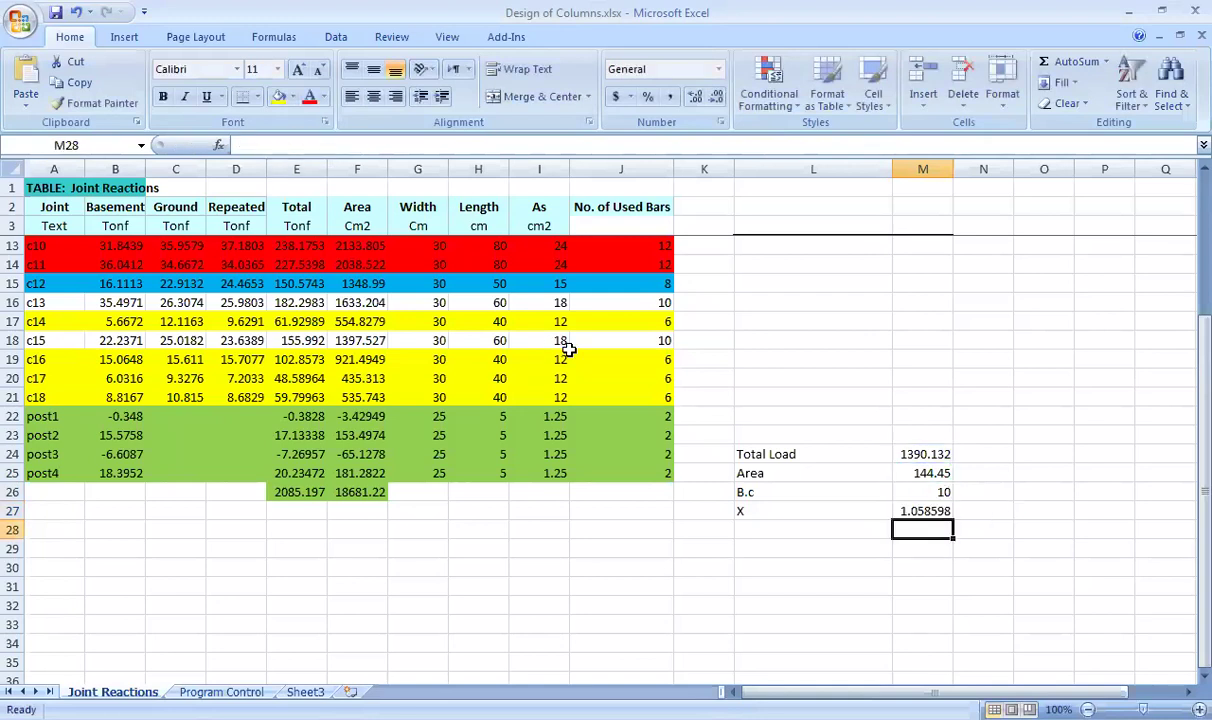
Review the total load formula of column c10 and the calculated X row
left_click(228, 245)
left_click(288, 245)
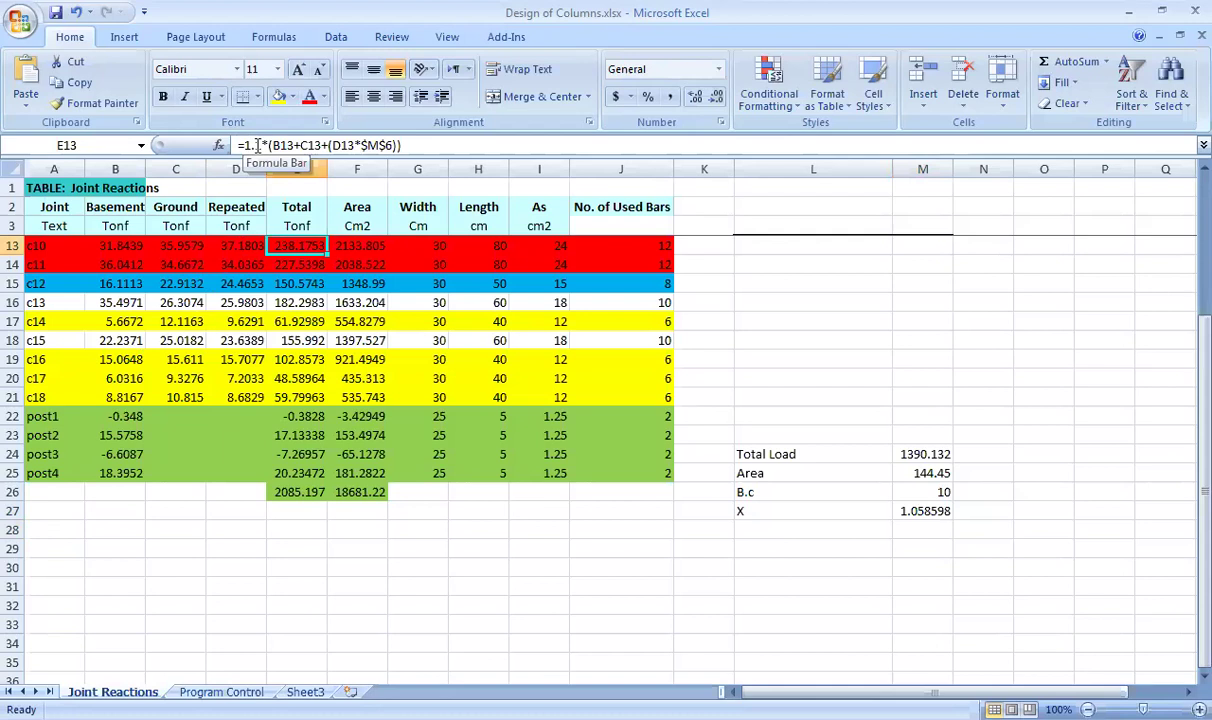
left_click_drag(939, 516, 880, 511)
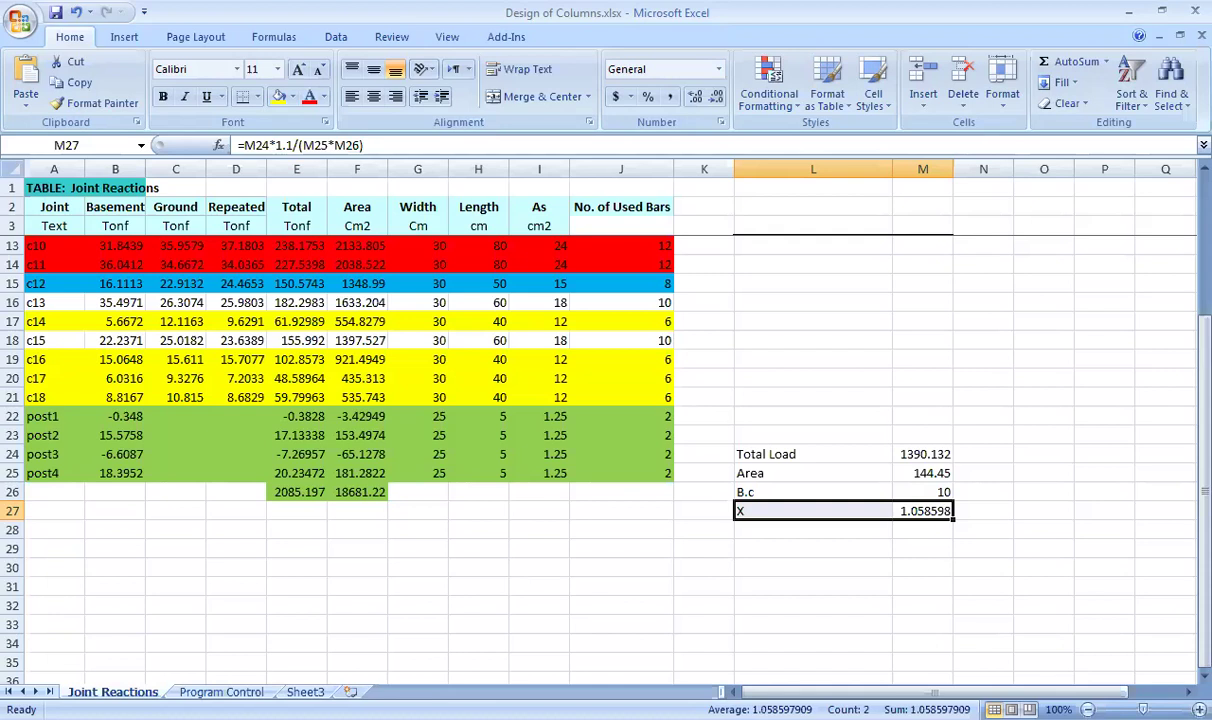
Set the B.c value to 0.8 to recalculate X
left_click(940, 492)
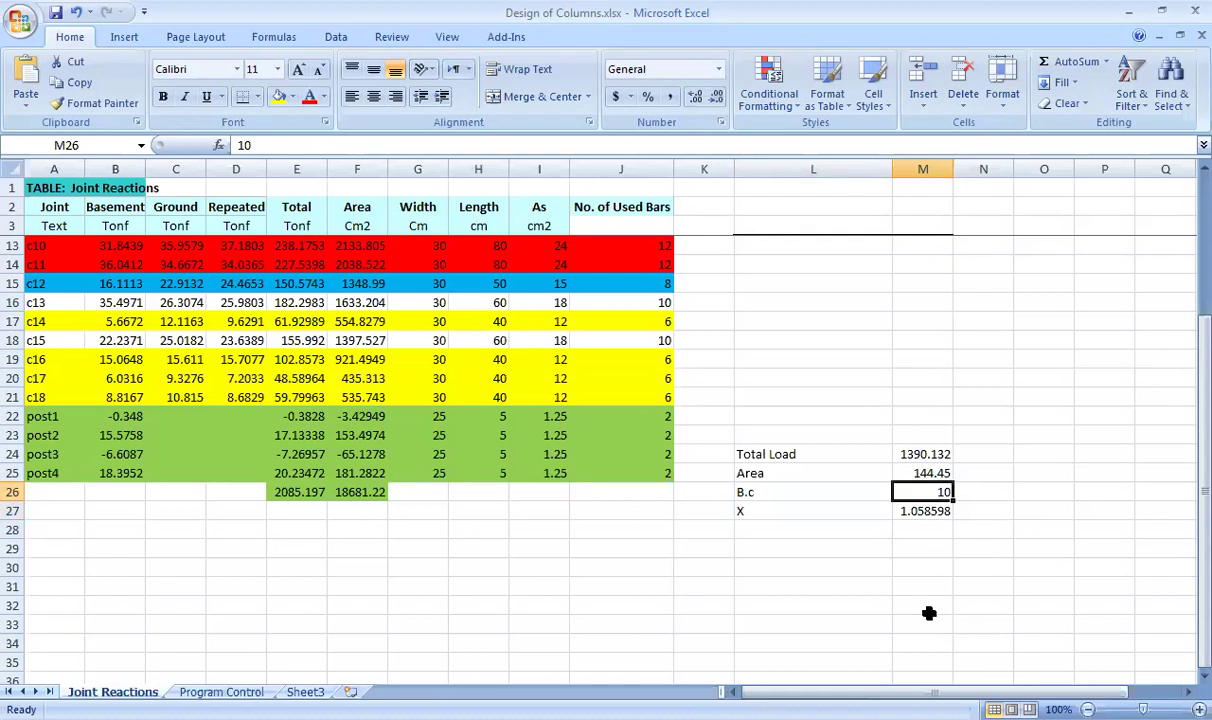
type("0.8")
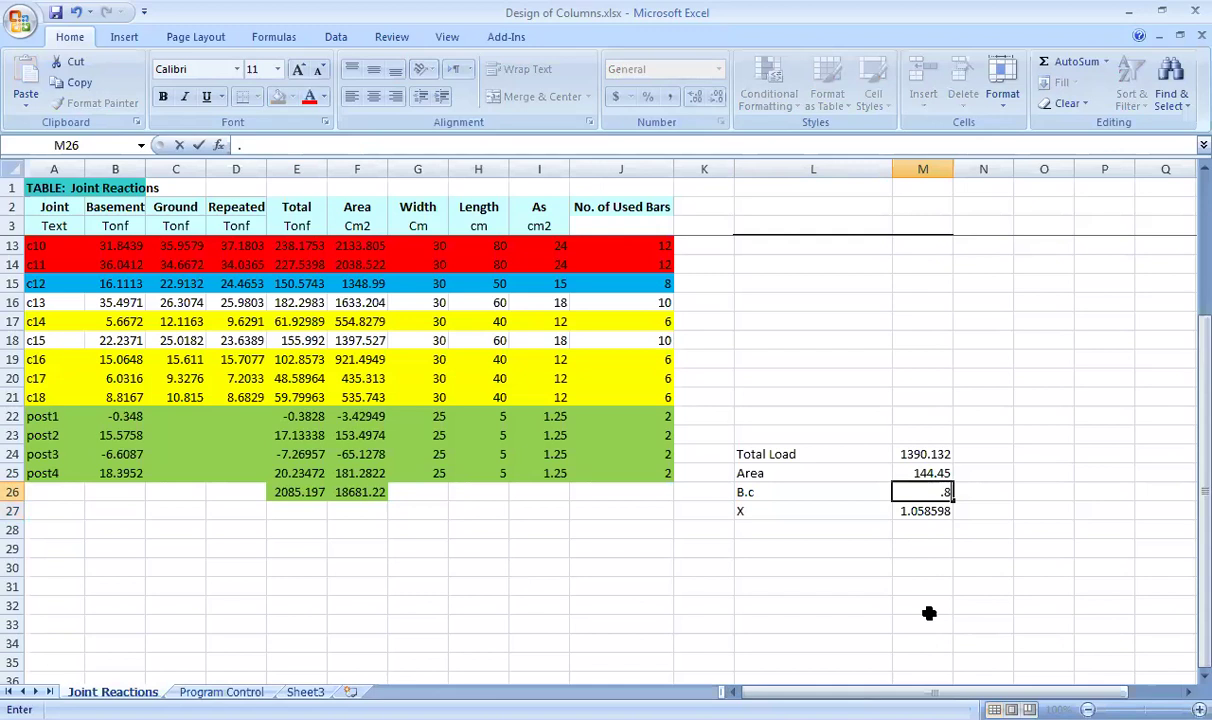
key("Return")
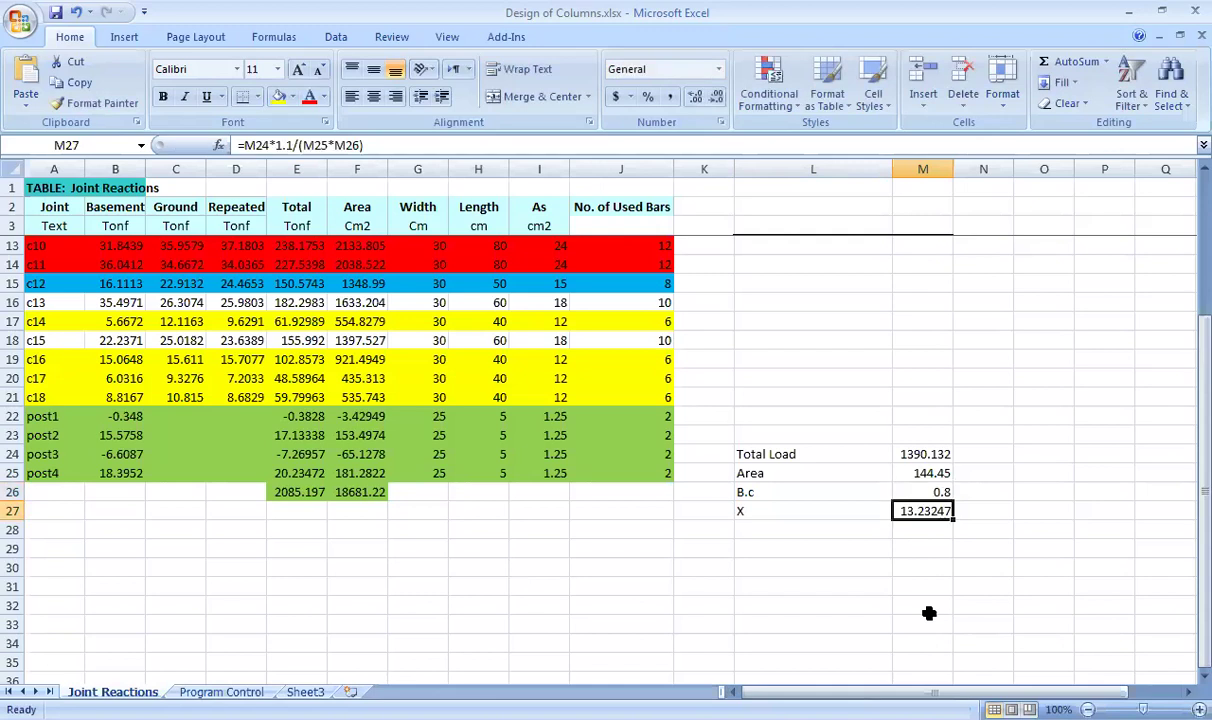
Inspect the total load formula of post4 in the joint reactions table
key("Up")
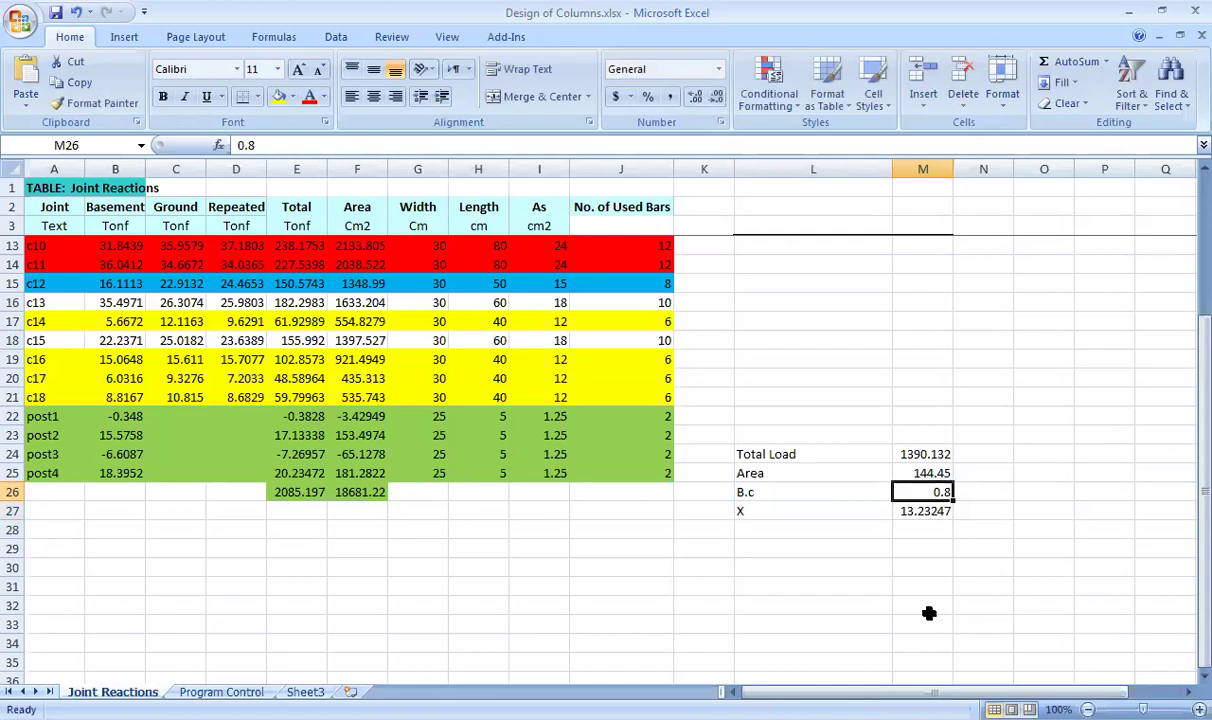
key("Left")
key("Left")
key("Left")
key("Left")
key("Left")
key("Left")
key("Left")
key("Left")
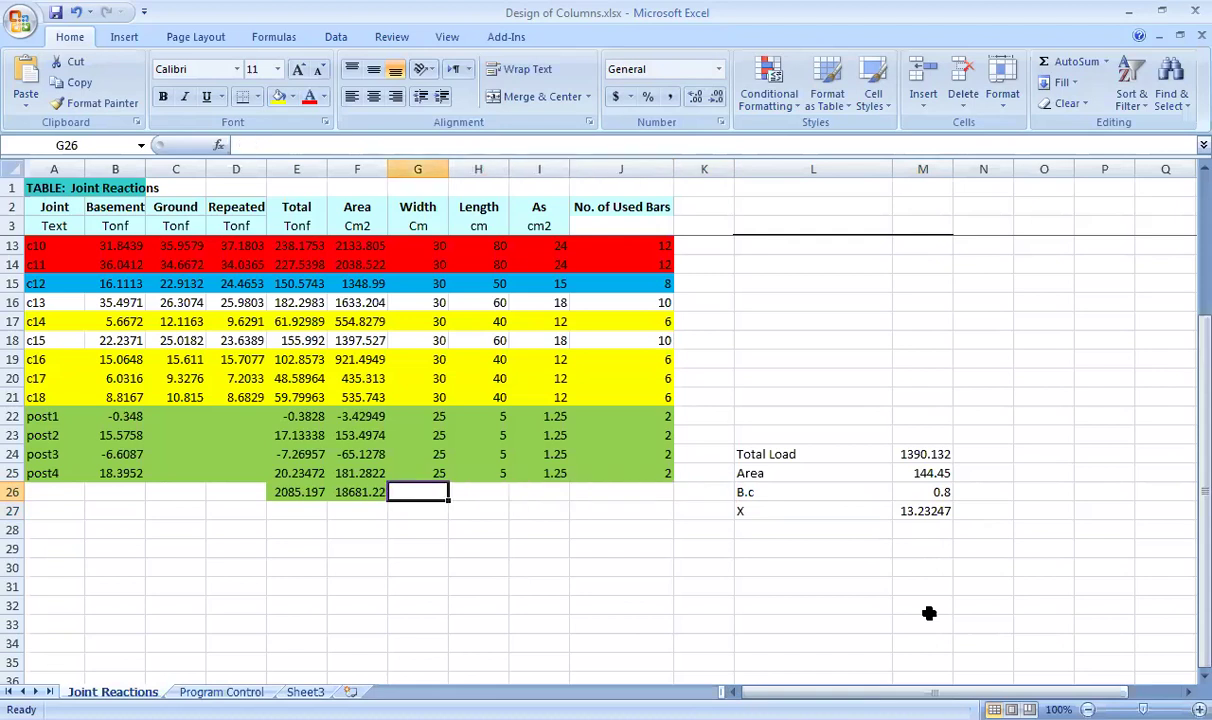
key("Up")
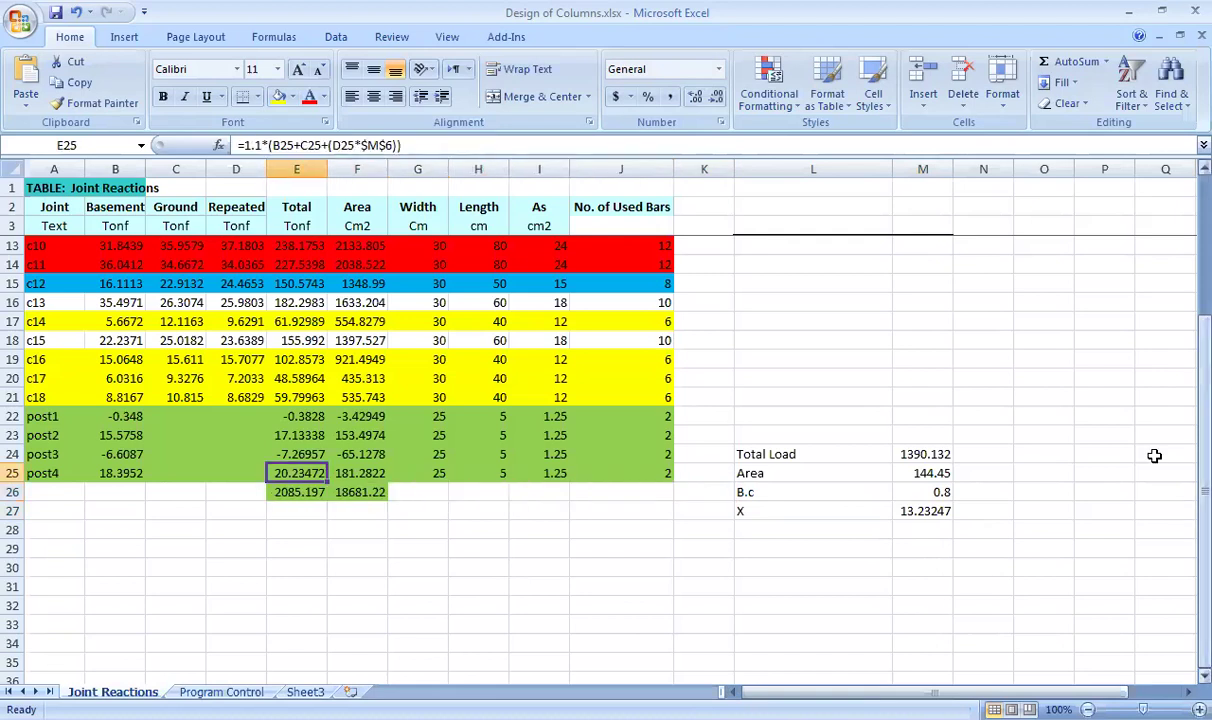
Check the number of repeated stories against the calculated X value and its formula
scroll(968, 425, "up", 3)
left_click(913, 284)
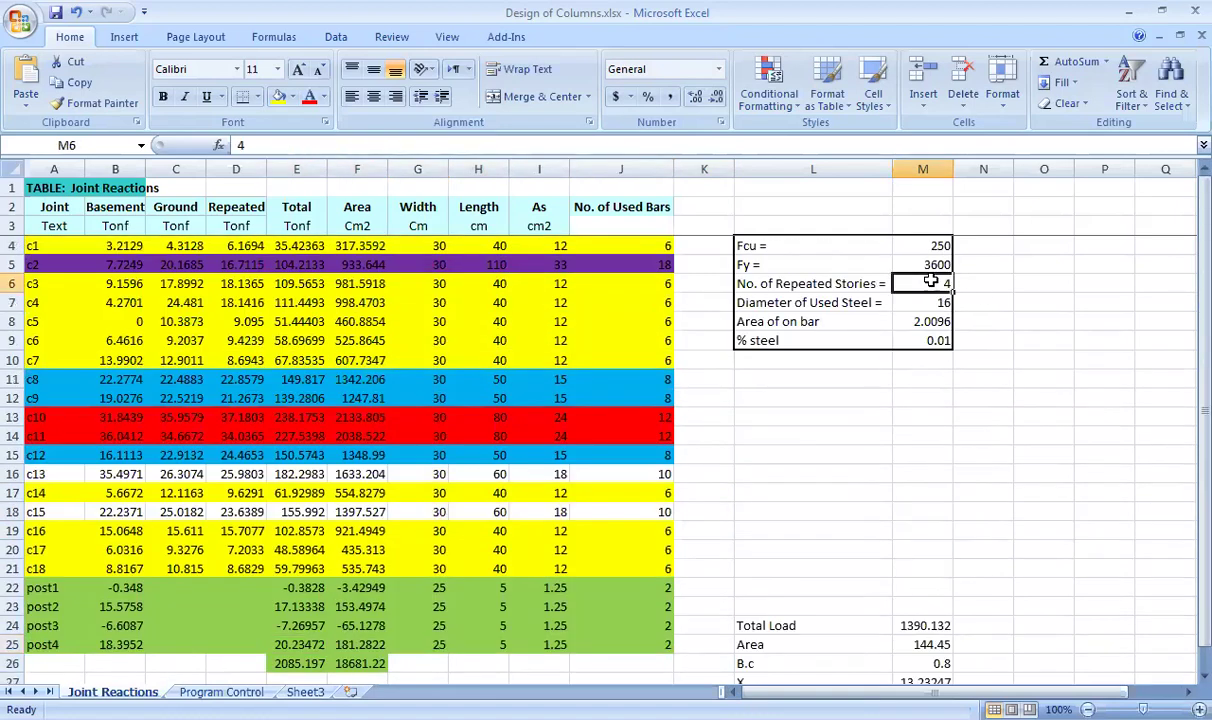
scroll(830, 440, "down", 2)
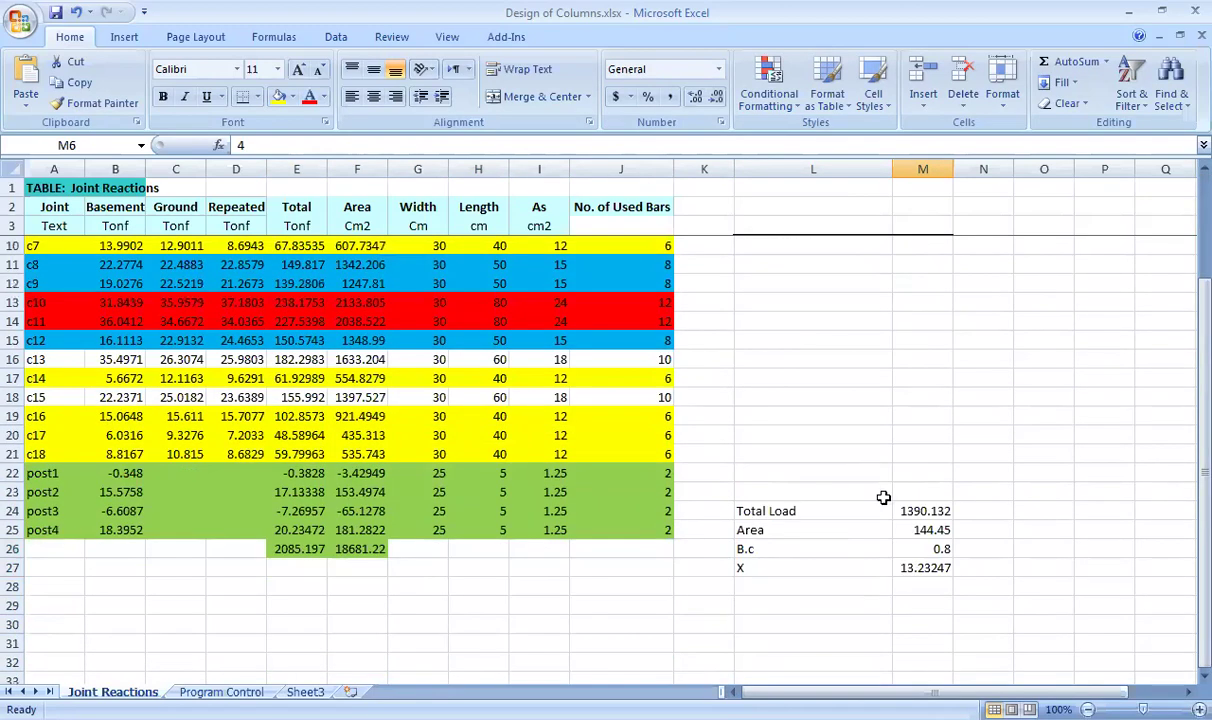
left_click(940, 568)
scroll(880, 560, "up", 2)
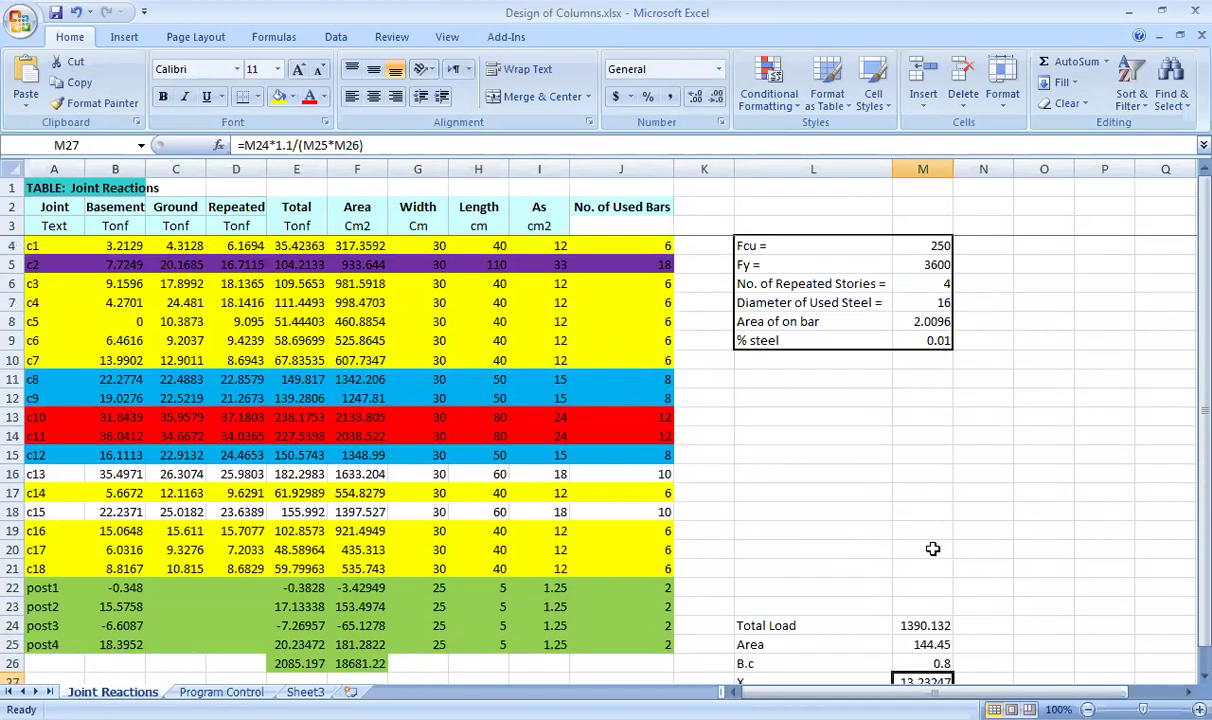
scroll(925, 600, "down", 2)
scroll(850, 660, "up", 1)
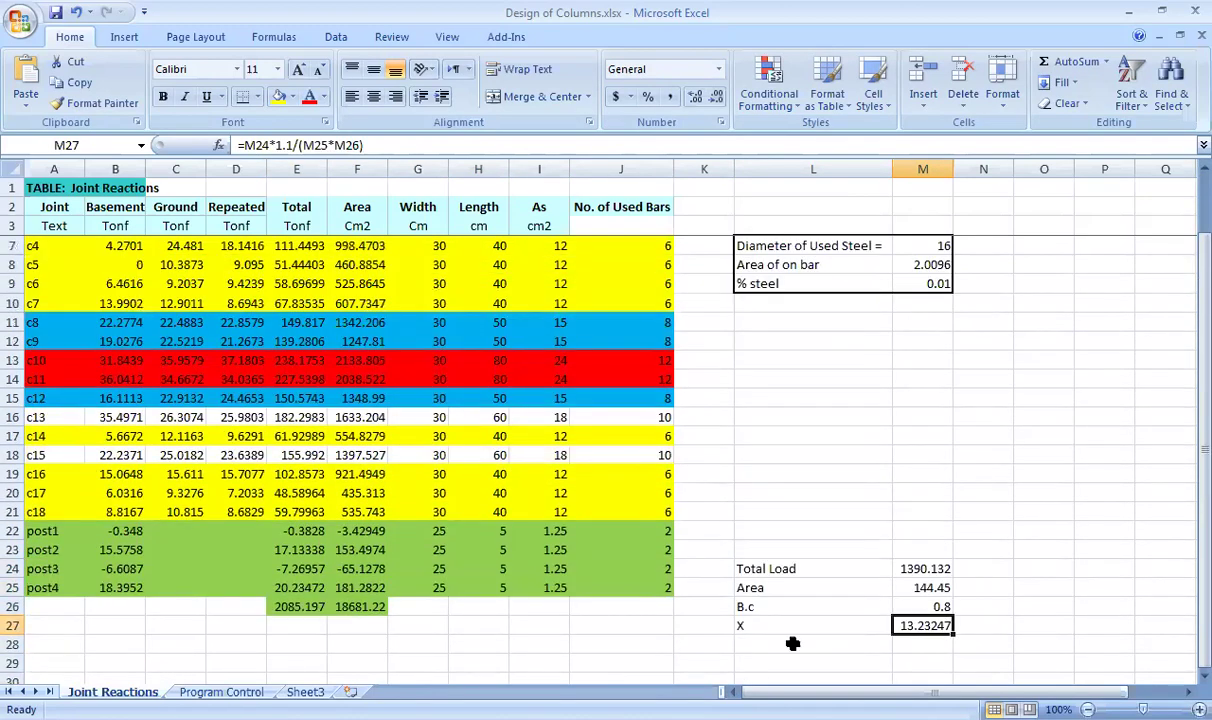
Try B.c values of 1.2 and 12 in the X calculation
left_click(921, 607)
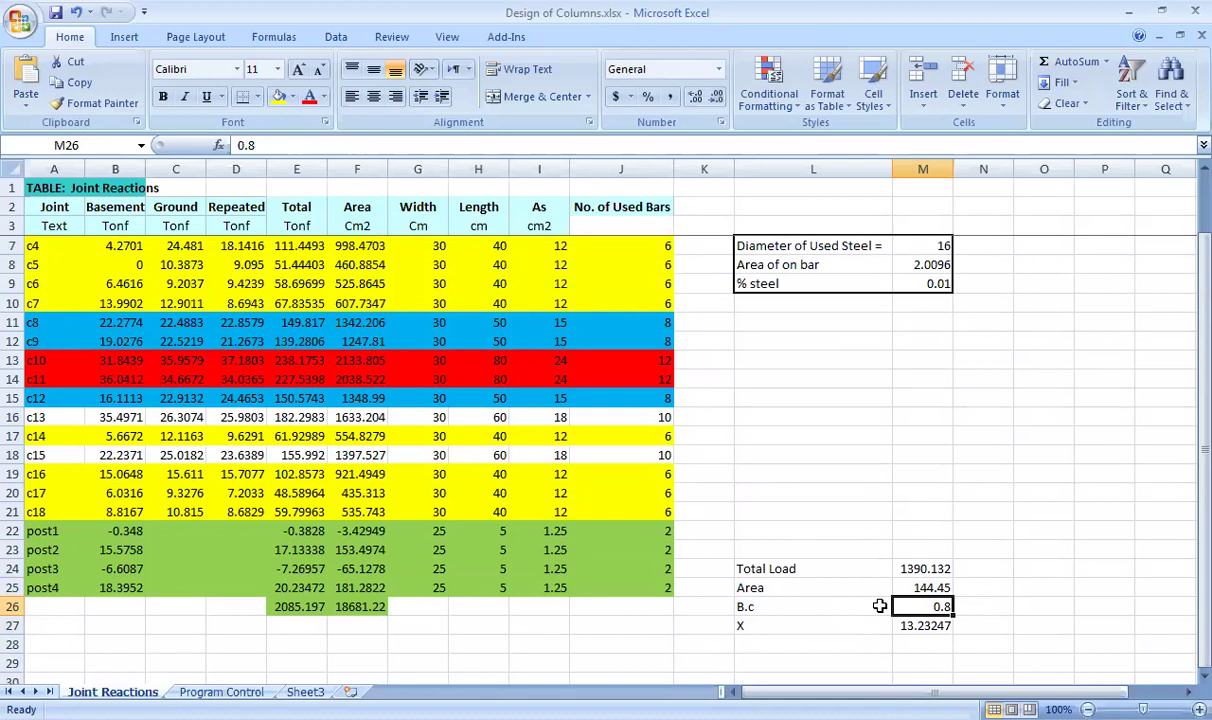
type("1.2")
key("Return")
key("Up")
type("12")
key("Up")
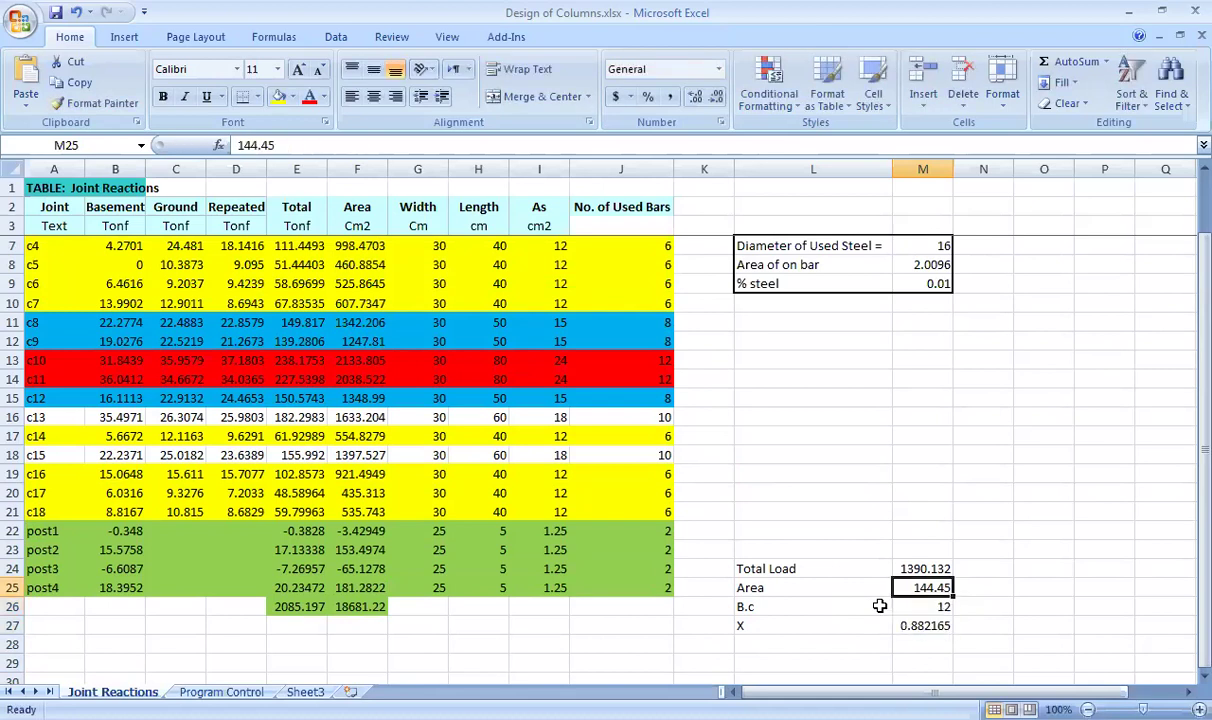
Set the B.c value to 15 to recalculate X
key("Down")
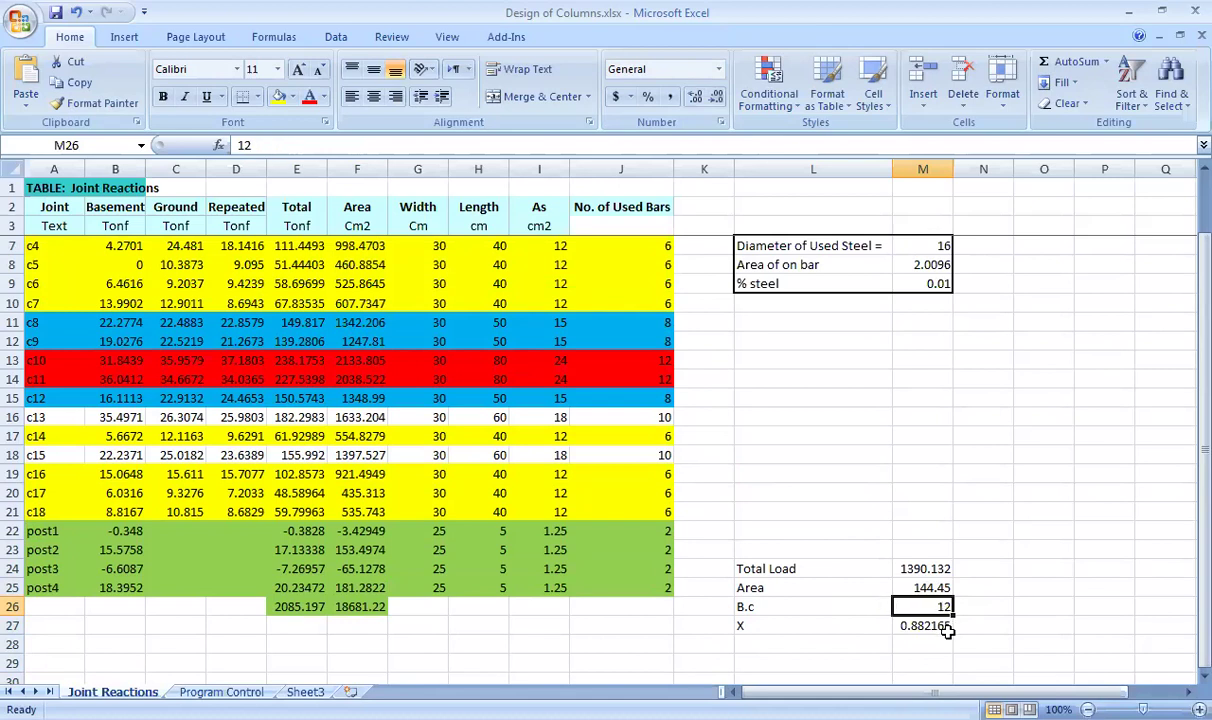
type("15")
key("Return")
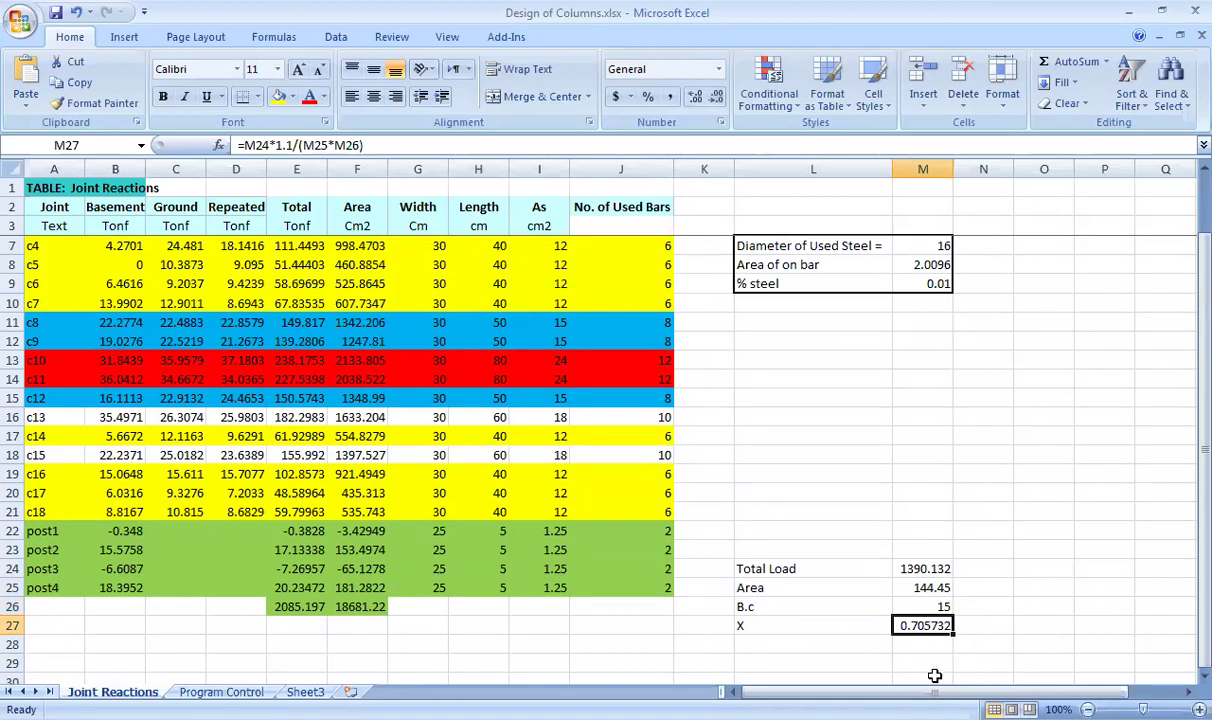
Review the B.c value, the As steel areas and the joint names c1 to c17 in the Joint Reactions sheet
left_click_drag(800, 607, 922, 610)
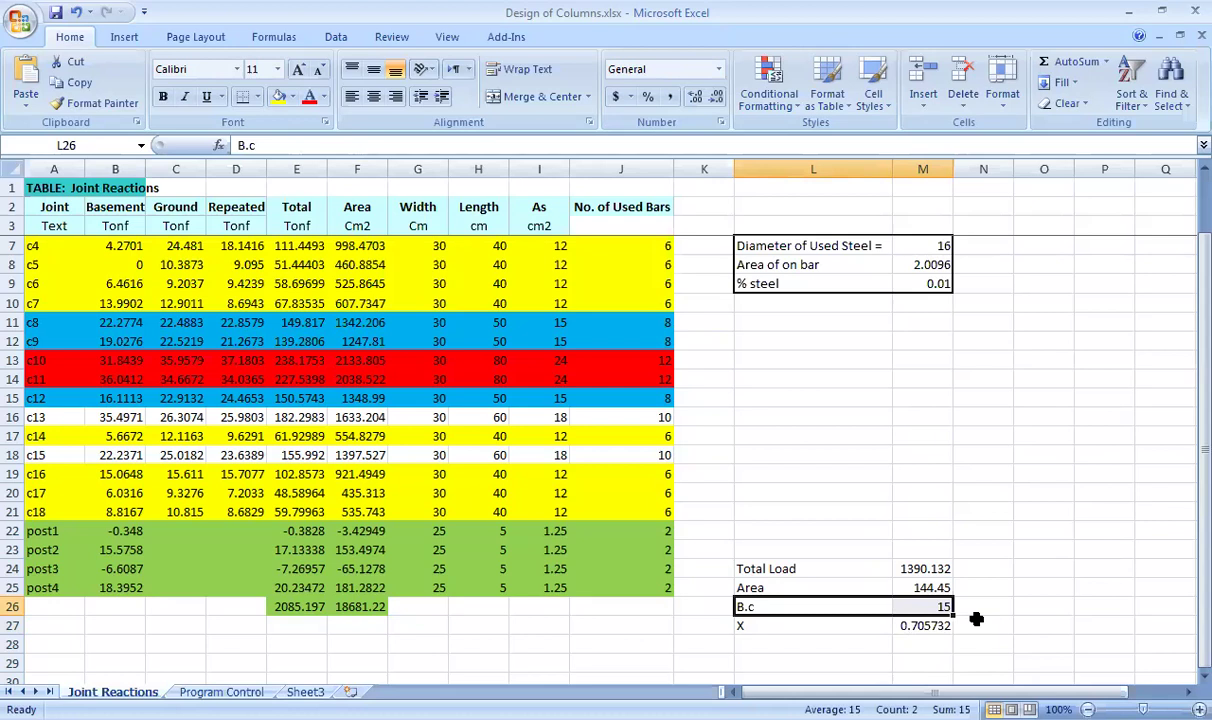
scroll(585, 430, "up", 1)
left_click(539, 226)
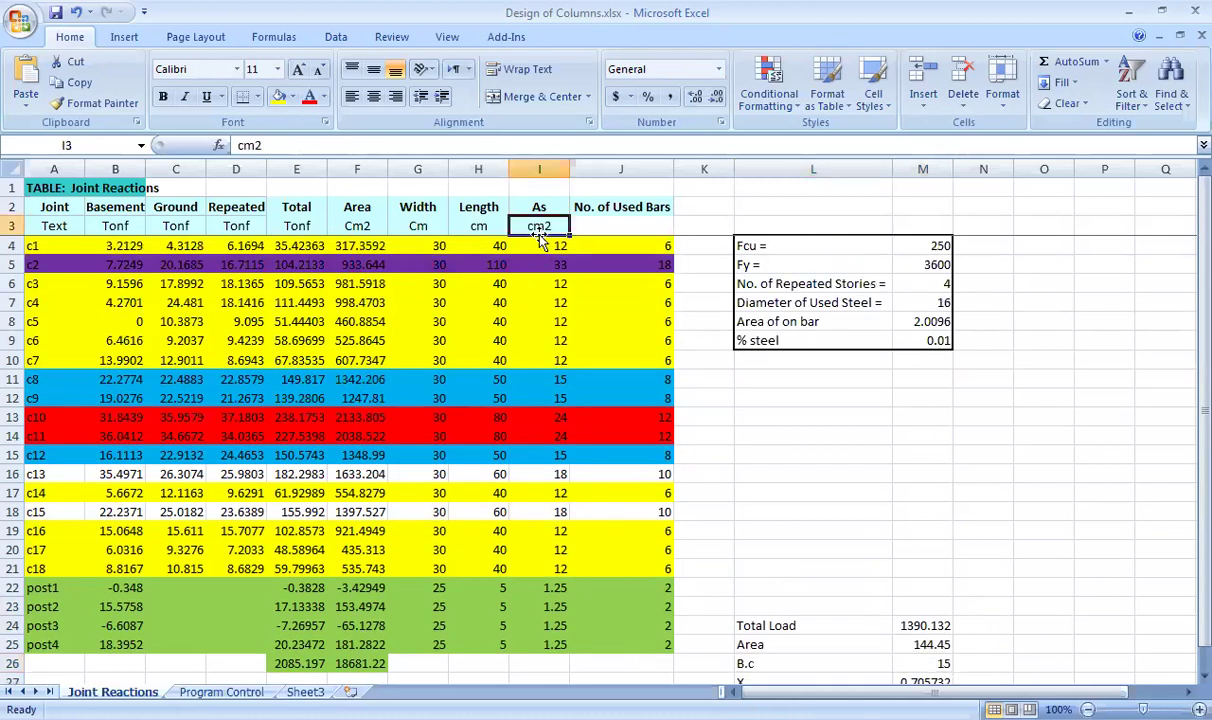
left_click_drag(540, 245, 541, 640)
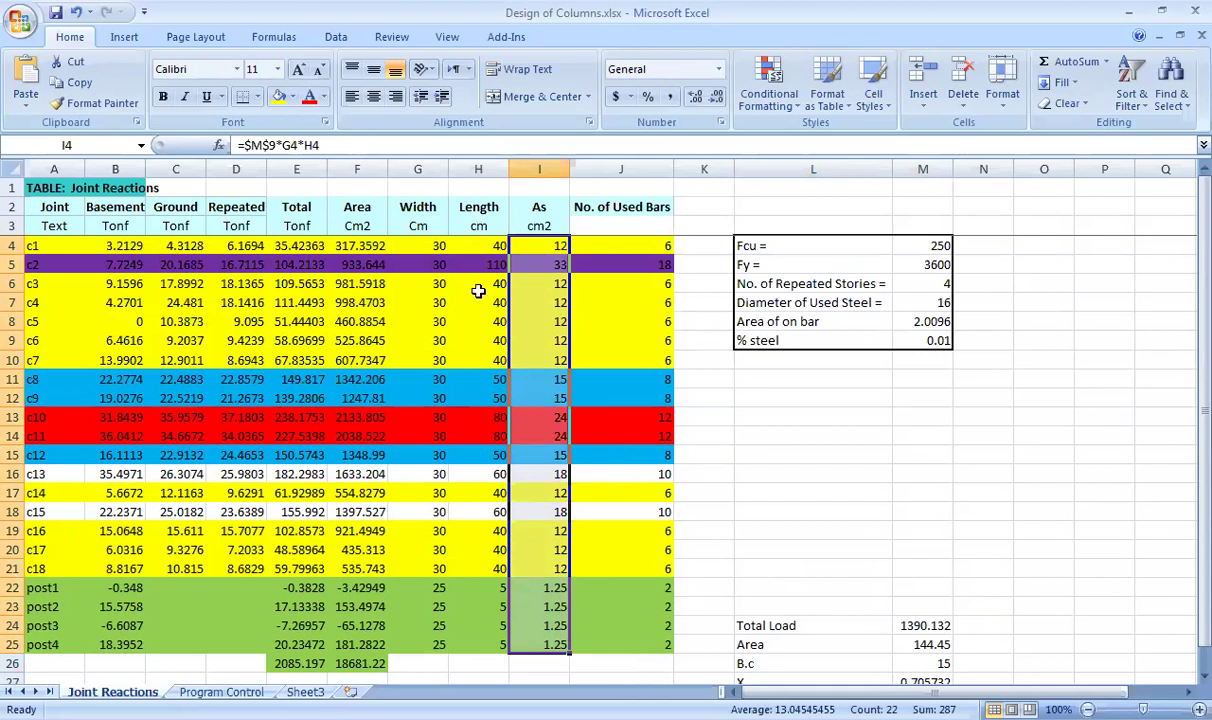
left_click(72, 243)
left_click(88, 302)
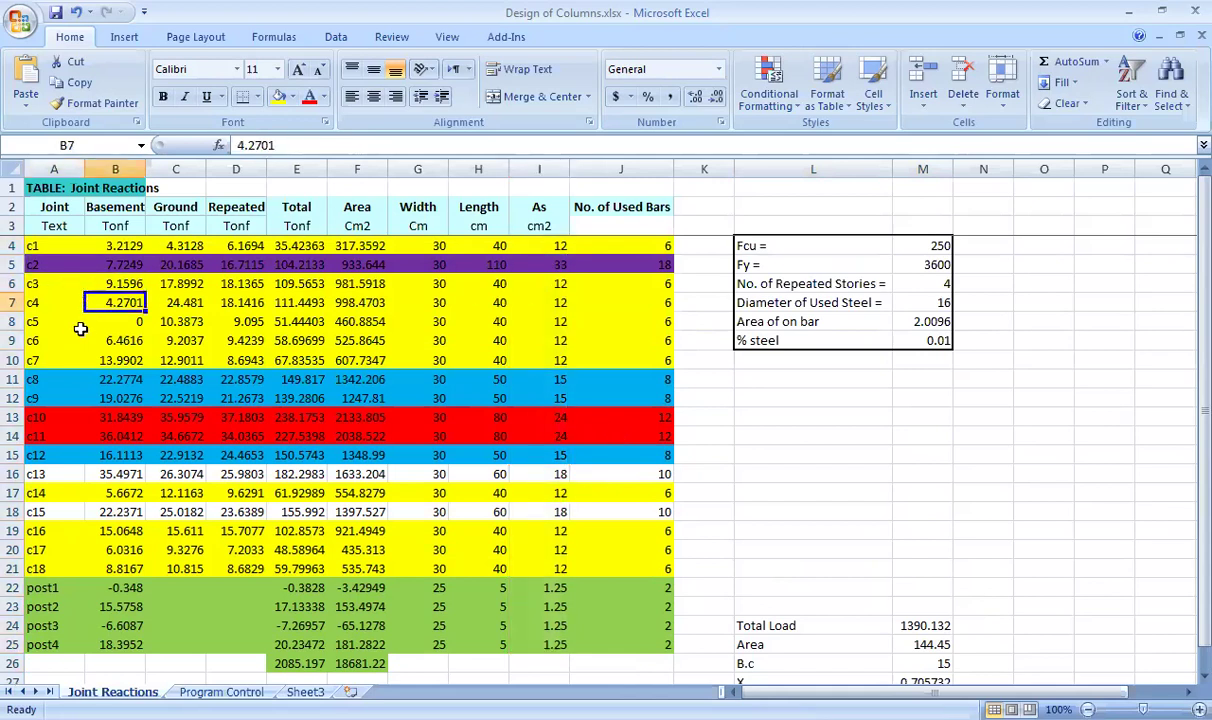
left_click_drag(52, 244, 55, 552)
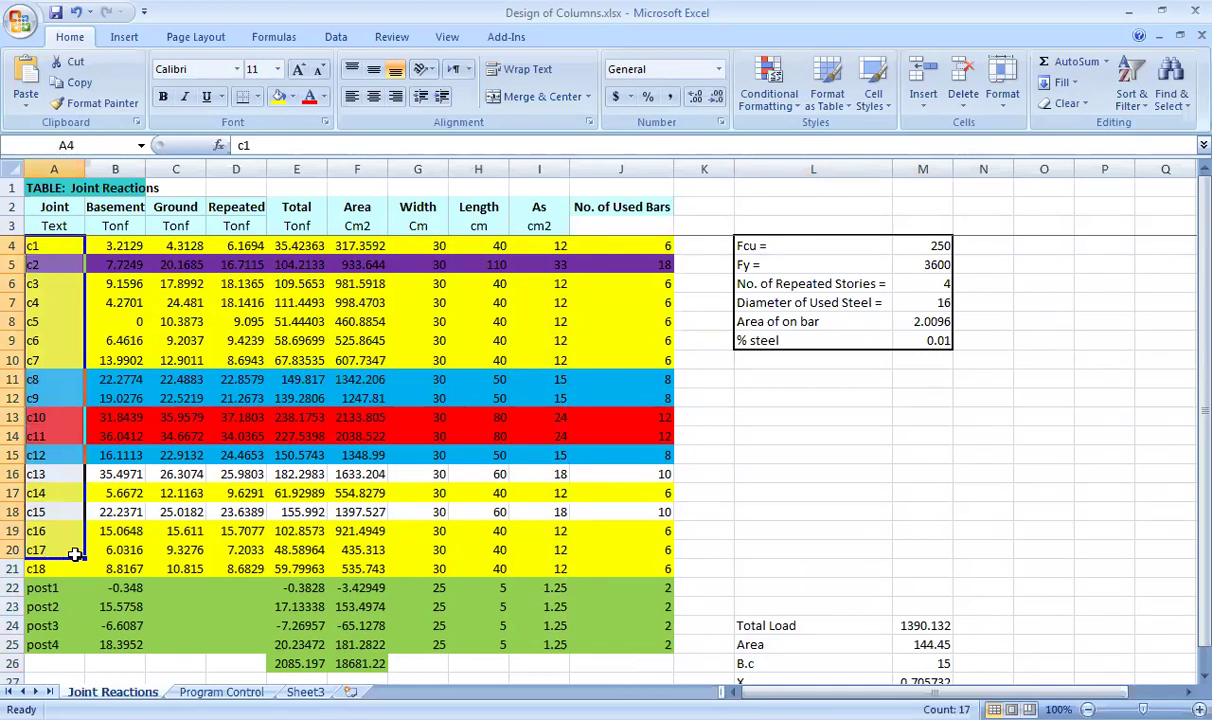
Compare the different column lengths by picking out those of c1, c2, c8, c10 and c13
left_click(493, 245)
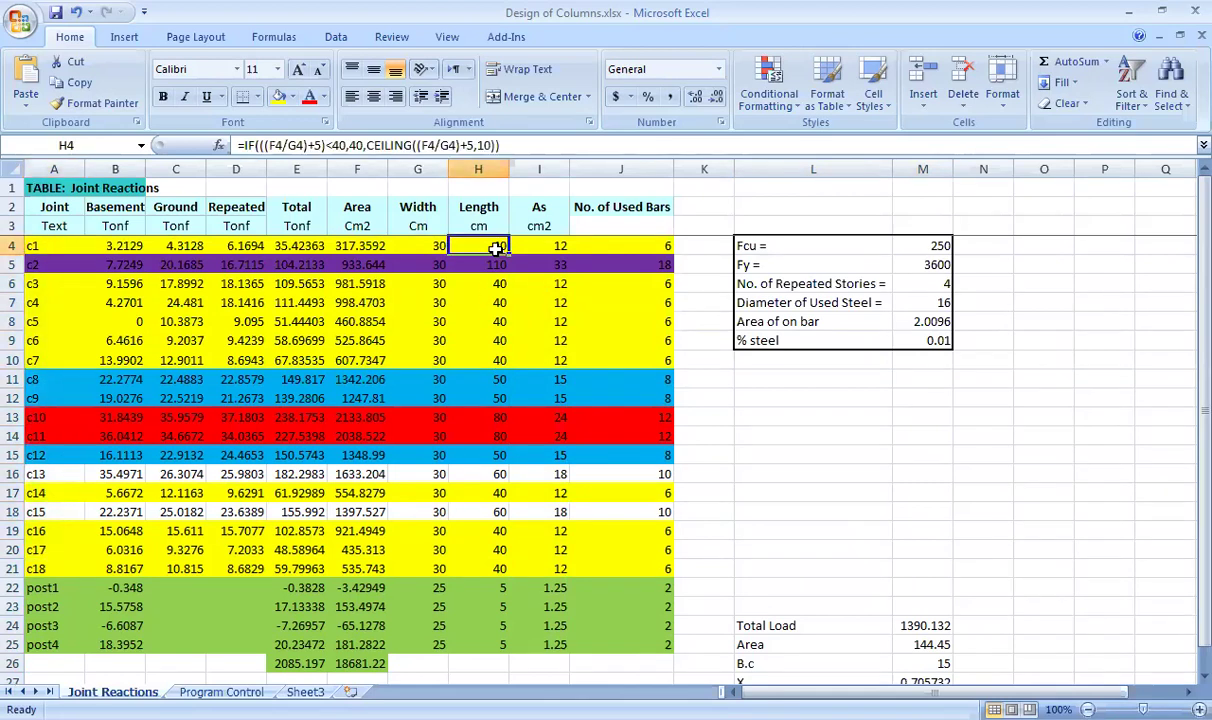
left_click(490, 263, "ctrl")
left_click(481, 381, "ctrl")
left_click(480, 417, "ctrl")
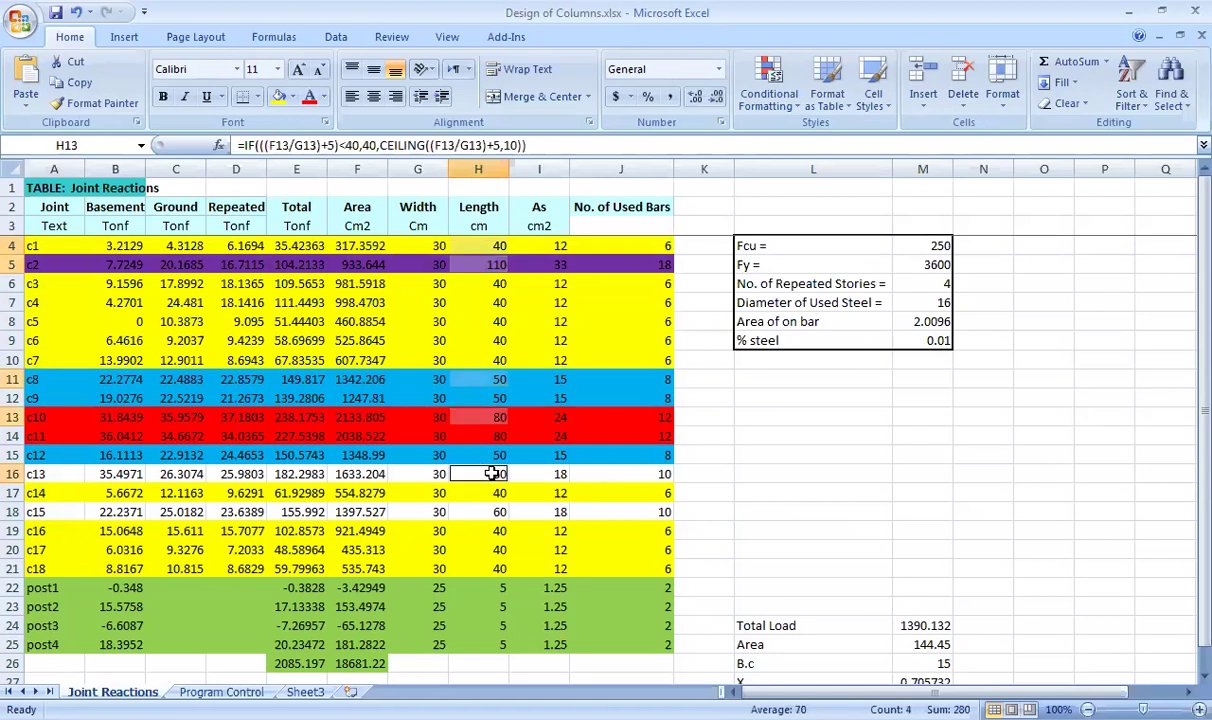
left_click(480, 474, "ctrl")
Label cell O5 as F 1 and fill the series down to F 5 in O9
left_click(1062, 262)
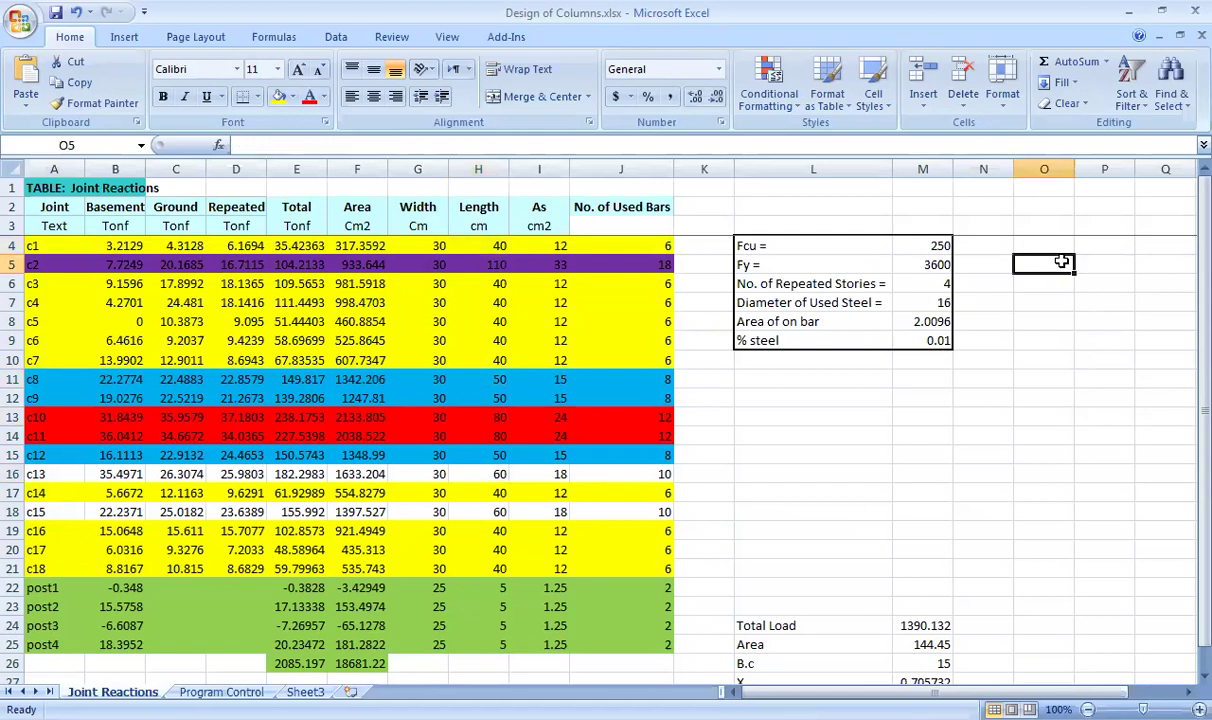
type("F 1")
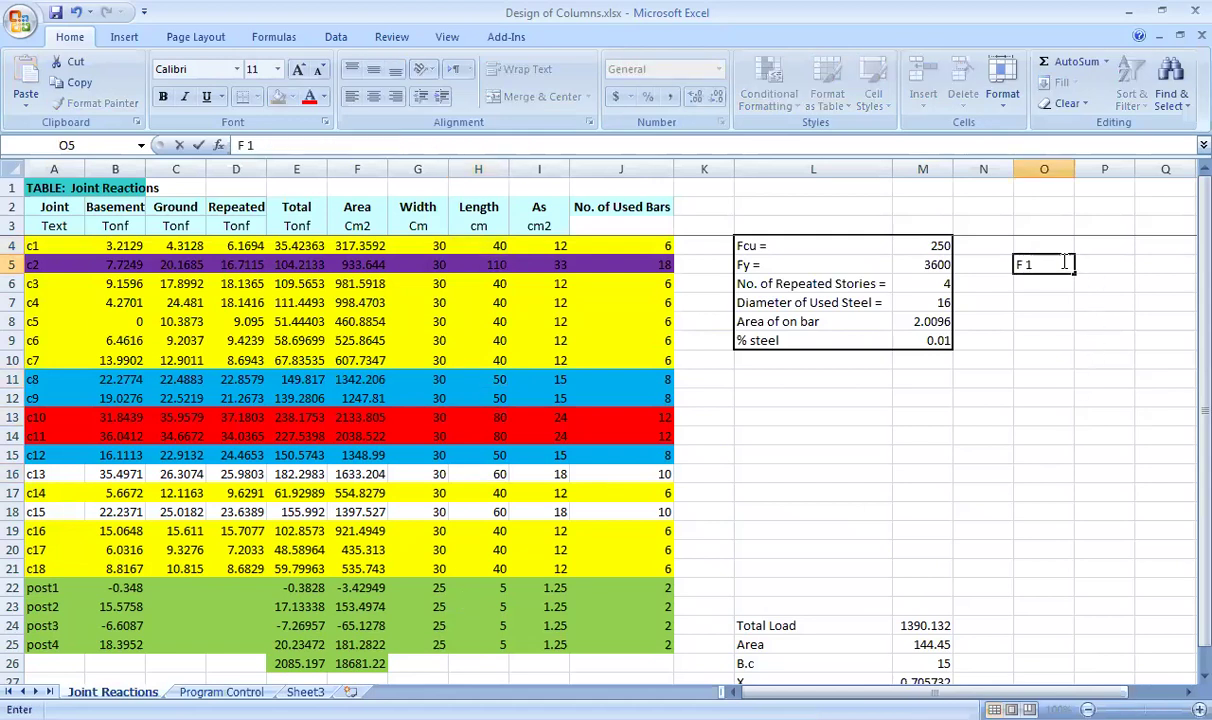
key("Return")
left_click(1068, 266)
left_click_drag(1074, 273, 1077, 346)
Enter the column dimensions 30*40 for F 1 and 30*50 for F 2 in P5 and P6
left_click(1092, 265)
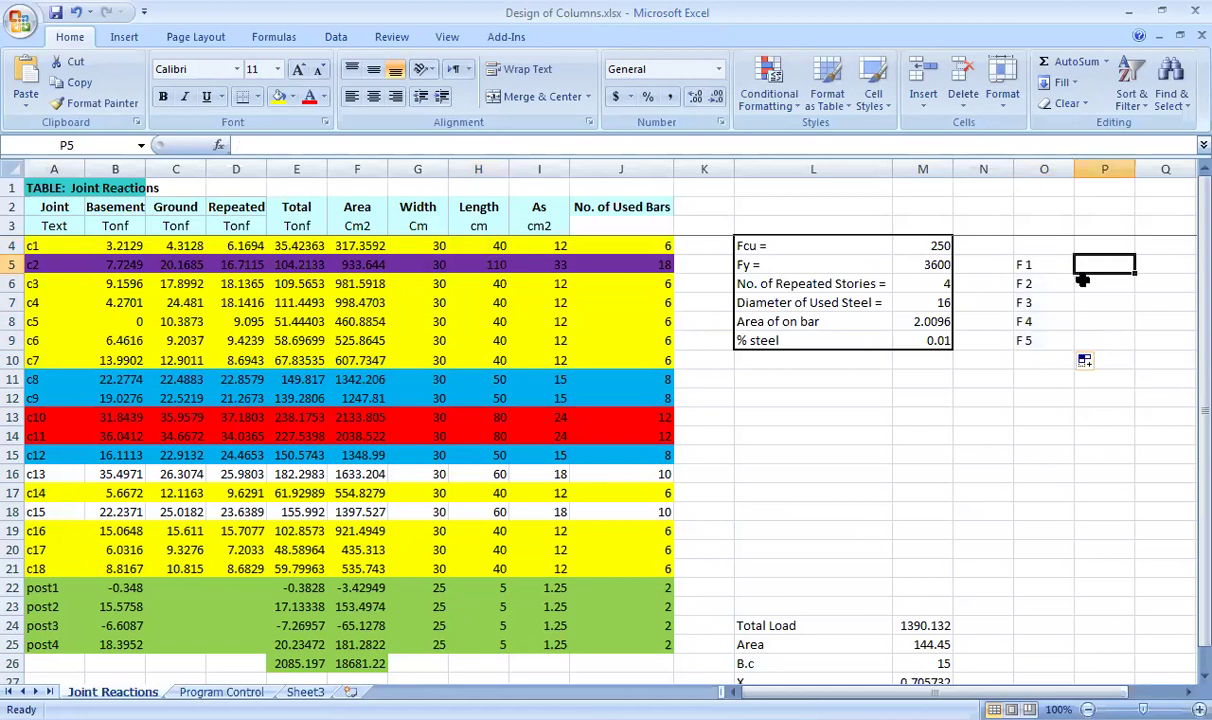
type("30")
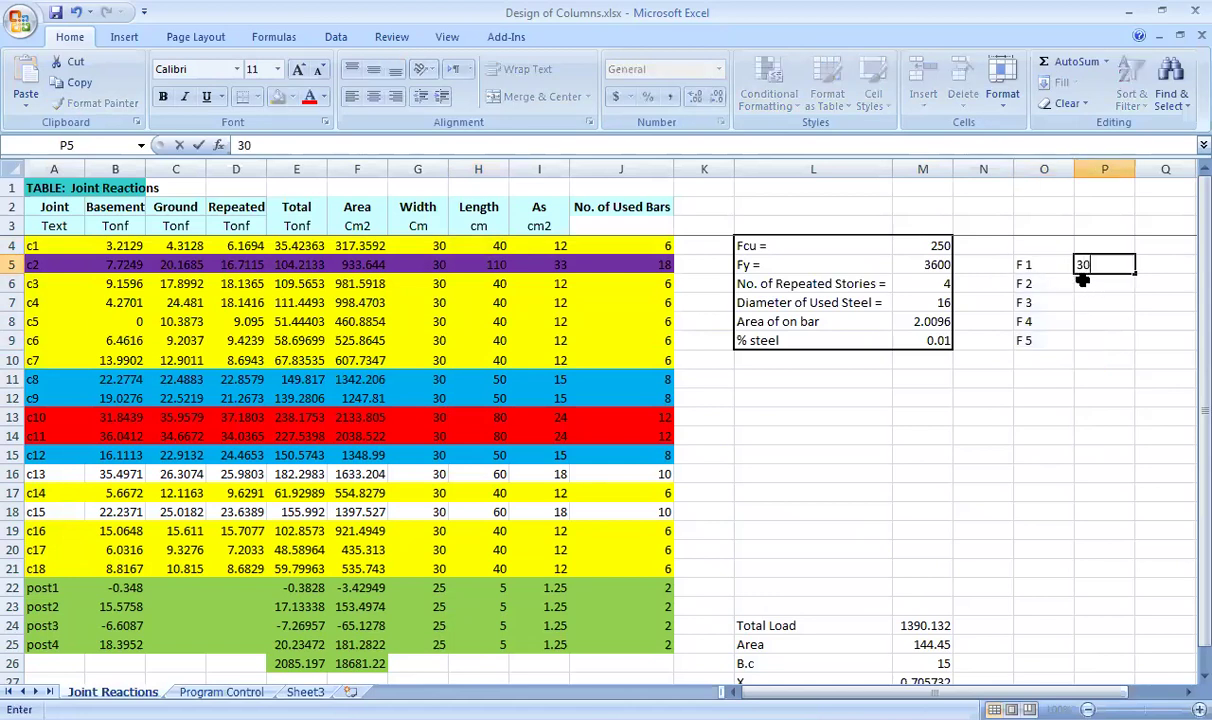
type("*40")
key("Return")
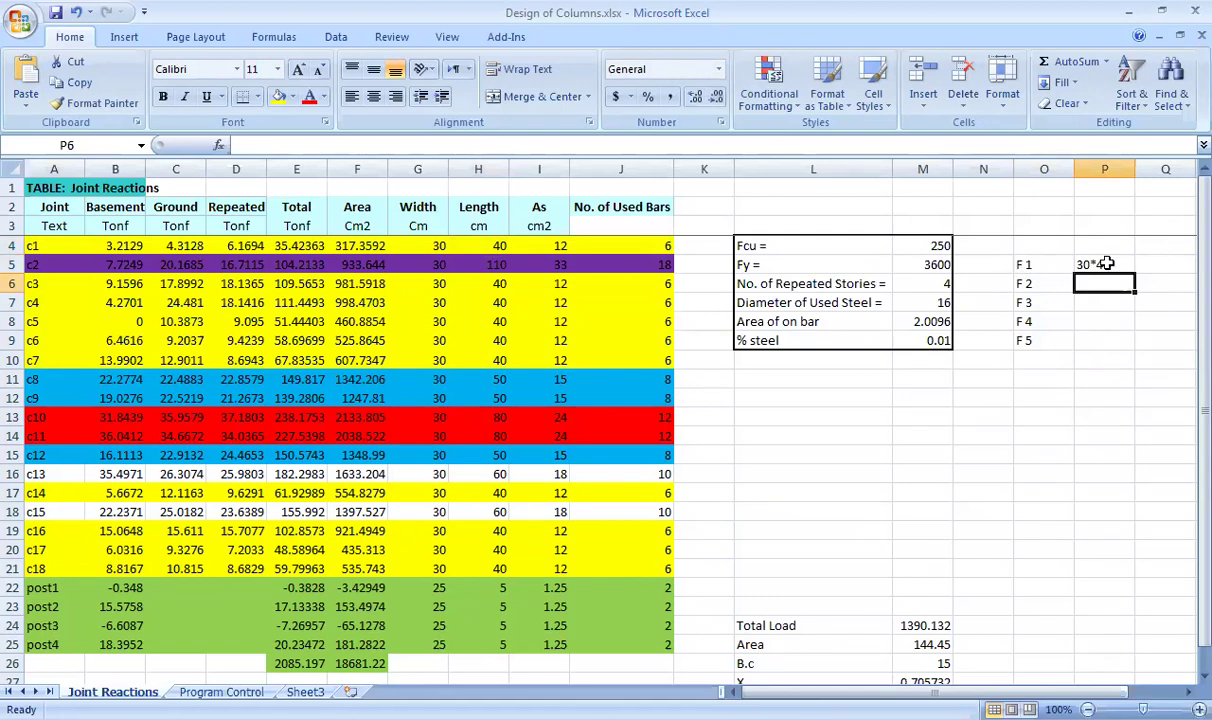
left_click(1107, 263)
left_click(1107, 283)
type("30*50")
key("Return")
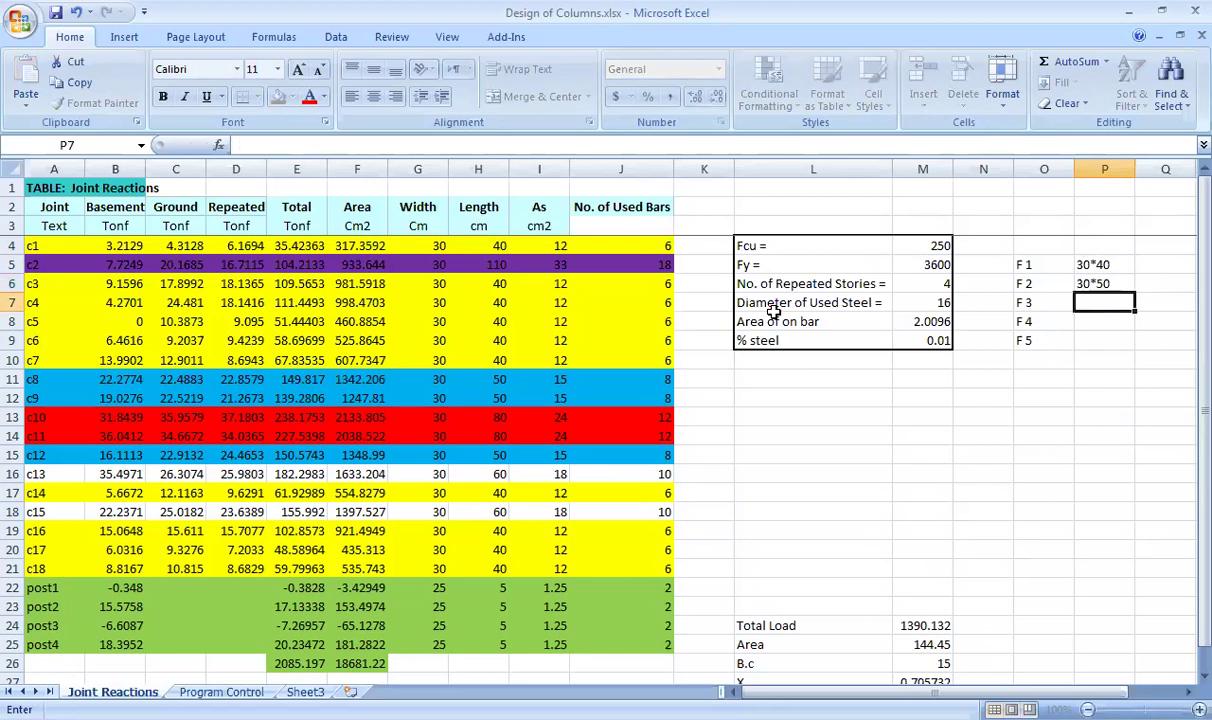
Enter the column dimensions 30*60 for F 3, 30*70 for F 4 and 30*80 for F 5
type("30*60")
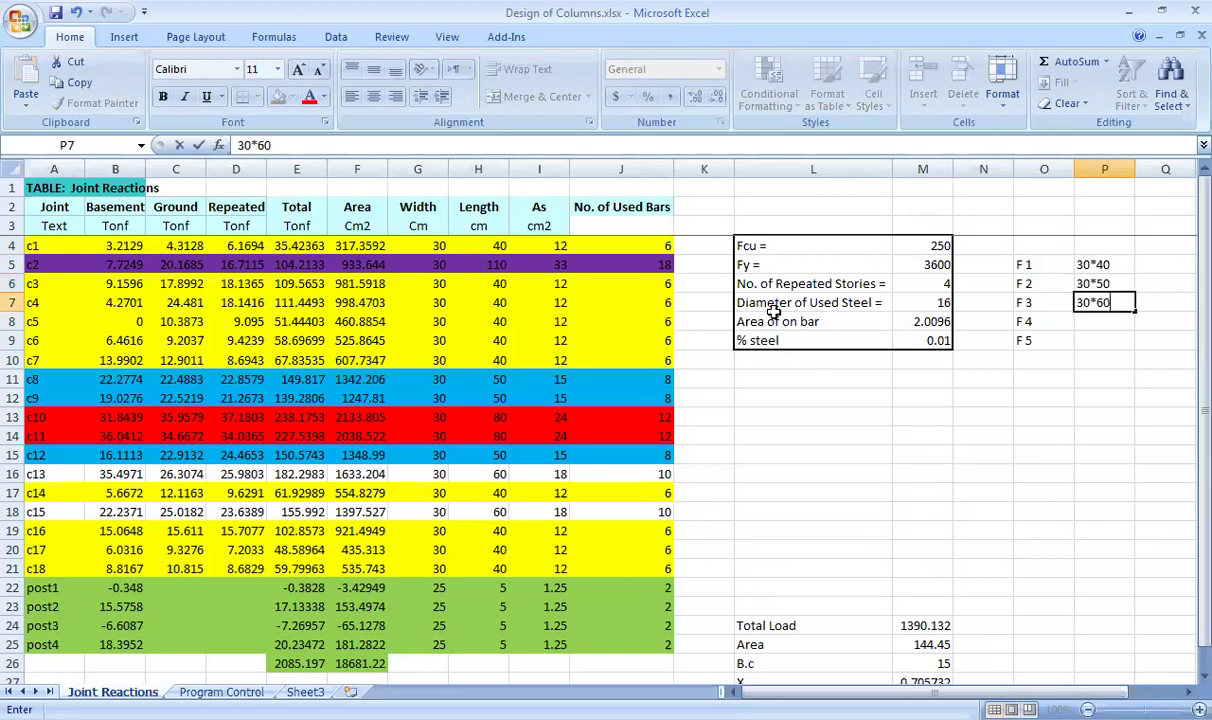
key("Return")
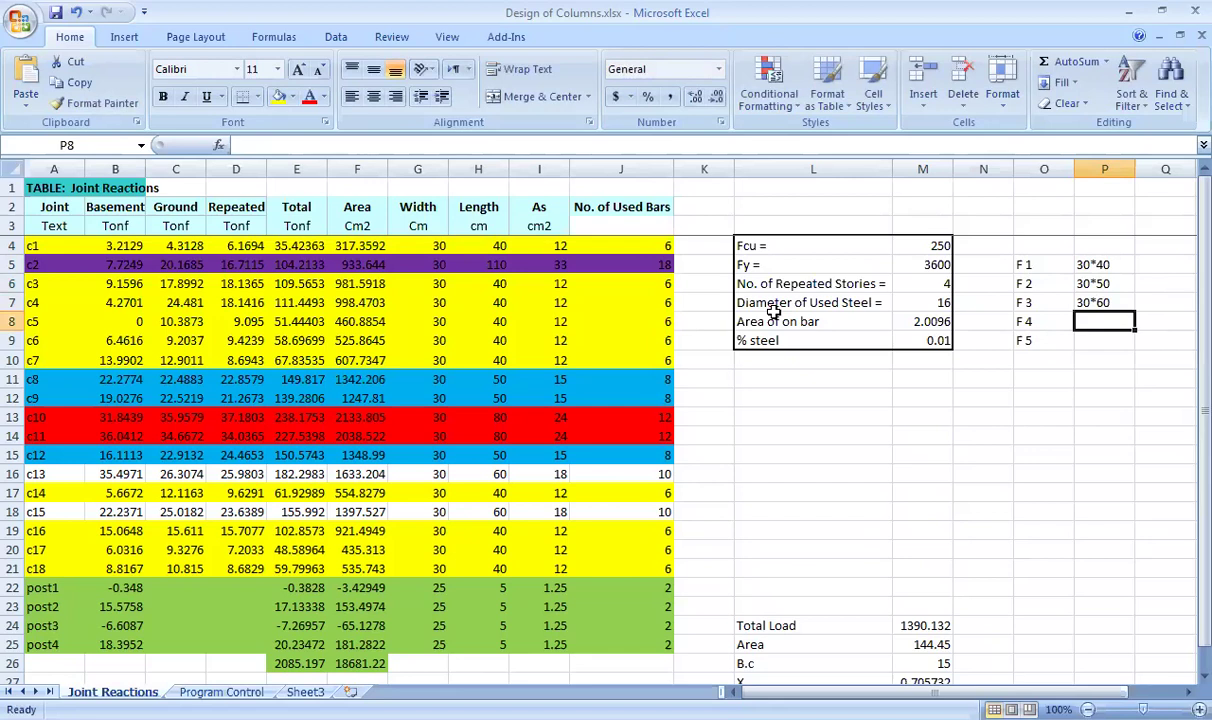
type("30*")
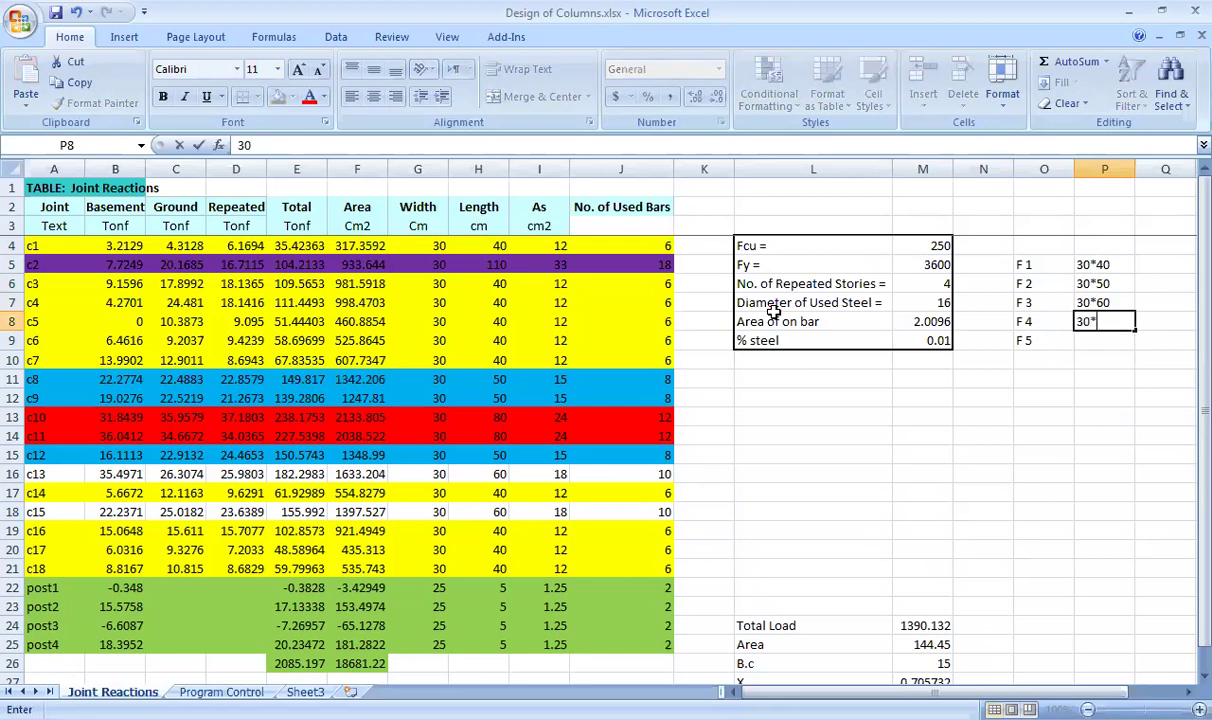
type("70")
key("Return")
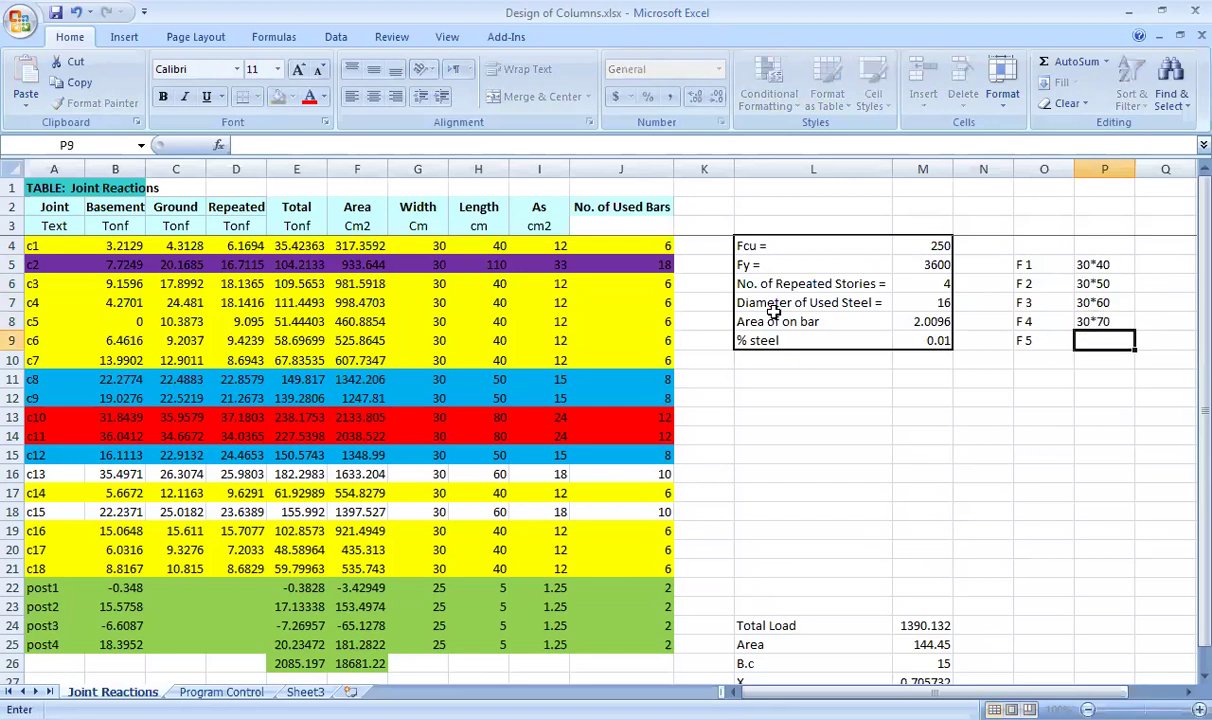
type("30")
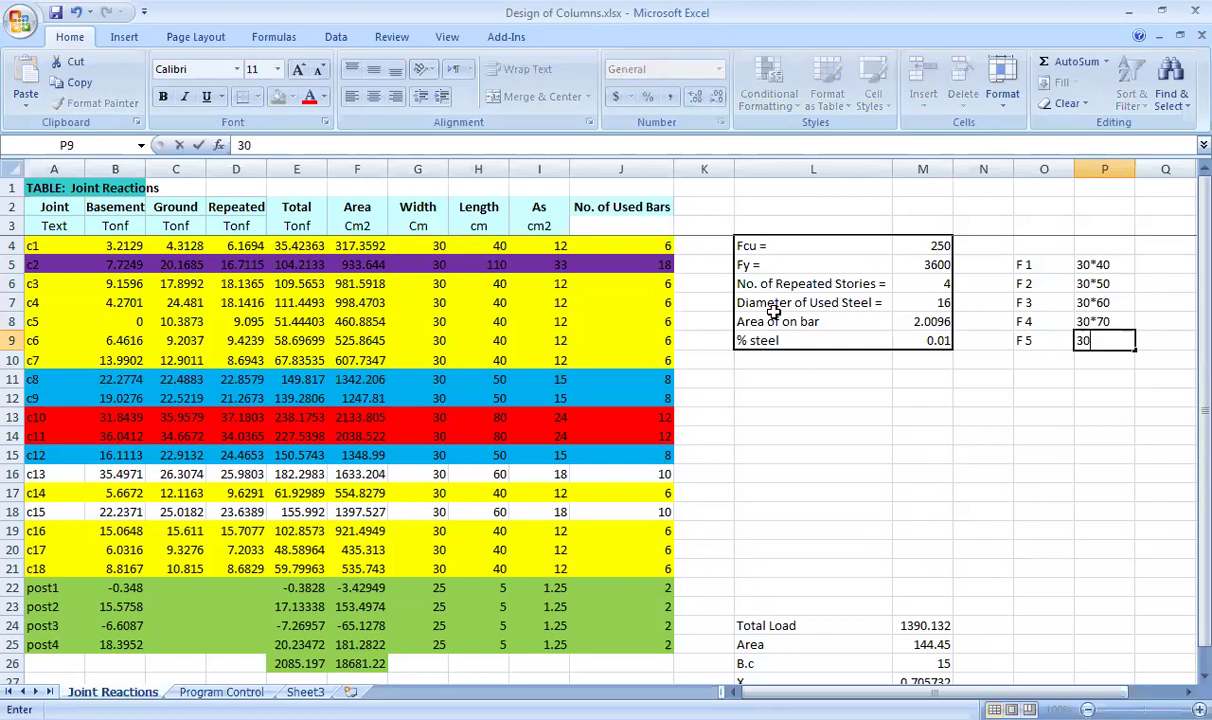
type("*80")
key("Return")
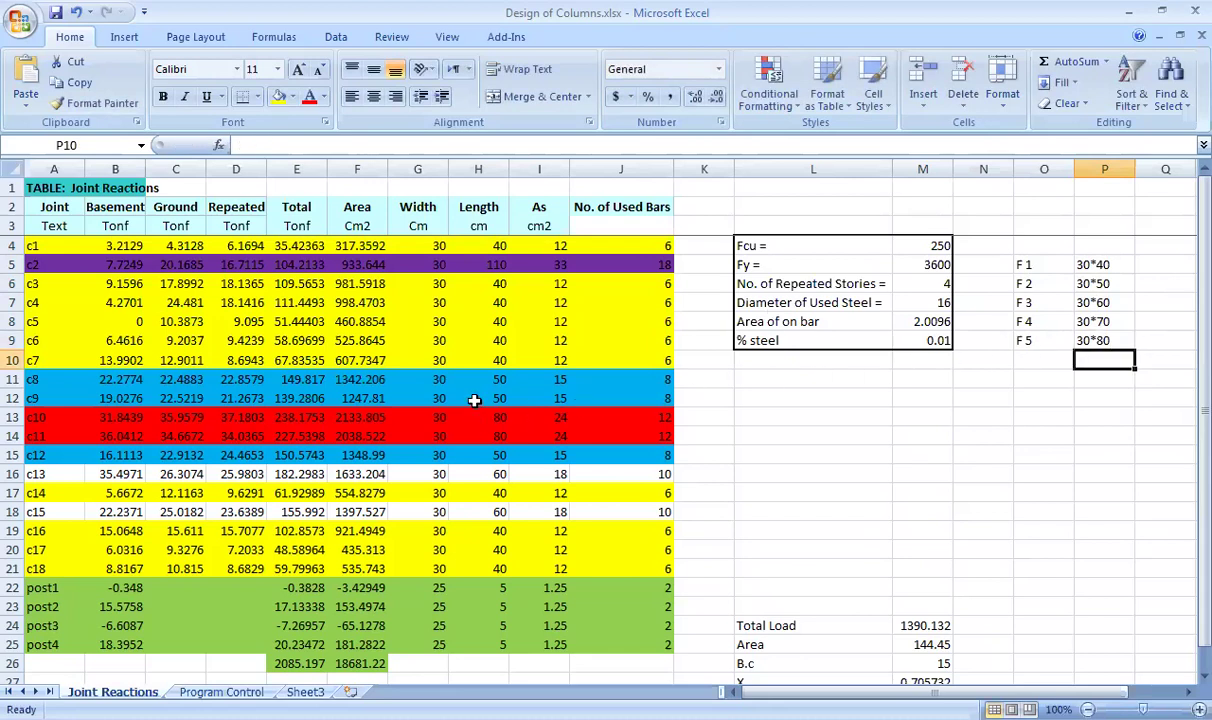
Check the lengths of c1 and c12, remove 30*70 from F 4 and move 30*80 from F 5 up to F 4
left_click(477, 245)
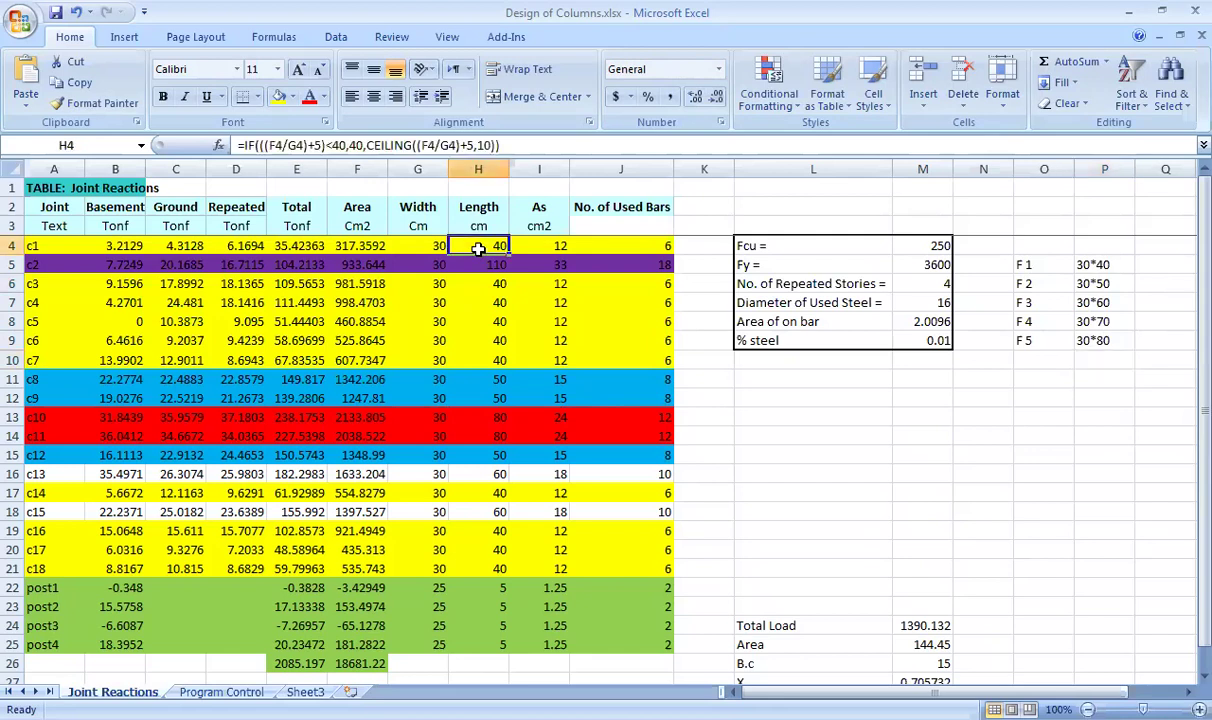
left_click(488, 455)
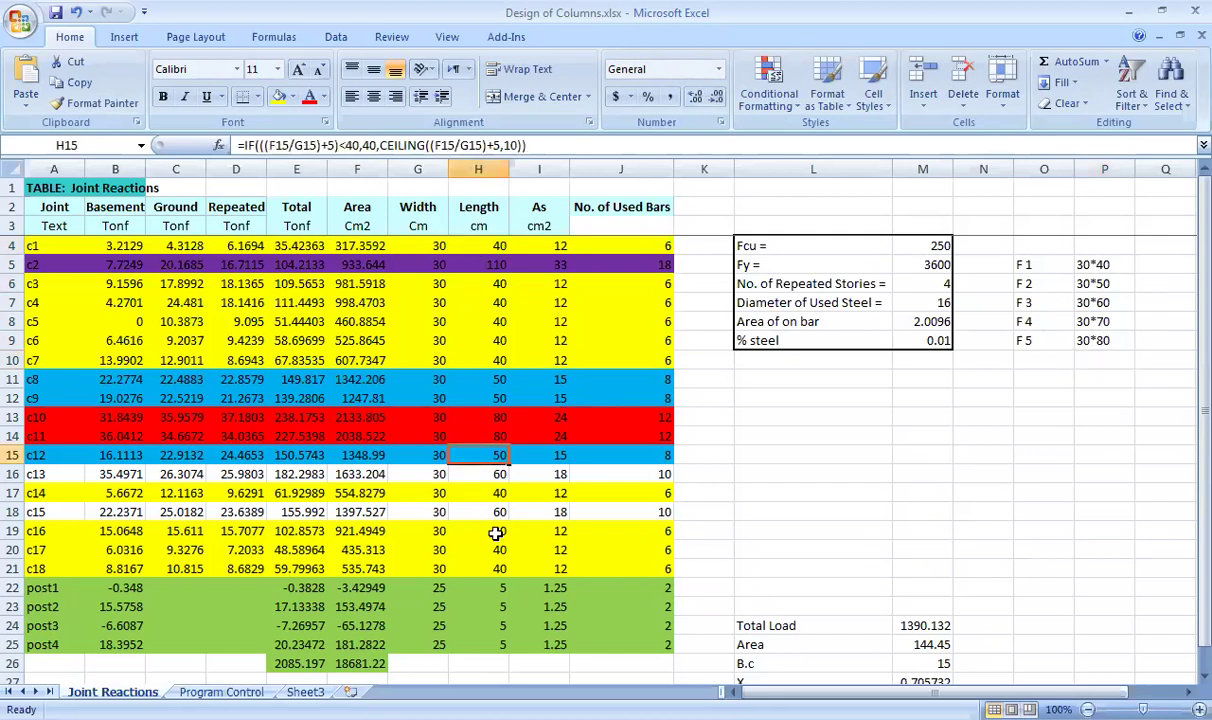
left_click(1088, 321)
key("Delete")
left_click(1100, 343)
left_click_drag(1105, 348, 1107, 325)
left_click(1104, 337)
Check the length of column c2 and enter 30*110 as the dimension for F 5
left_click(462, 262)
left_click(1110, 343)
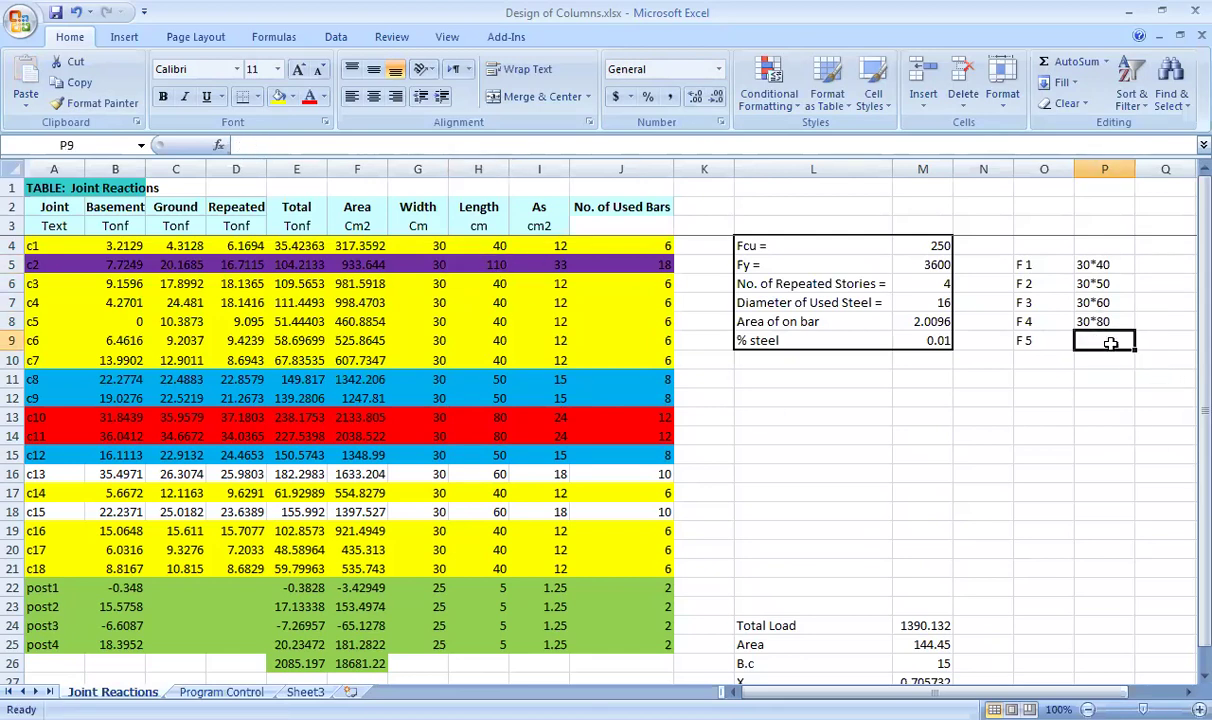
type("30")
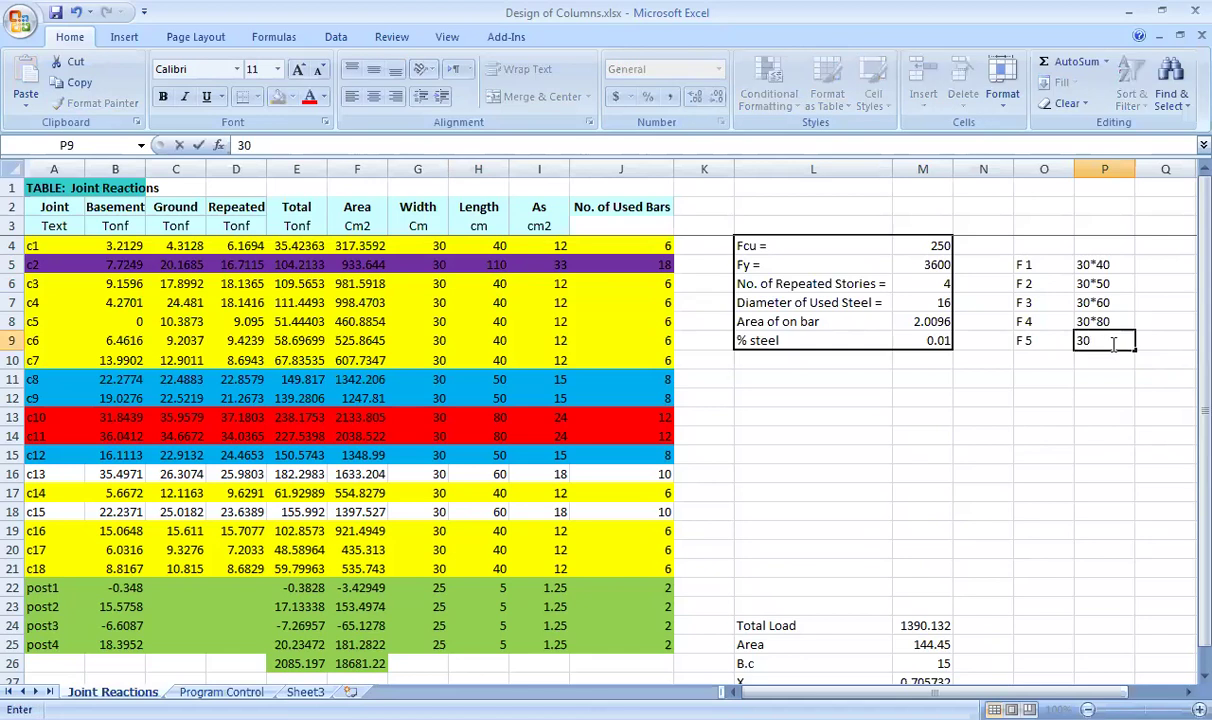
type("*110")
Add the headings "column Dim" in P4 and "Working Load" in Q4, and fit column P's width to its text
key("Up")
key("Up")
key("Up")
key("Up")
key("Up")
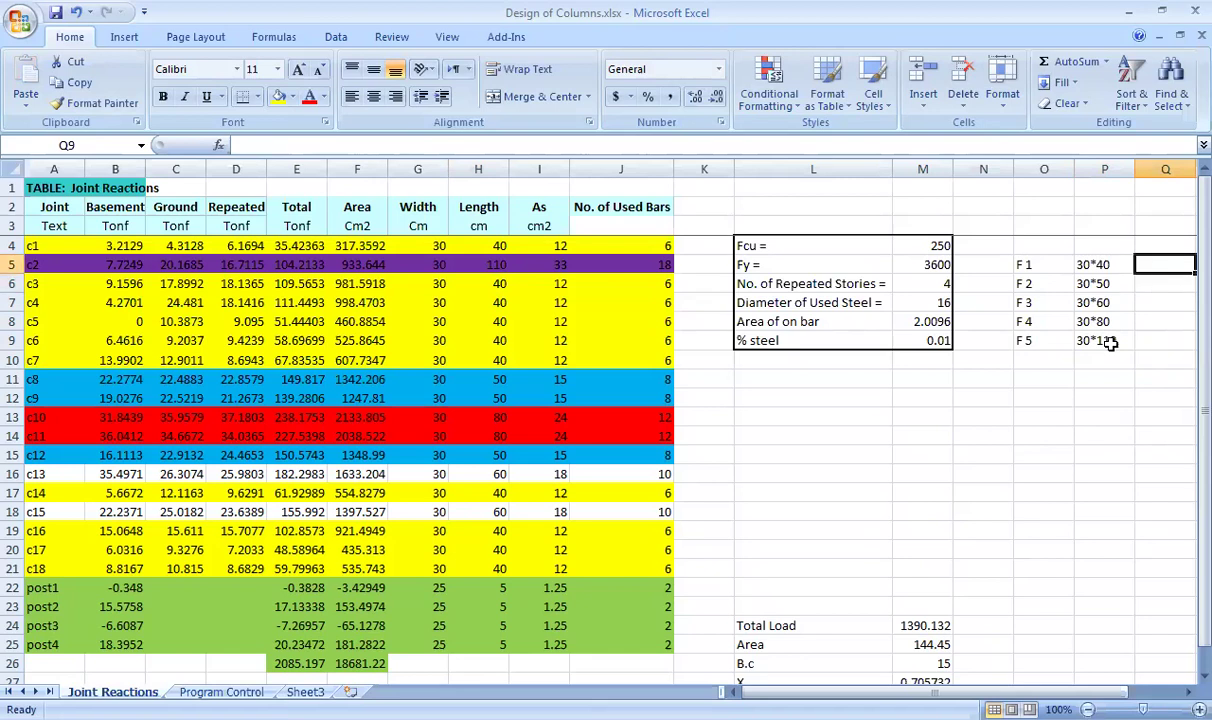
type("col")
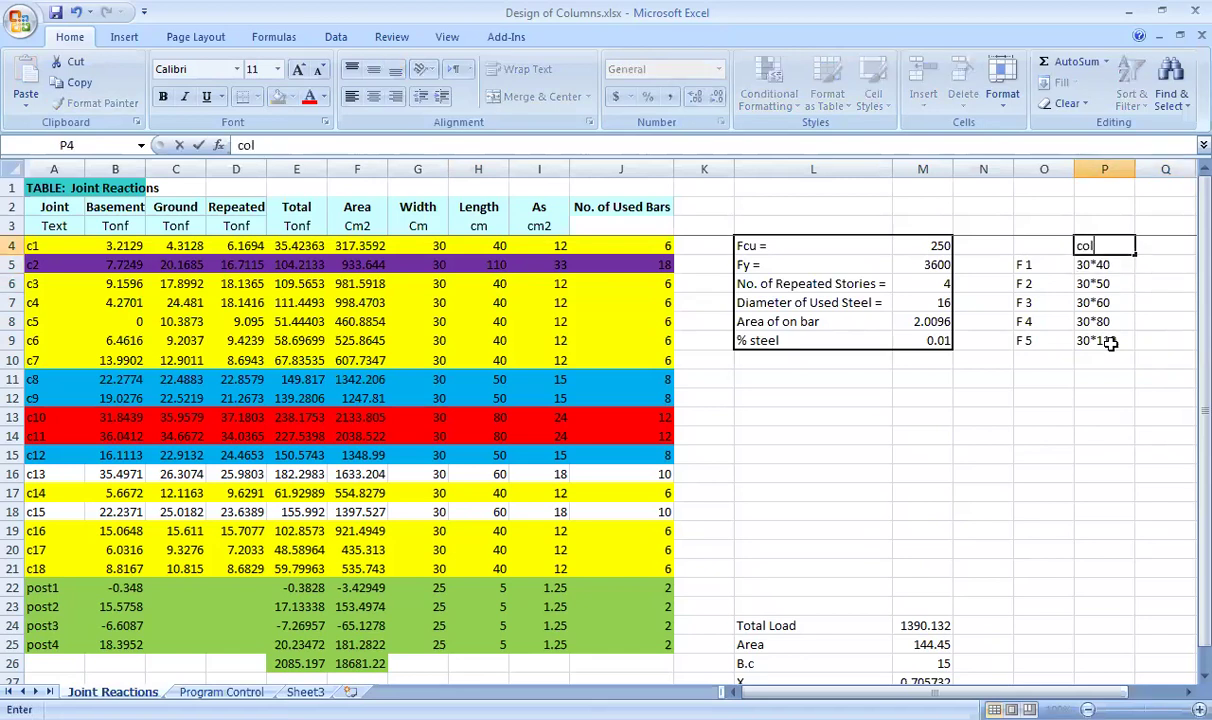
type("umn Dim")
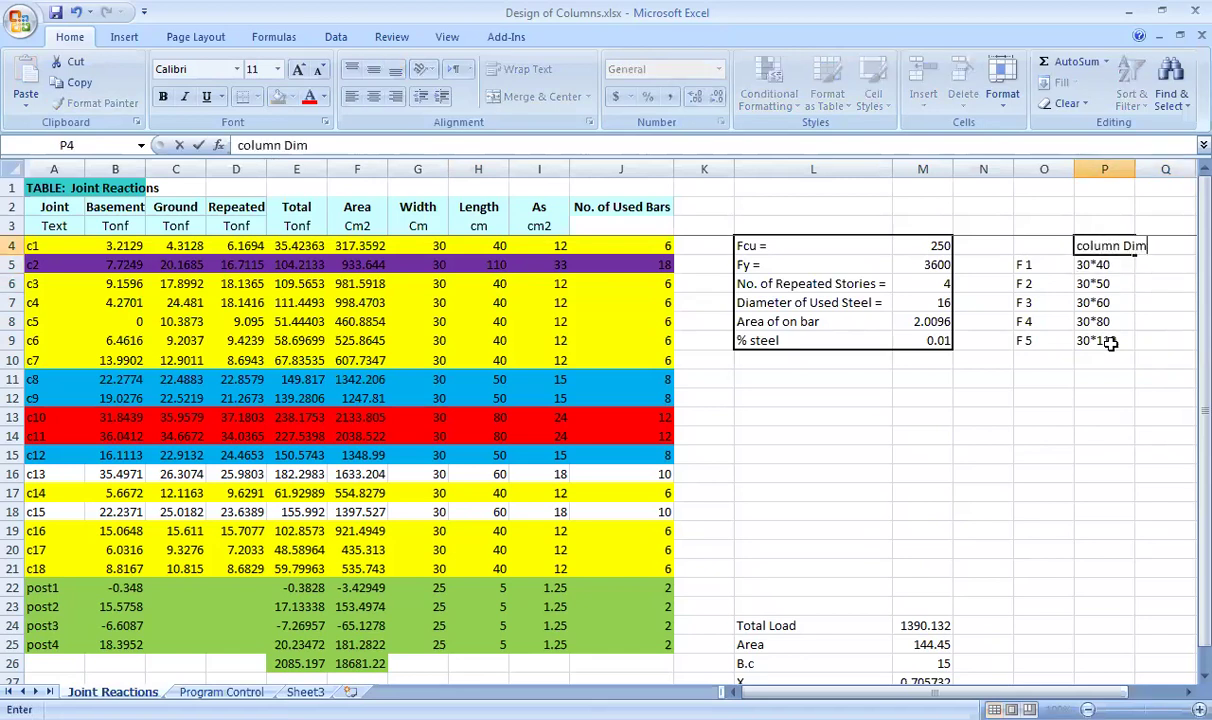
key("Tab")
type("W")
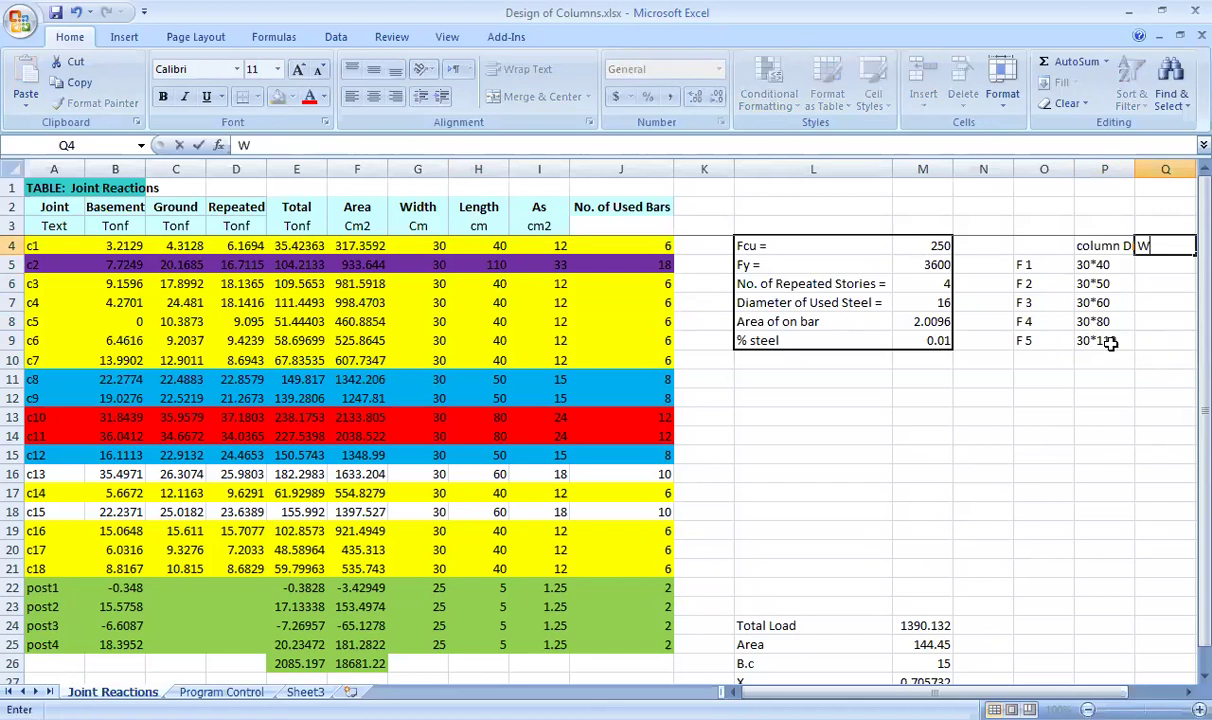
type("orking Load")
key("Return")
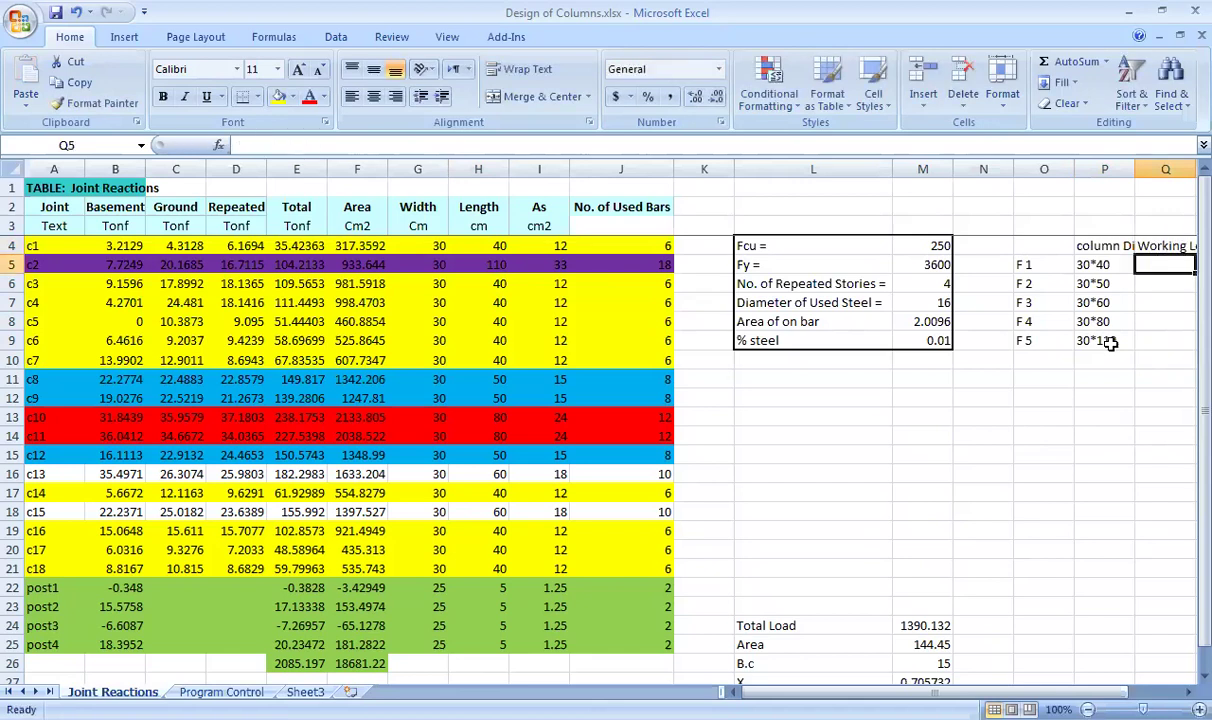
double_click(1135, 166)
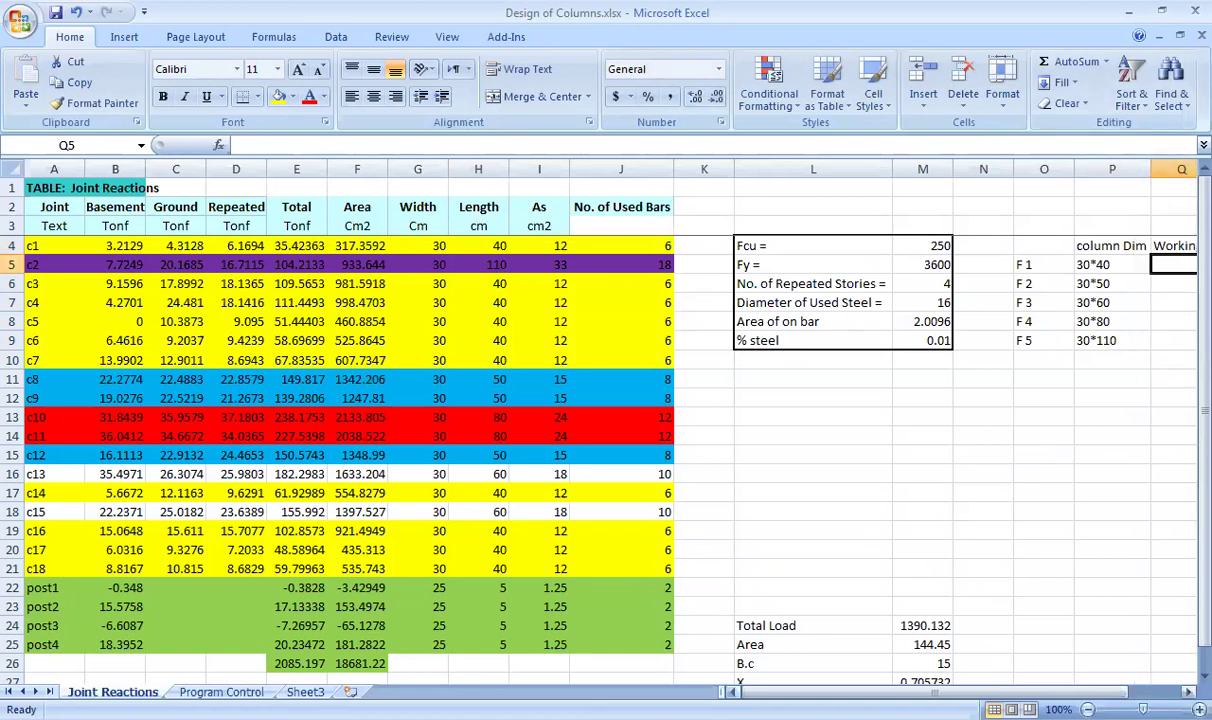
Inspect the total load formulas of c1, c3 and c4 without changing them
left_click_drag(760, 692, 790, 692)
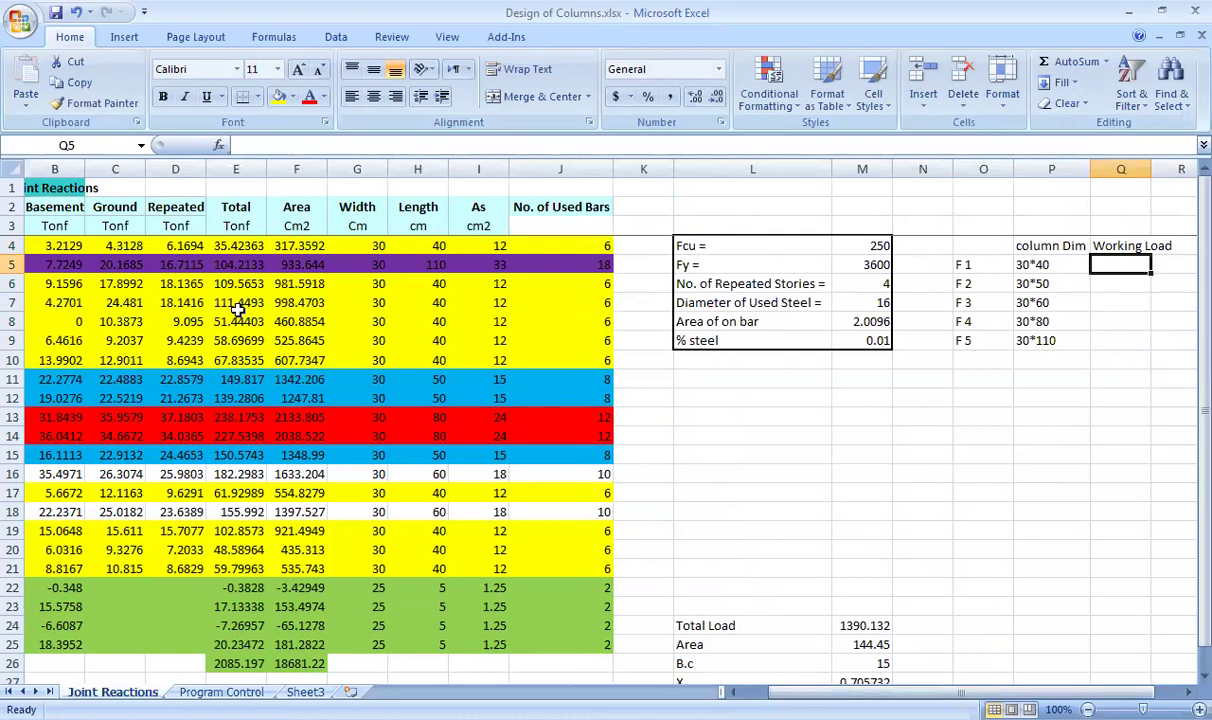
left_click(240, 245)
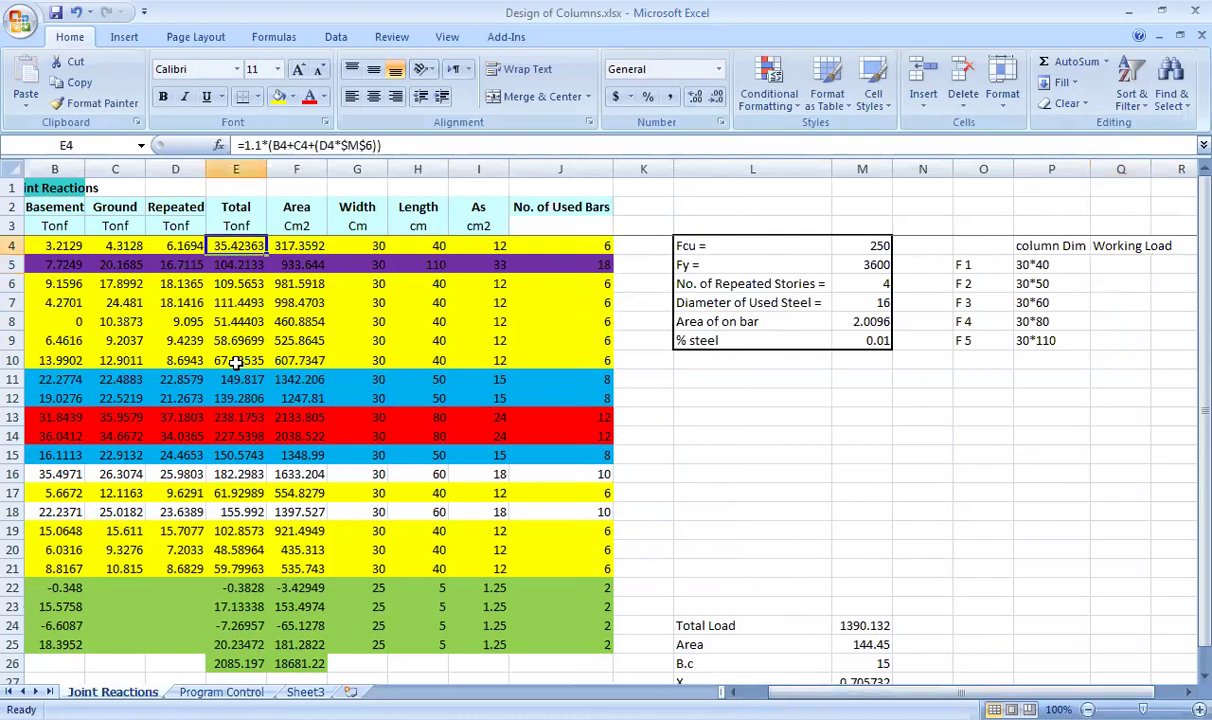
left_click(232, 283)
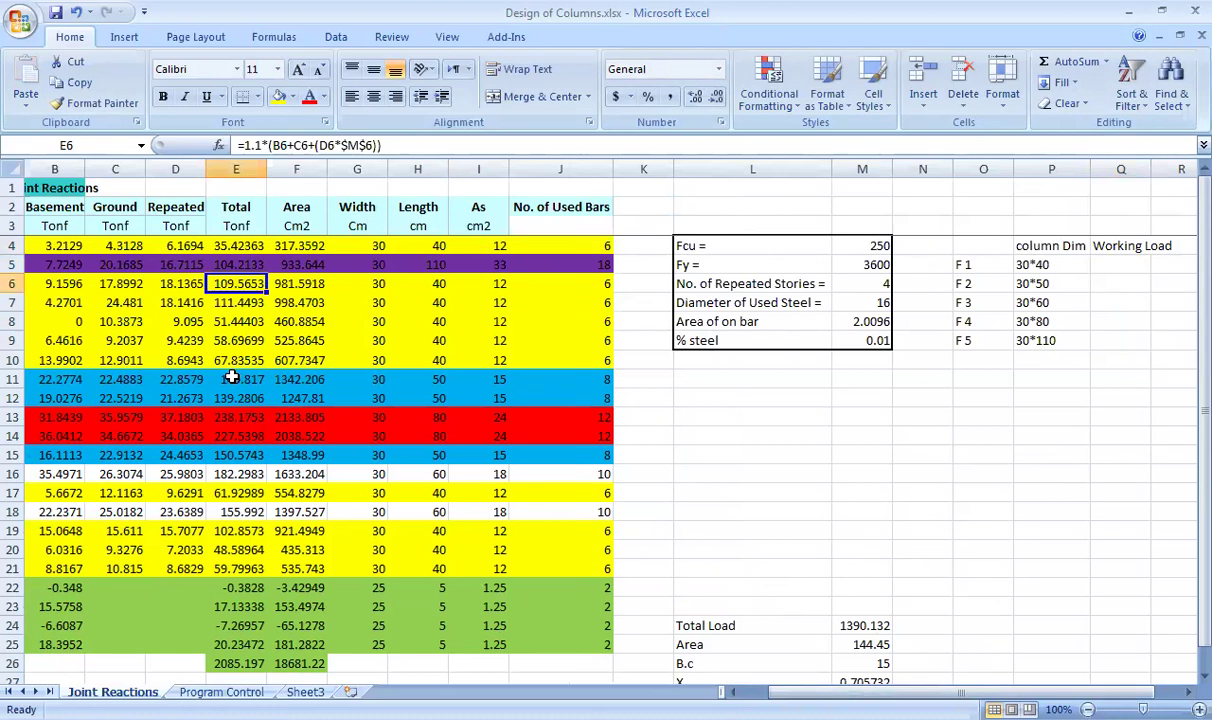
left_click(232, 296)
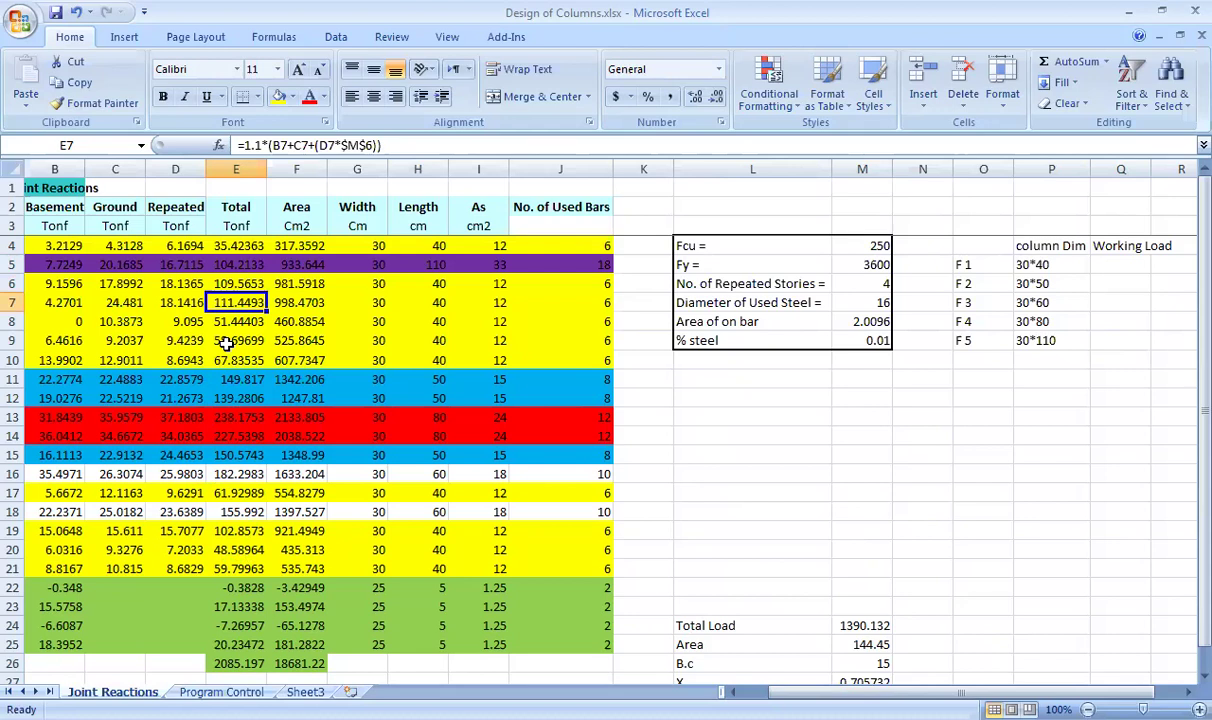
type("=")
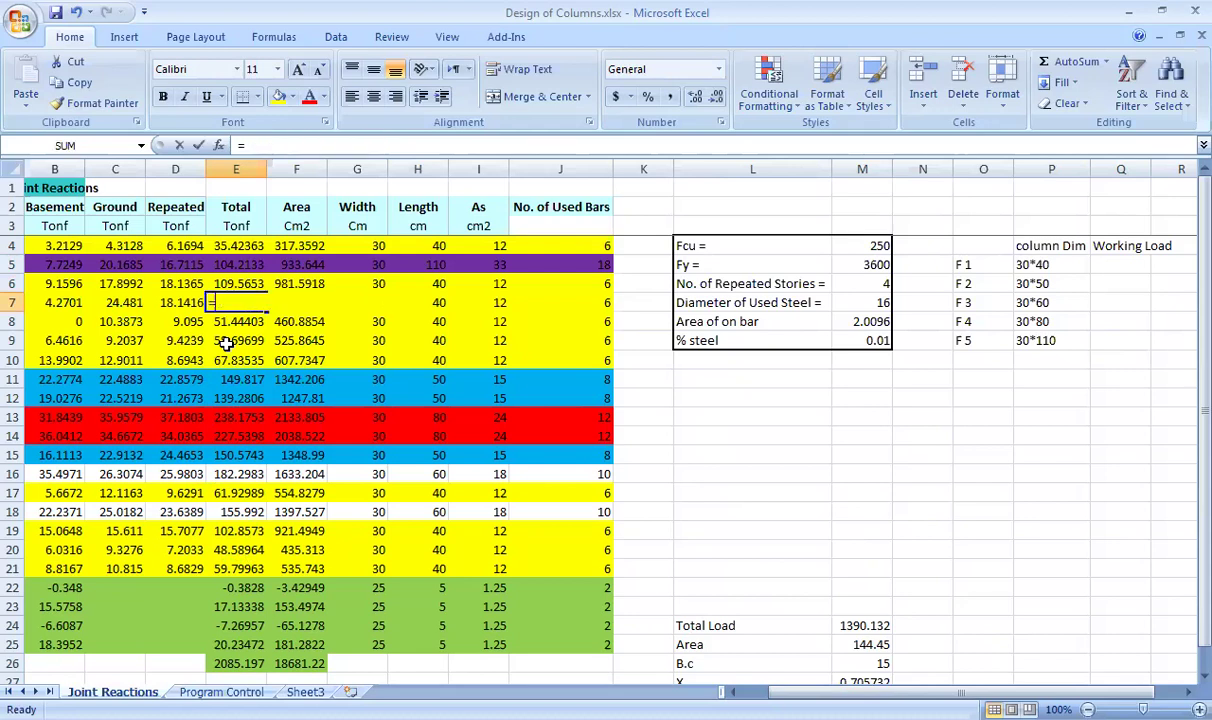
key("Escape")
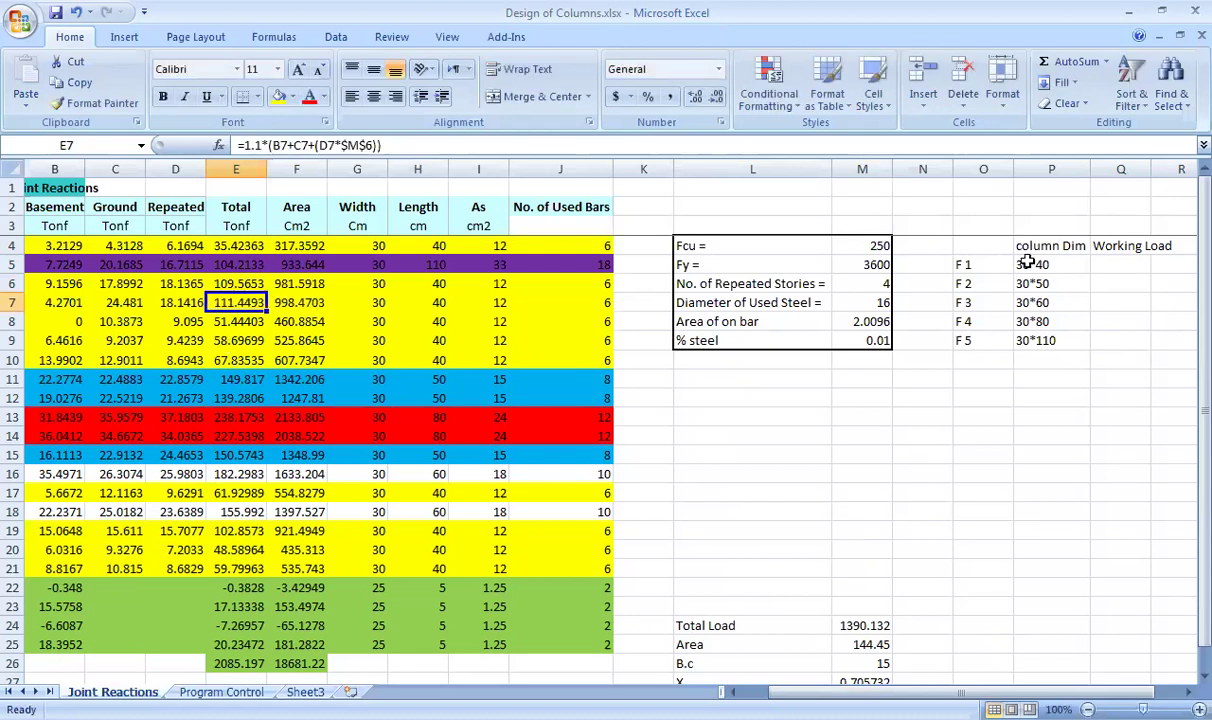
Calculate F 1's working load in Q5 with =E7/1.5 and overwrite the result with the rounded-up value 75
left_click(1106, 268)
type("=")
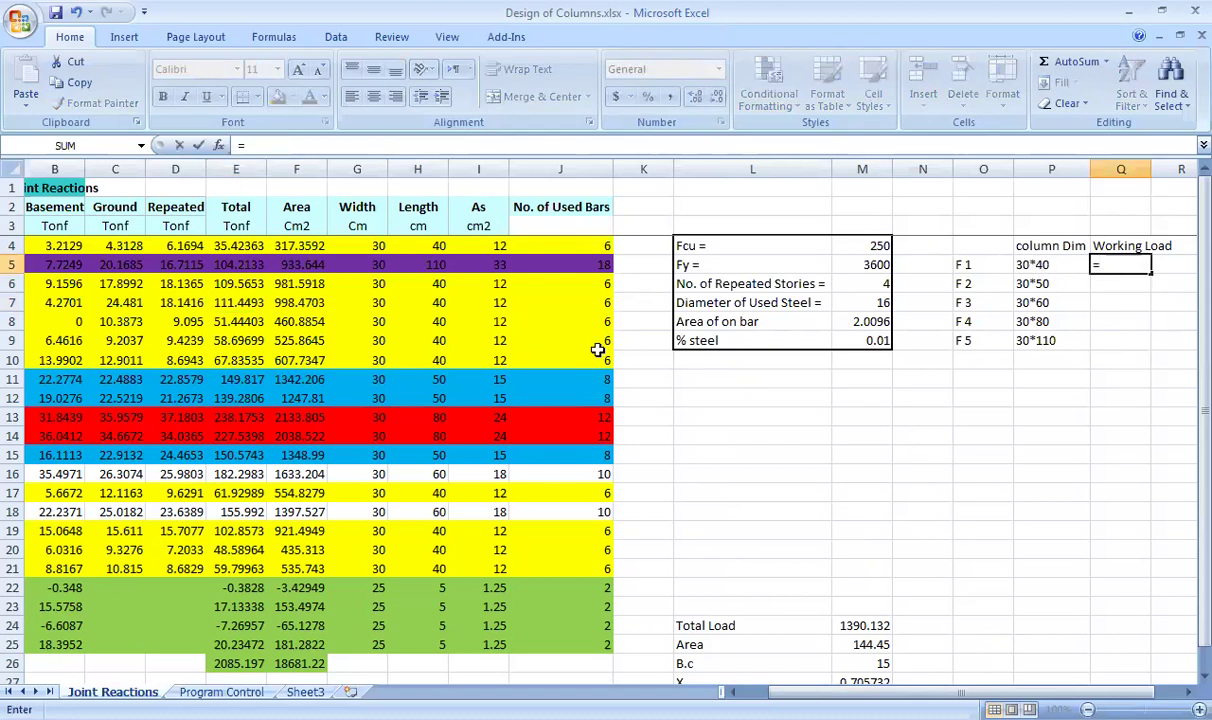
left_click(233, 303)
type("/")
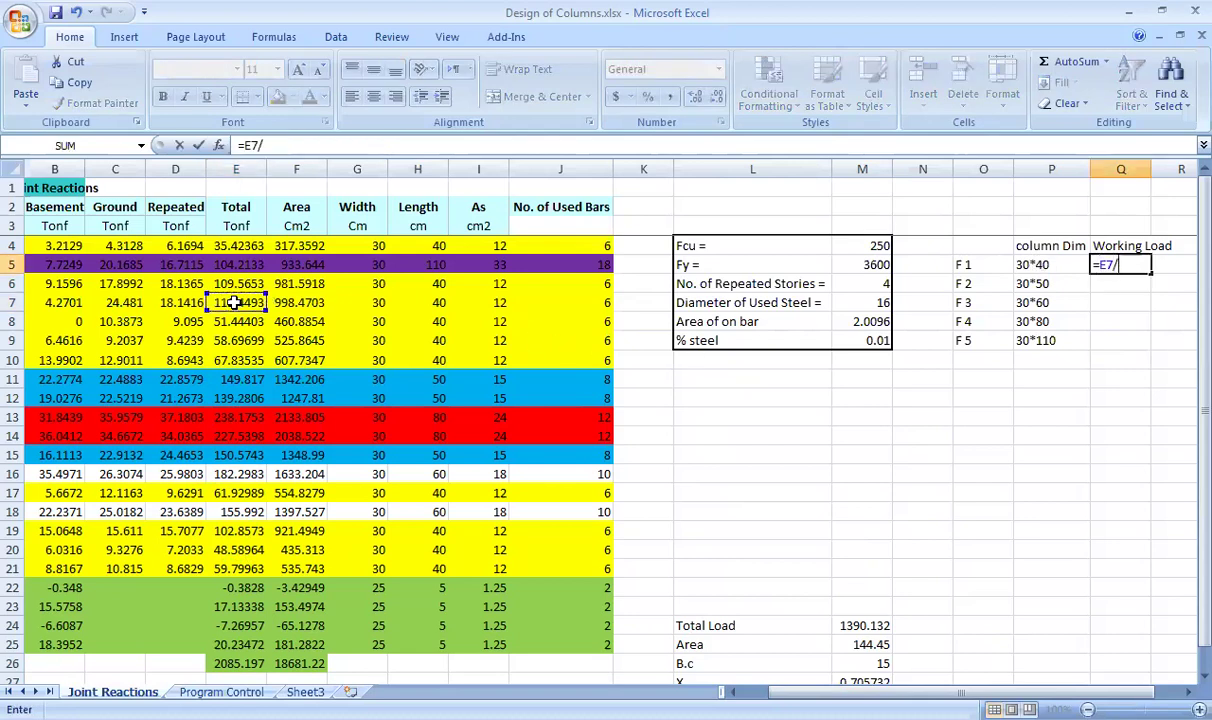
type("1.5")
key("Return")
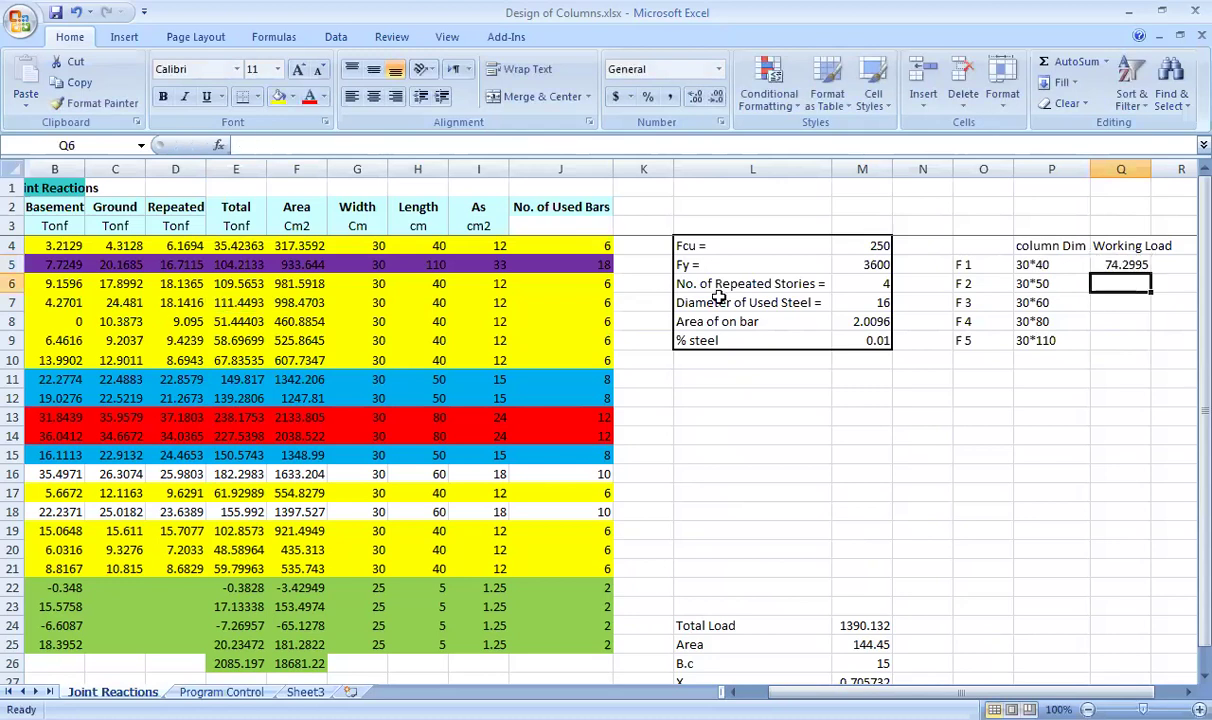
left_click(1125, 266)
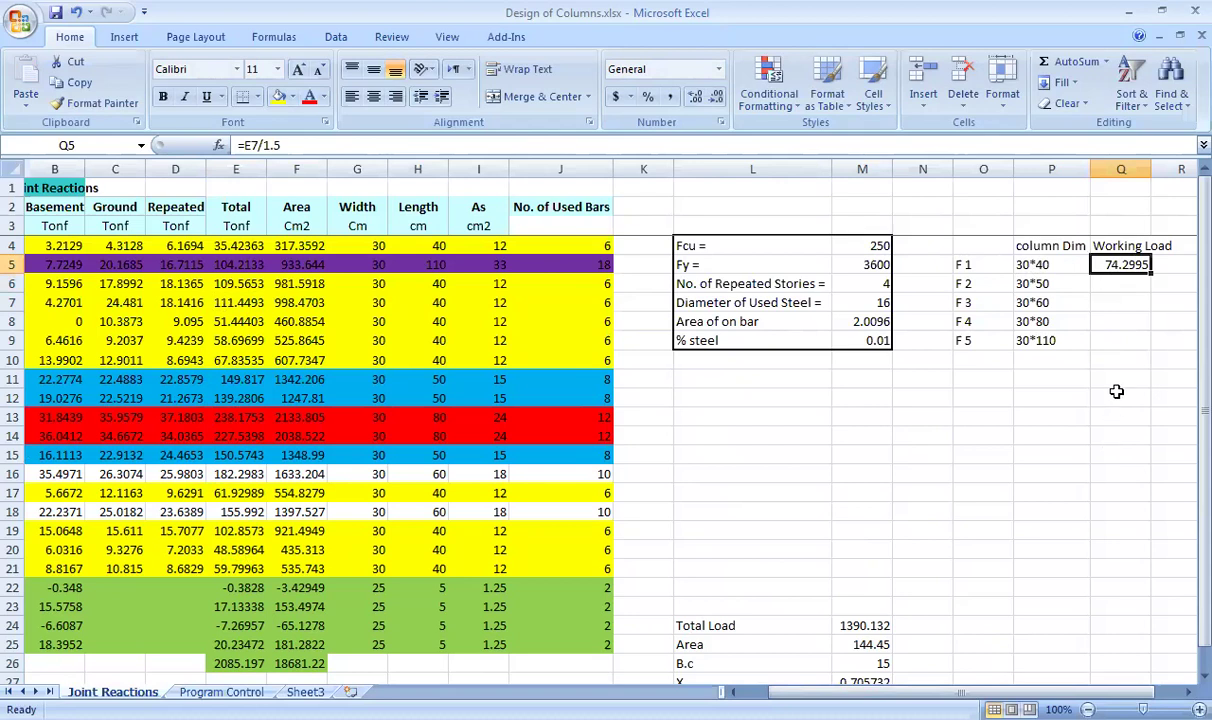
type("75")
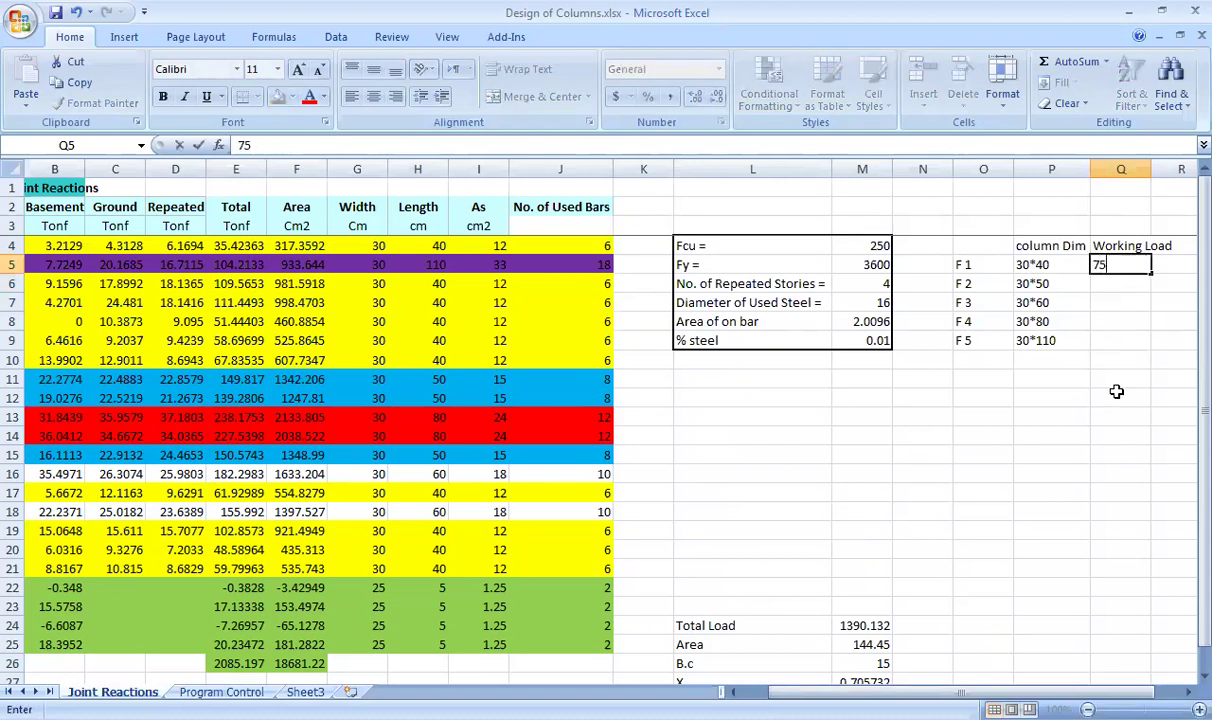
key("Return")
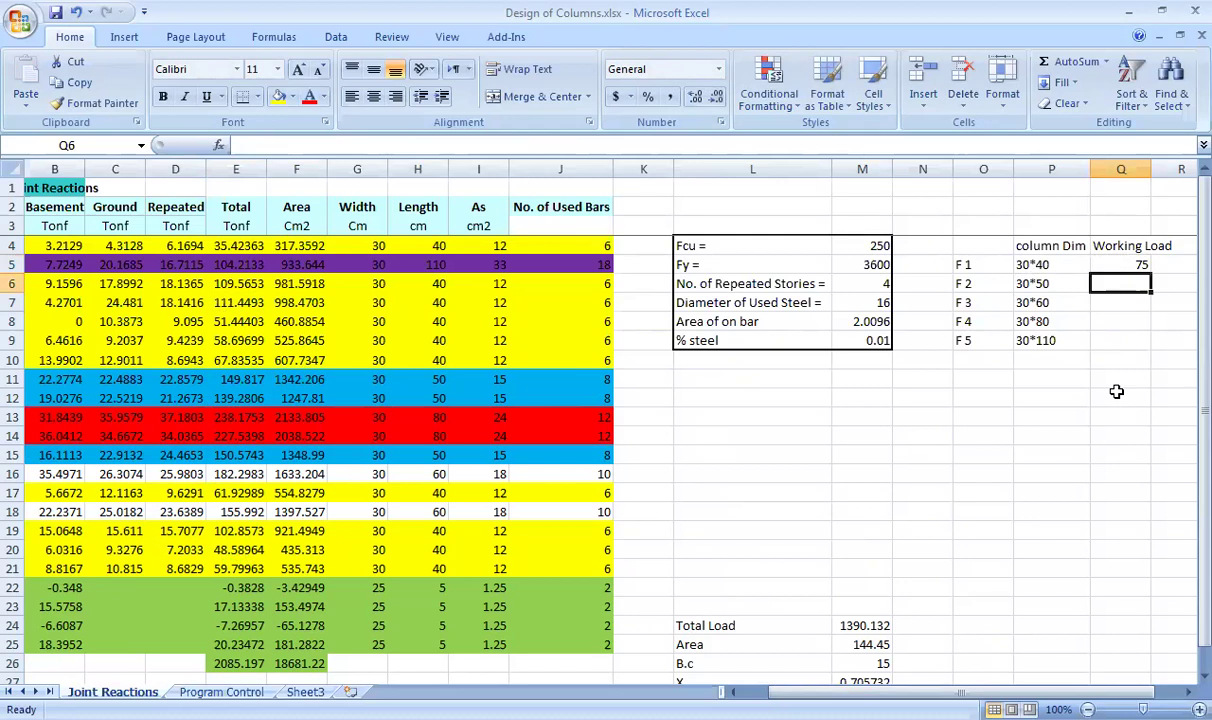
Calculate F 2's working load in Q6 as the total load in E15 divided by 1.5, and round it up to 101
type("=")
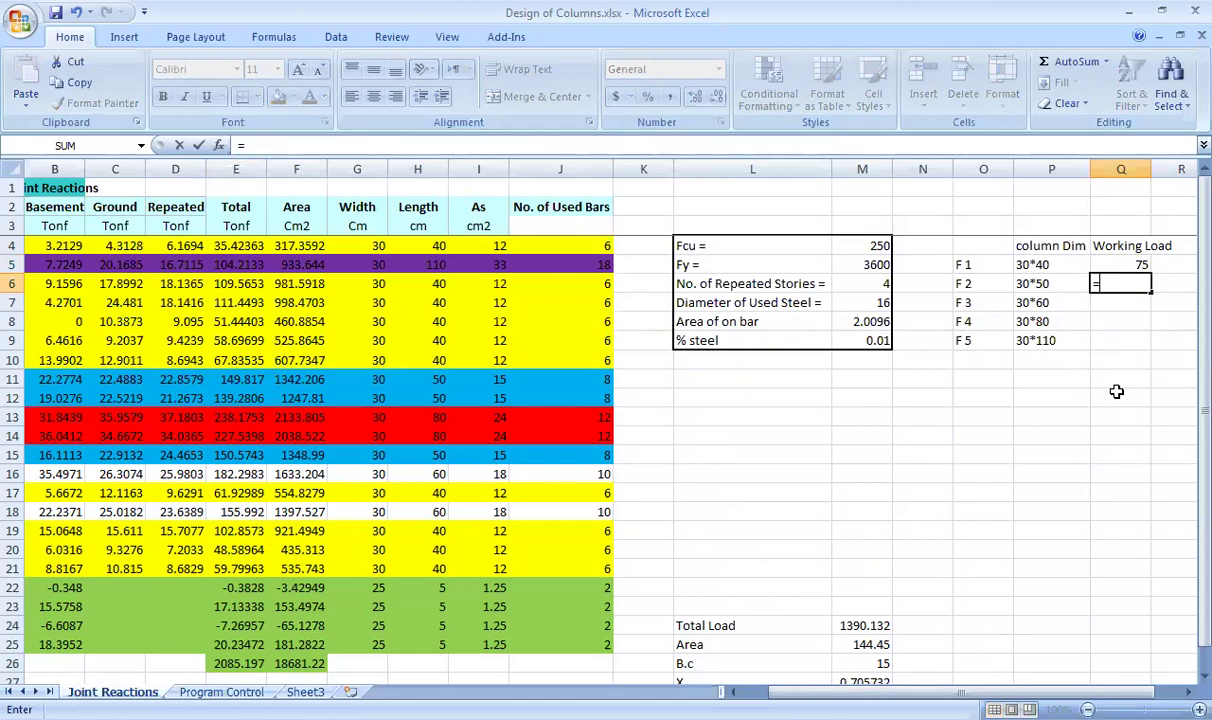
left_click(247, 455)
type("/1.5")
key("Return")
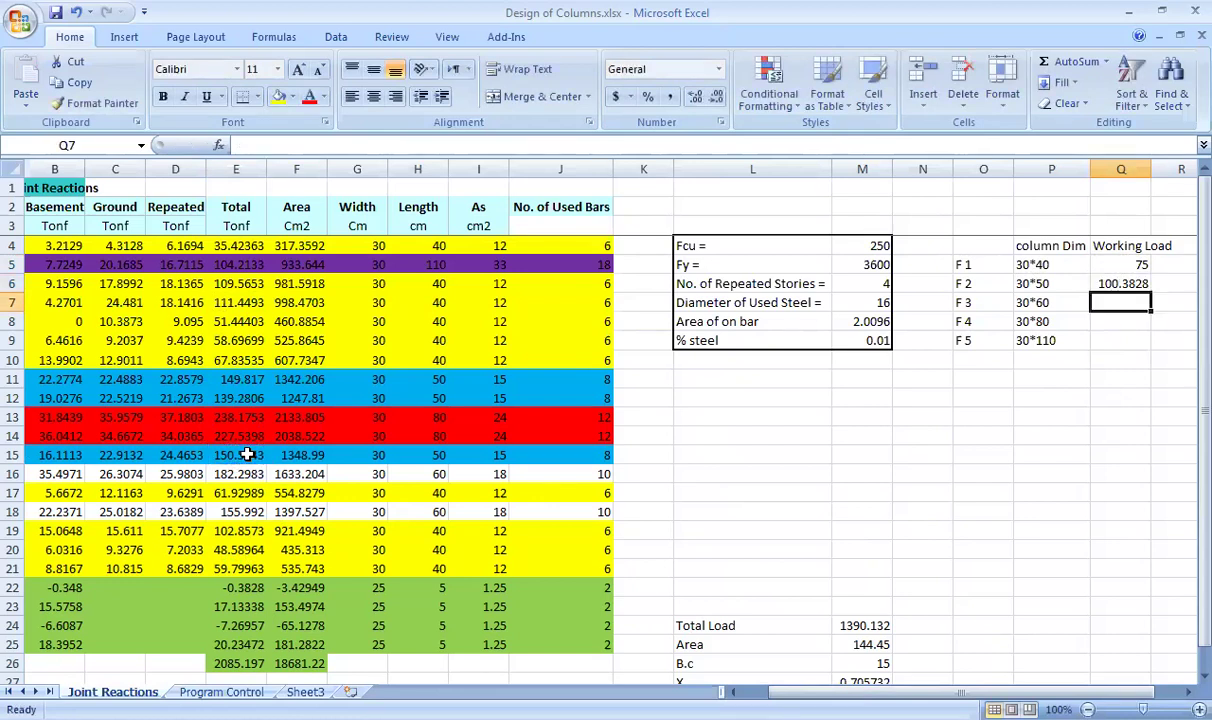
key("Up")
type("101")
key("Return")
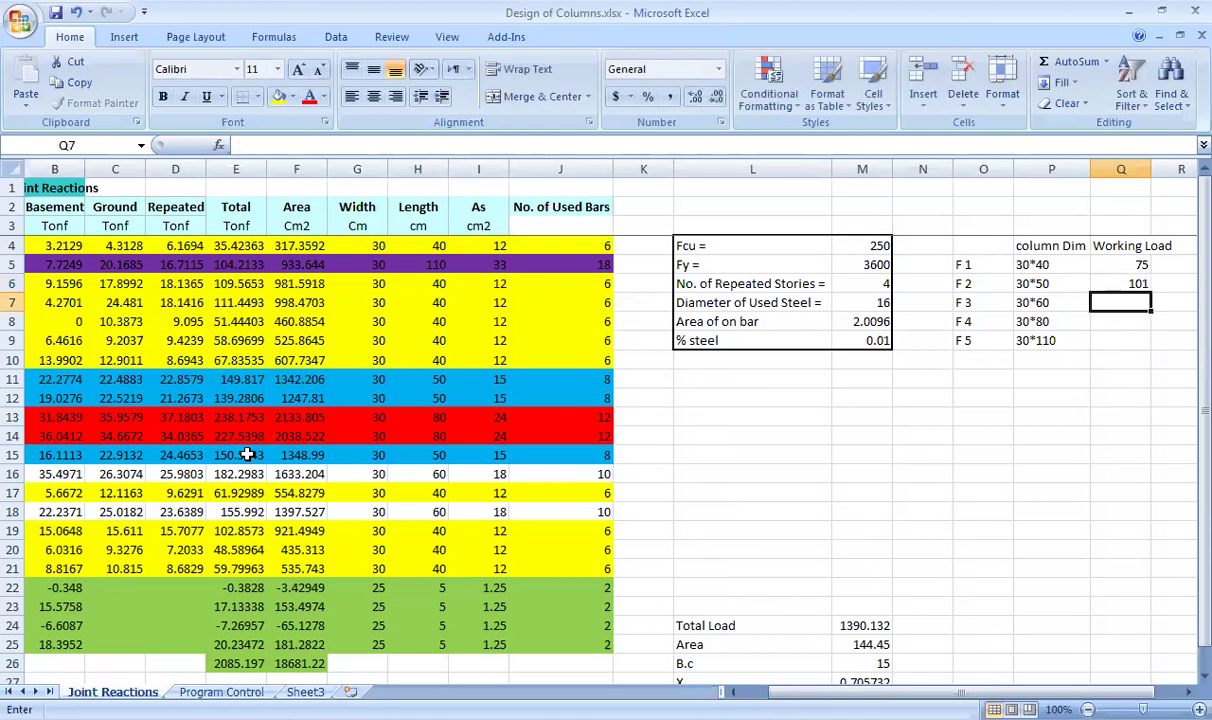
Calculate F 3's working load in Q7 with =E16/1.5 and replace the formula with the rounded-up value 122
type("=")
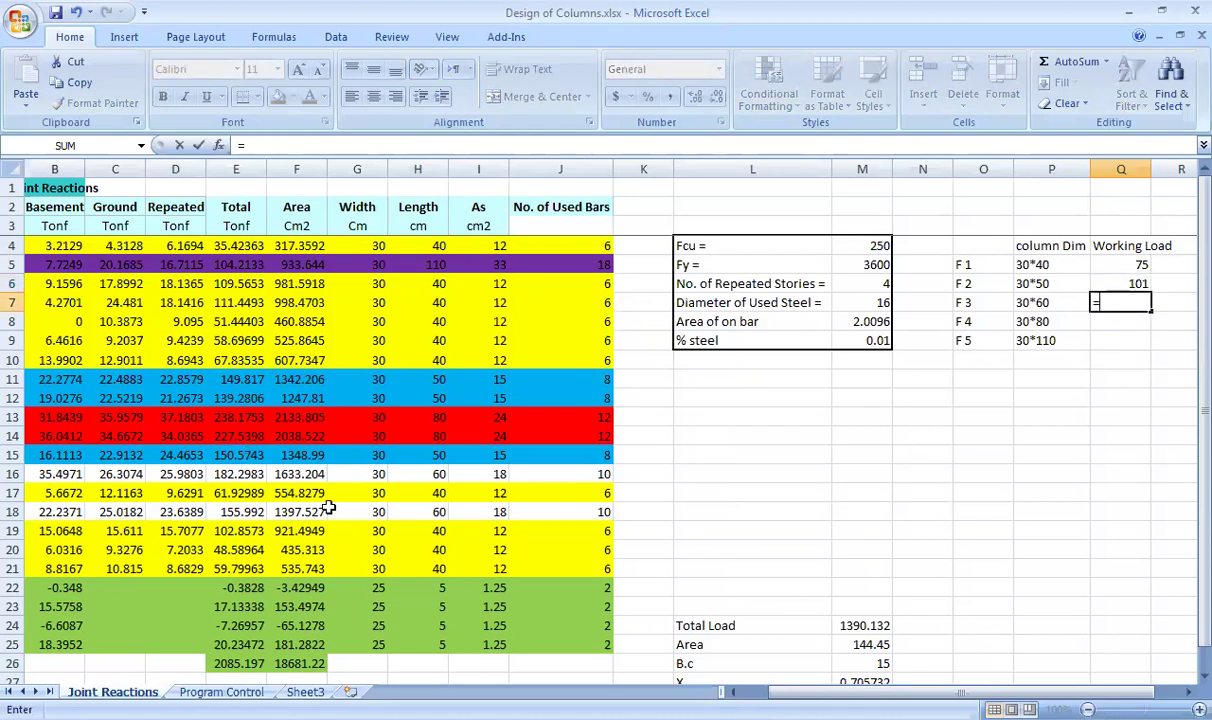
left_click(237, 480)
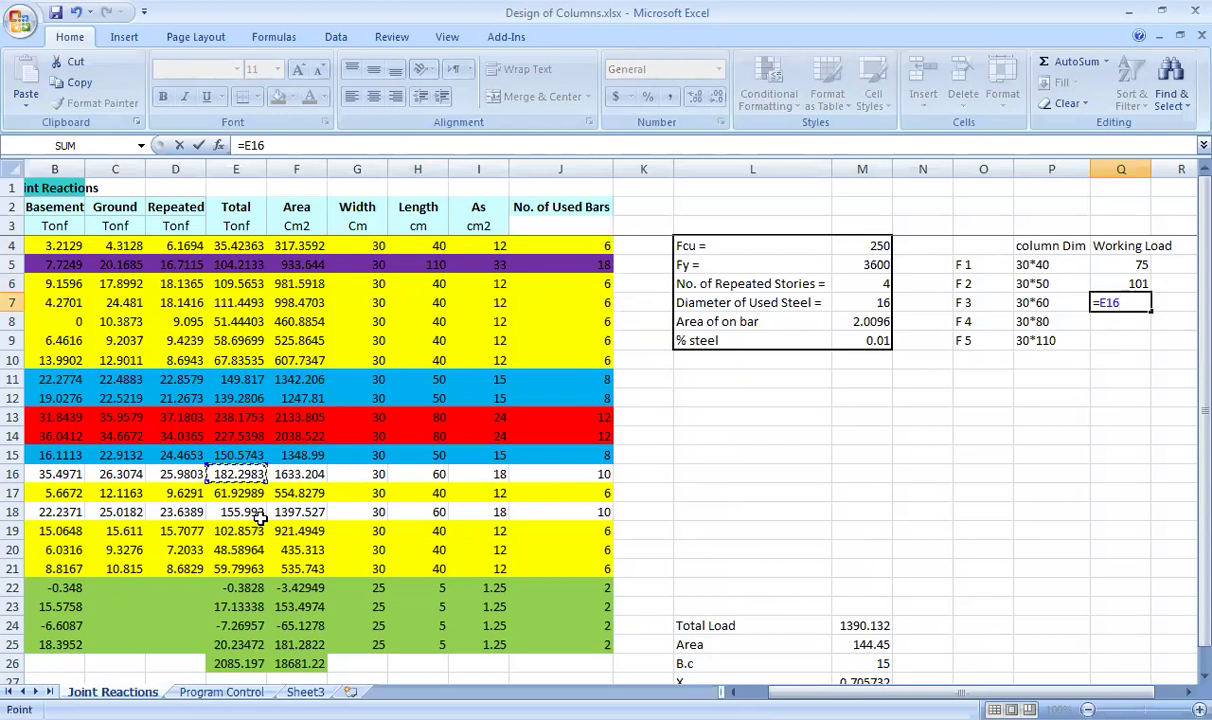
type("/1.5")
key("Return")
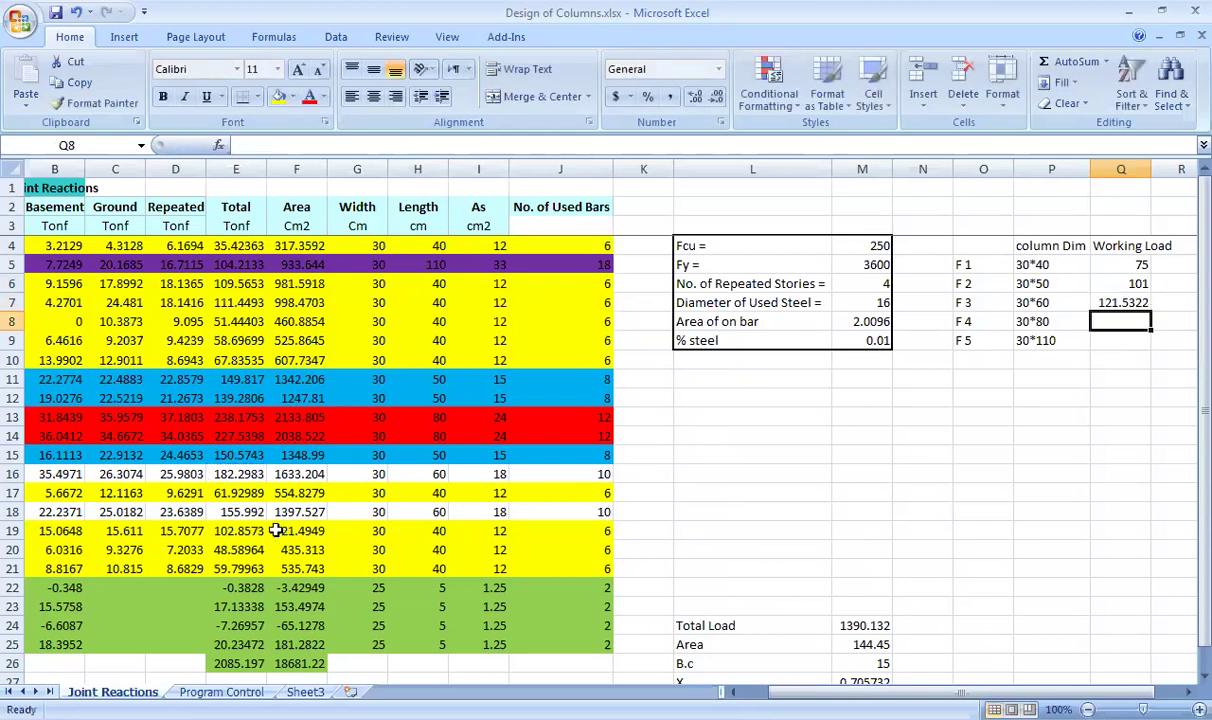
key("Up")
type("122")
key("Return")
Calculate F 4's working load in Q8 with =E13/1.5 and replace the formula with the rounded-up value 159
type("=")
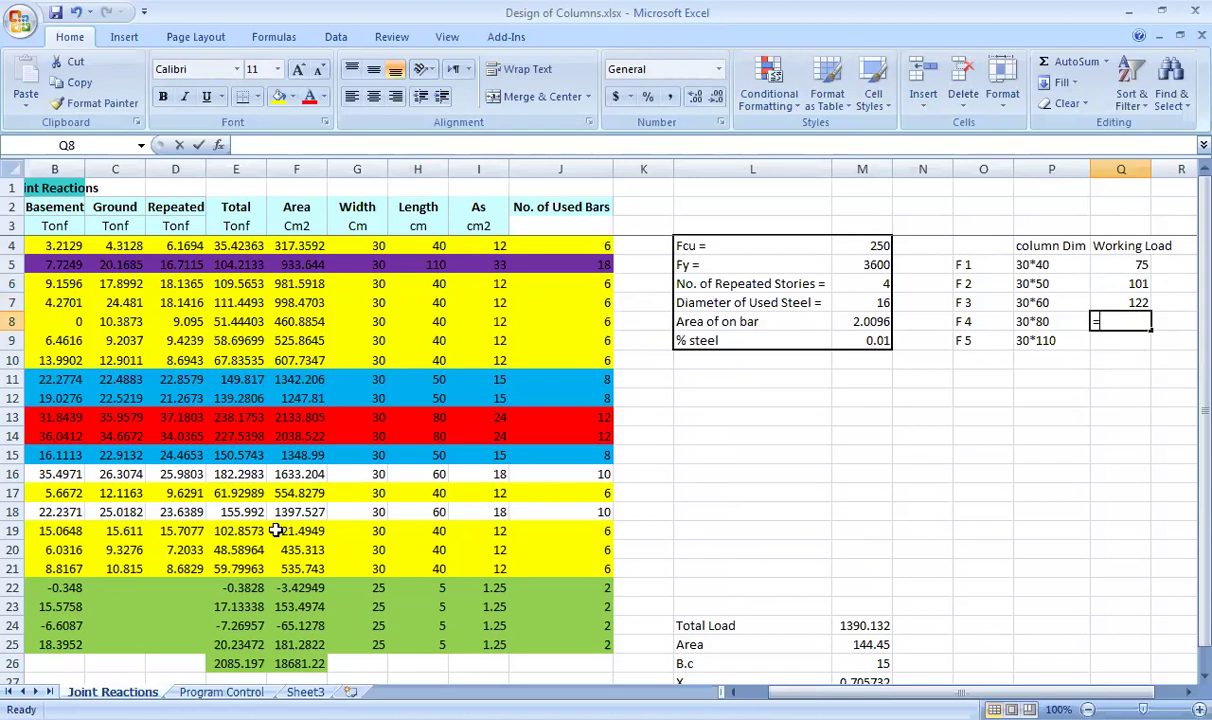
left_click(224, 415)
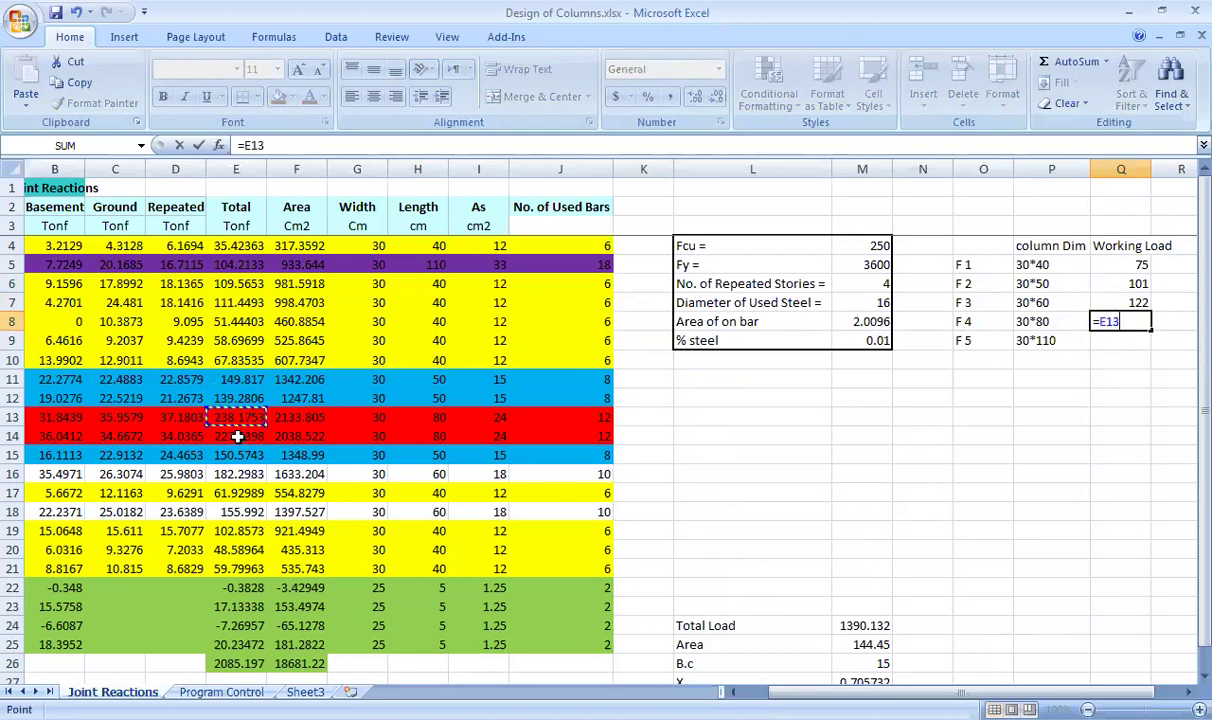
type("/1.5")
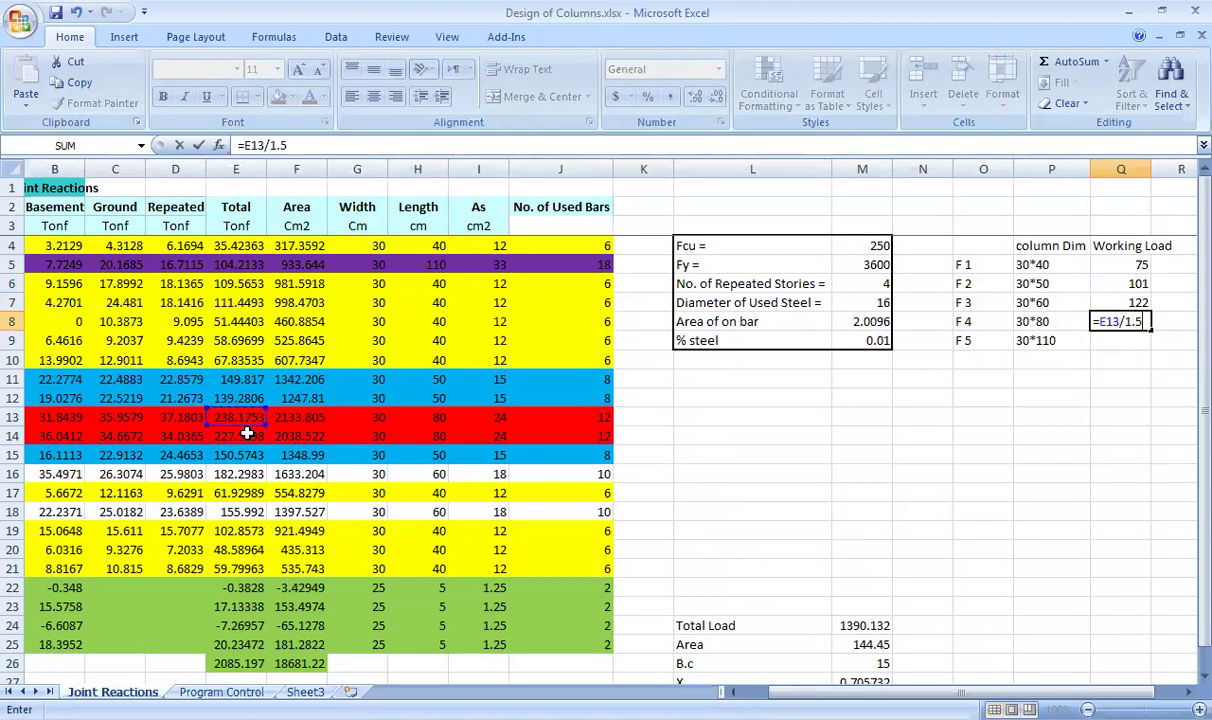
key("Return")
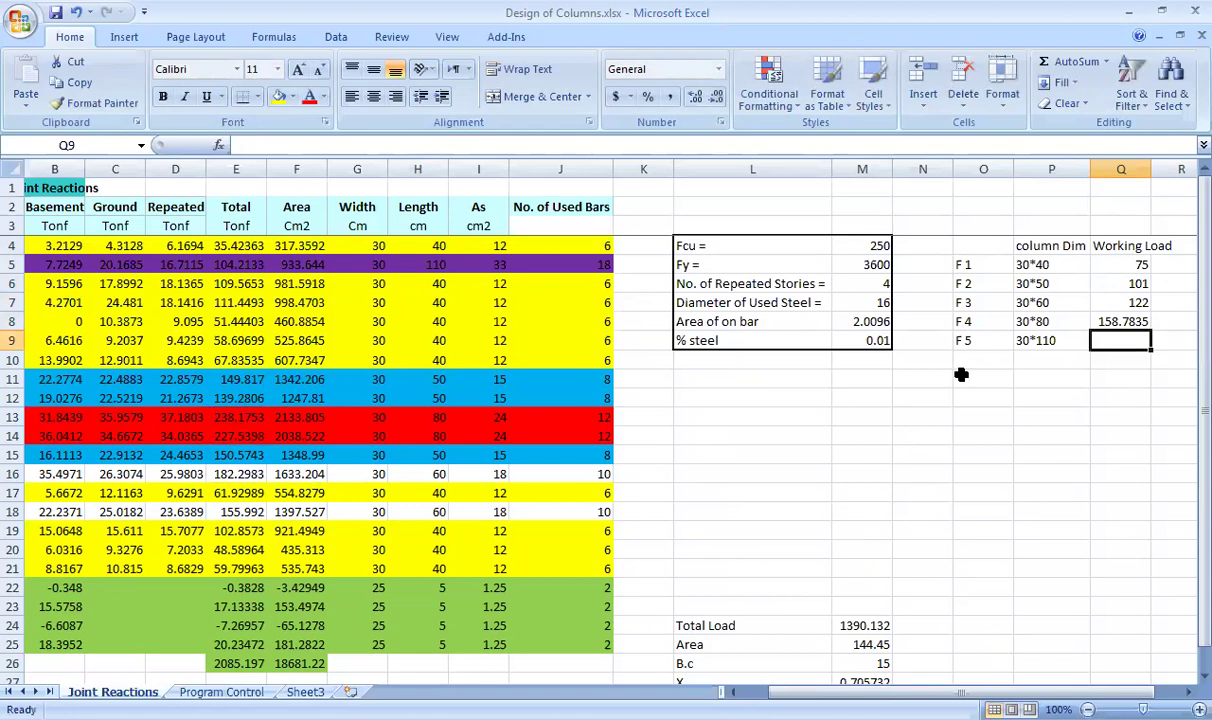
left_click(1111, 321)
type("159")
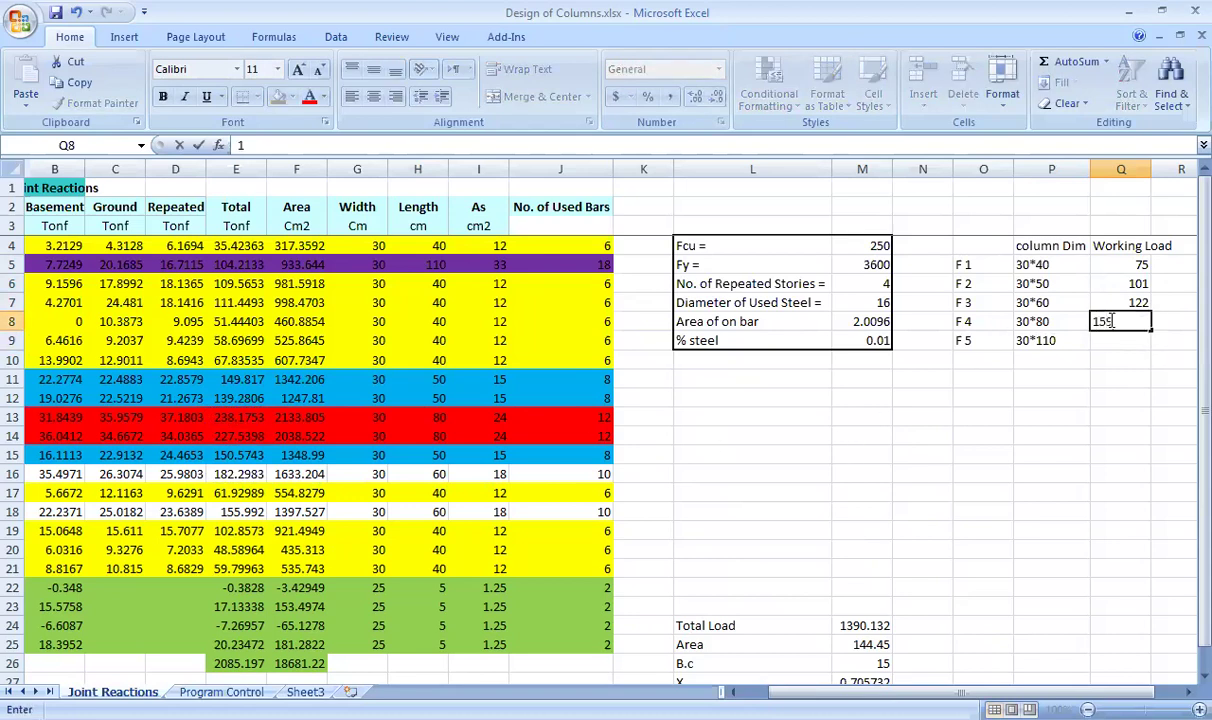
key("Return")
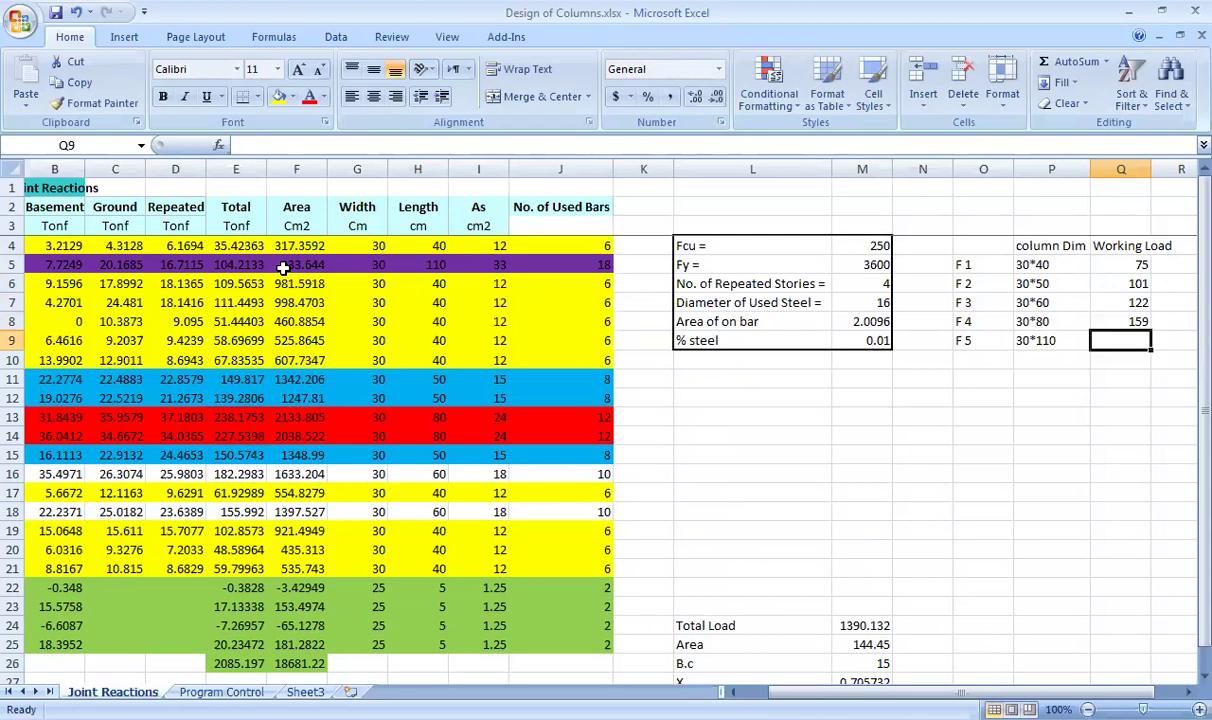
Calculate F 5's working load in Q9 with =E5/1.5 and replace the formula with the rounded-up value 70
type("=")
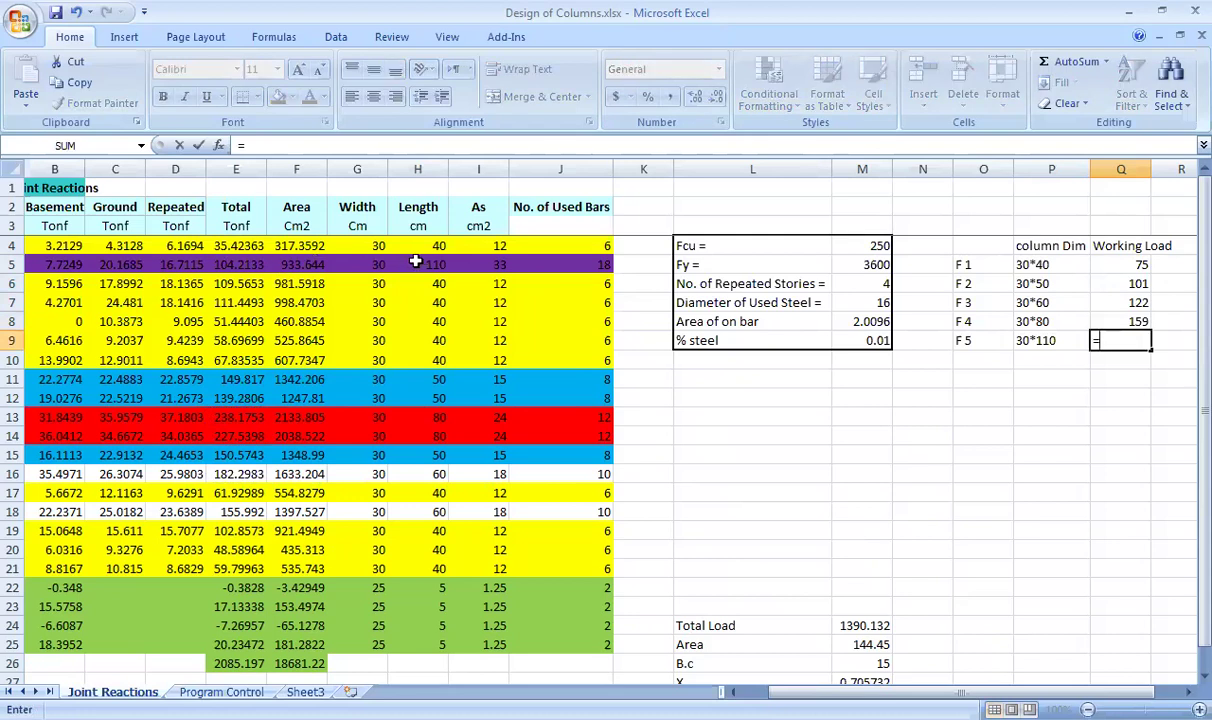
left_click(232, 260)
type("/1.5")
key("Return")
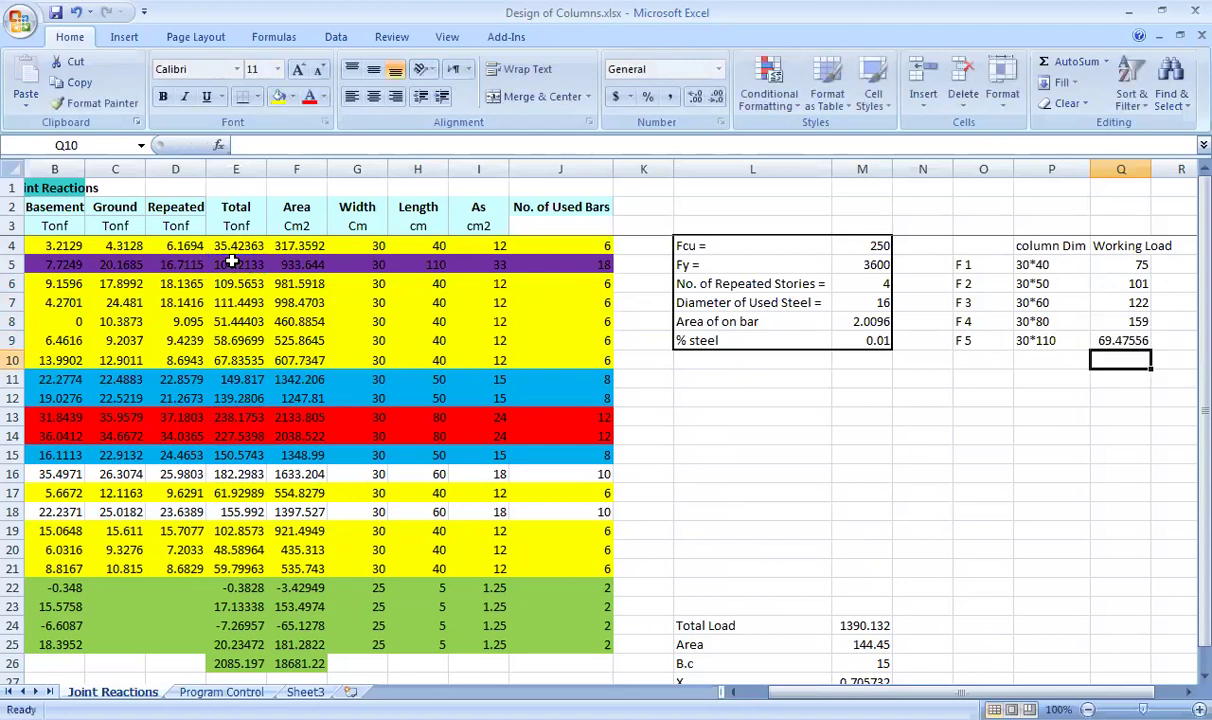
left_click(1136, 333)
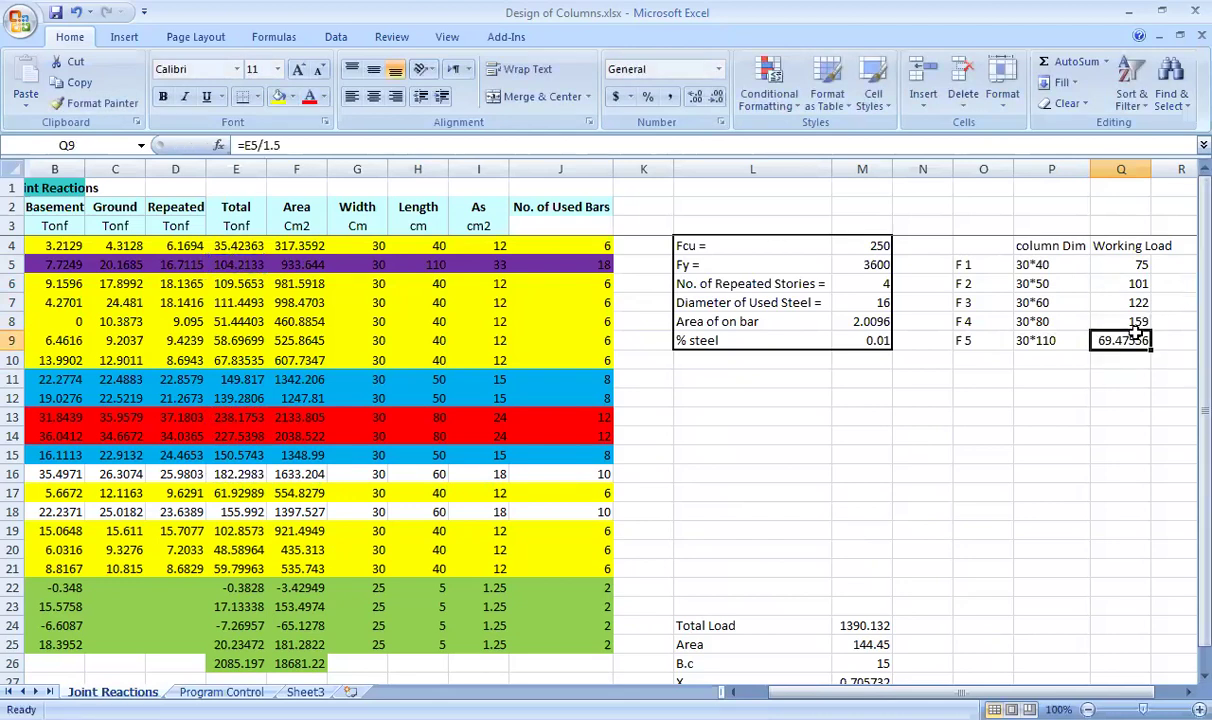
type("70")
key("Return")
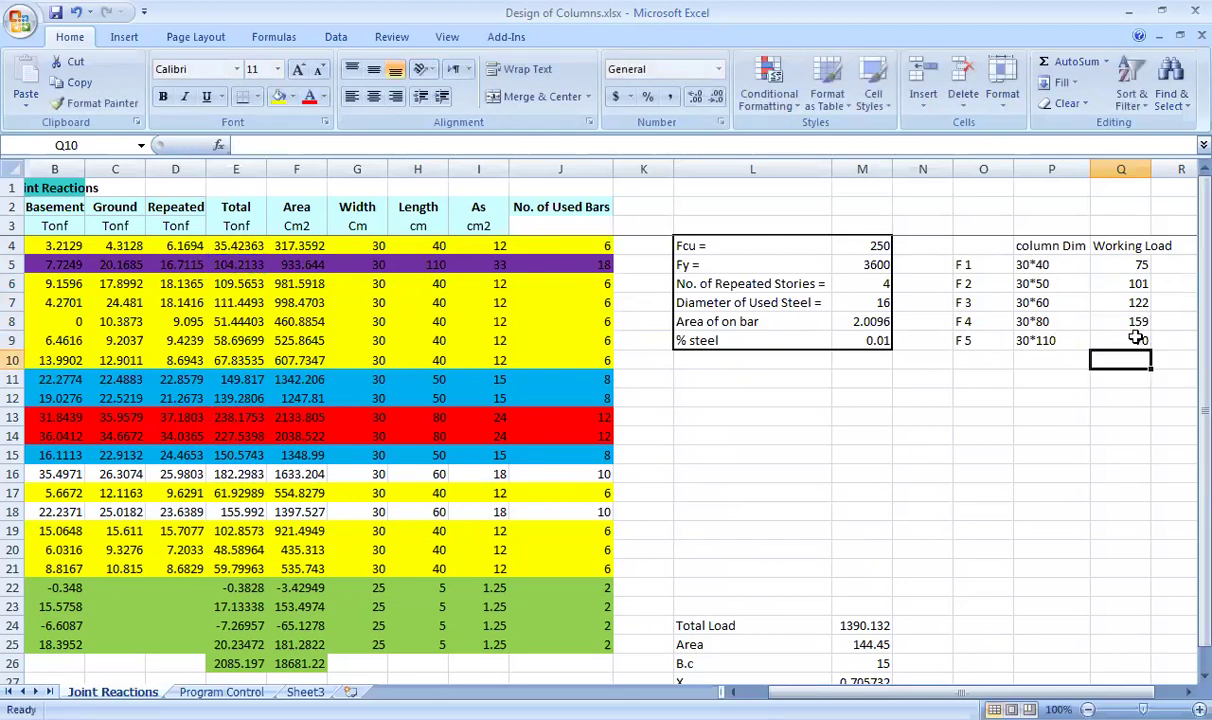
left_click(1084, 434)
left_click_drag(1084, 434, 1190, 450)
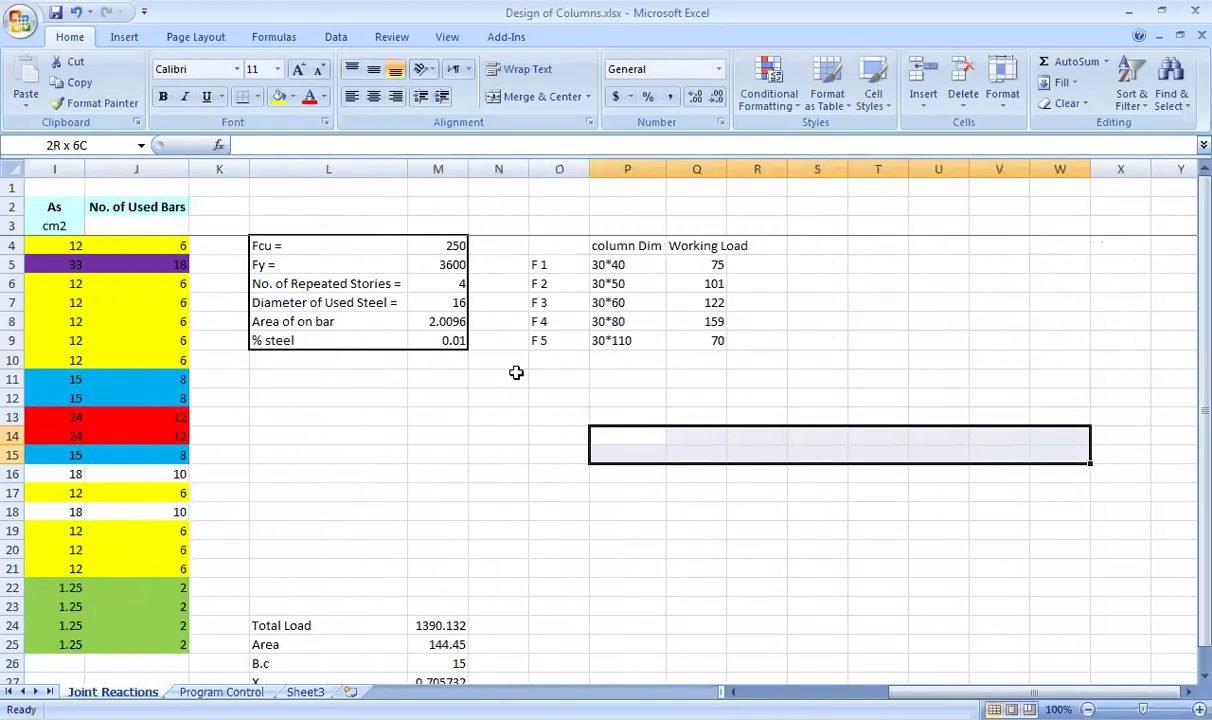
left_click(538, 244)
left_click(548, 264)
left_click_drag(548, 264, 552, 336)
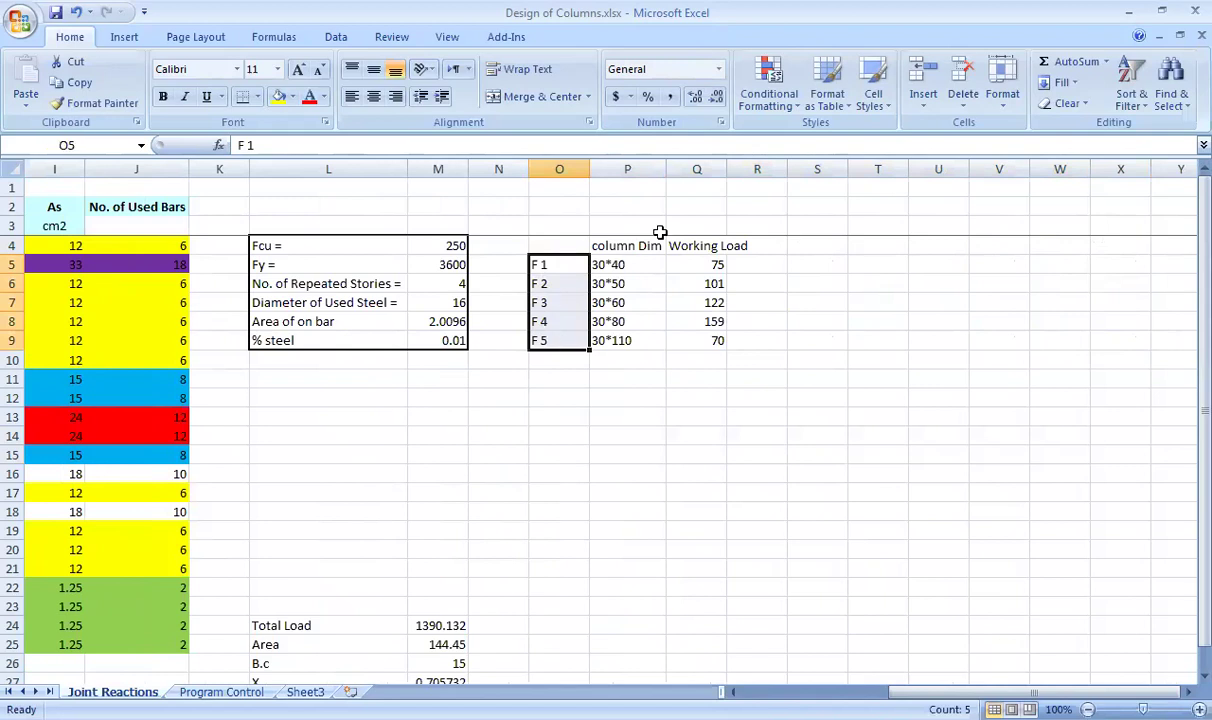
left_click(632, 243)
left_click_drag(632, 243, 617, 341)
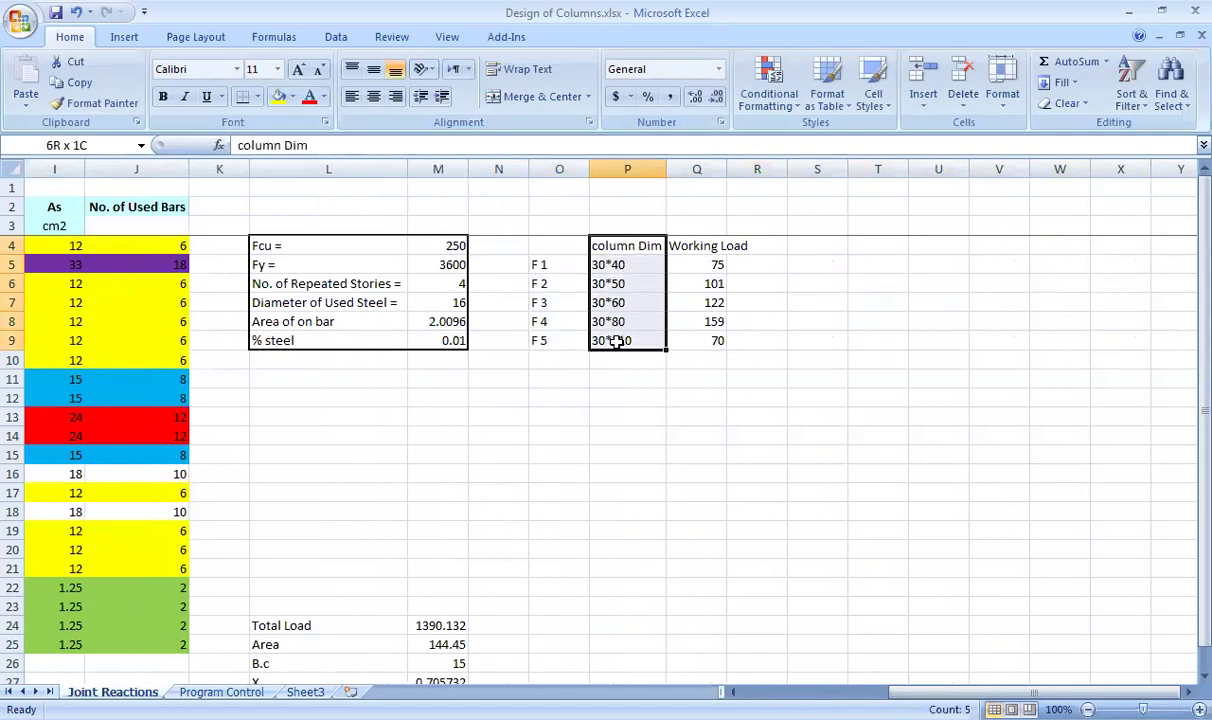
Fit column Q's width to its "Working Load" heading
left_click(700, 245)
double_click(727, 169)
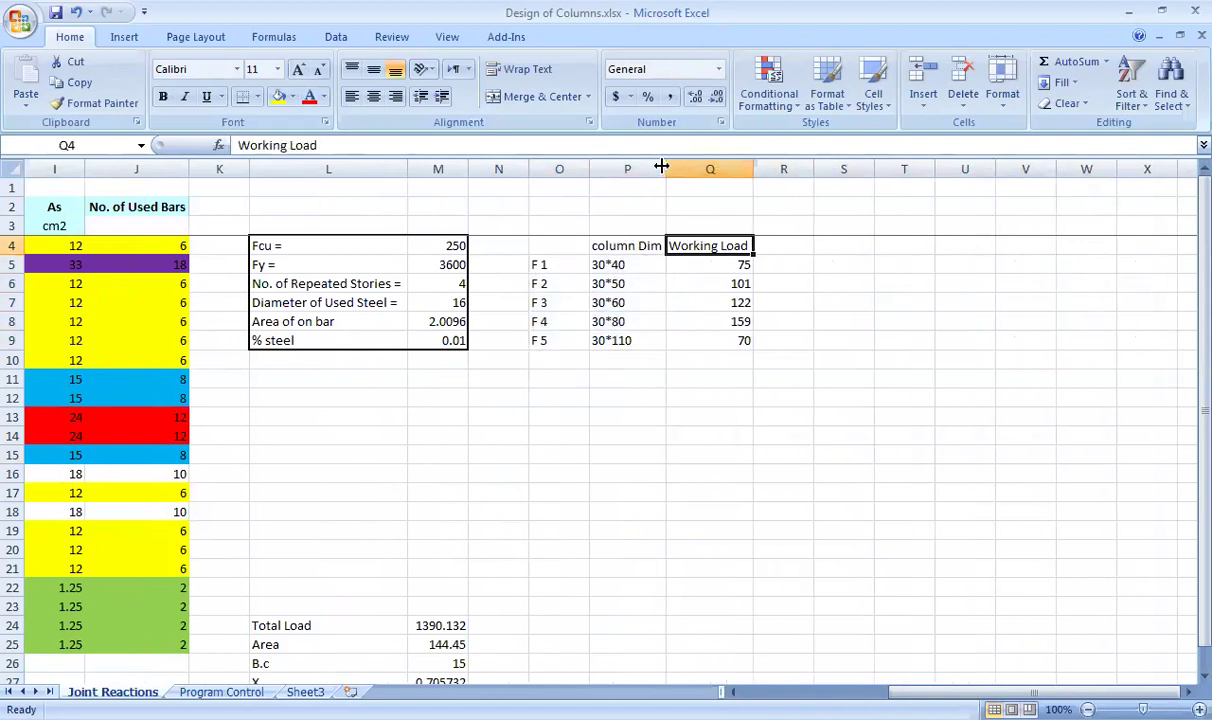
left_click(644, 318)
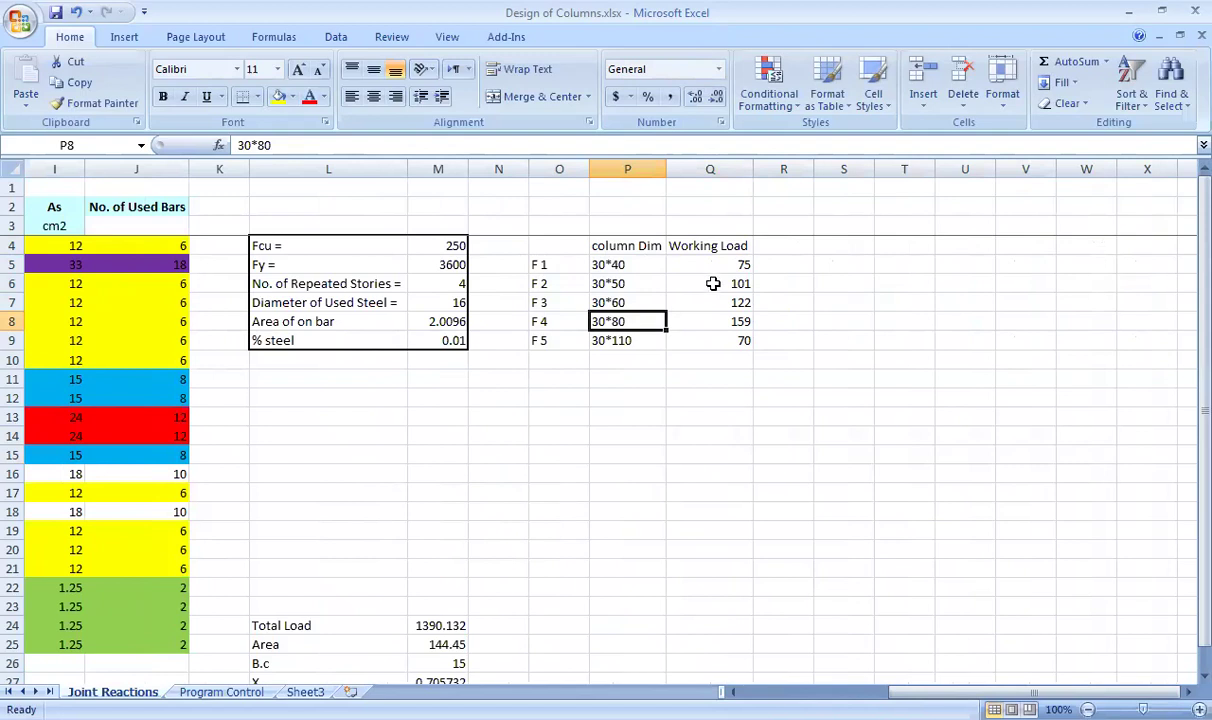
Copy the footing table O4:Q9, switch to the reinforced concrete design workbook and open its Footings sheet
left_click_drag(571, 249, 745, 333)
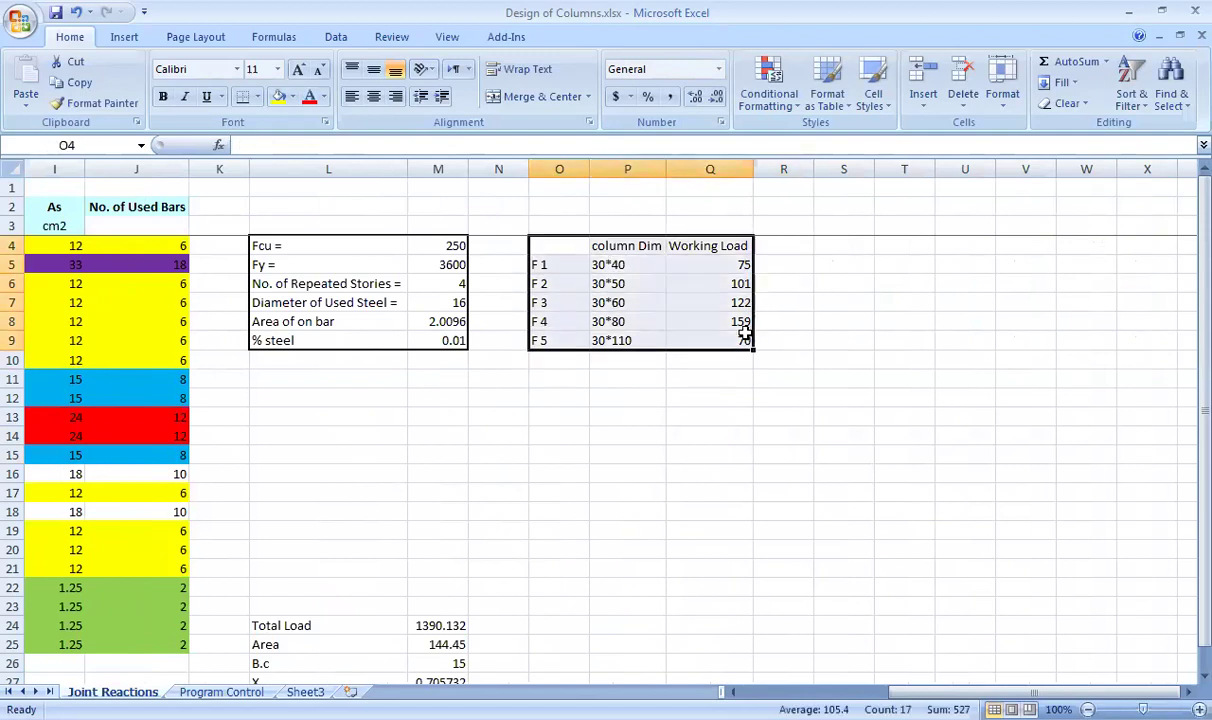
key("ctrl+c")
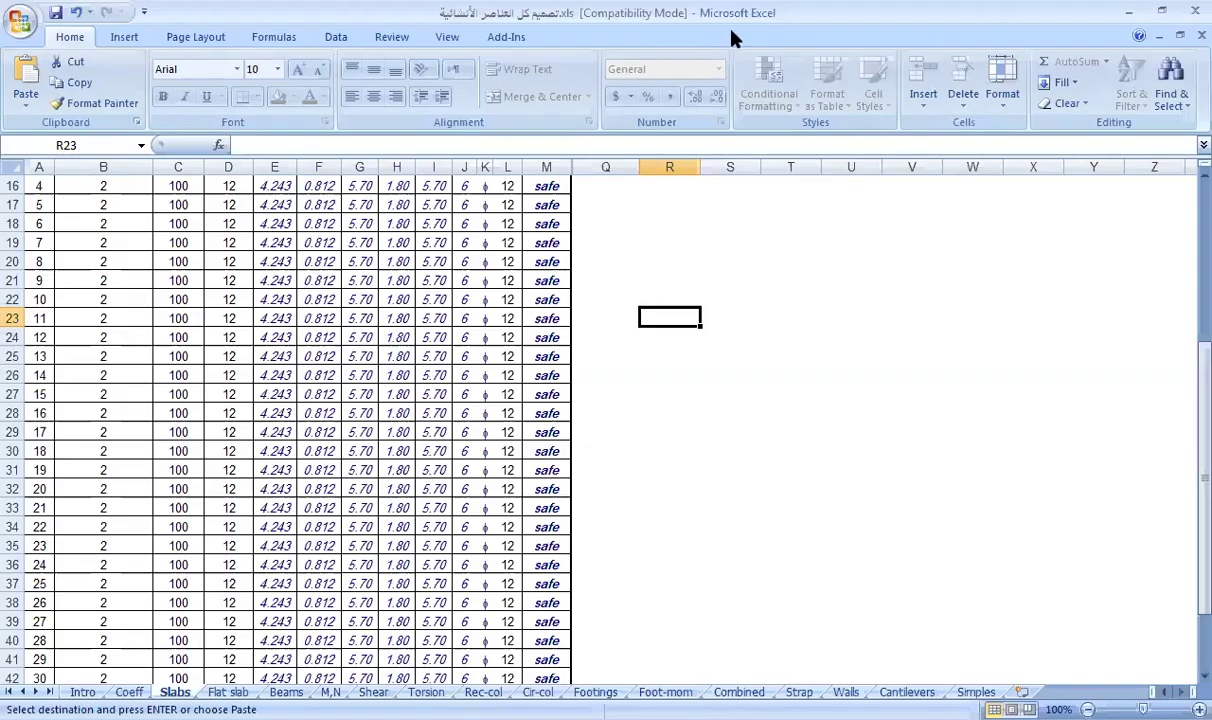
left_click(722, 352)
scroll(712, 412, "up", 5)
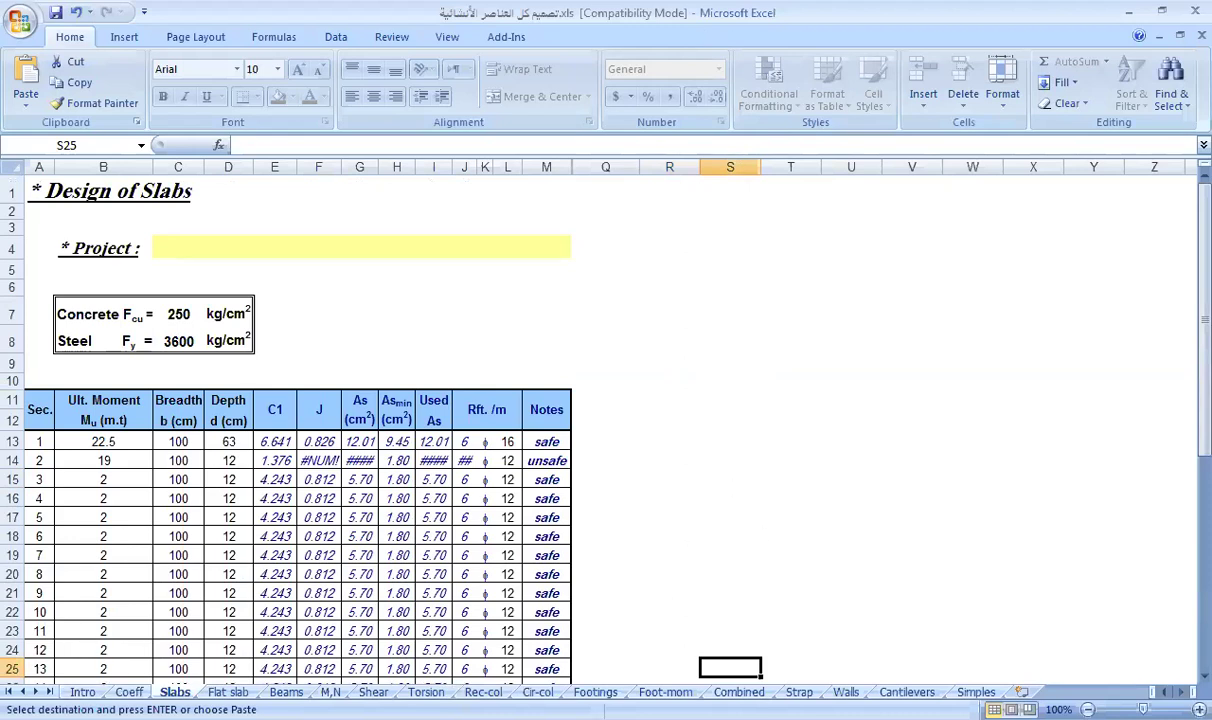
left_click(83, 692)
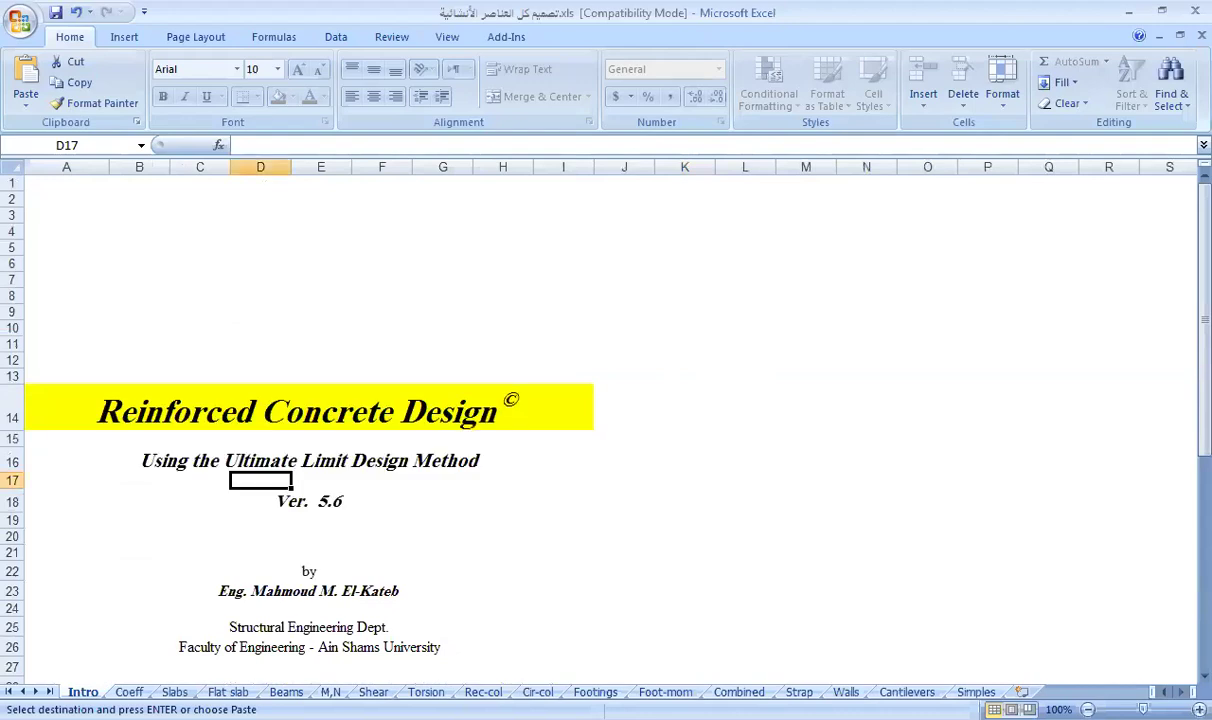
left_click(595, 692)
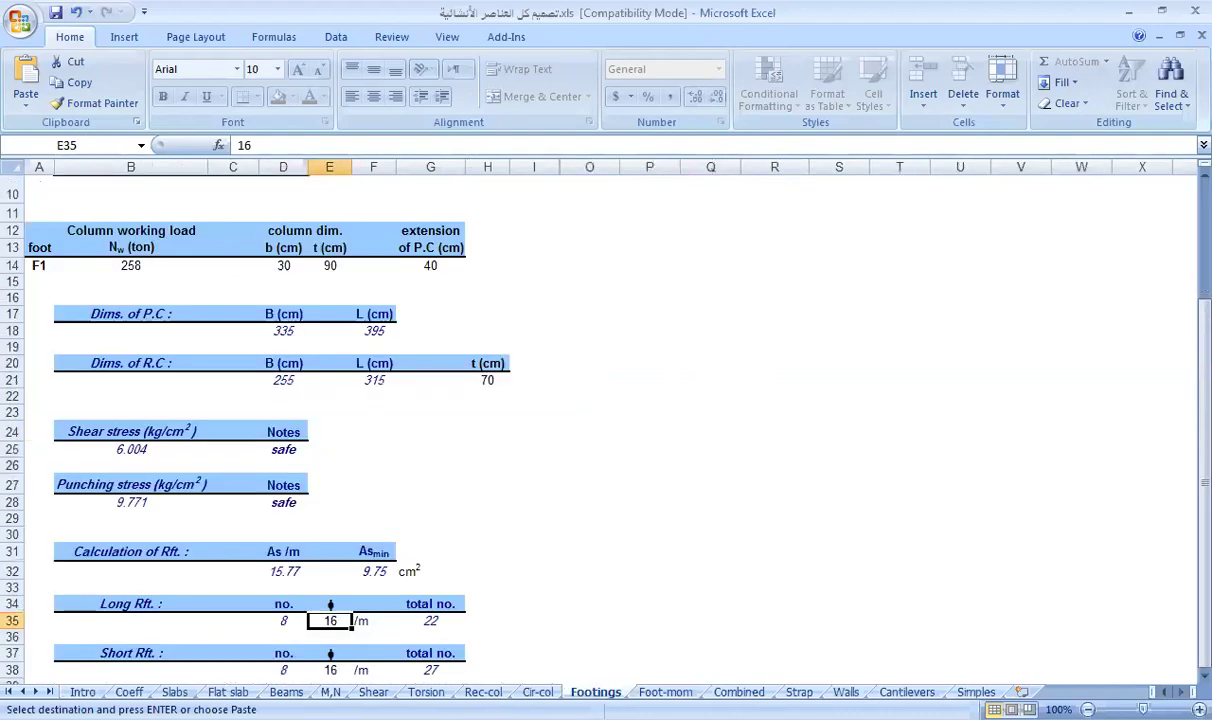
Paste the copied footing table into the empty area of the Footings sheet, starting at cell Q5
left_click(628, 284)
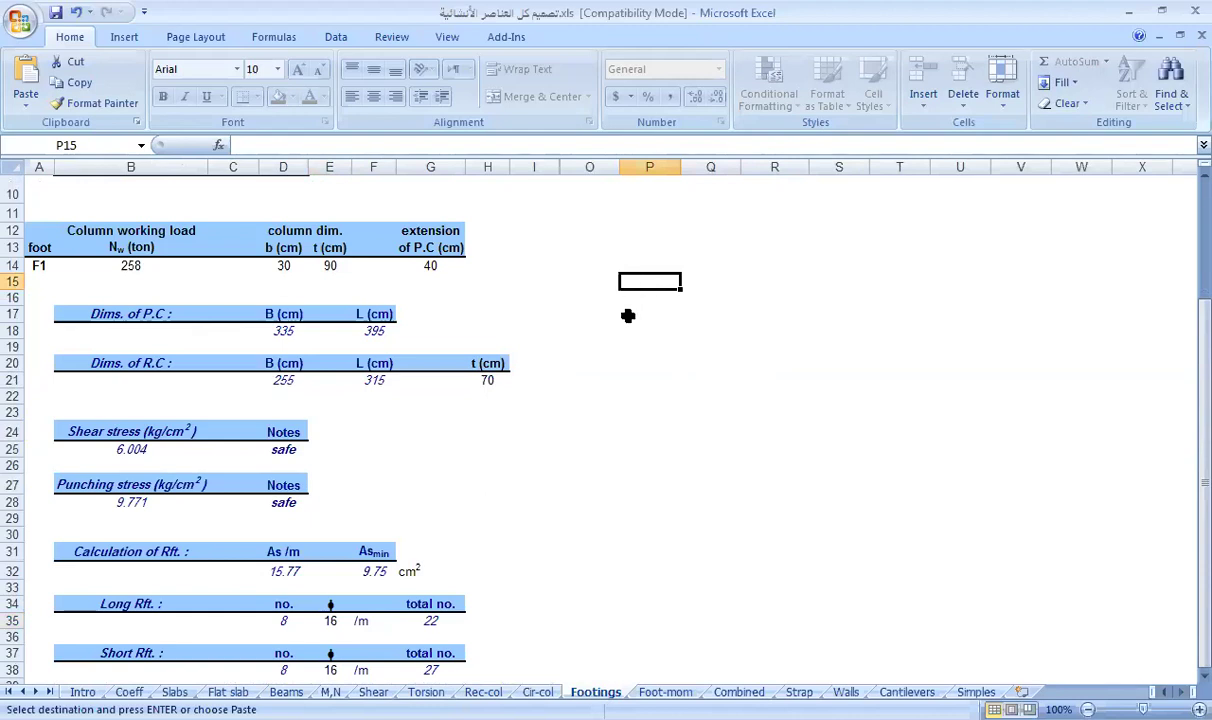
scroll(650, 320, "up", 3)
left_click(690, 268)
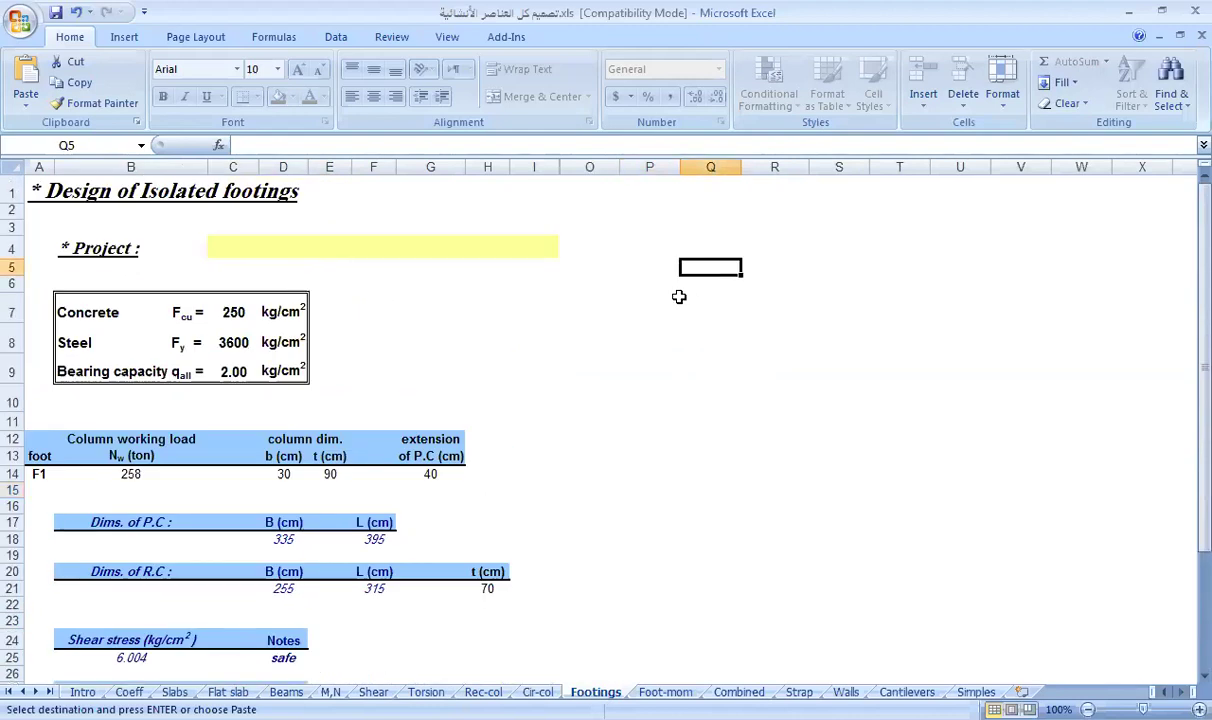
key("Return")
left_click(610, 420)
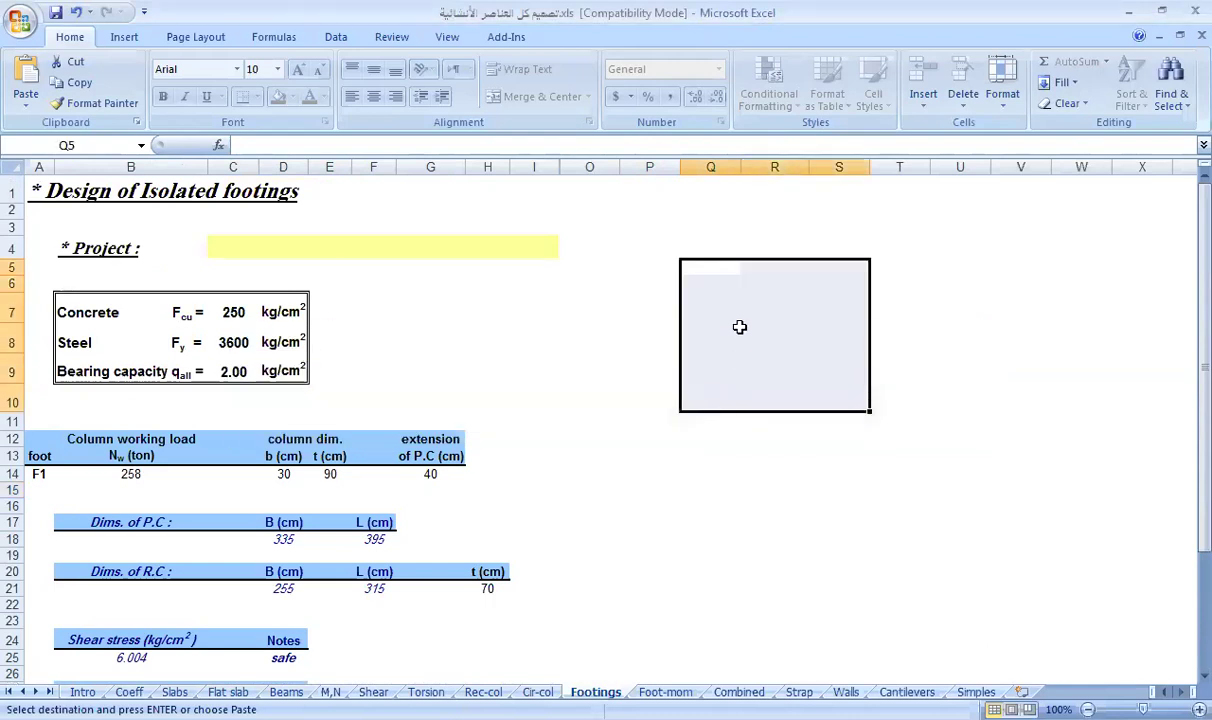
Insert a new worksheet in the workbook and paste the copied footing table into it starting at cell I8
left_click(717, 281)
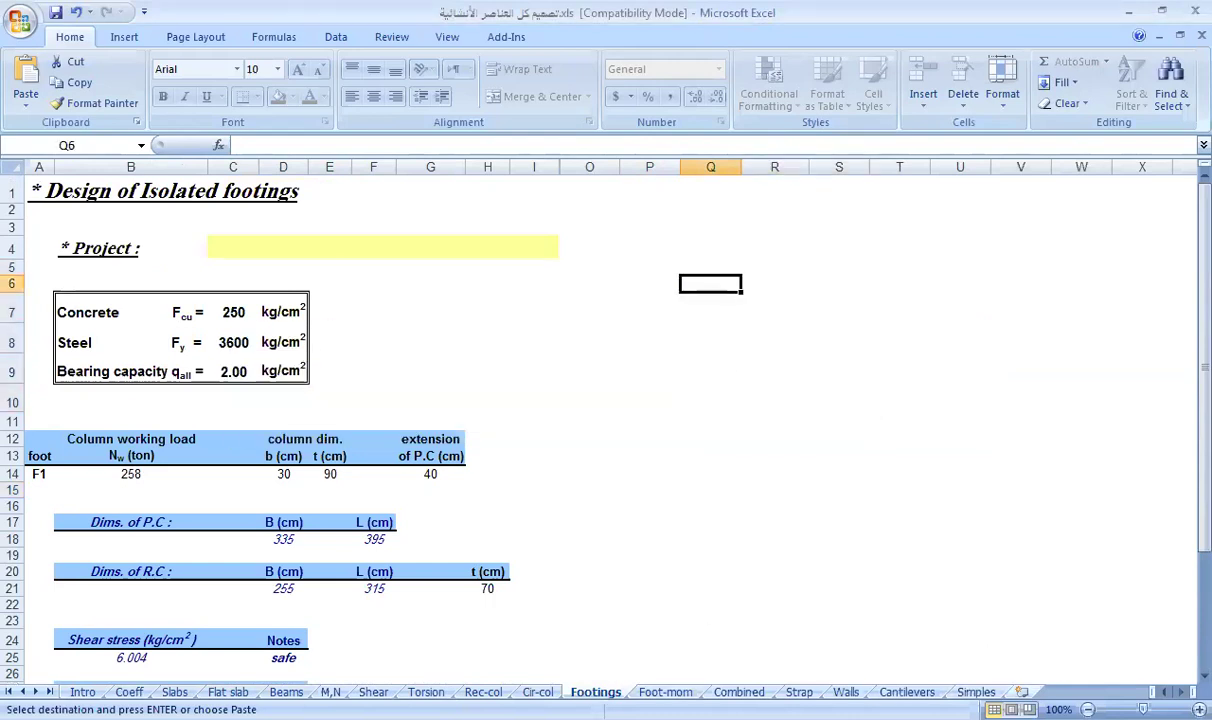
left_click(1021, 691)
left_click(538, 296)
key("ctrl+v")
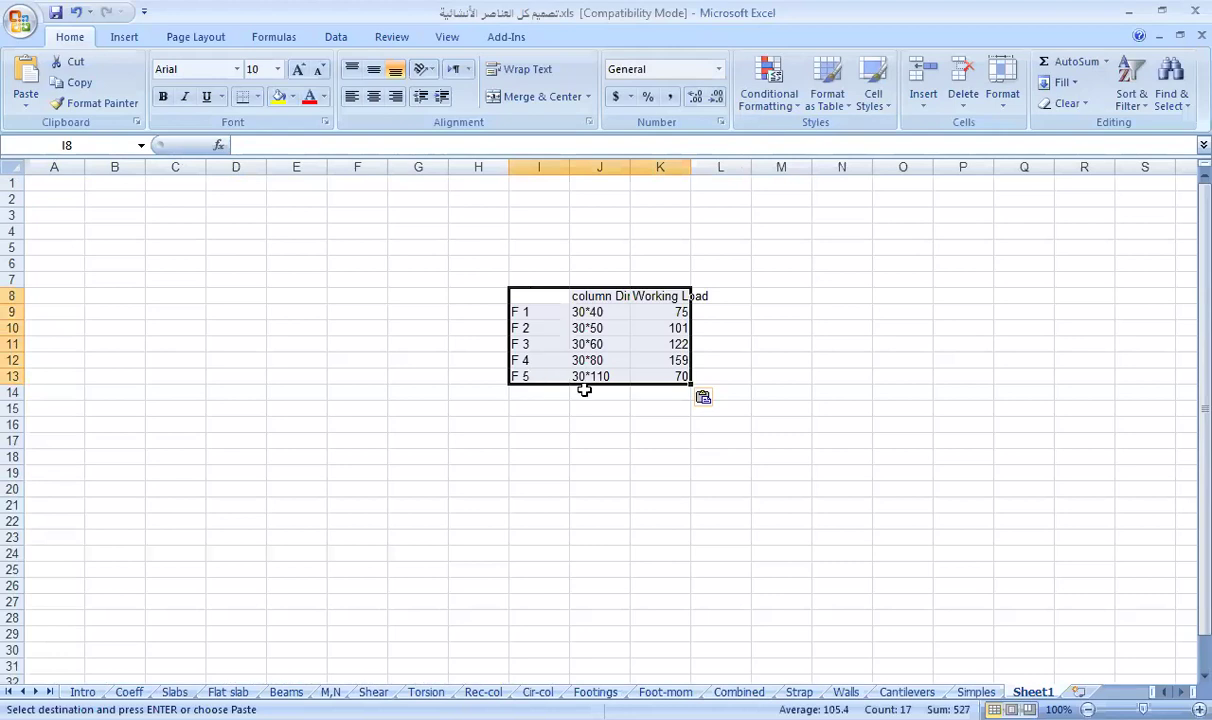
left_click(585, 391)
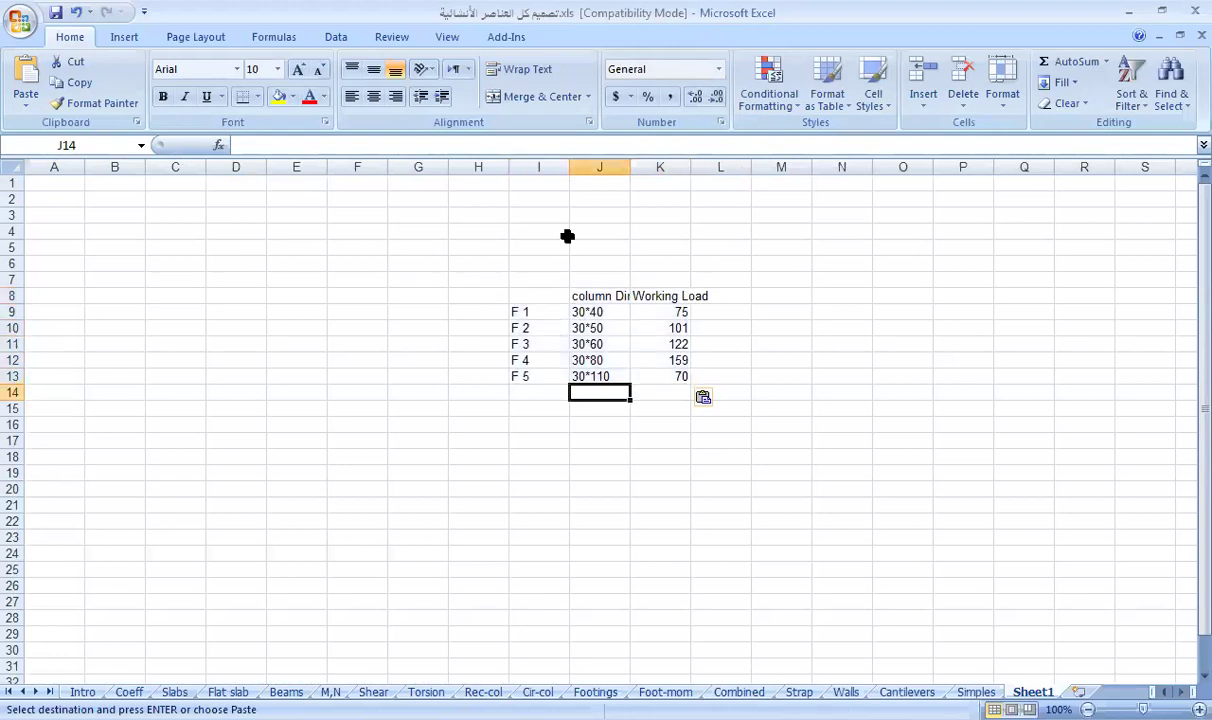
Fit column J's width to its "column Dim" heading and check footing F 1's column dimensions and working load
left_click_drag(507, 284, 784, 449)
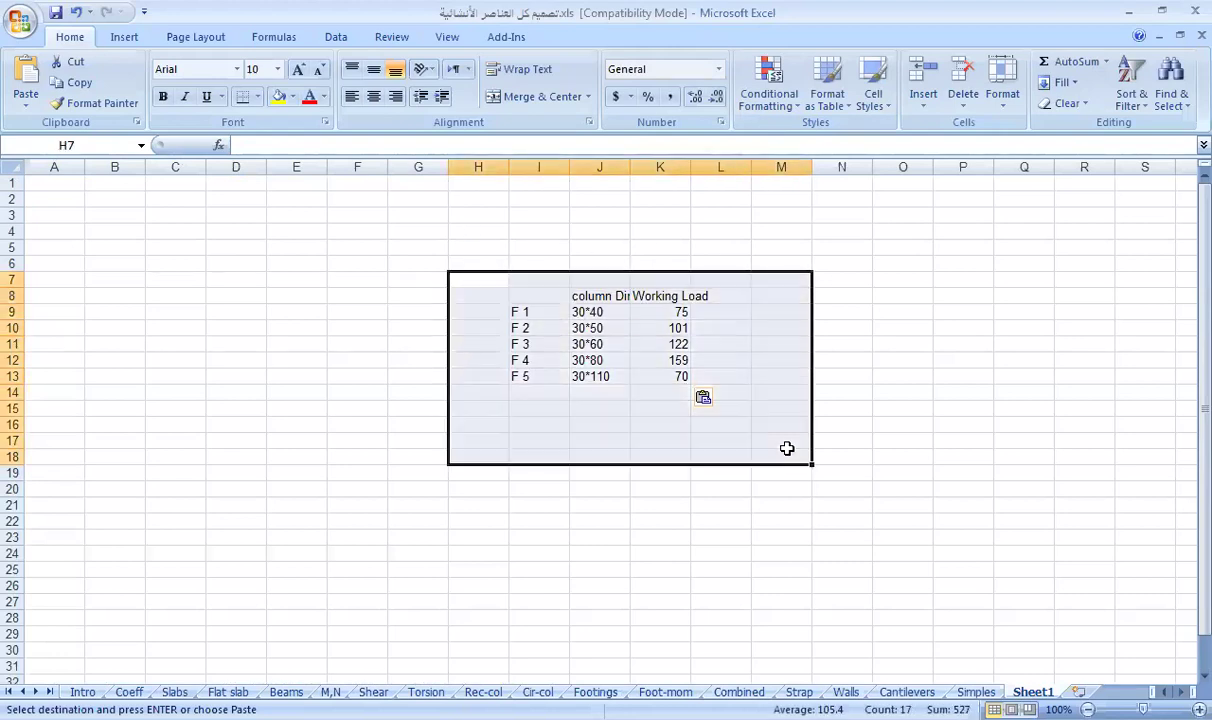
left_click(698, 484)
double_click(629, 160)
left_click(585, 292)
left_click(536, 311)
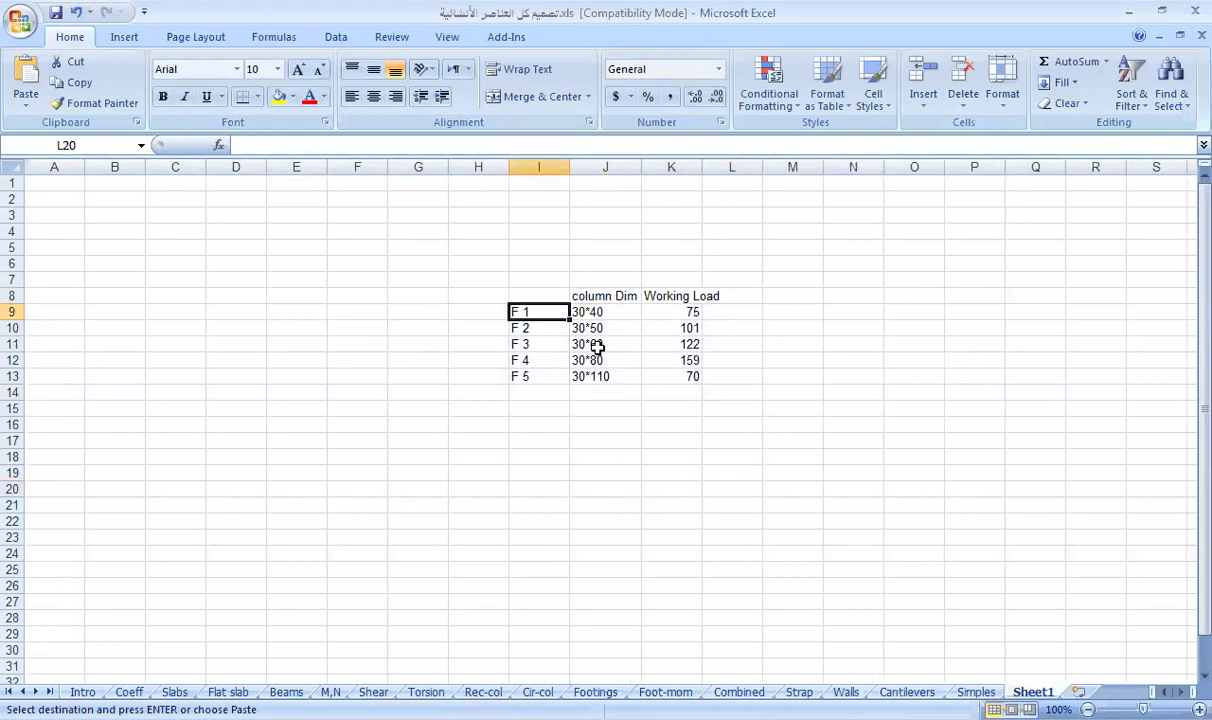
left_click(582, 311)
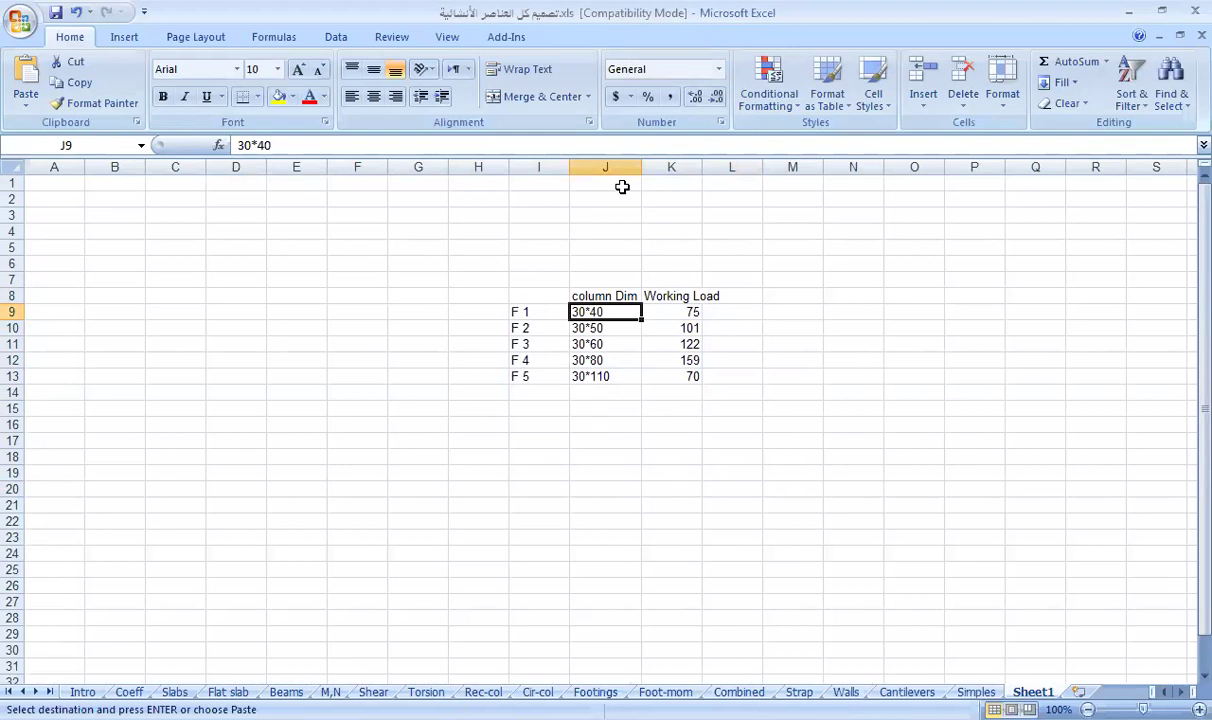
left_click(673, 313)
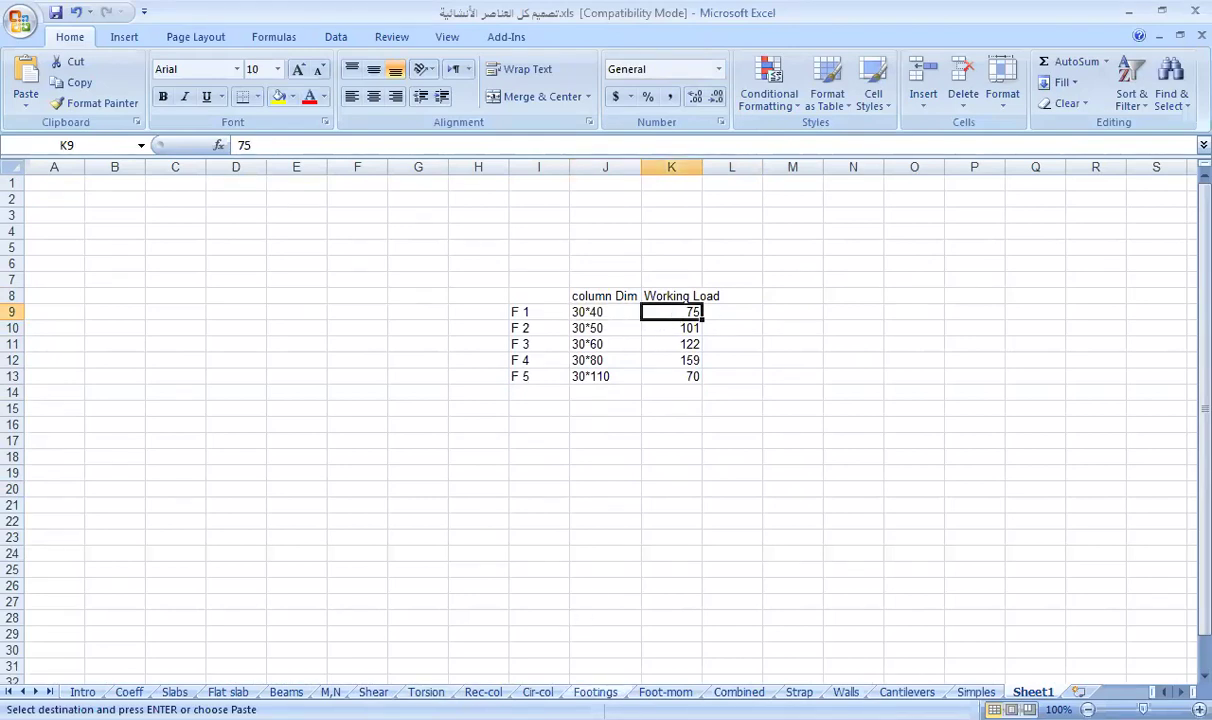
On the Footings sheet, set the bearing capacity q all to 1.5 kg/cm2
left_click(595, 692)
left_click(253, 311)
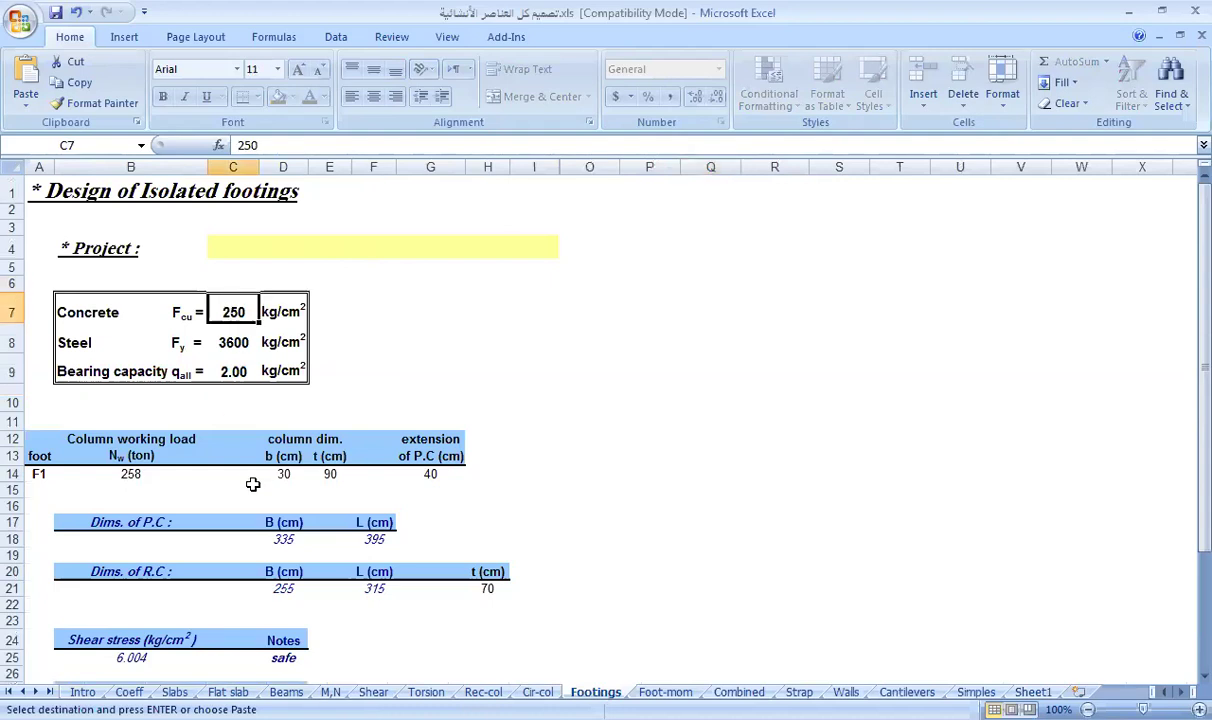
left_click(233, 343)
left_click(233, 375)
type("1.5")
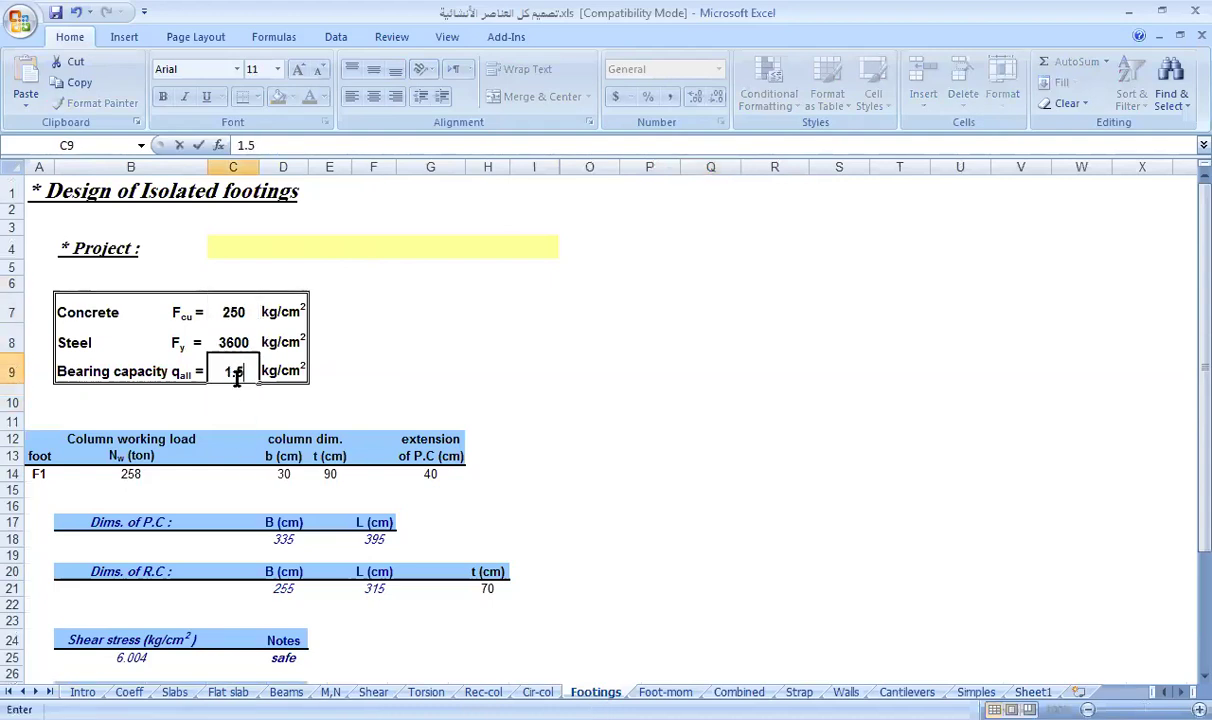
key("Return")
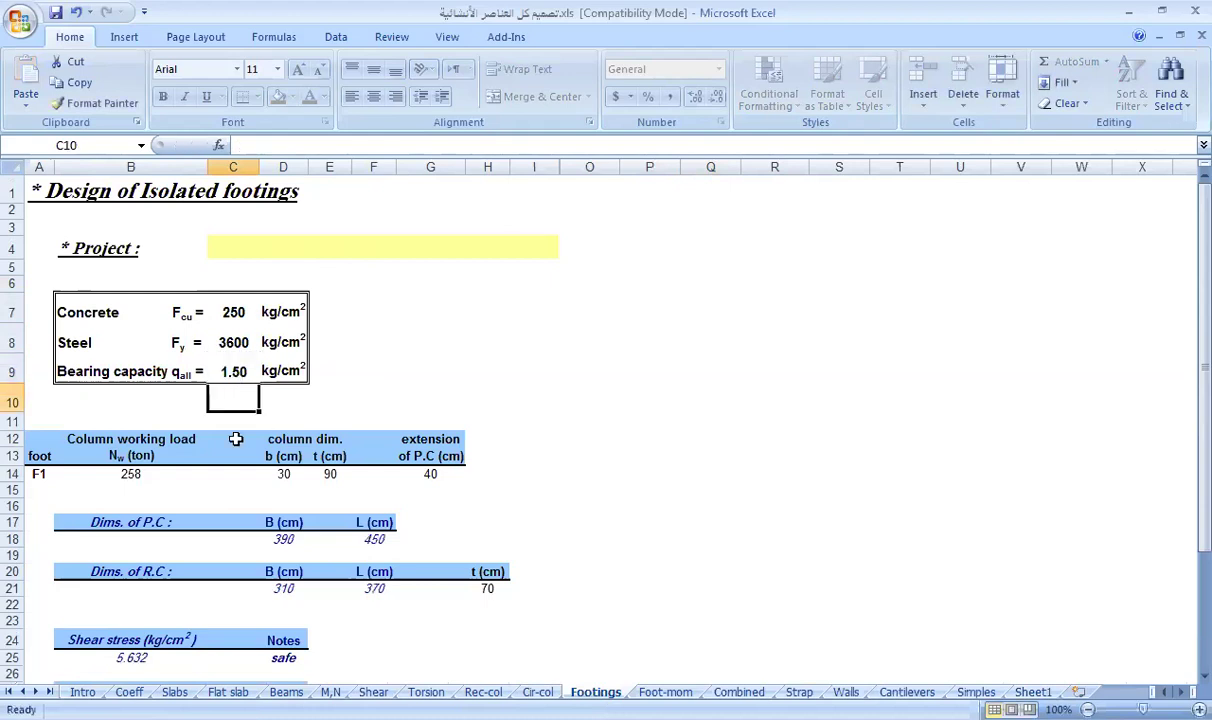
For footing F1, set the column working load to 75 ton and the column dimension t to 40 cm
left_click(131, 466)
left_click(172, 440)
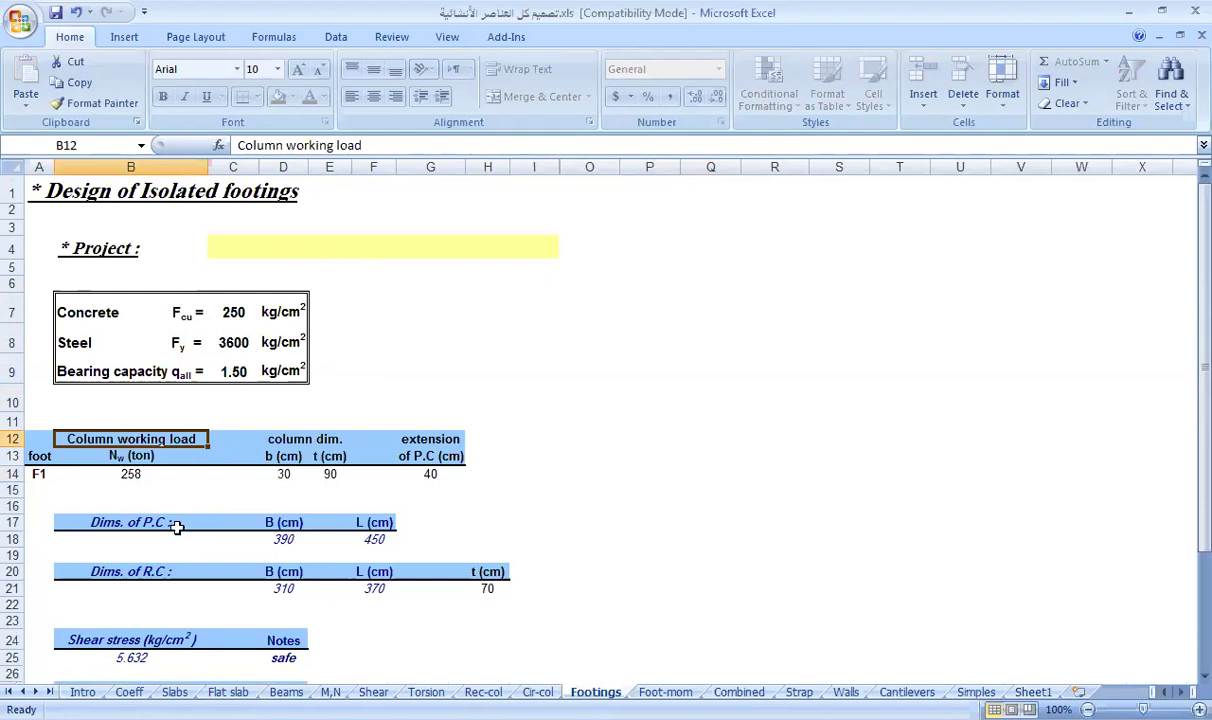
left_click(155, 476)
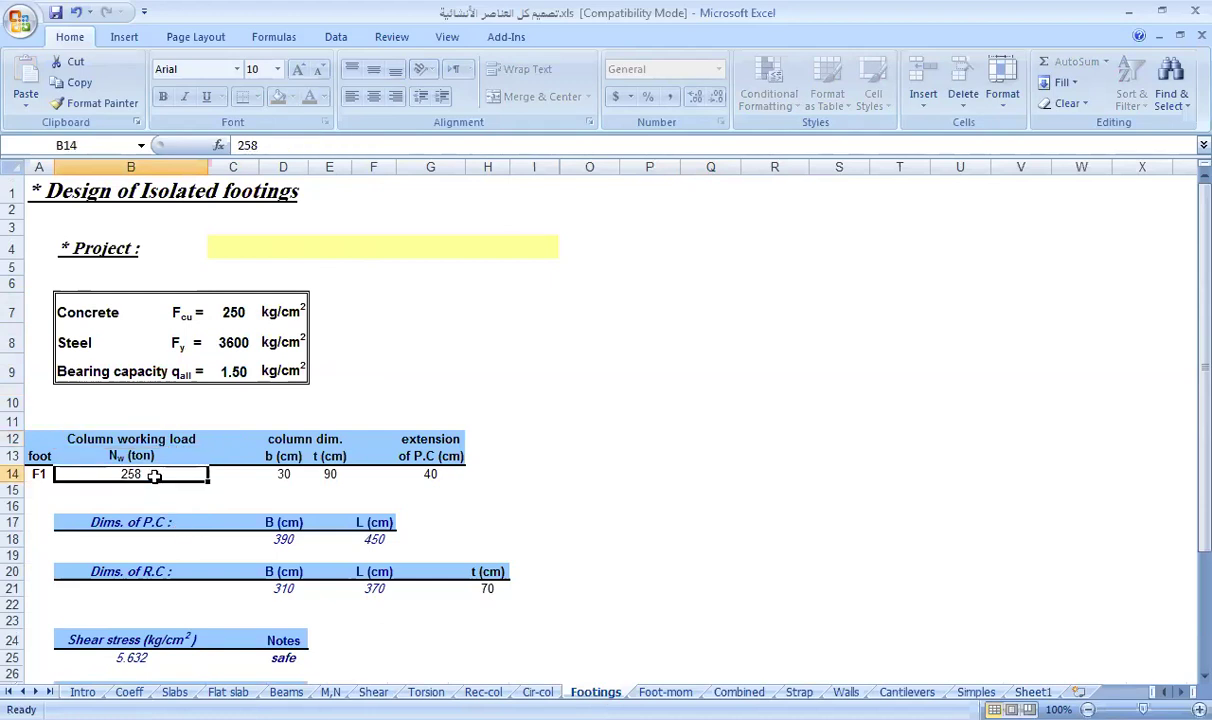
type("75")
key("Tab")
key("Tab")
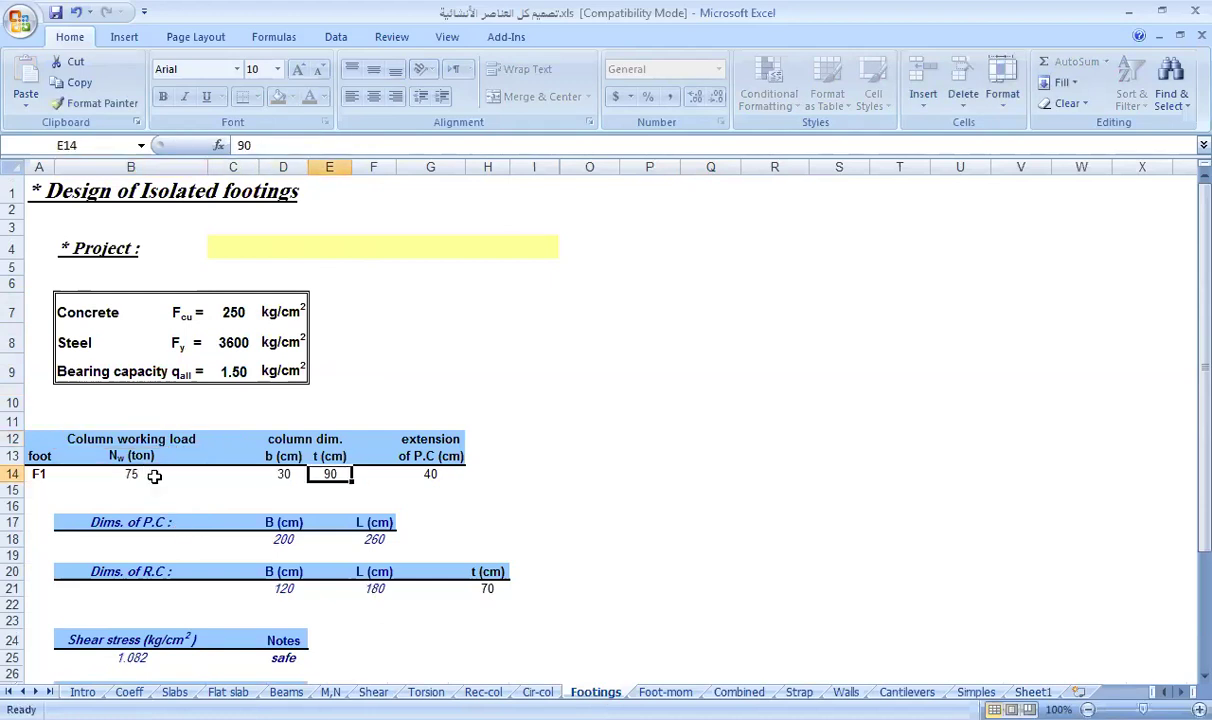
type("40")
key("Tab")
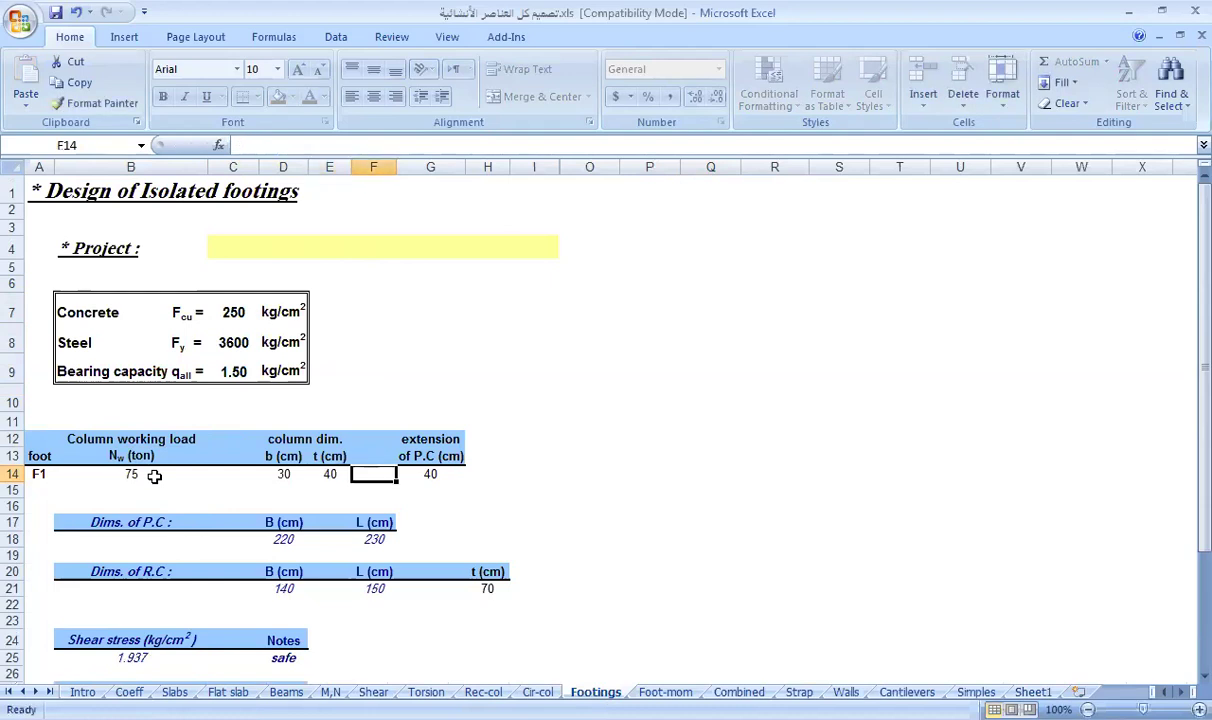
Set the extension of P.C to 30 cm and check the calculated B and L of the P.C and R.C footings
key("Tab")
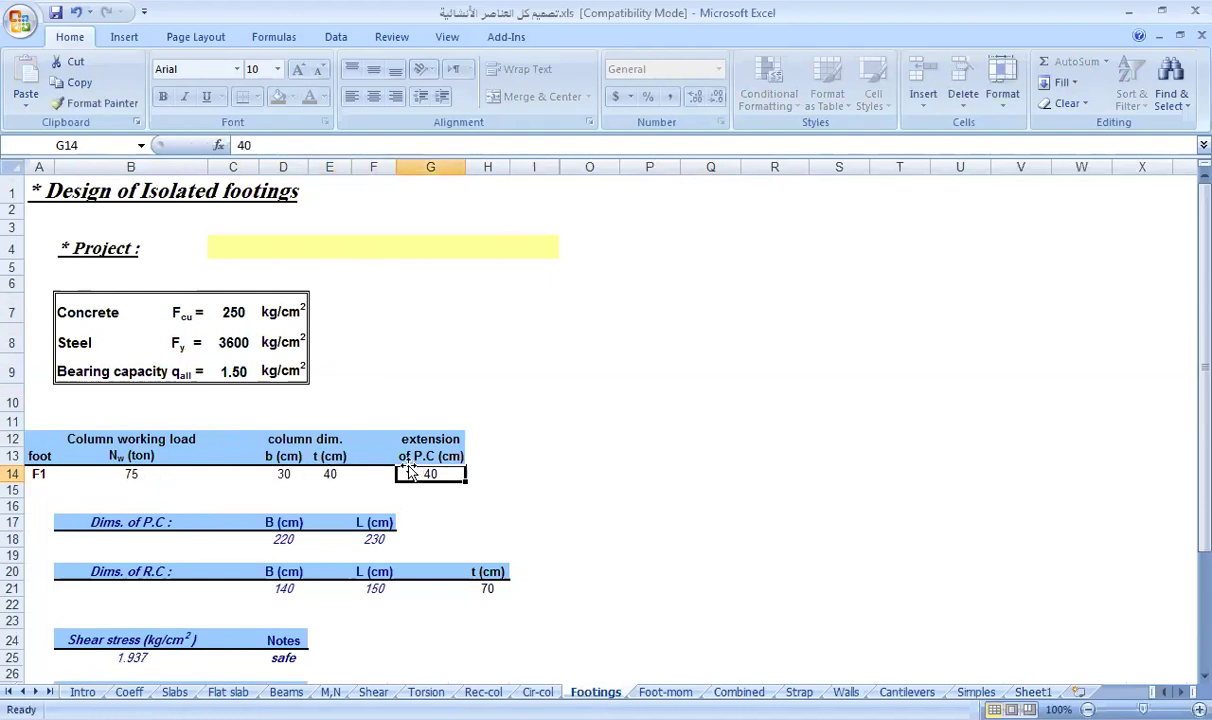
type("30")
key("Return")
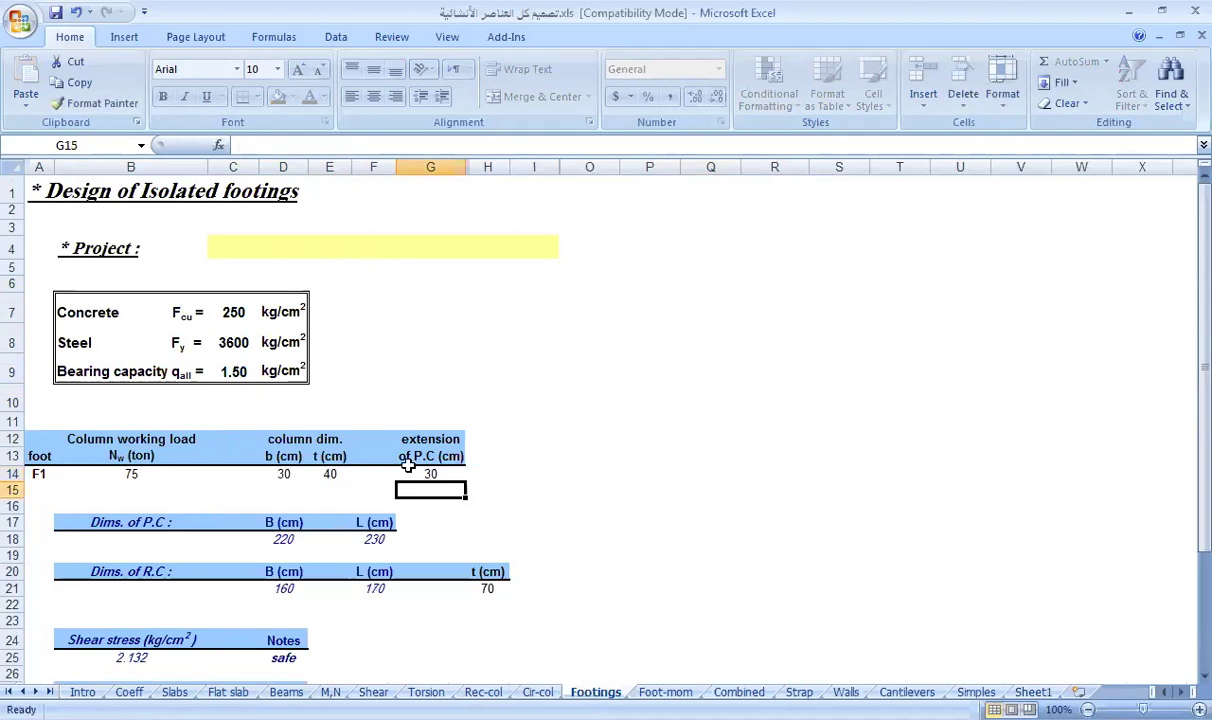
scroll(391, 494, "down", 1)
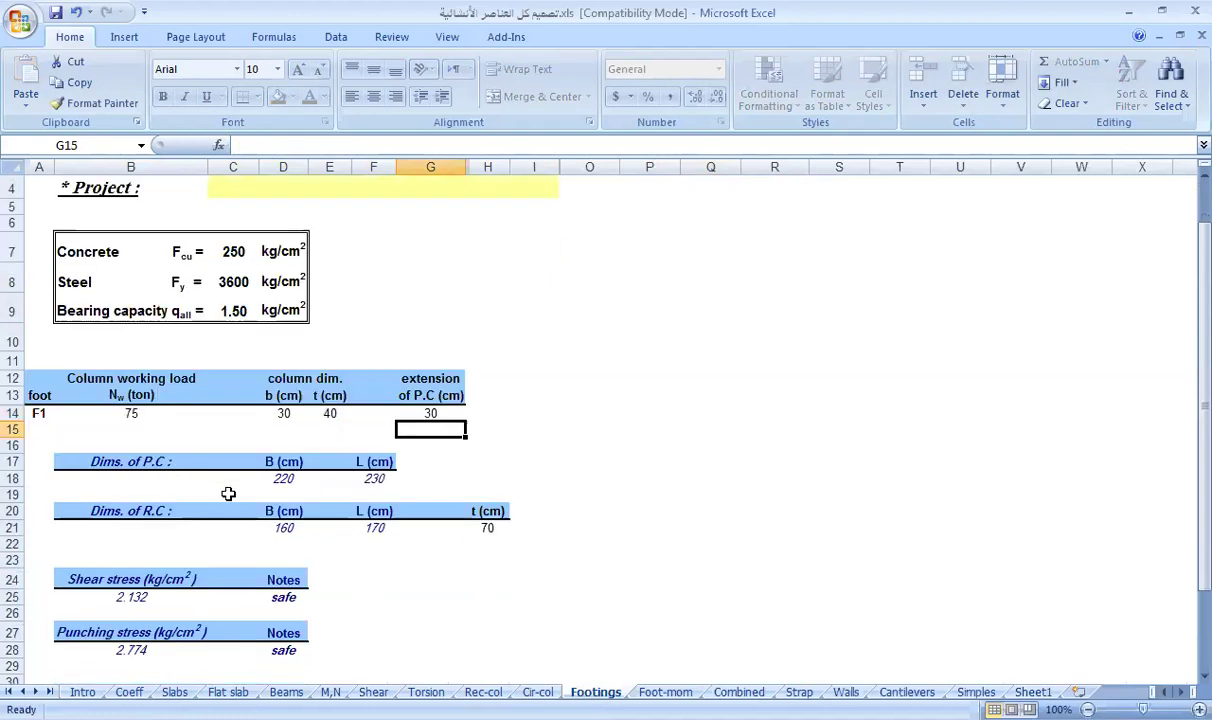
left_click_drag(284, 479, 374, 479)
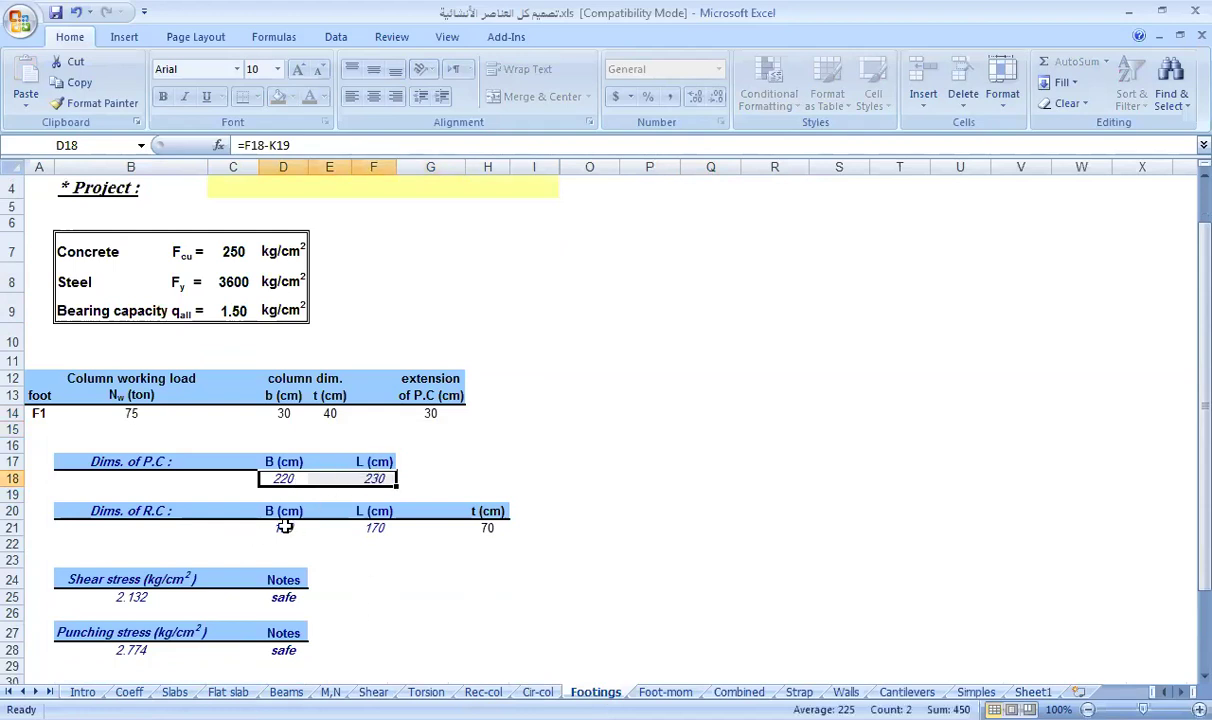
left_click_drag(284, 528, 386, 533)
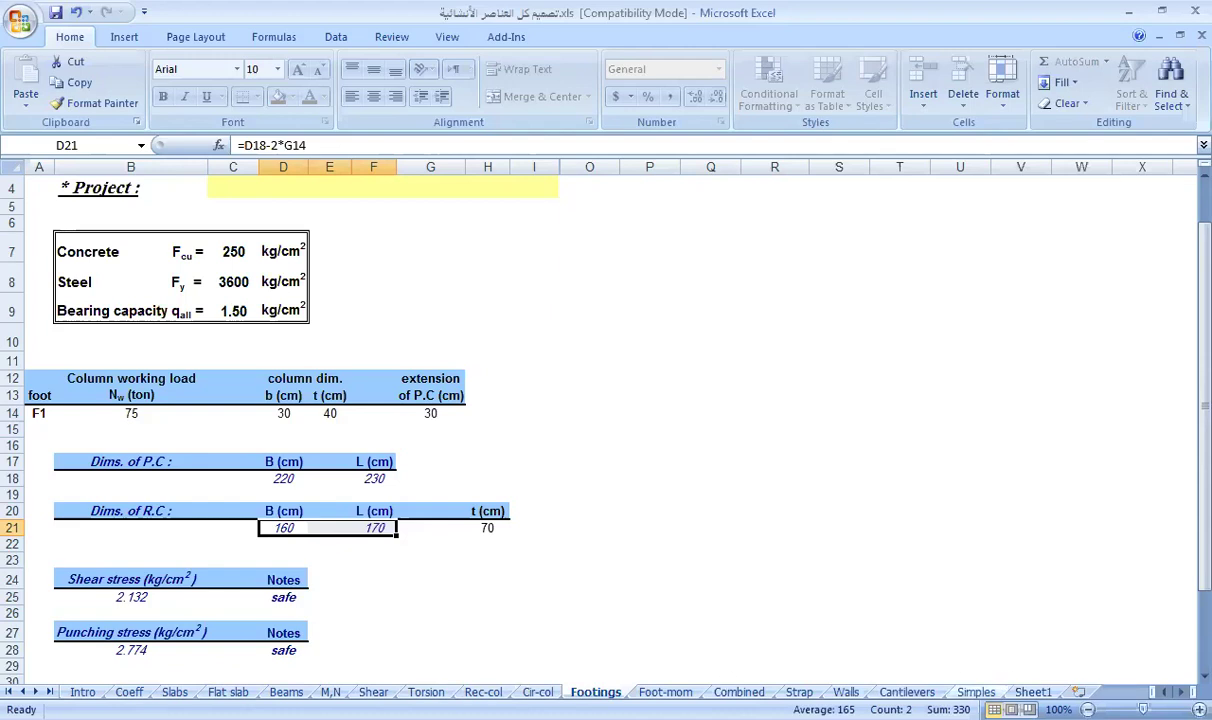
Return to Sheet1 and fit column K's width to its "Working Load" heading
left_click(1033, 692)
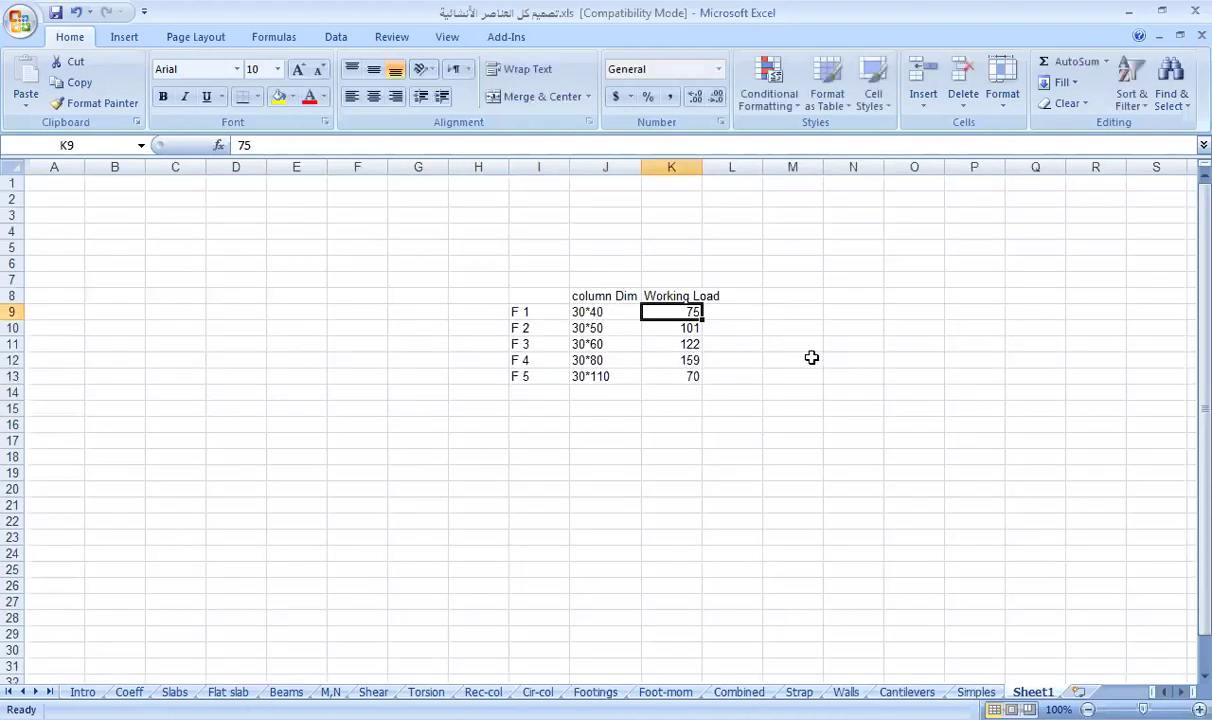
left_click(756, 297)
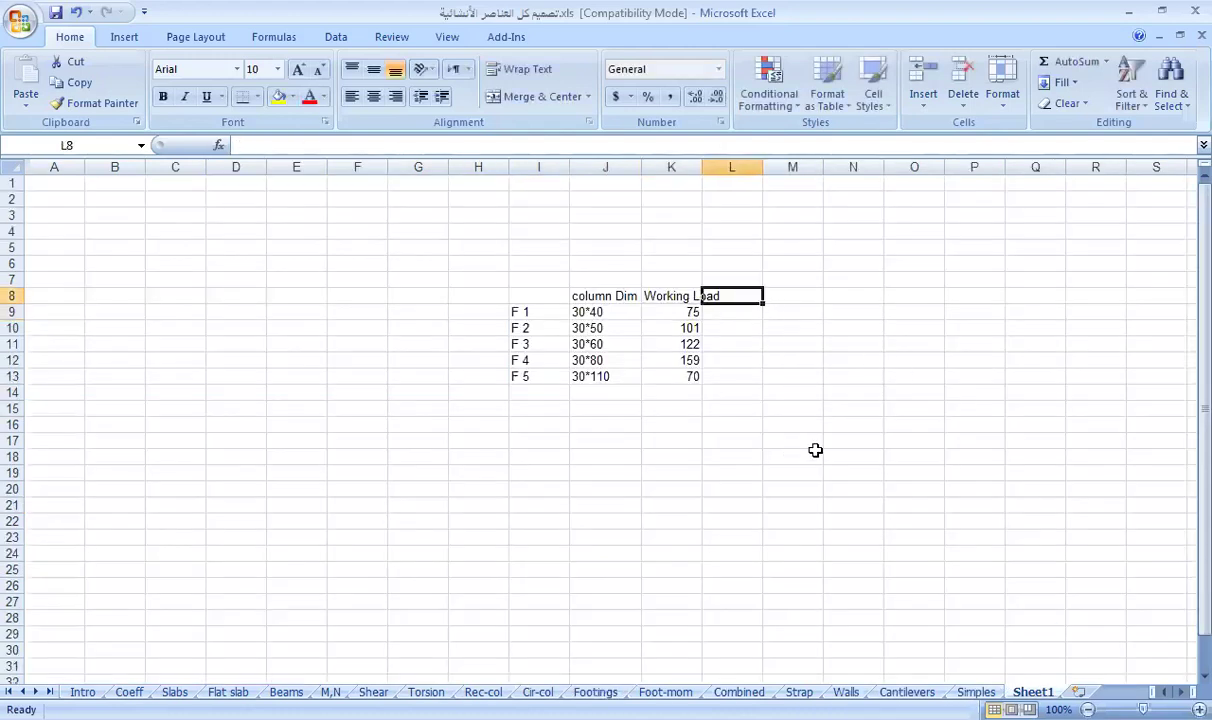
double_click(701, 167)
Enter footing F 1's plain concrete dimensions 230, 220 and 30 in cells L9, M9 and N9
left_click(743, 313)
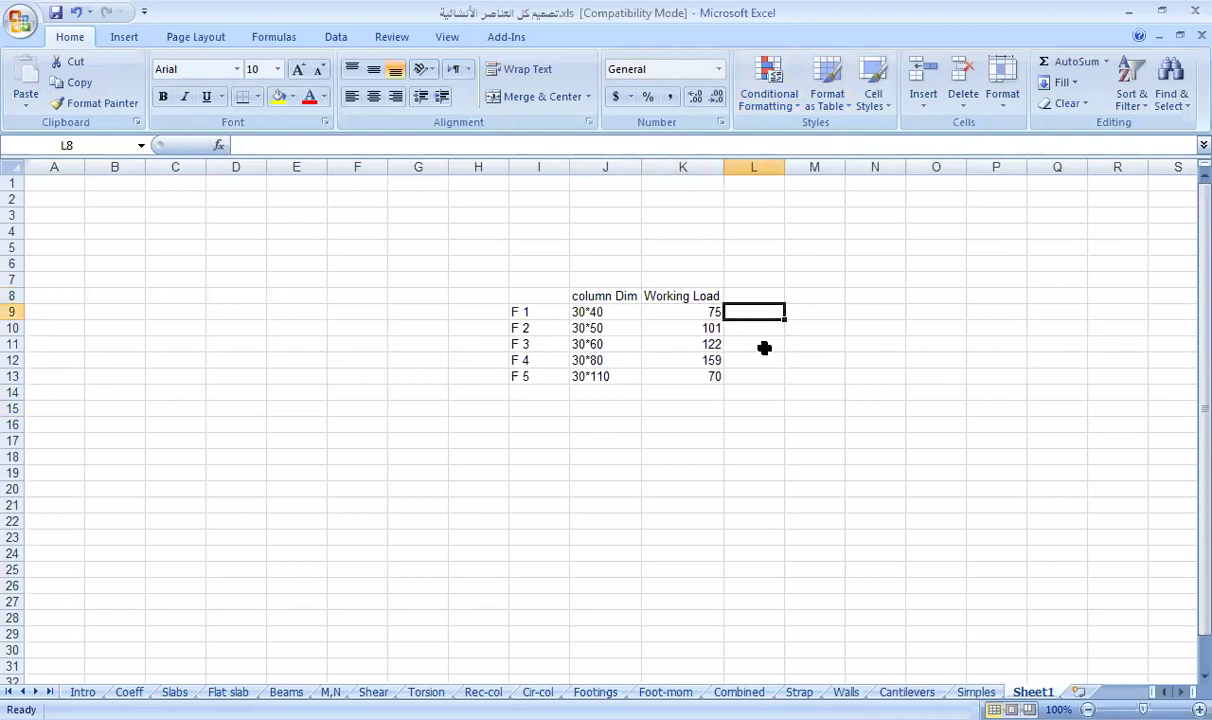
type("230")
key("Tab")
type("220")
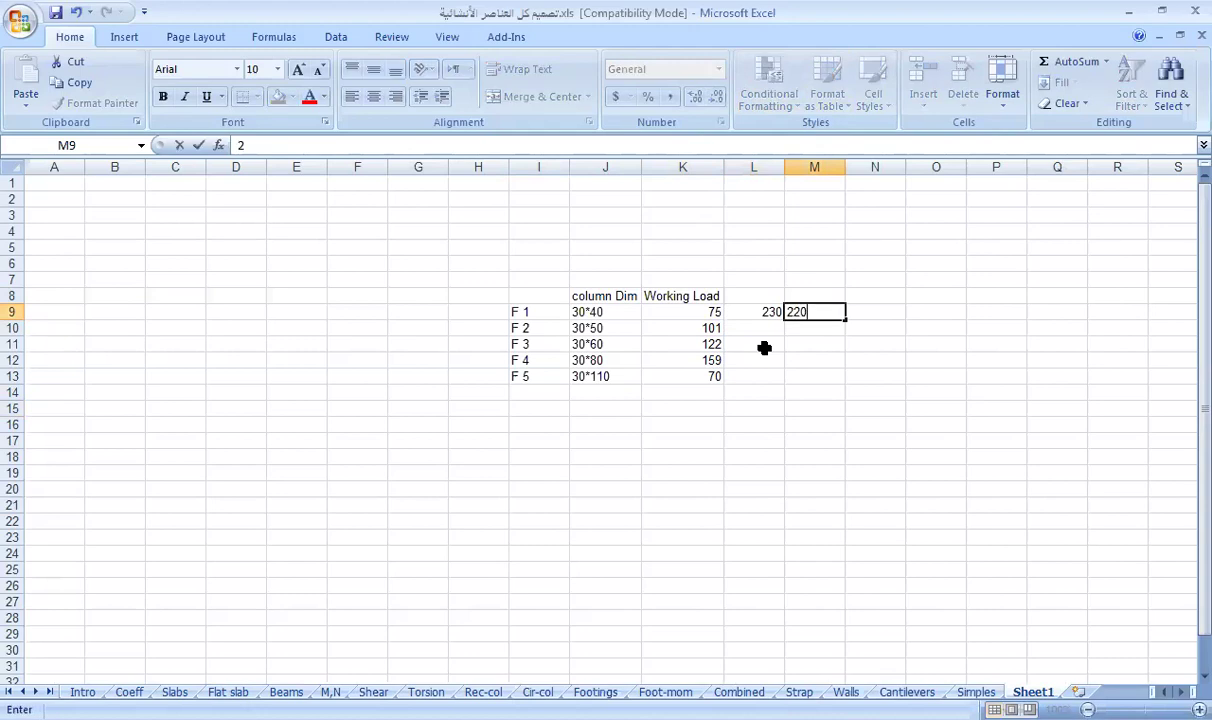
key("Tab")
type("30")
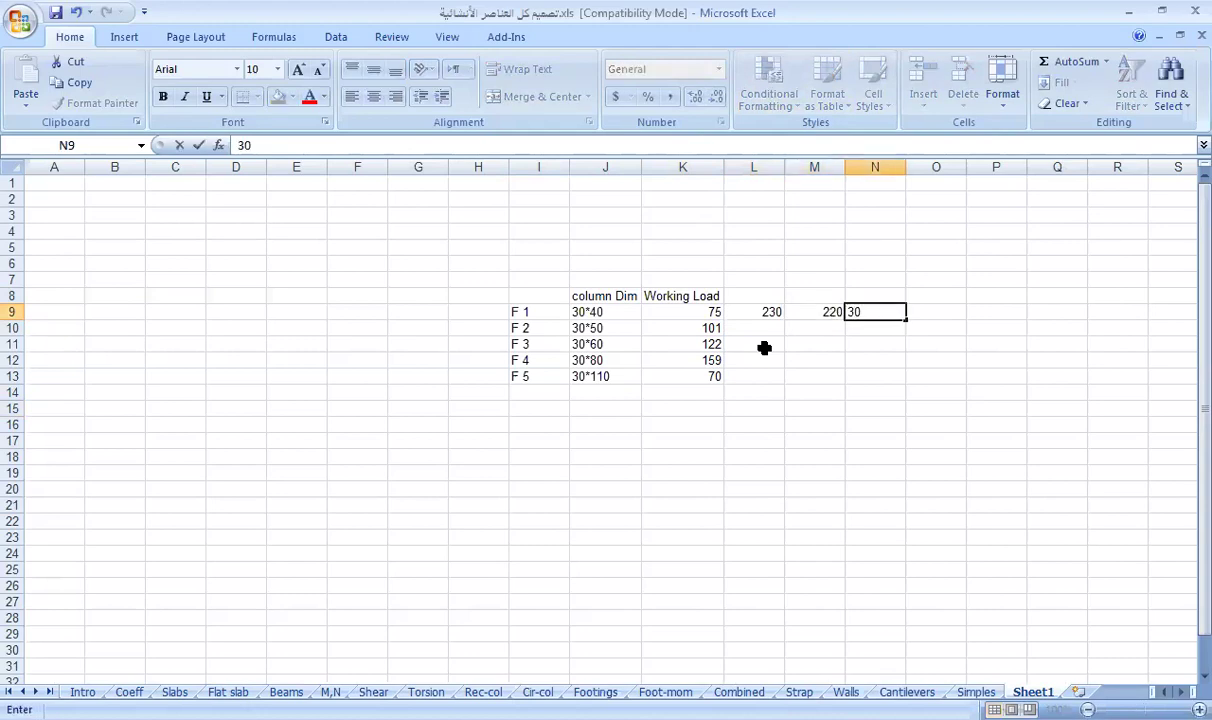
key("Tab")
Label the three new dimension columns L, B and t in cells L8 to N8
key("Up")
key("Left")
key("Left")
key("Left")
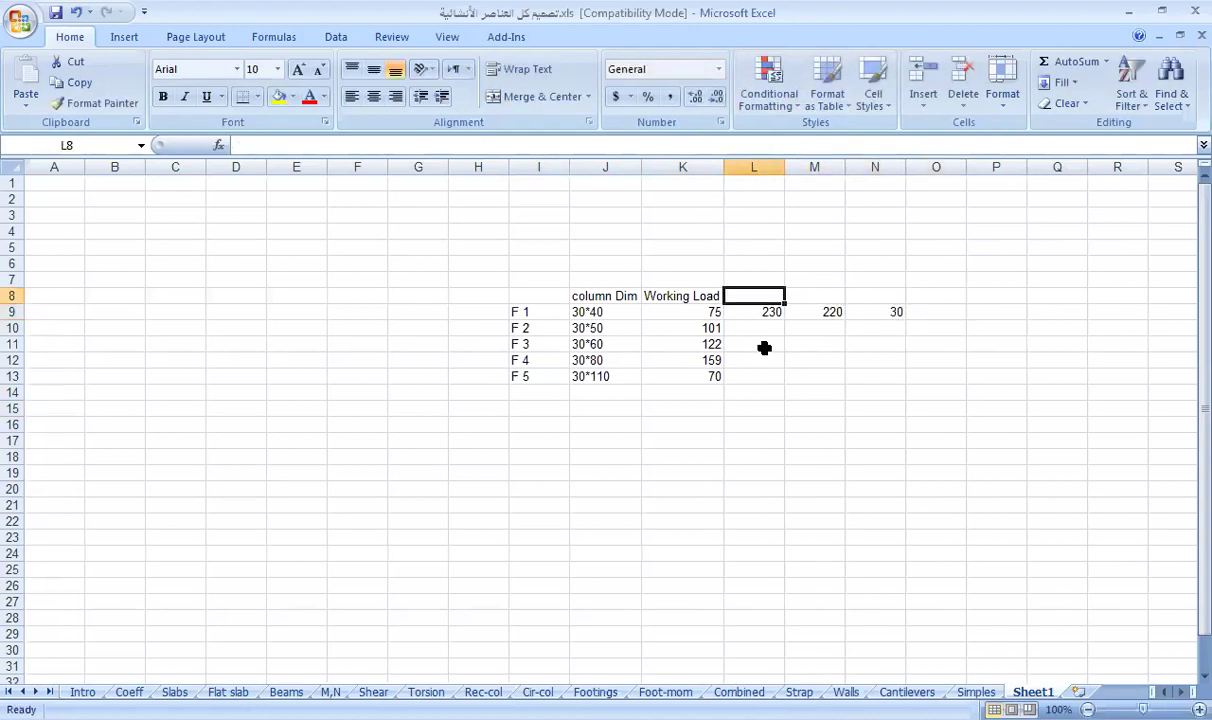
type("L")
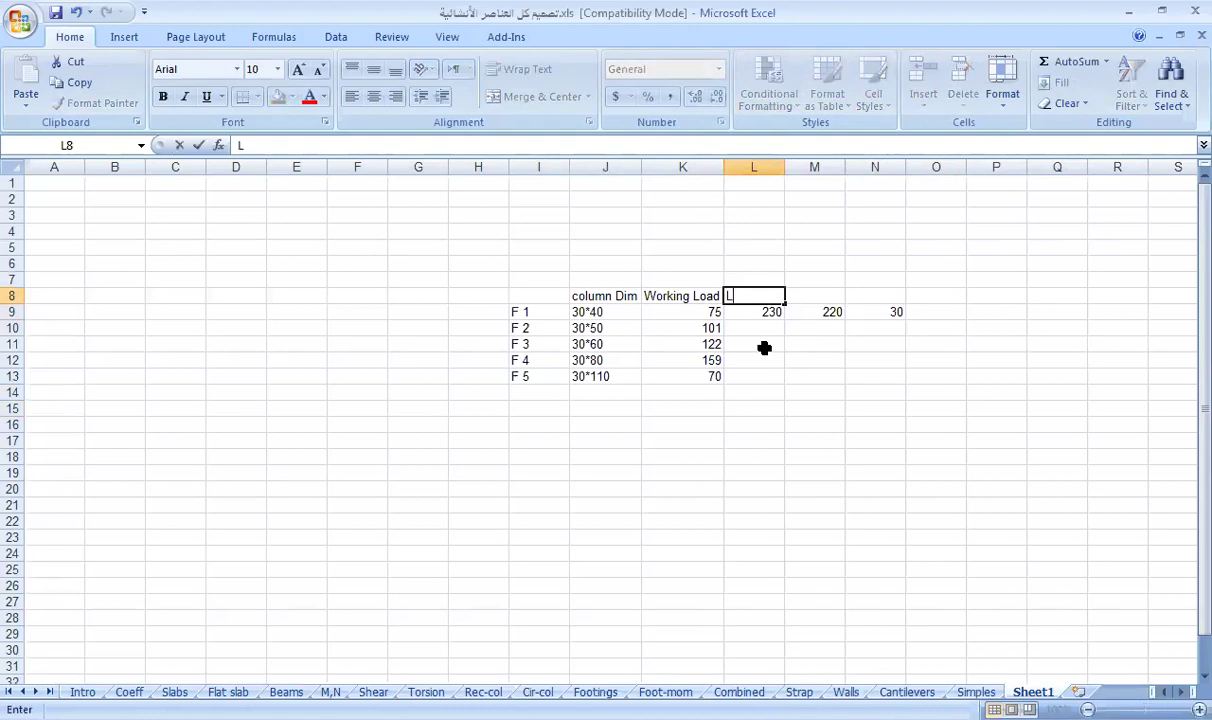
key("Tab")
type("B")
key("Tab")
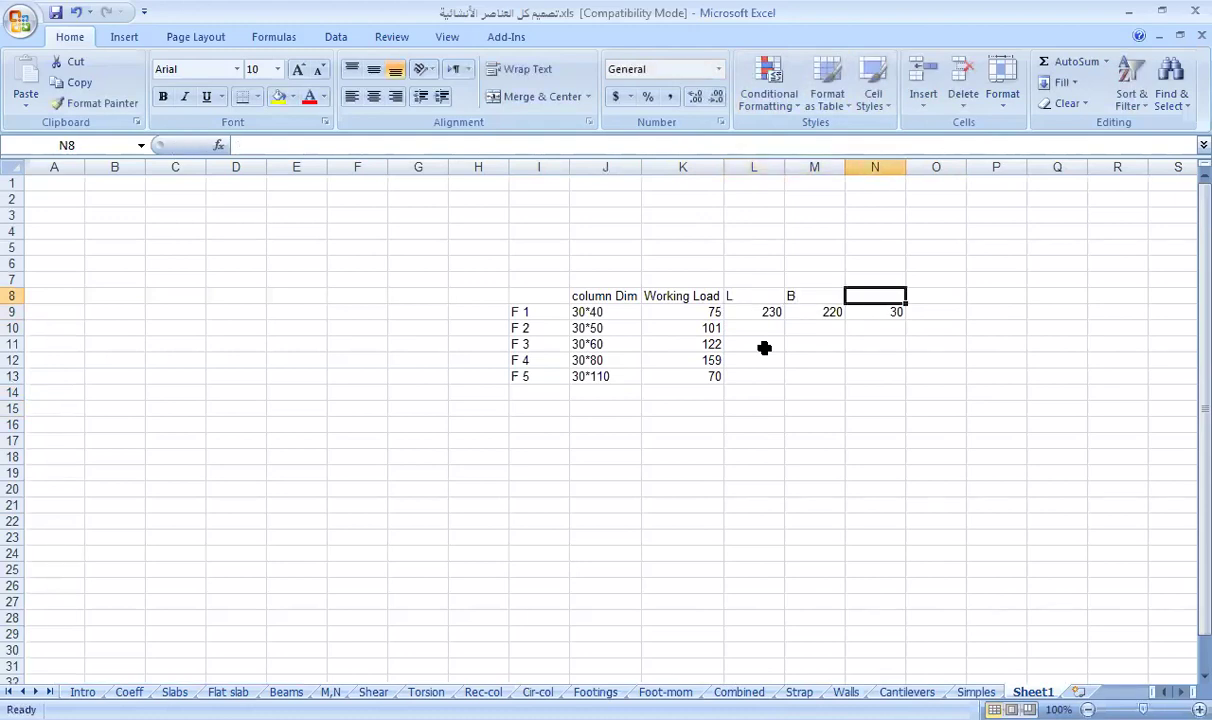
type("t")
key("Up")
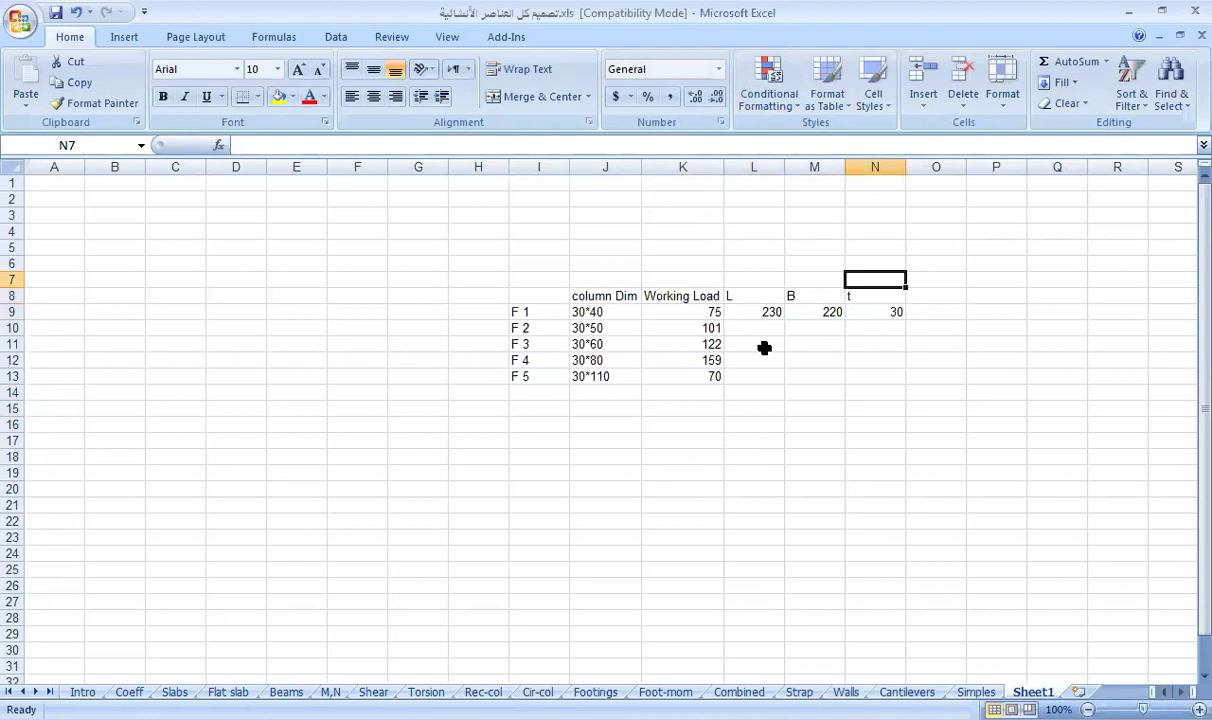
Merge and center cells L7:N7 above the dimension headings and title them "P.C Footing"
left_click_drag(752, 281, 860, 278)
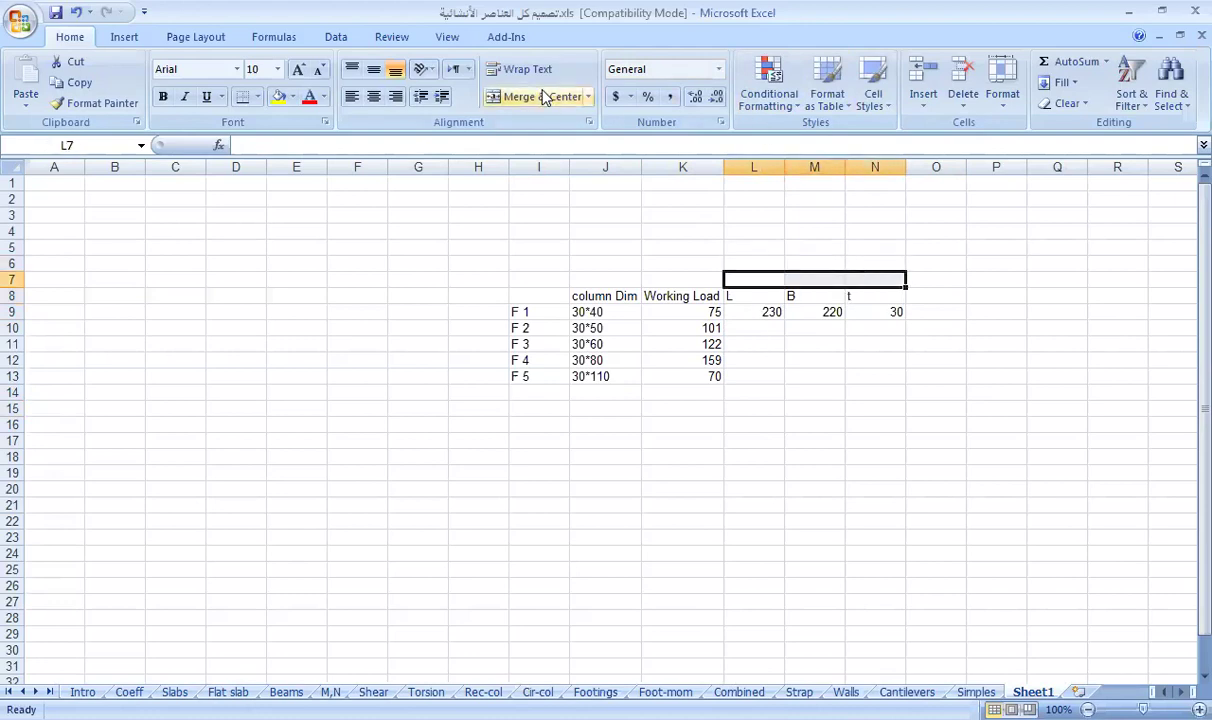
left_click(545, 97)
type("P")
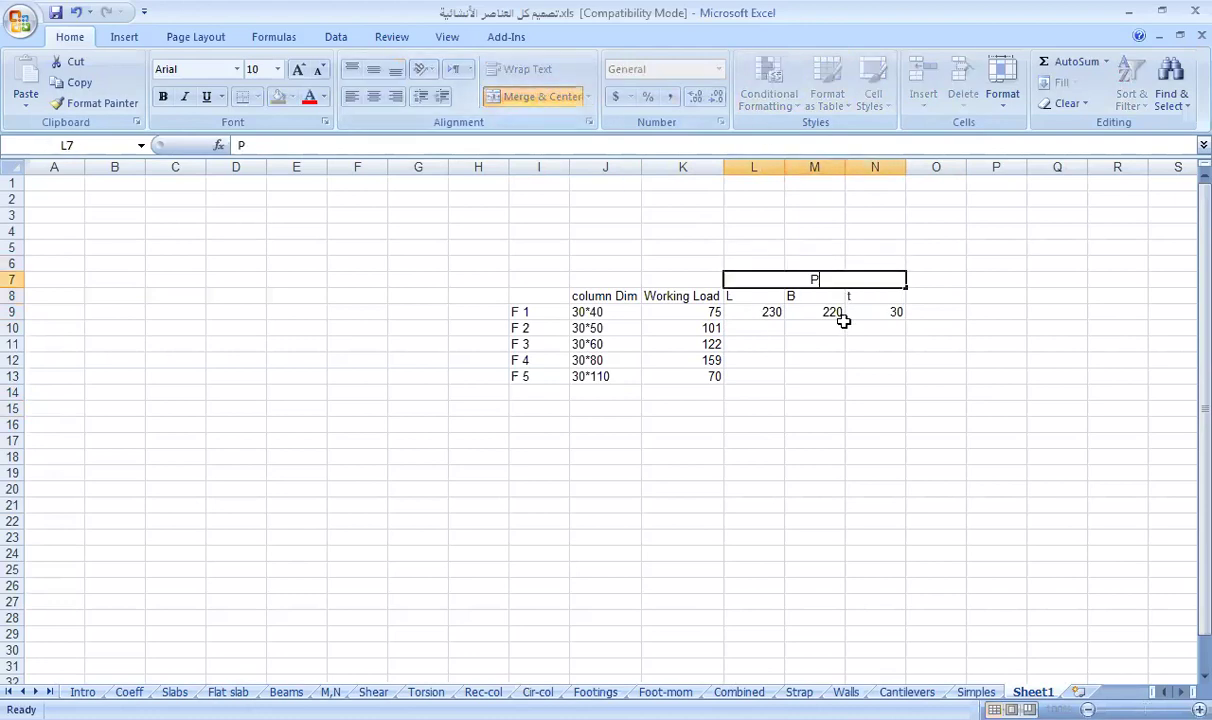
type("Foot")
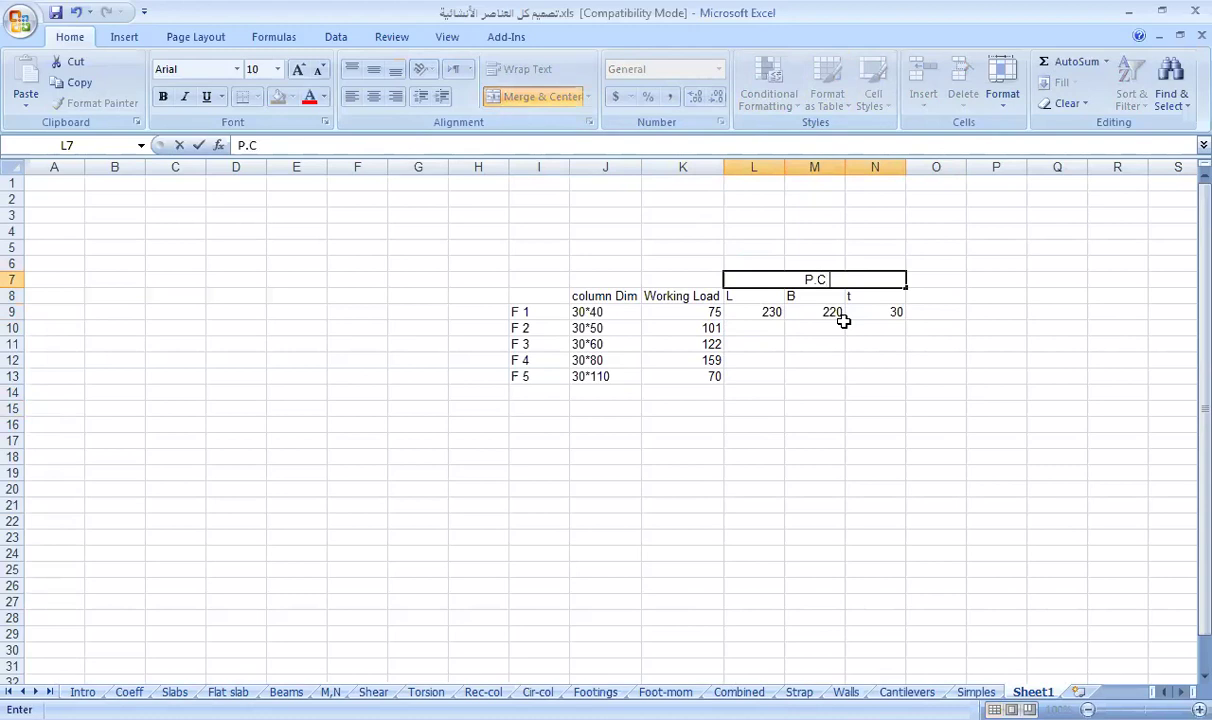
type("ing")
key("Tab")
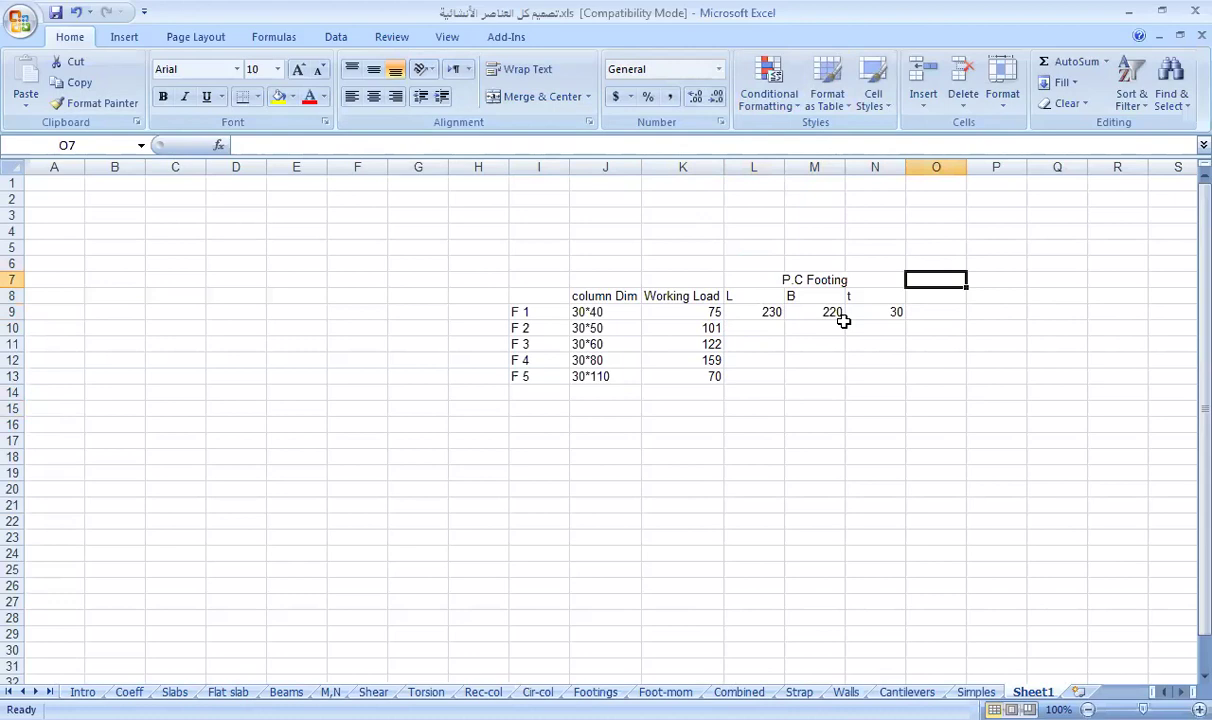
Copy the P.C Footing heading block L7:N8 to O7:Q8 and retitle the copy "R.C Footing"
left_click_drag(748, 279, 845, 294)
key("ctrl+c")
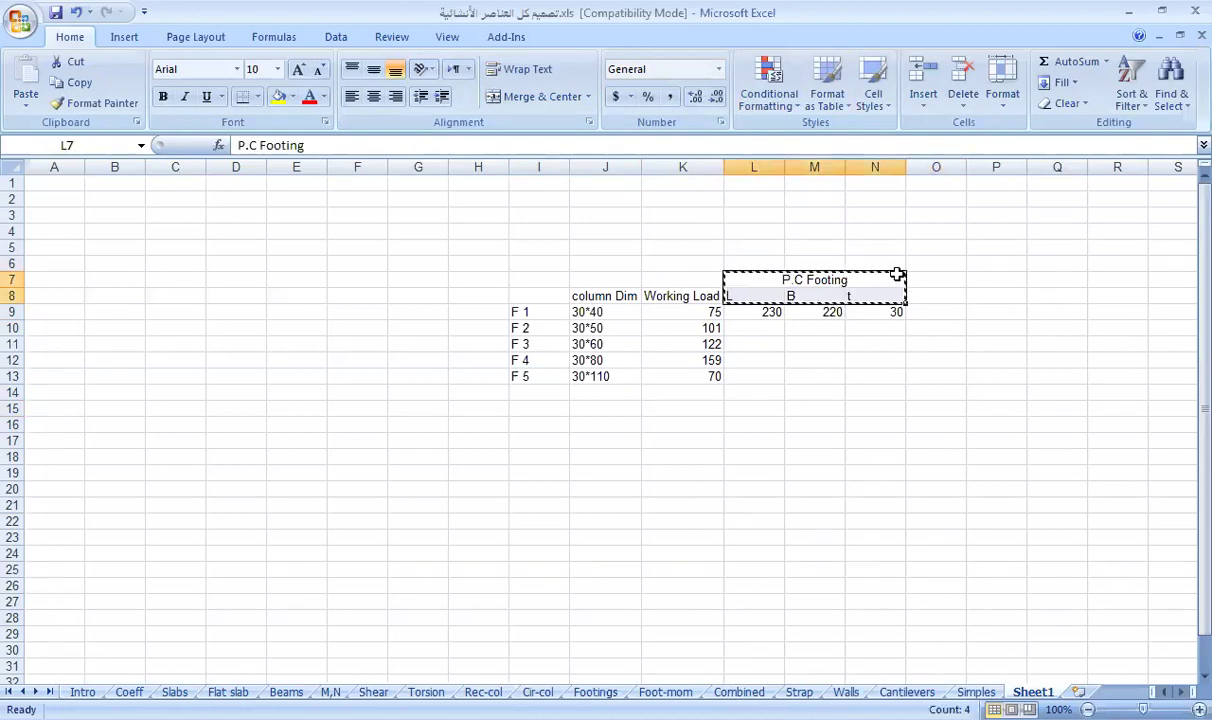
left_click_drag(920, 280, 1028, 303)
key("ctrl+v")
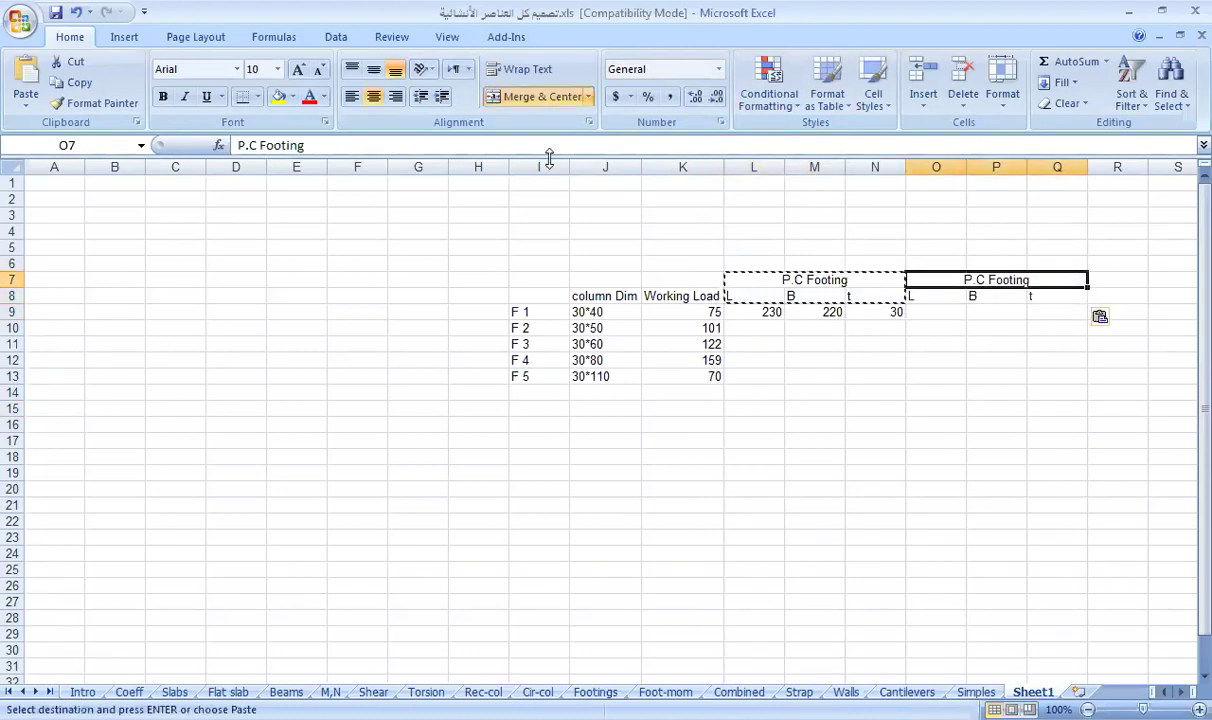
left_click(241, 145)
key("Delete")
type("R")
left_click(937, 374)
left_click(926, 316)
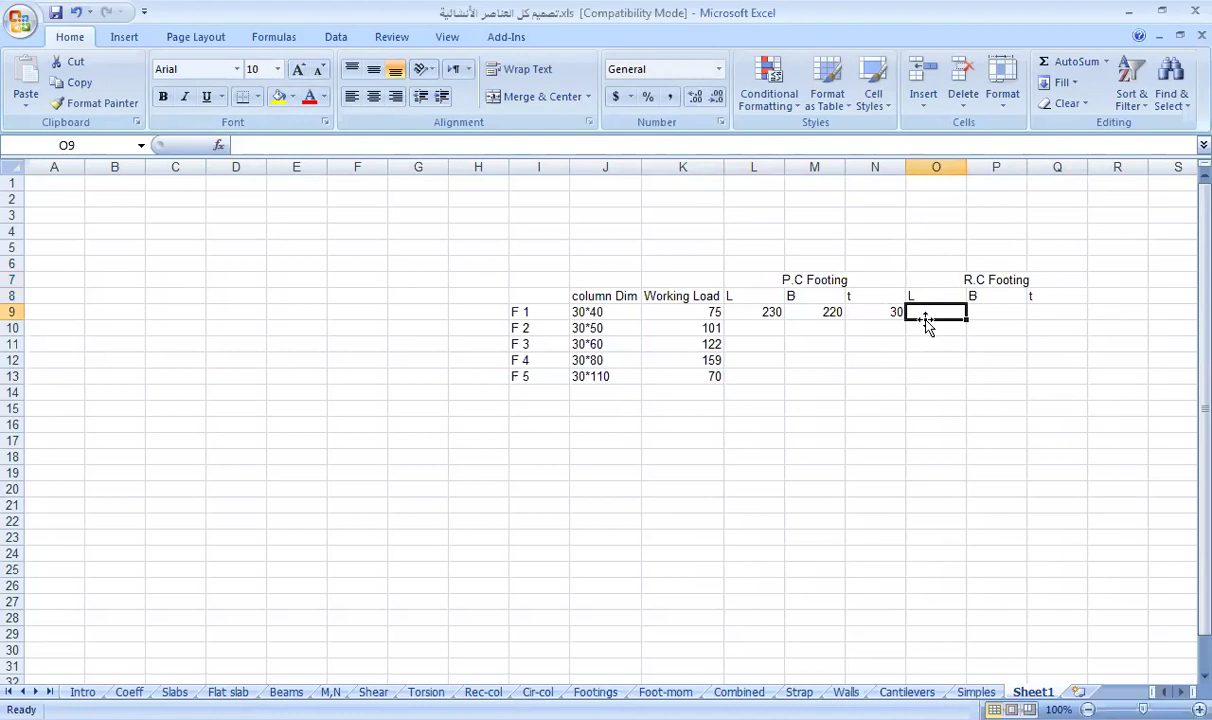
Enter footing F 1's reinforced concrete length 170 and width 160 in cells O9 and P9
type("170")
key("Tab")
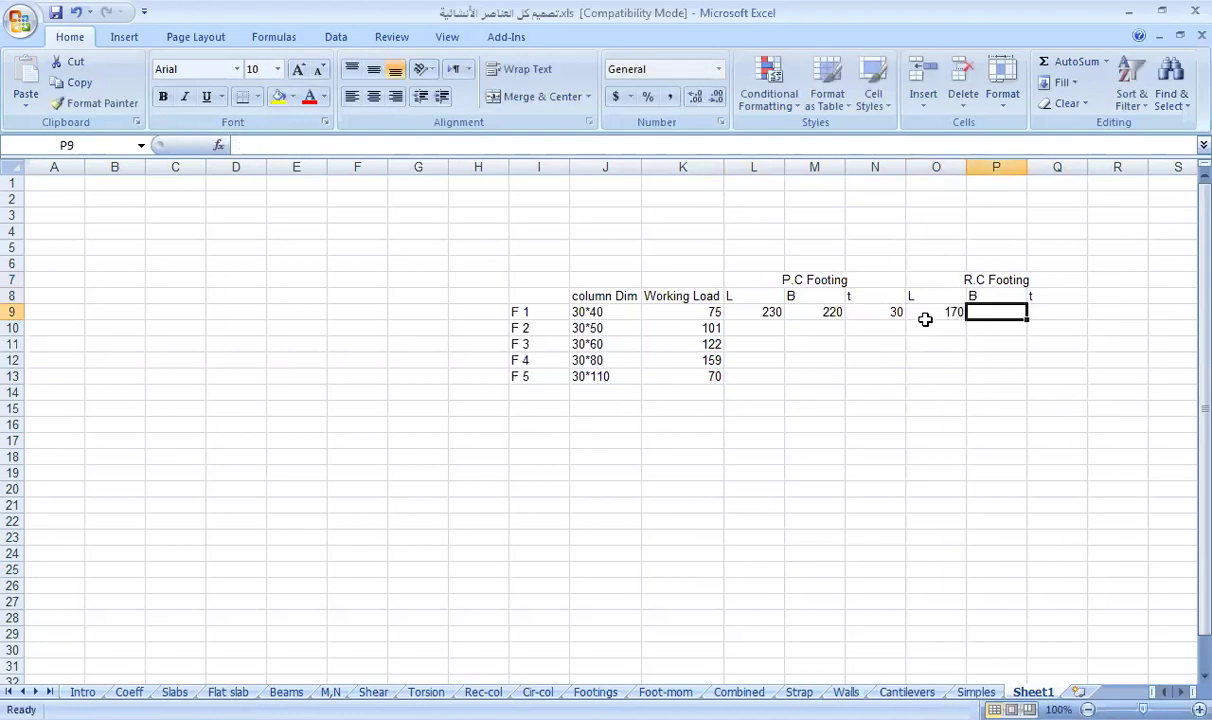
type("160")
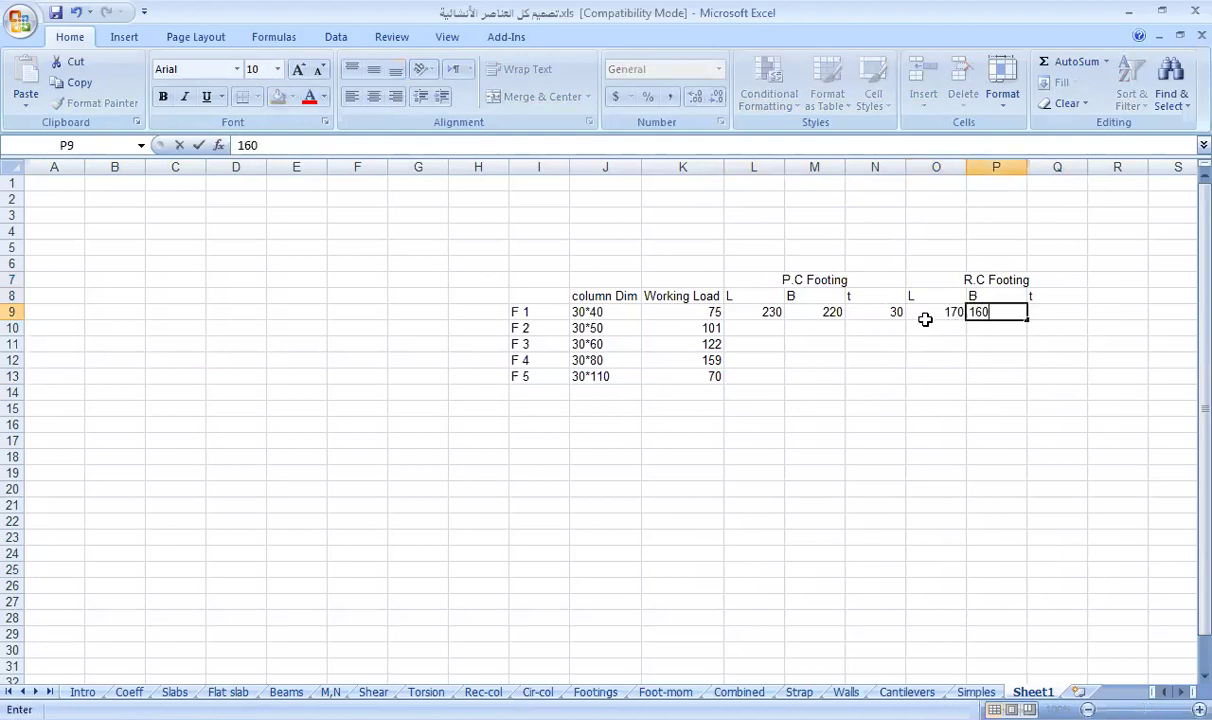
key("Tab")
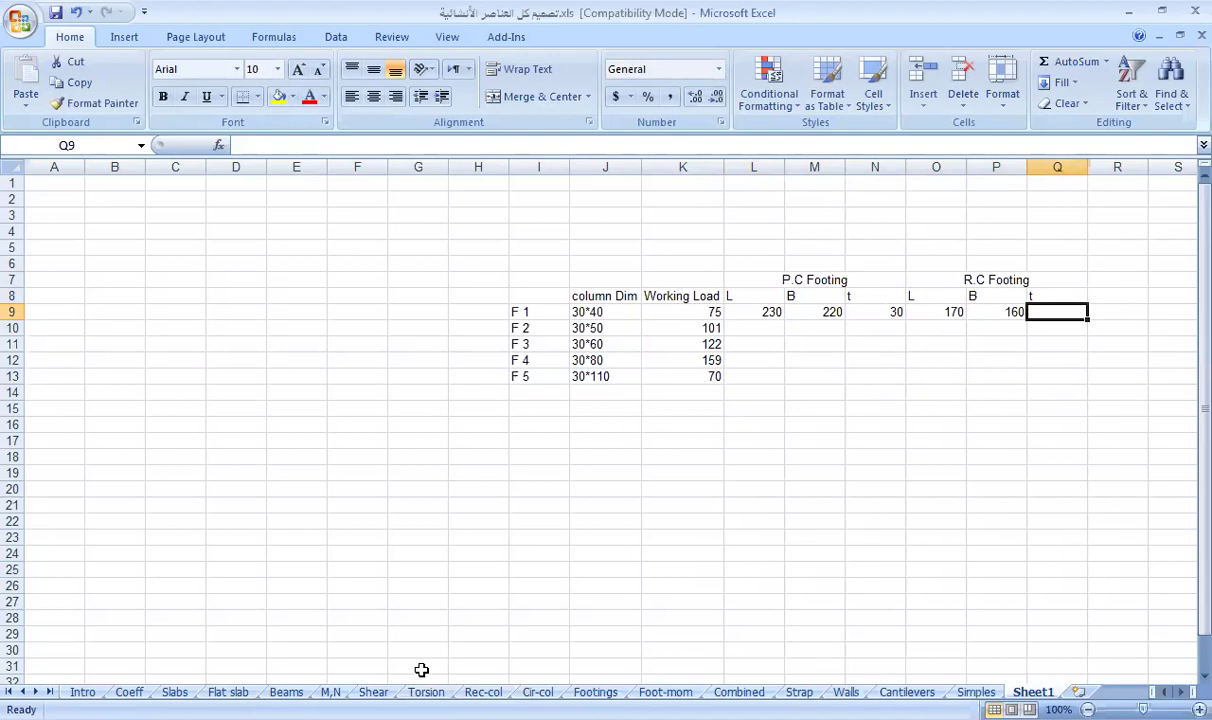
On the Footings sheet, set the R.C footing thickness t in cell H21 to 60 cm and check the stress and reinforcement results
left_click(595, 692)
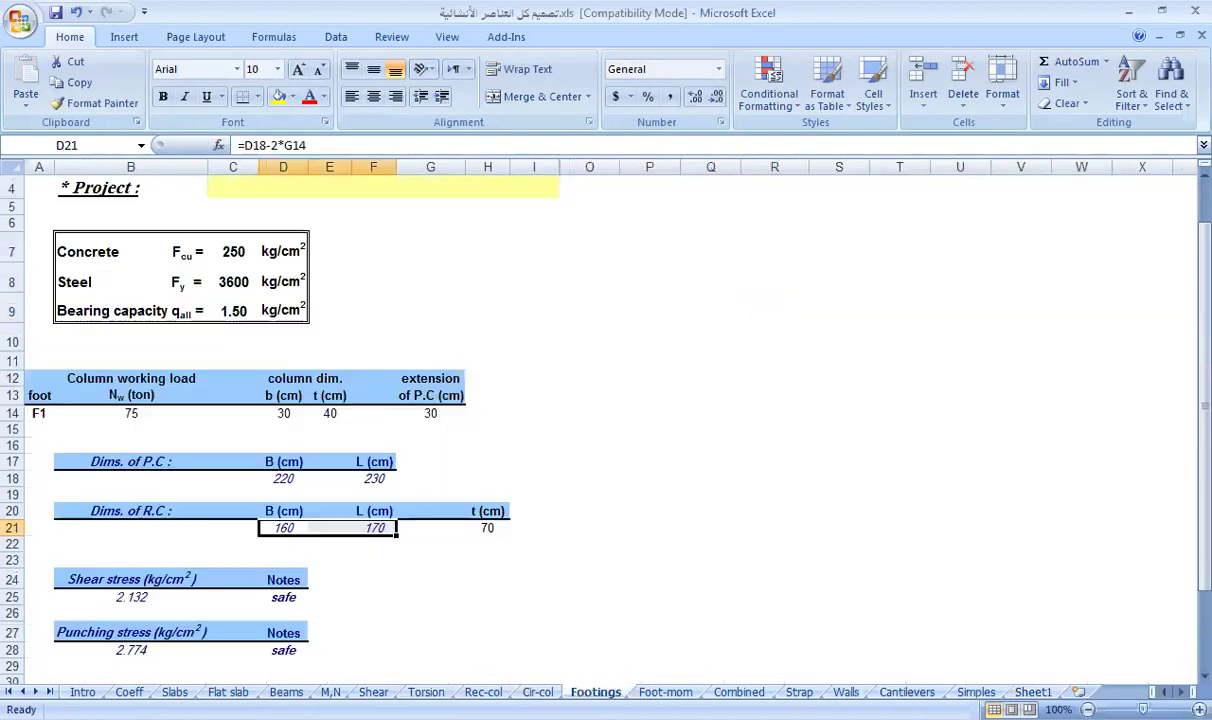
left_click(487, 532)
type("60")
key("Return")
scroll(470, 520, "down", 4)
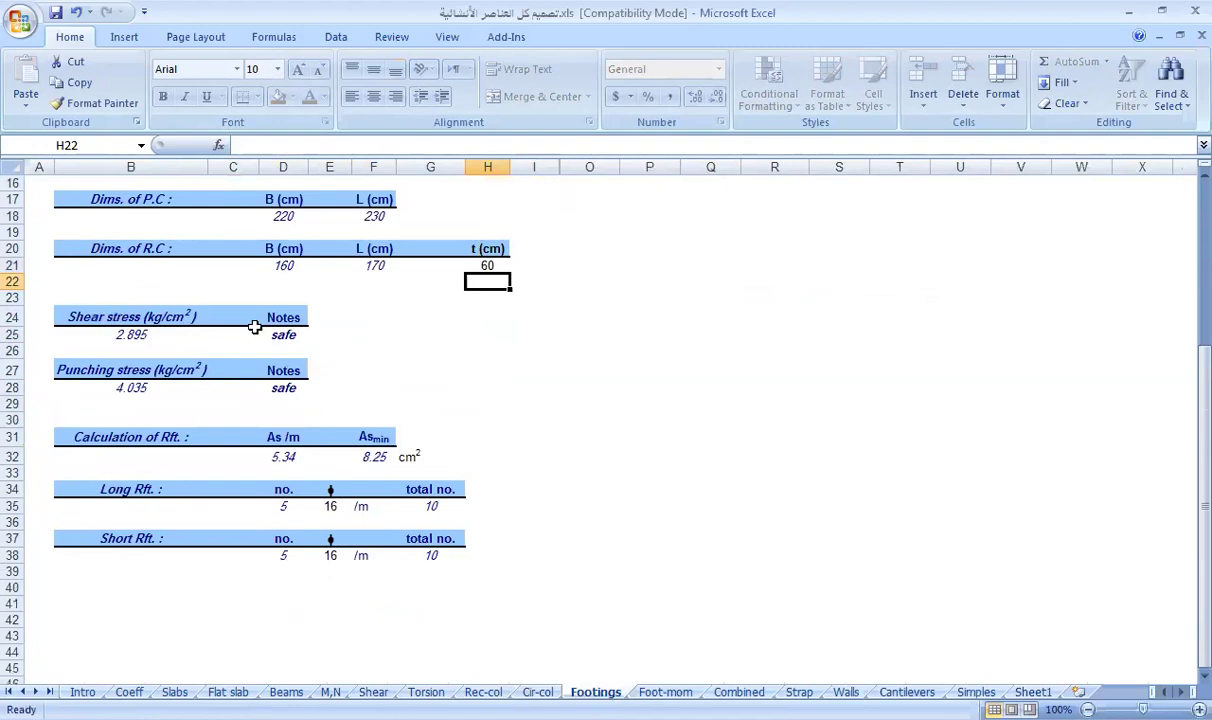
Try R.C footing thicknesses of 50, 40 and 30 cm in cell H21 to compare the stress checks and reinforcement
left_click(476, 264)
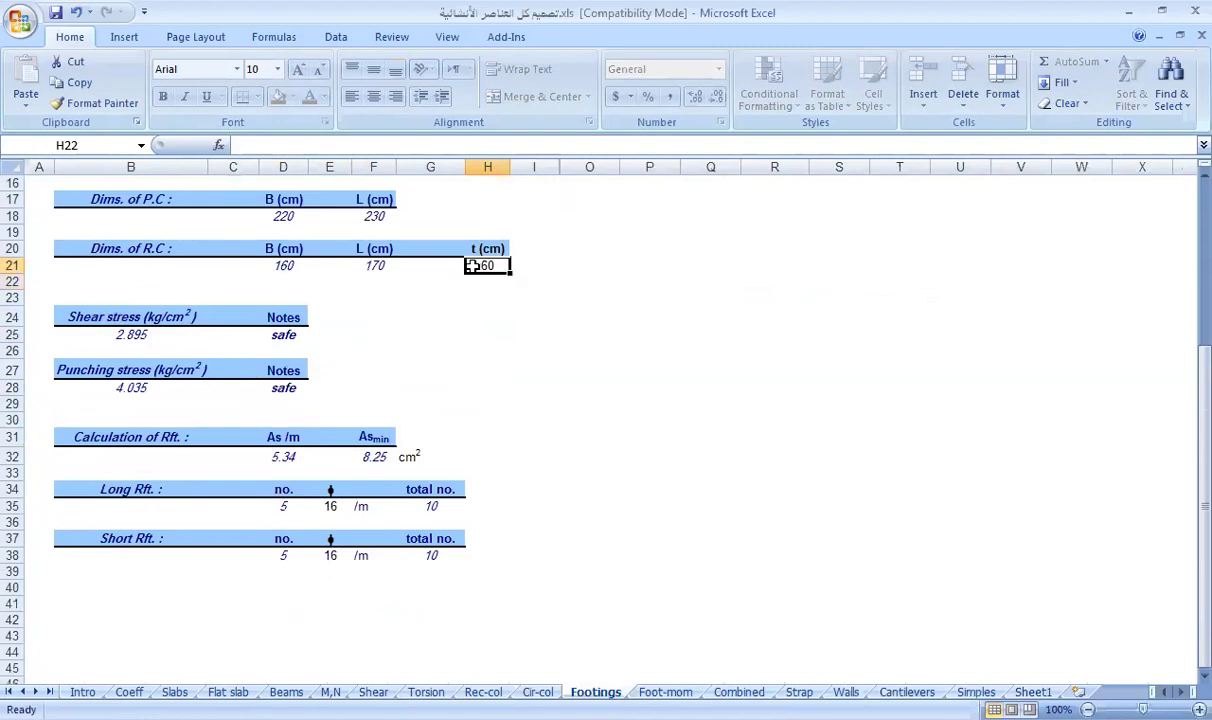
type("50")
key("Return")
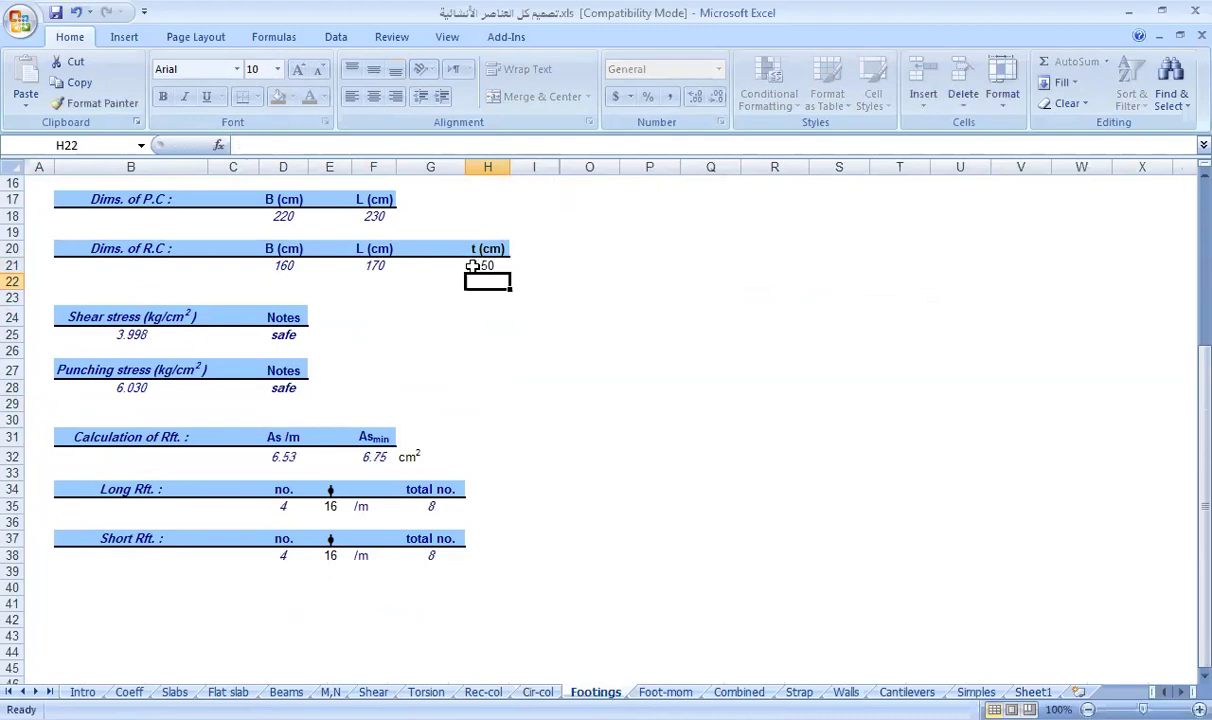
left_click(476, 264)
type("40")
key("Return")
left_click(476, 265)
type("30")
key("Return")
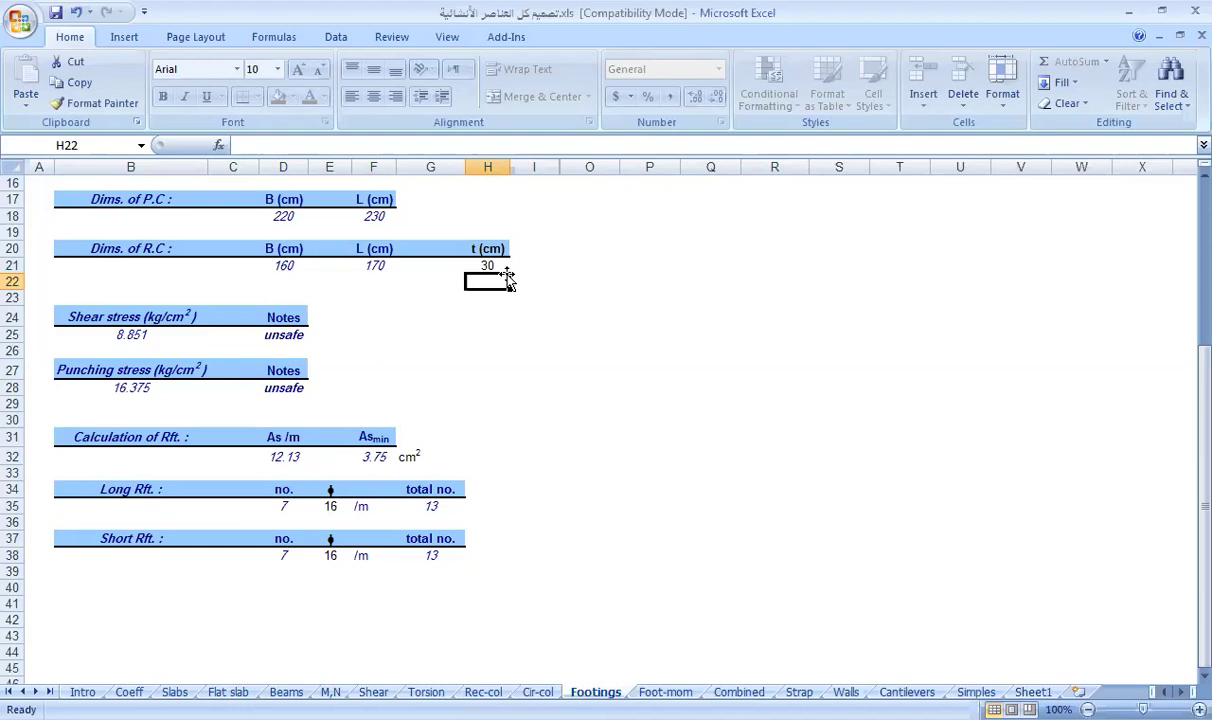
Set the R.C footing thickness in cell H21 back to 60 cm
left_click(487, 265)
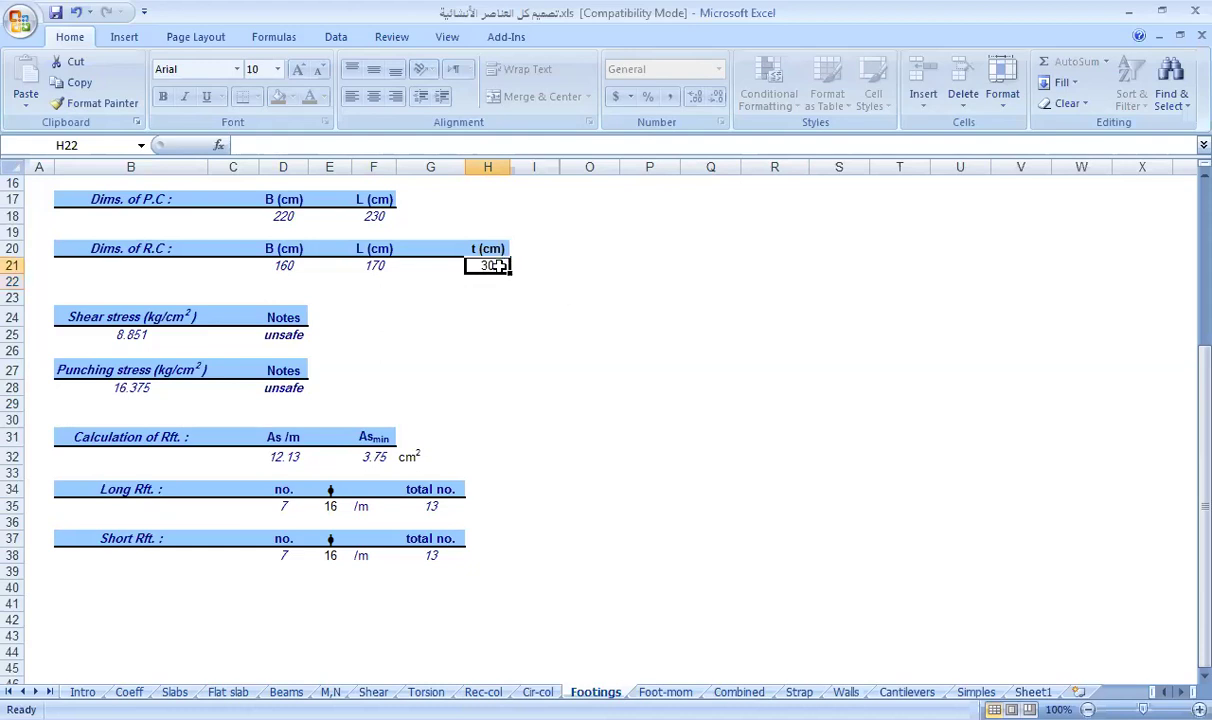
type("60")
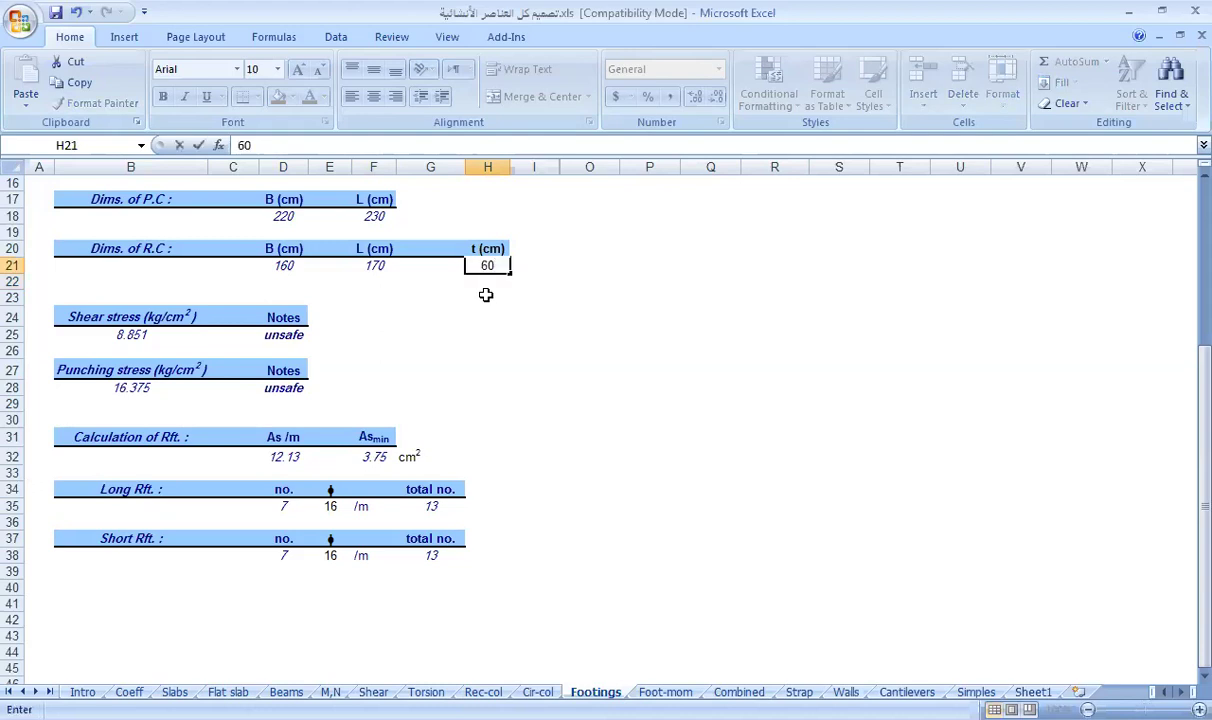
key("Return")
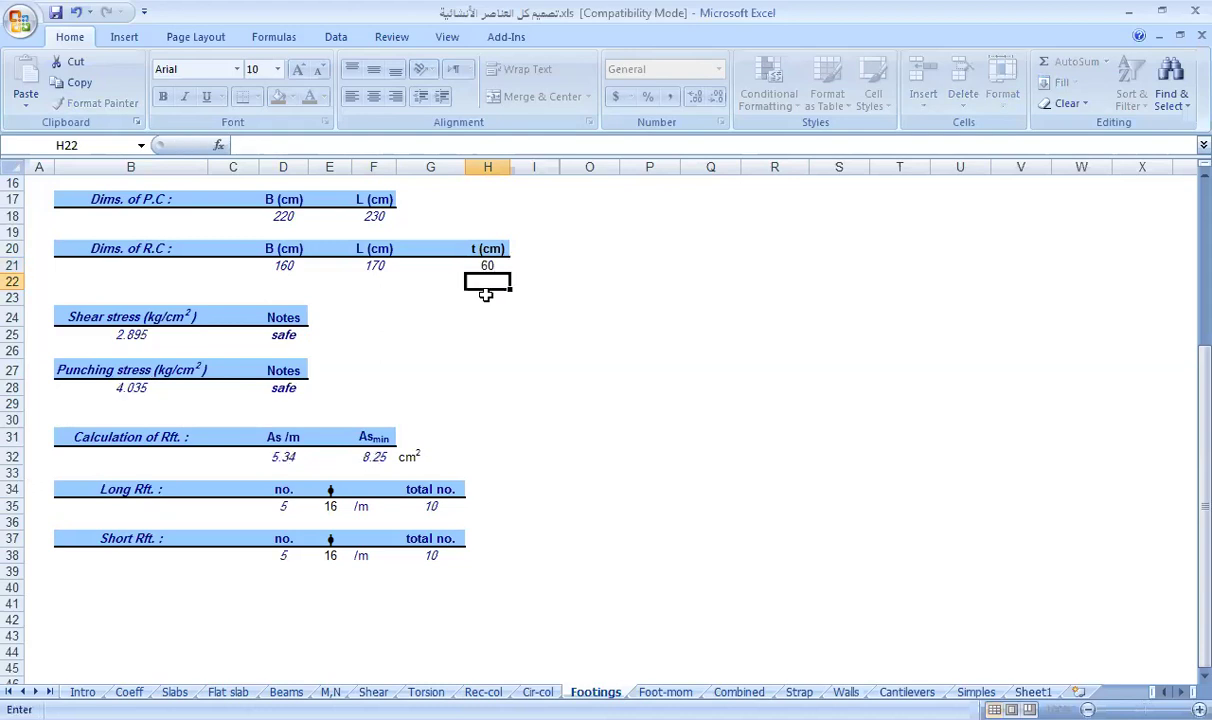
key("ctrl+z")
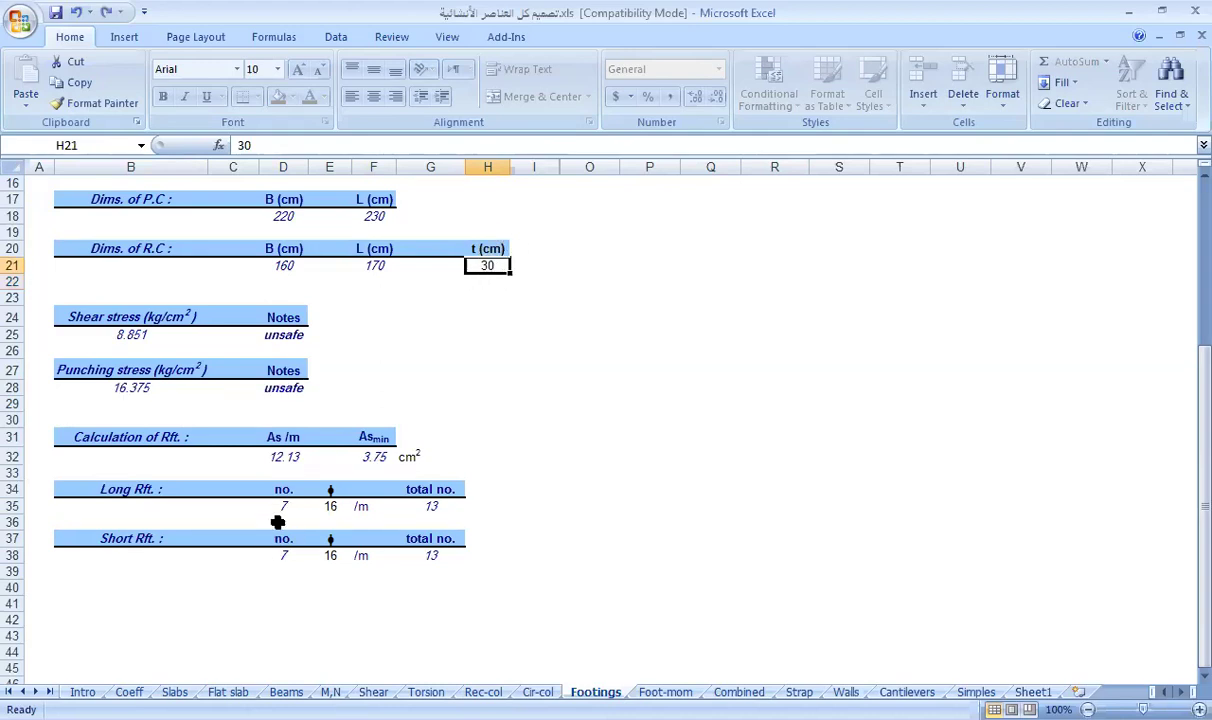
type("6-")
key("Return")
left_click(506, 266)
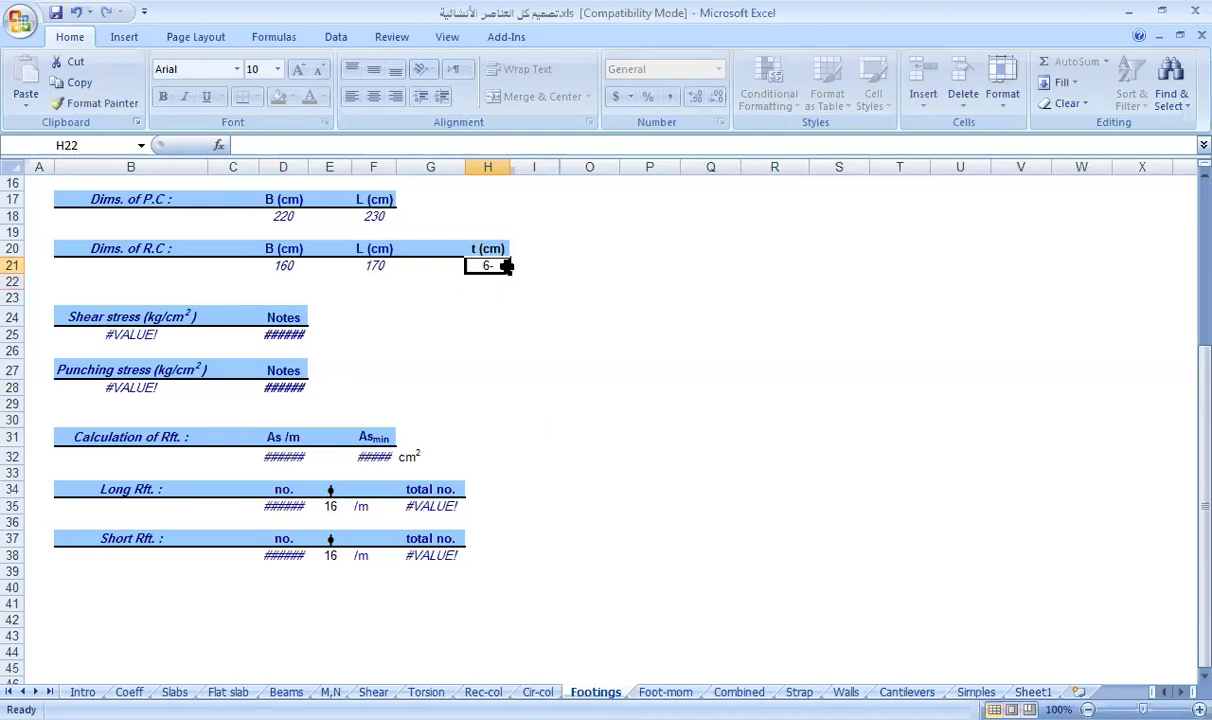
type("60")
key("Return")
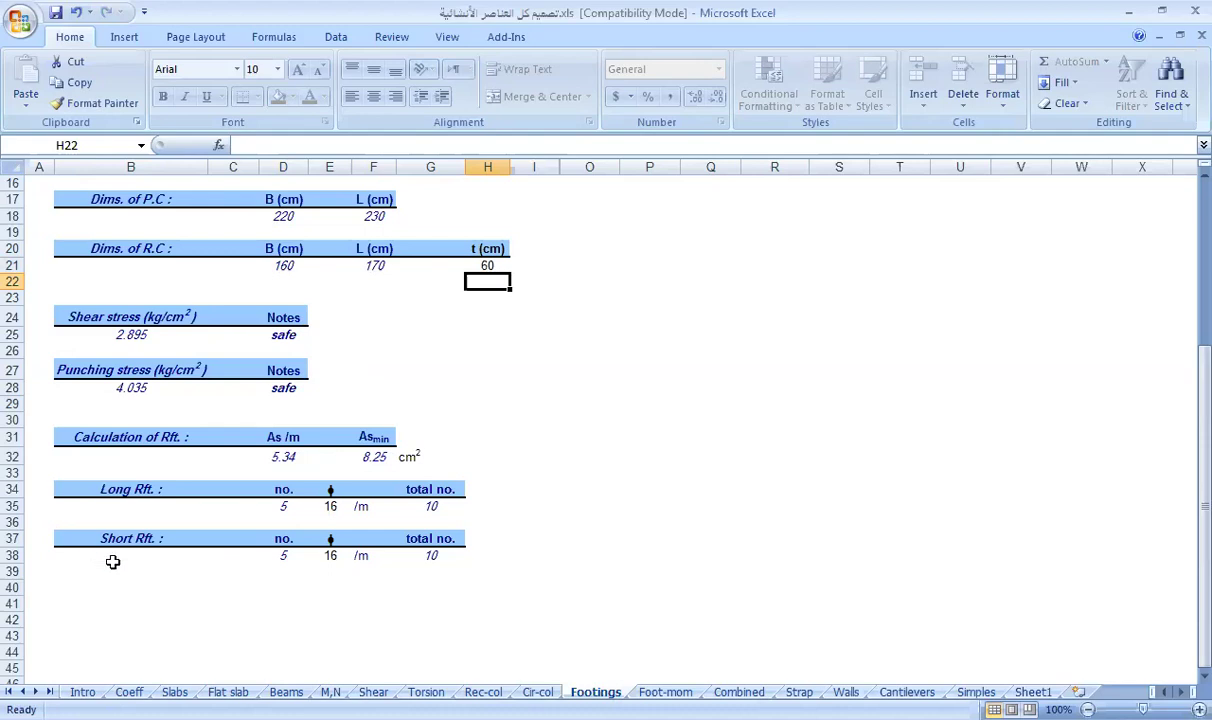
Return to Sheet1 and merge and center cells R7:S7 beside the R.C Footing heading
left_click(1057, 316)
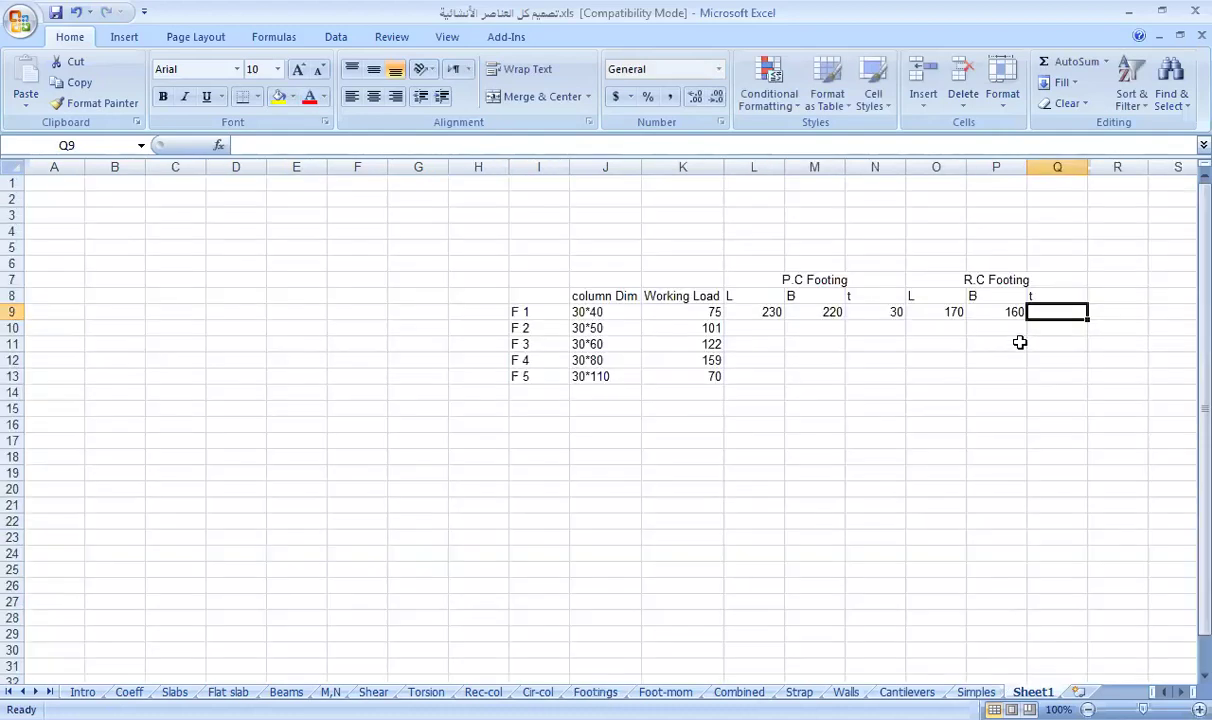
left_click_drag(1080, 268, 803, 273)
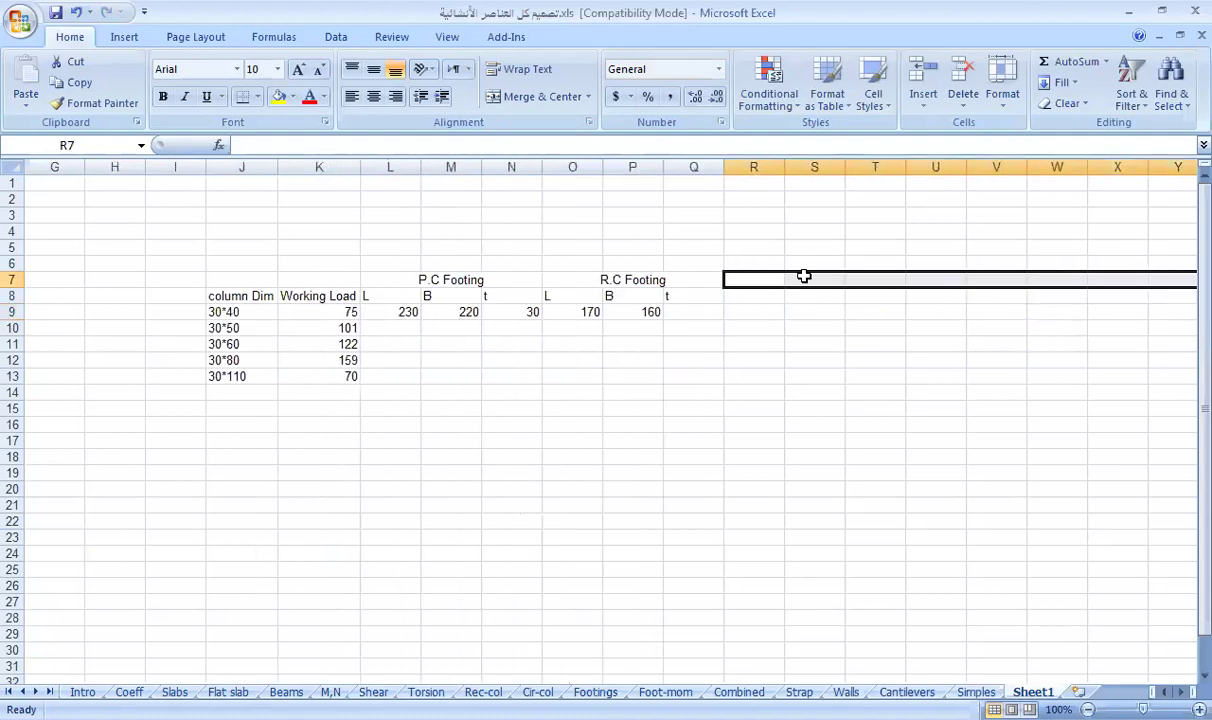
left_click(756, 294)
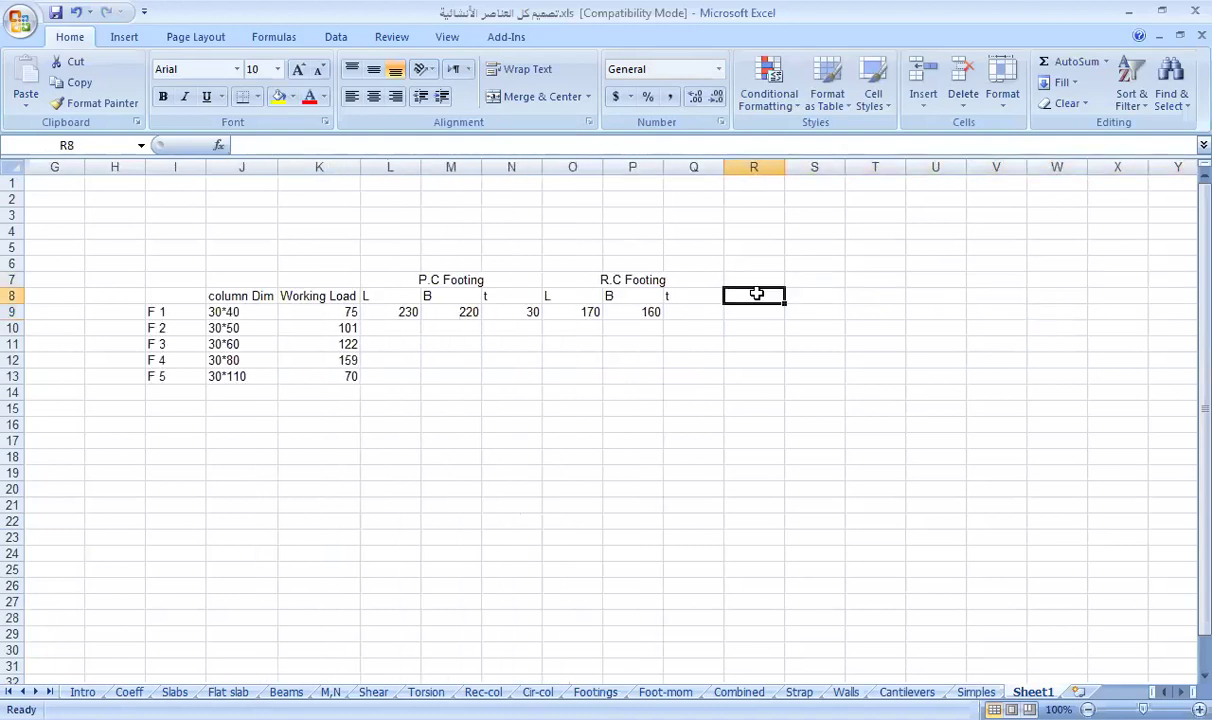
key("Up")
key("Right")
left_click_drag(766, 280, 806, 283)
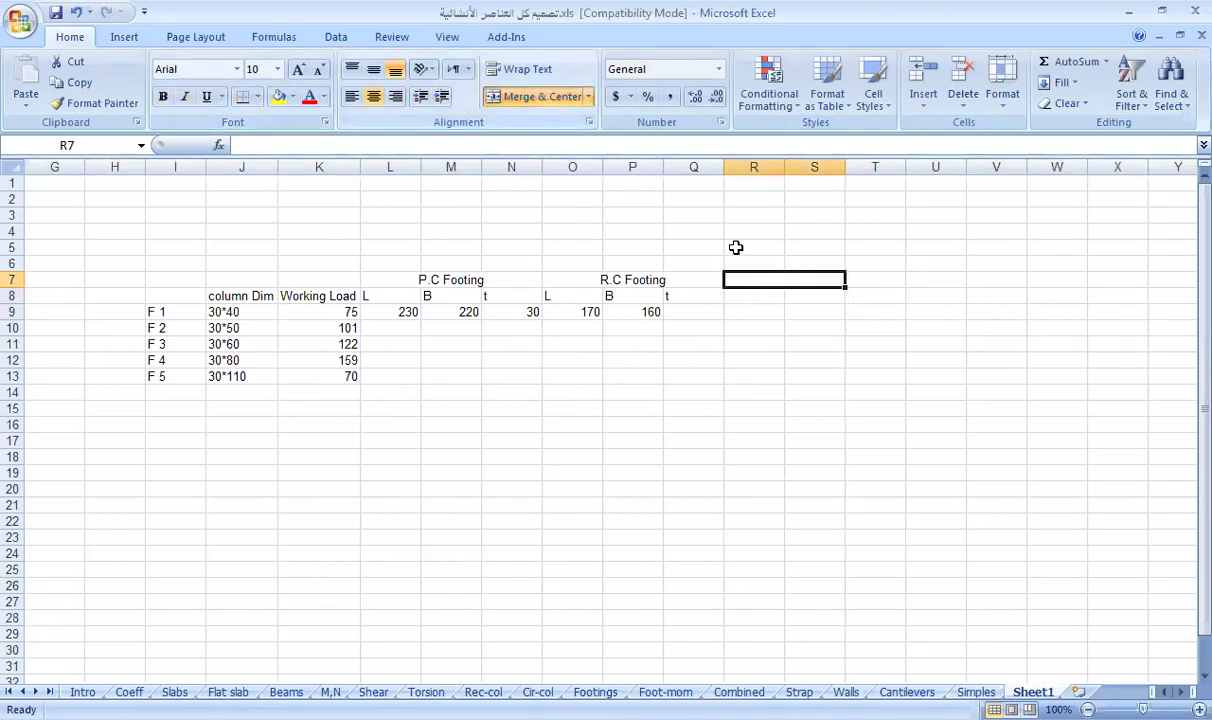
Label the two reinforcement columns Long and Short in cells R8 and S8
left_click(747, 294)
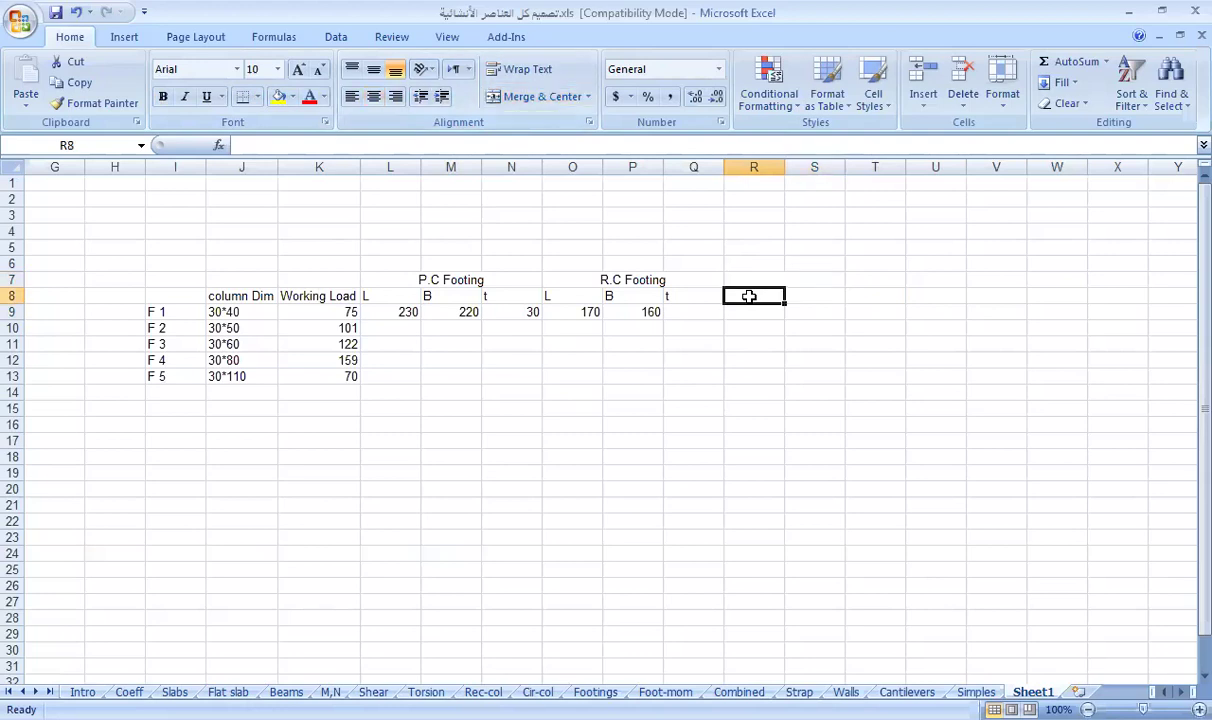
type("Long")
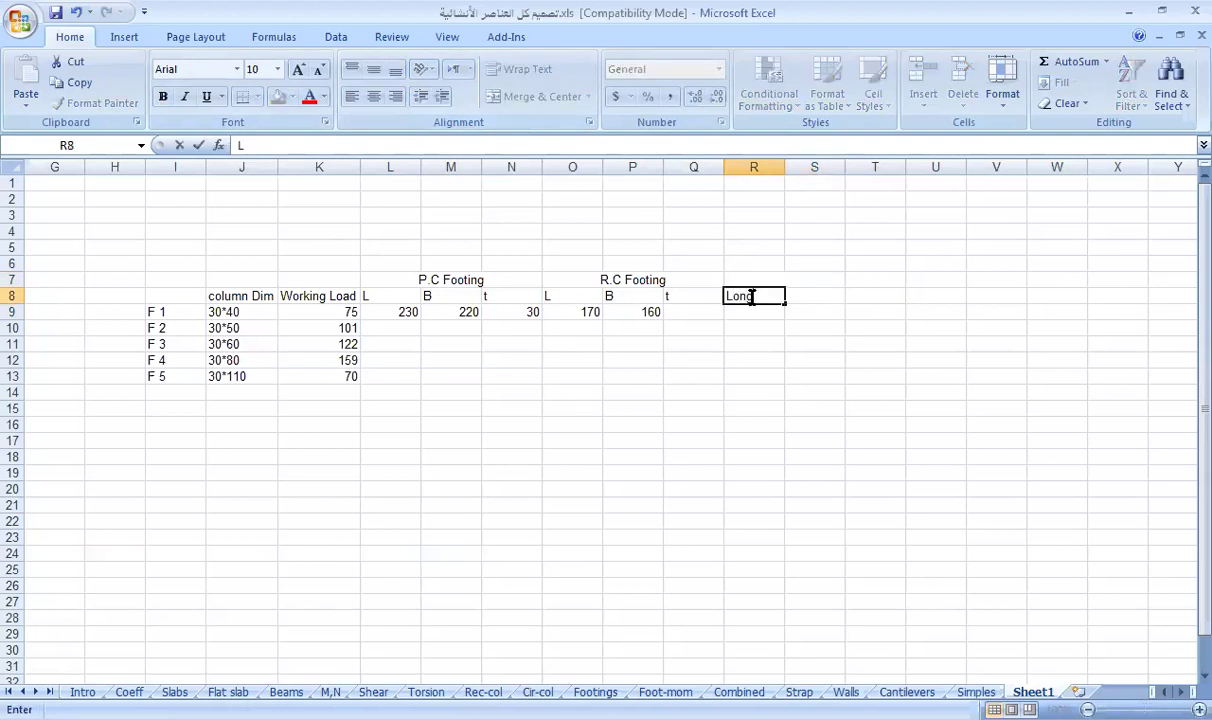
key("Tab")
type("Short")
key("Return")
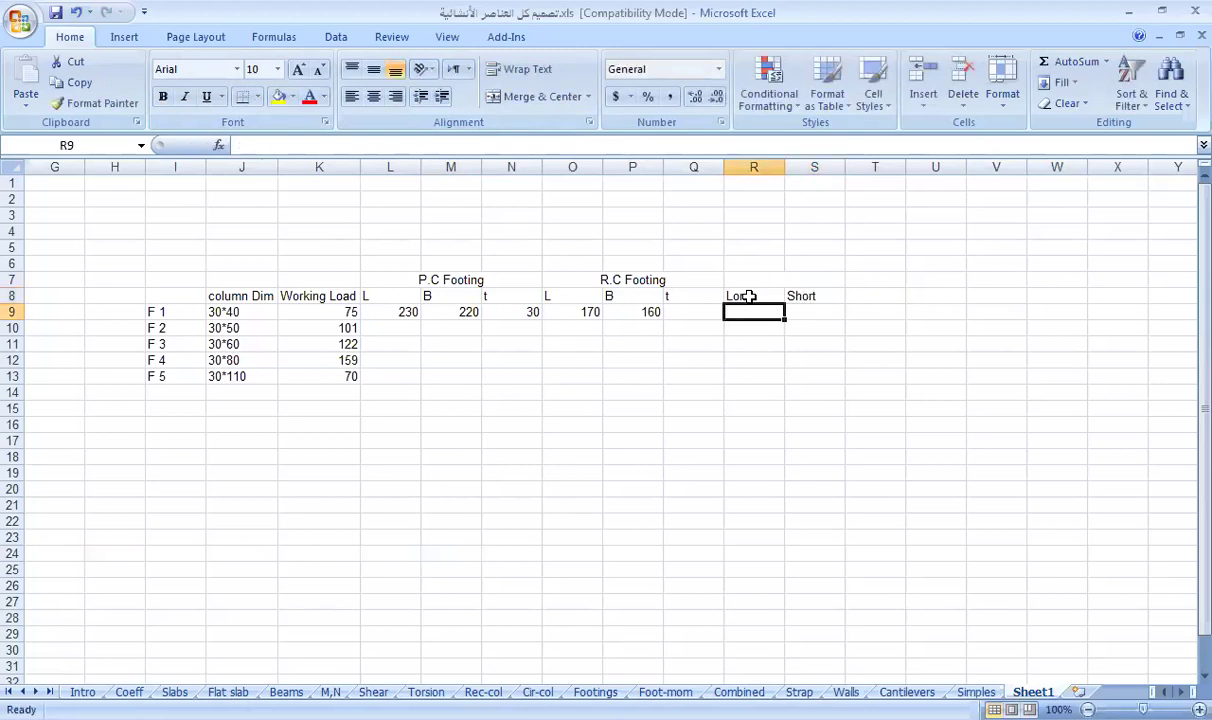
Enter footing F 1's long and short reinforcement as 10 D 16 in cells R9 and S9
type("10")
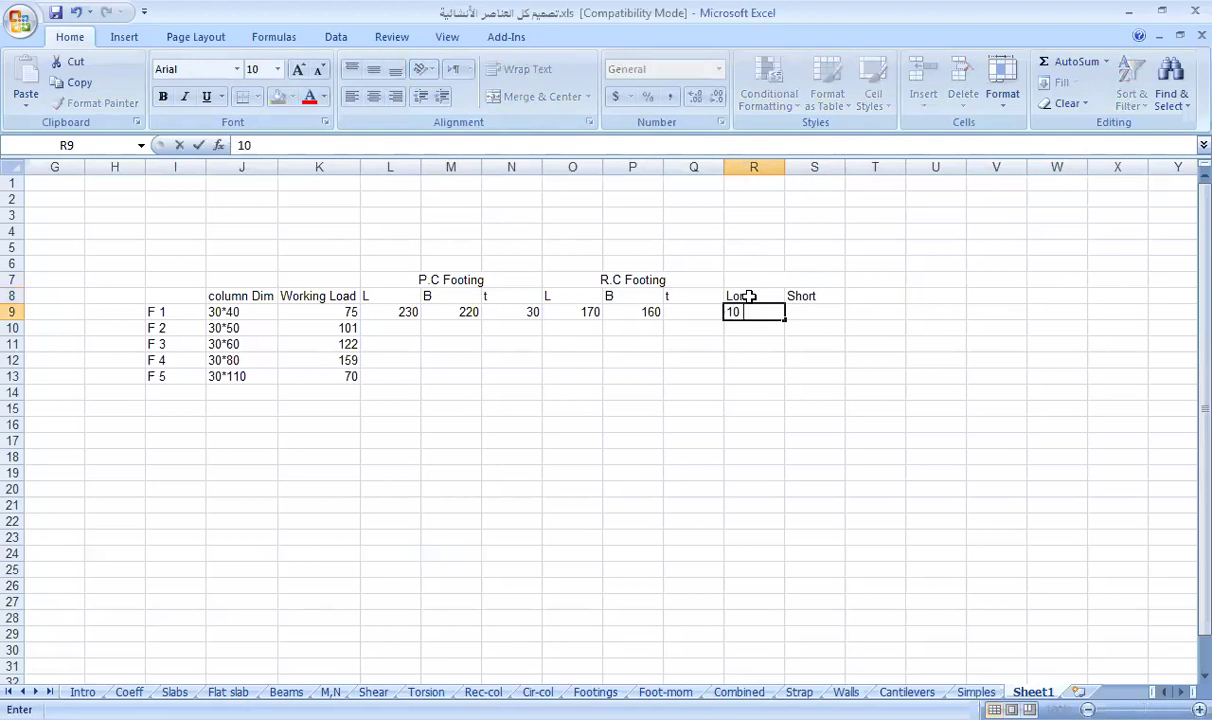
type(" D 16")
key("Tab")
type("10 D 1")
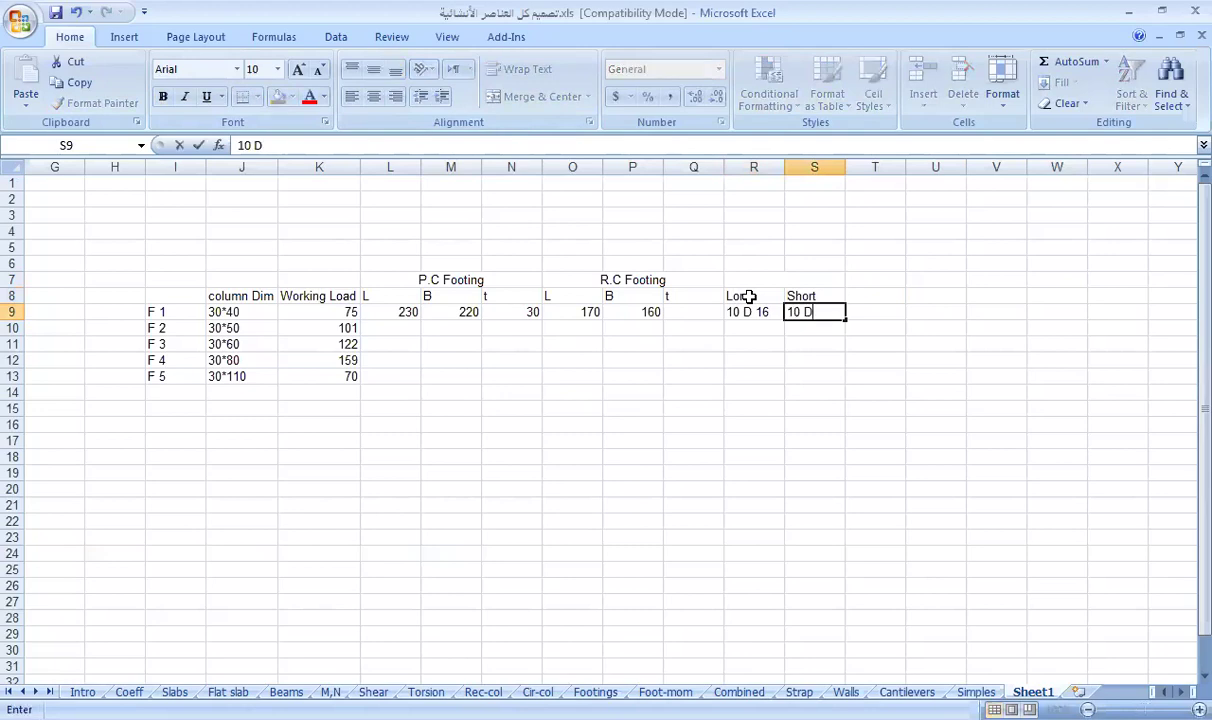
type("6")
key("Return")
Enter footing F 1's R.C thickness 60 in cell Q9
left_click(688, 313)
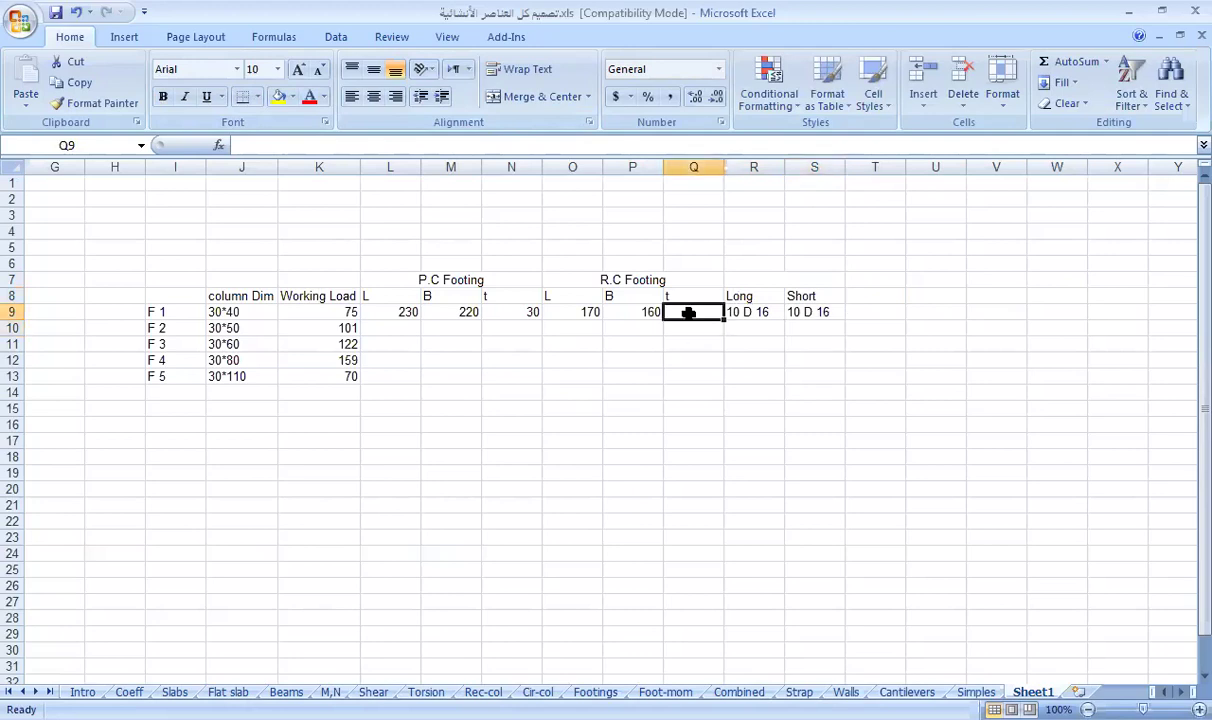
type("60")
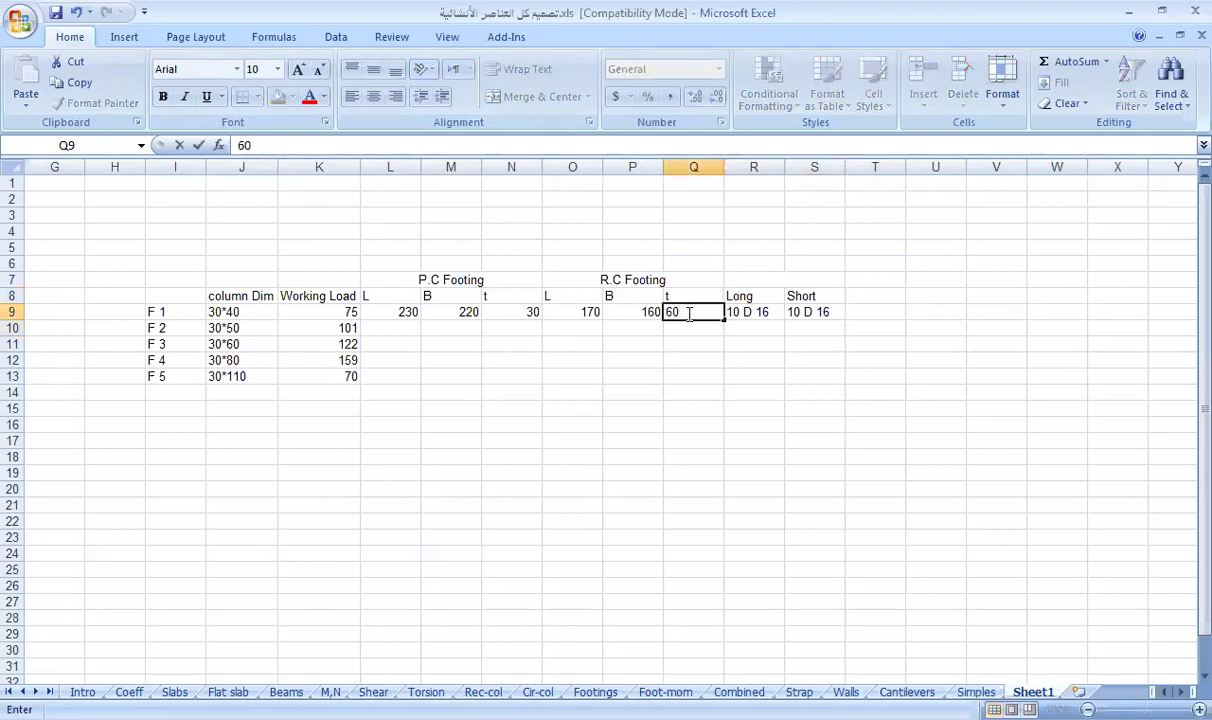
key("Return")
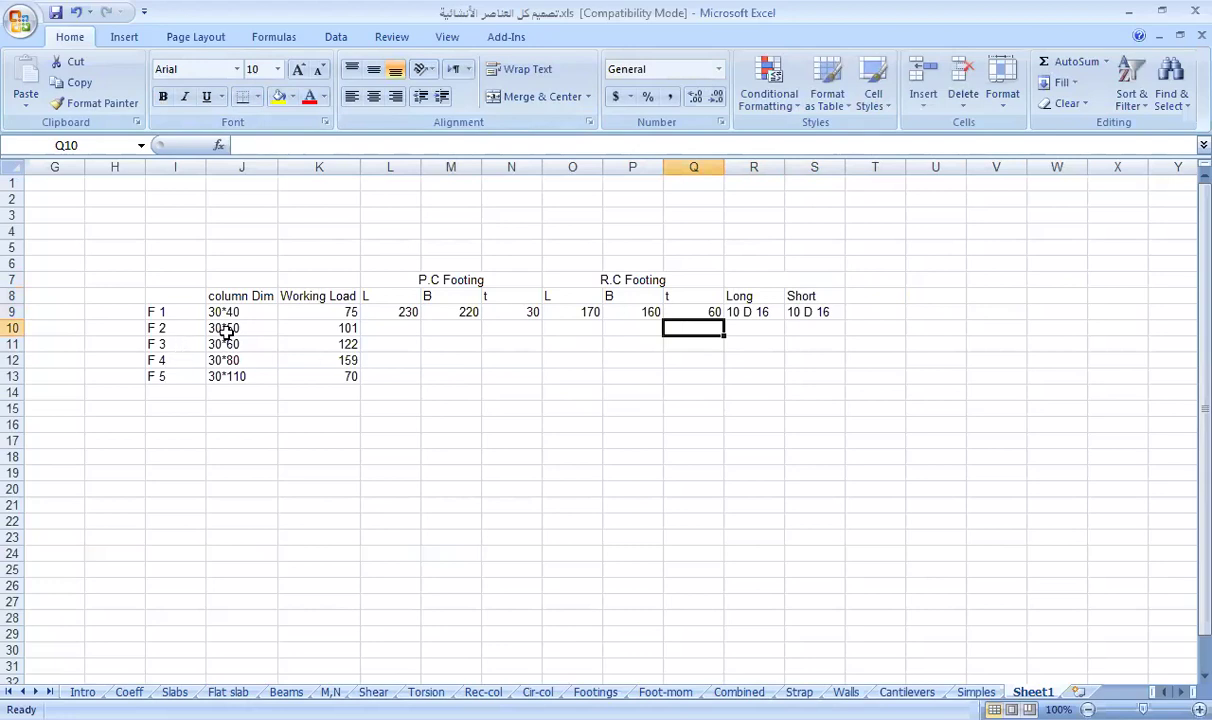
On the Footings sheet, set the inputs for footing F 2: column t to 50 cm and working load to 101 ton
left_click(255, 328)
left_click(328, 327)
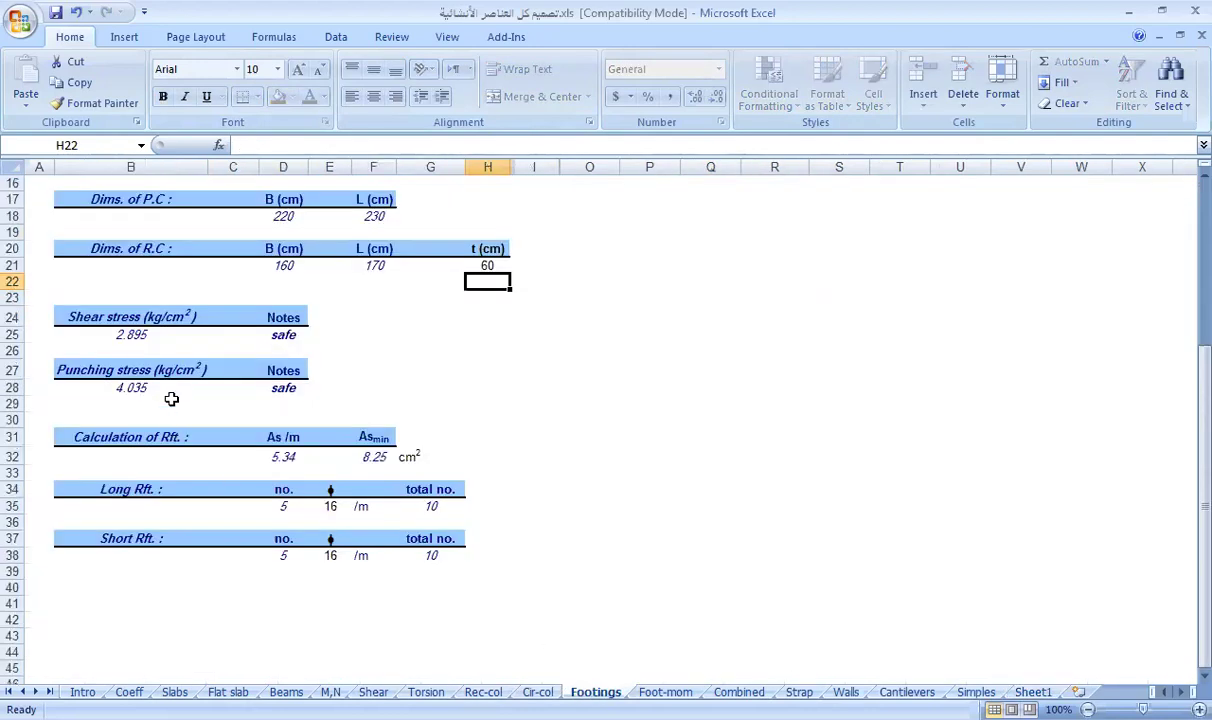
scroll(170, 395, "up", 5)
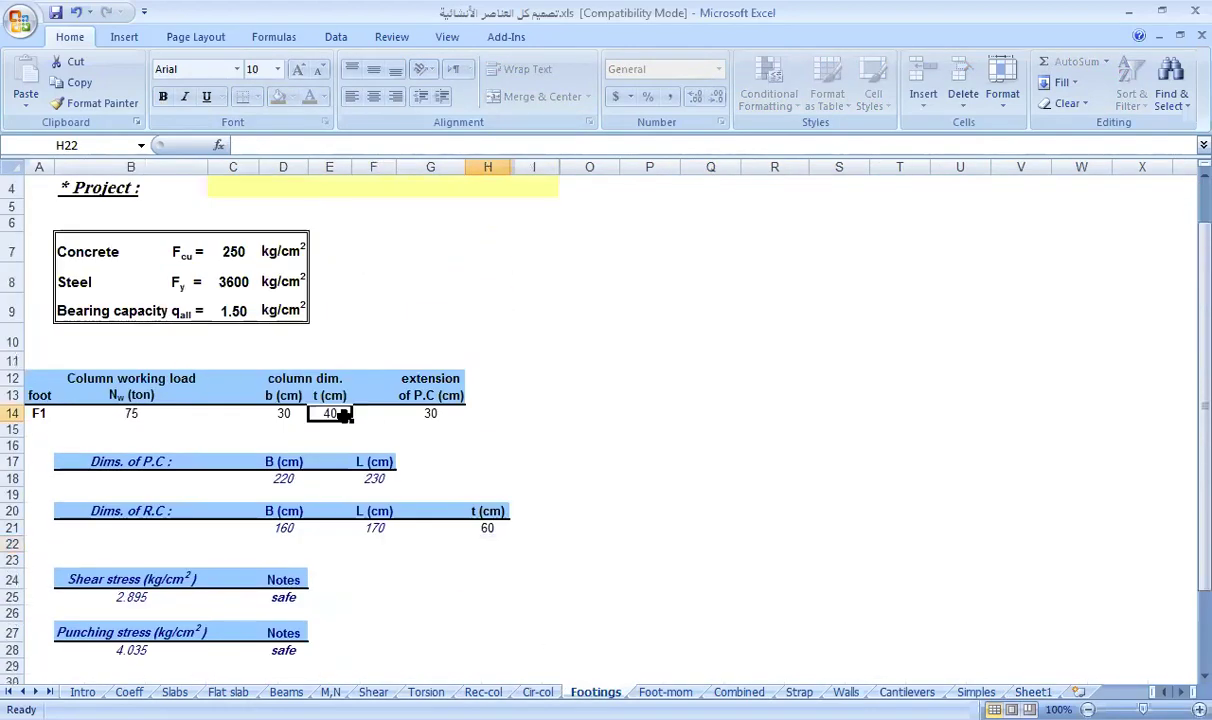
left_click(340, 414)
type("50")
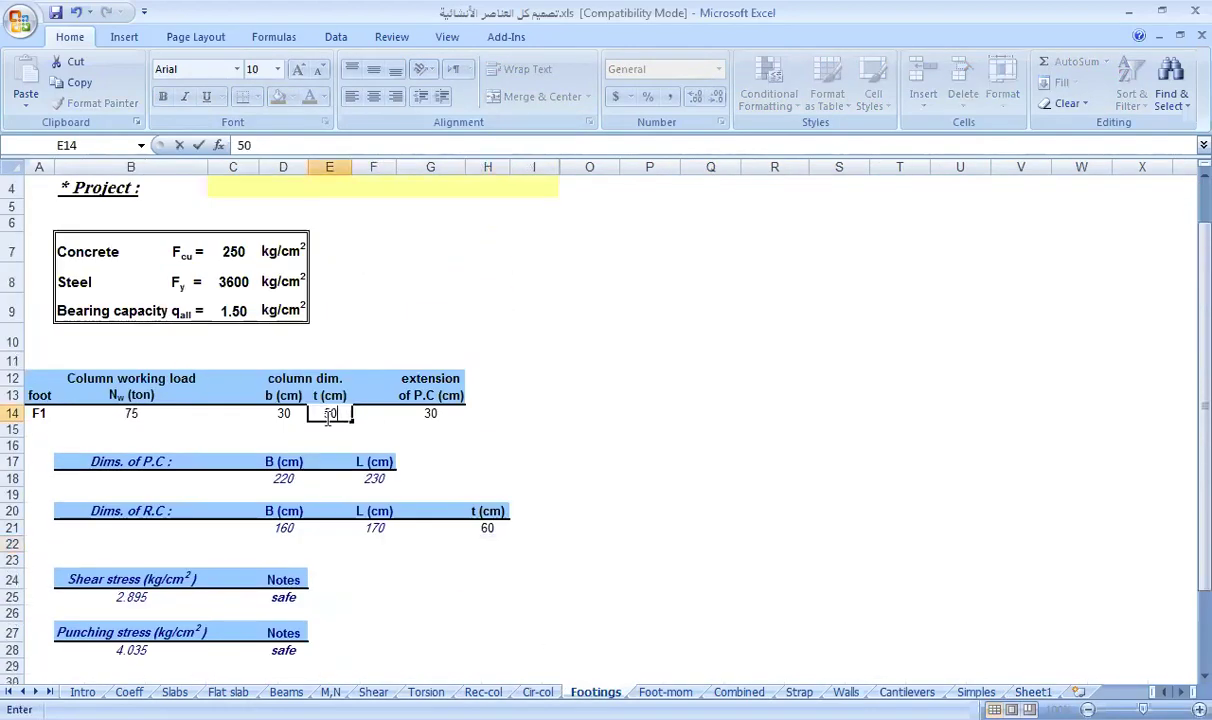
left_click(136, 414)
type("101")
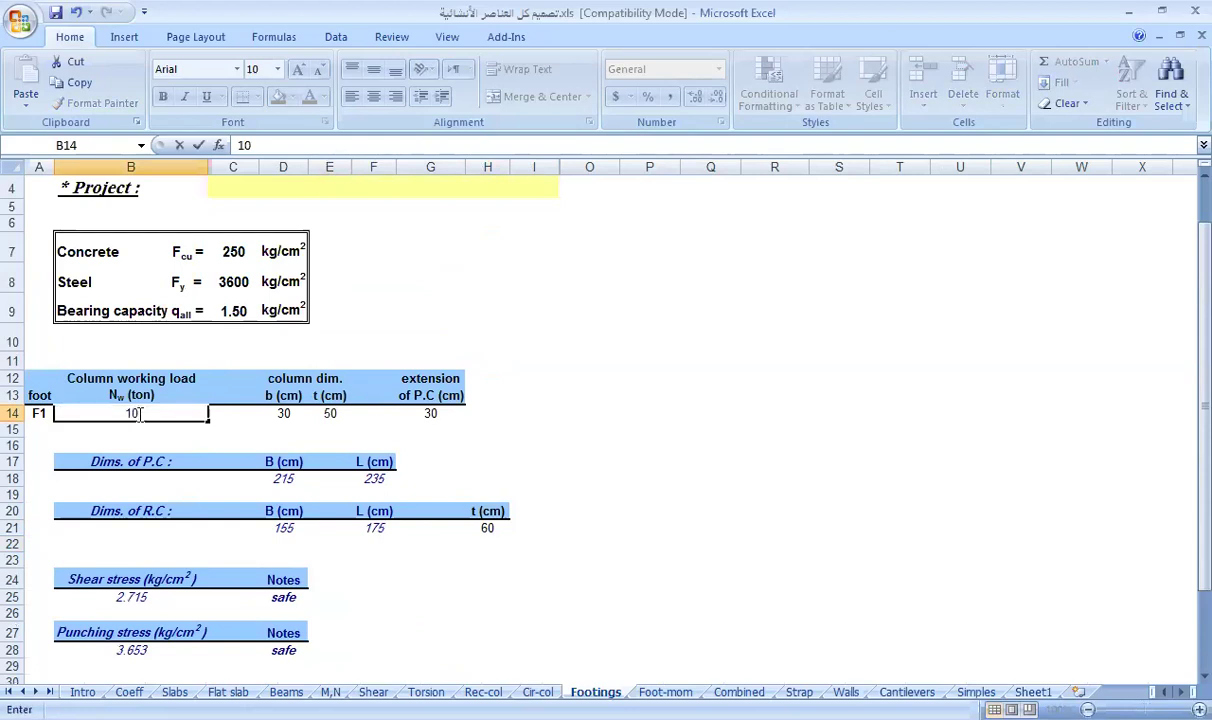
left_click(530, 461)
Commit footing F 2's load, check its P.C dimensions, and enter L 270, B 250 and t 30 in Sheet1 cells L10 to N10
left_click(295, 479)
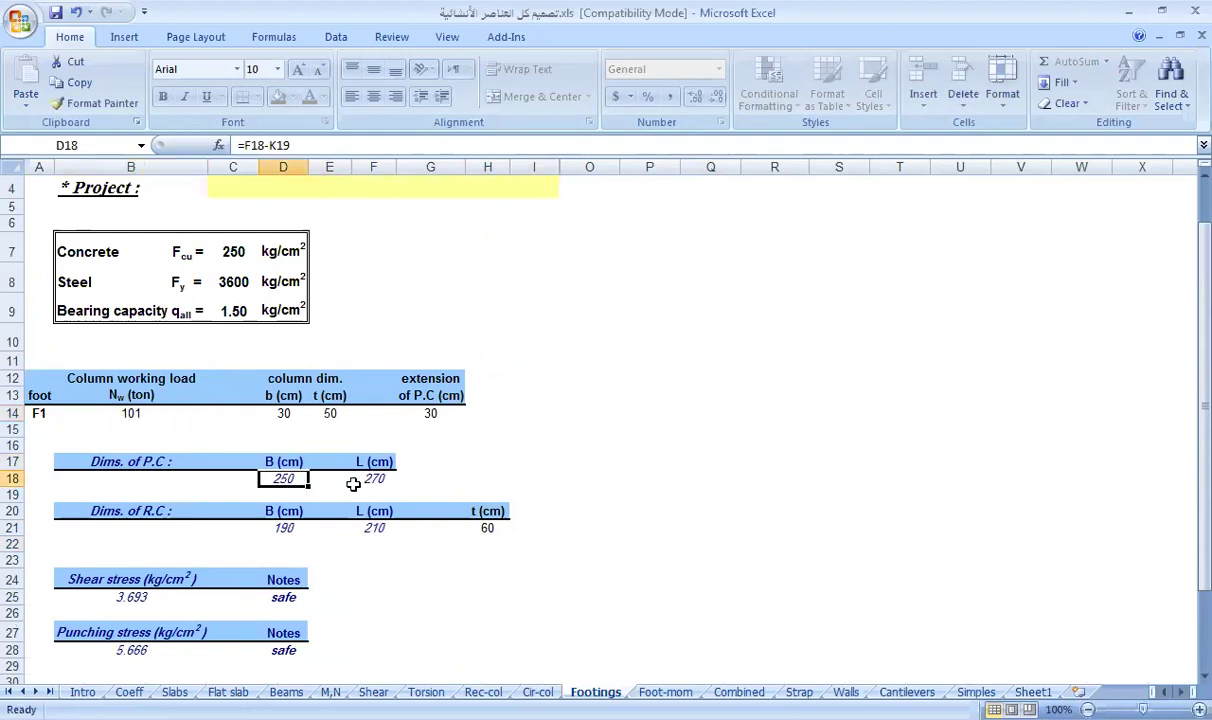
left_click(374, 479)
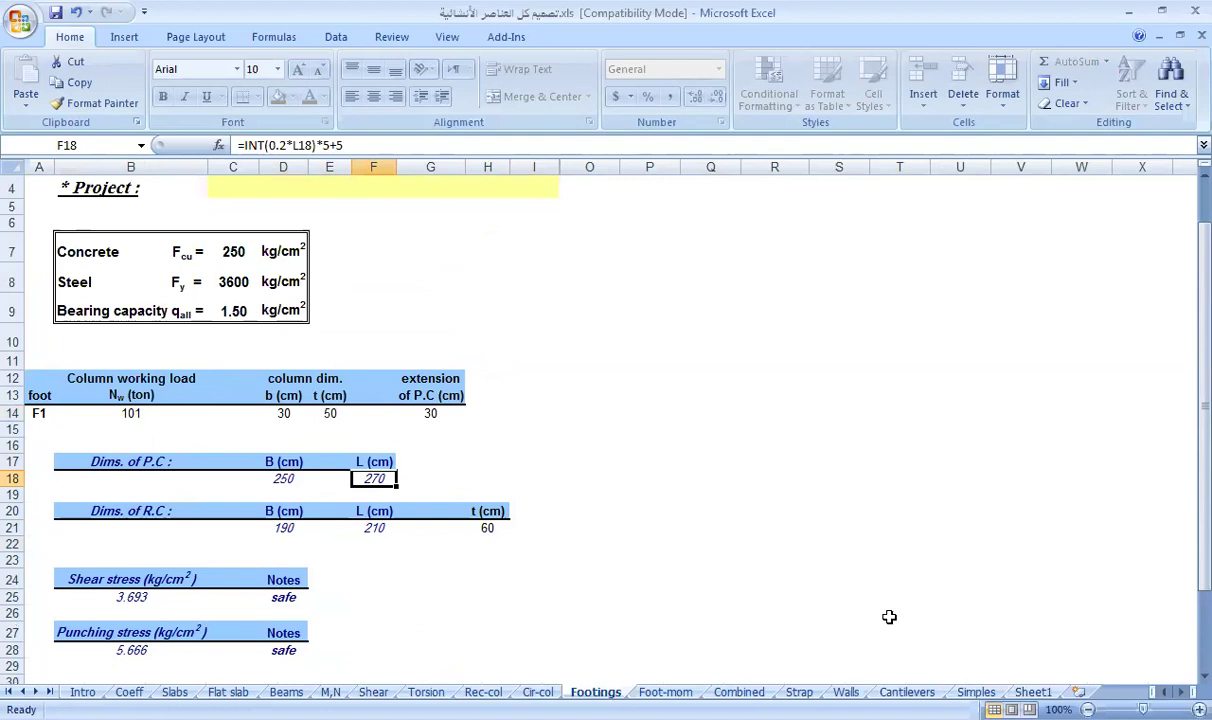
scroll(645, 590, "down", 2)
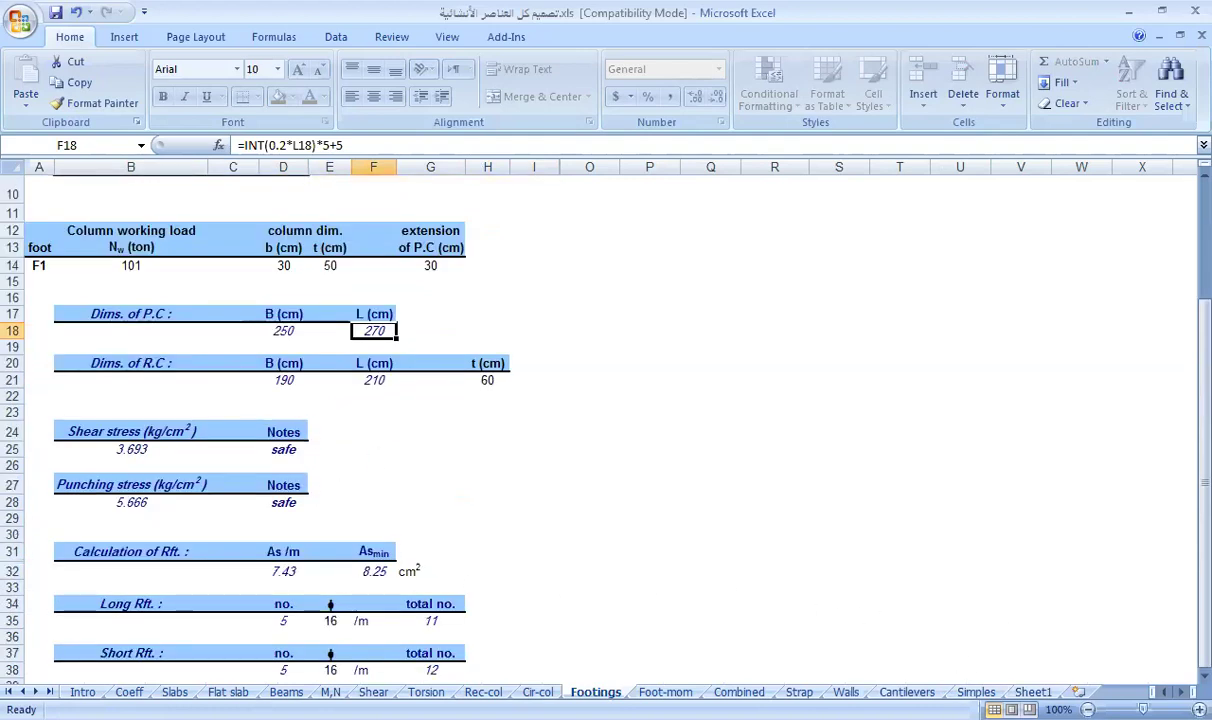
left_click(1033, 692)
left_click(388, 332)
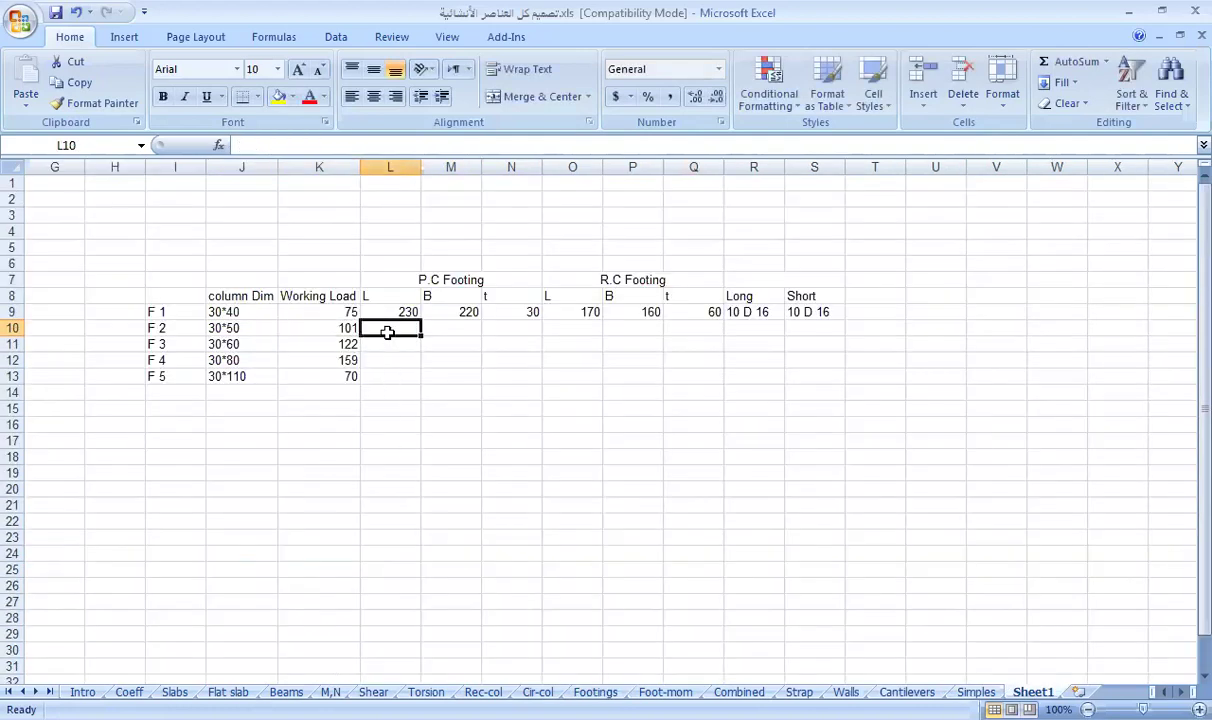
type("270")
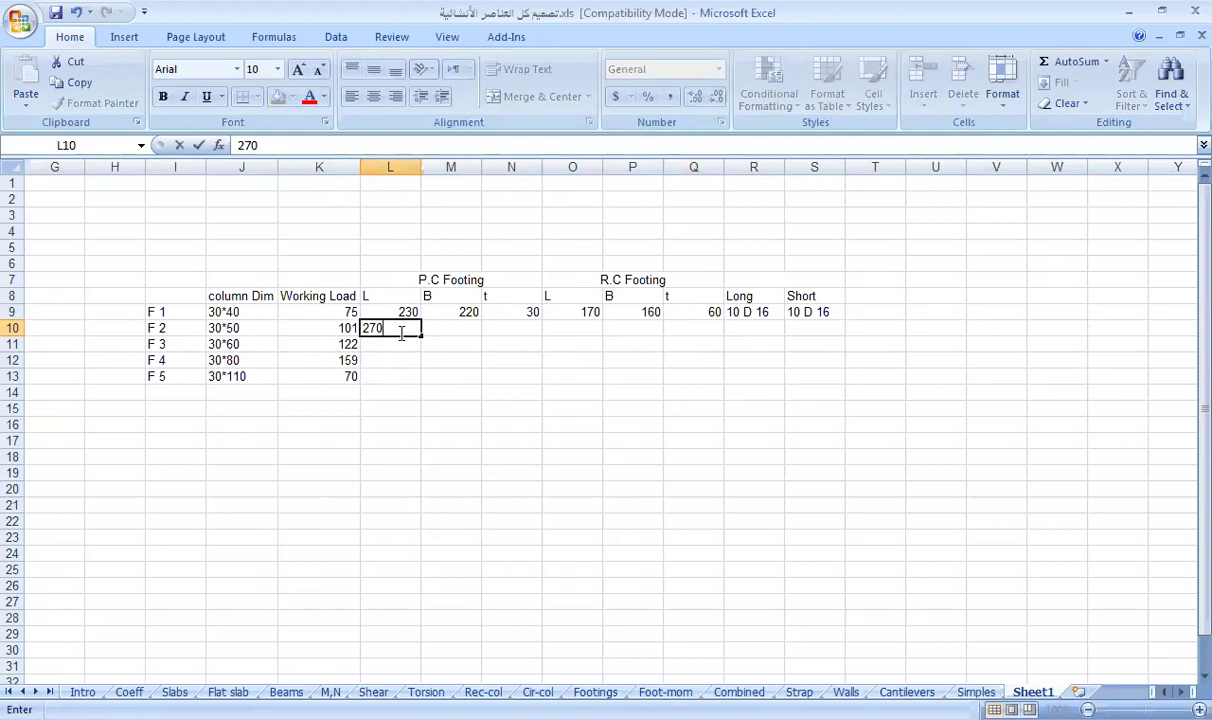
left_click(436, 336)
type("250")
left_click(487, 338)
left_click(489, 332)
type("30")
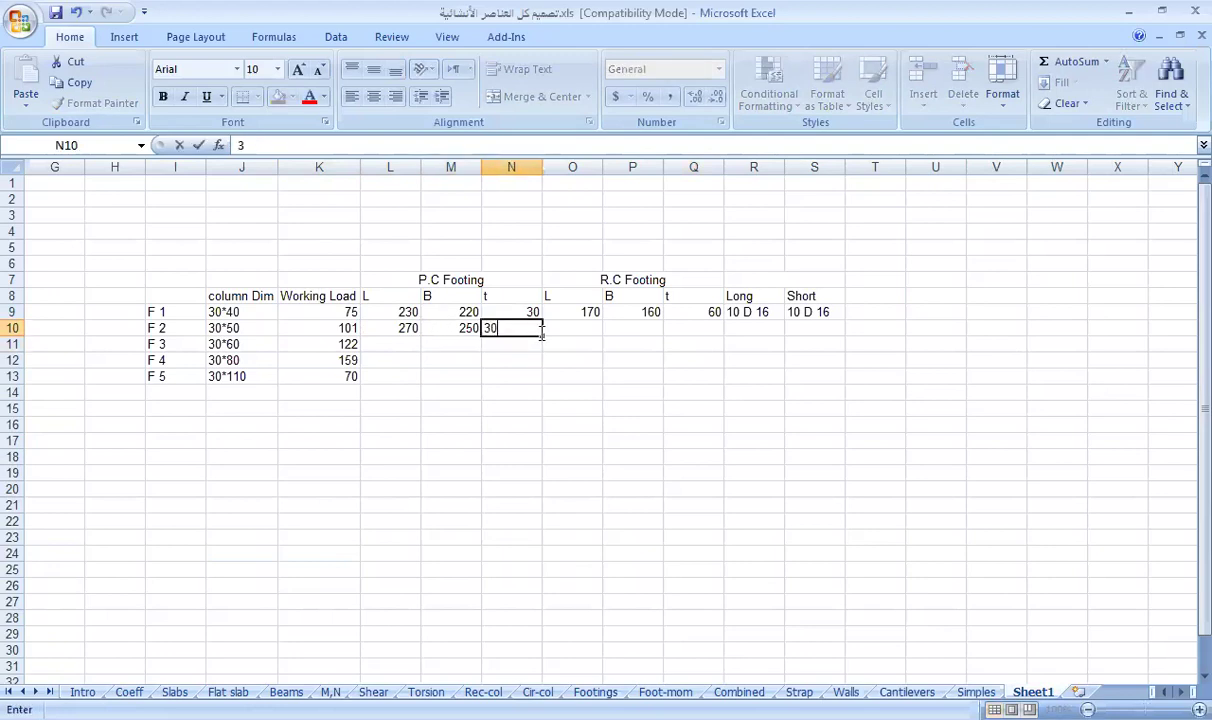
Enter footing F 2's R.C dimensions L 210, B 190 and t 60 in cells O10 to Q10
left_click(555, 329)
type("210")
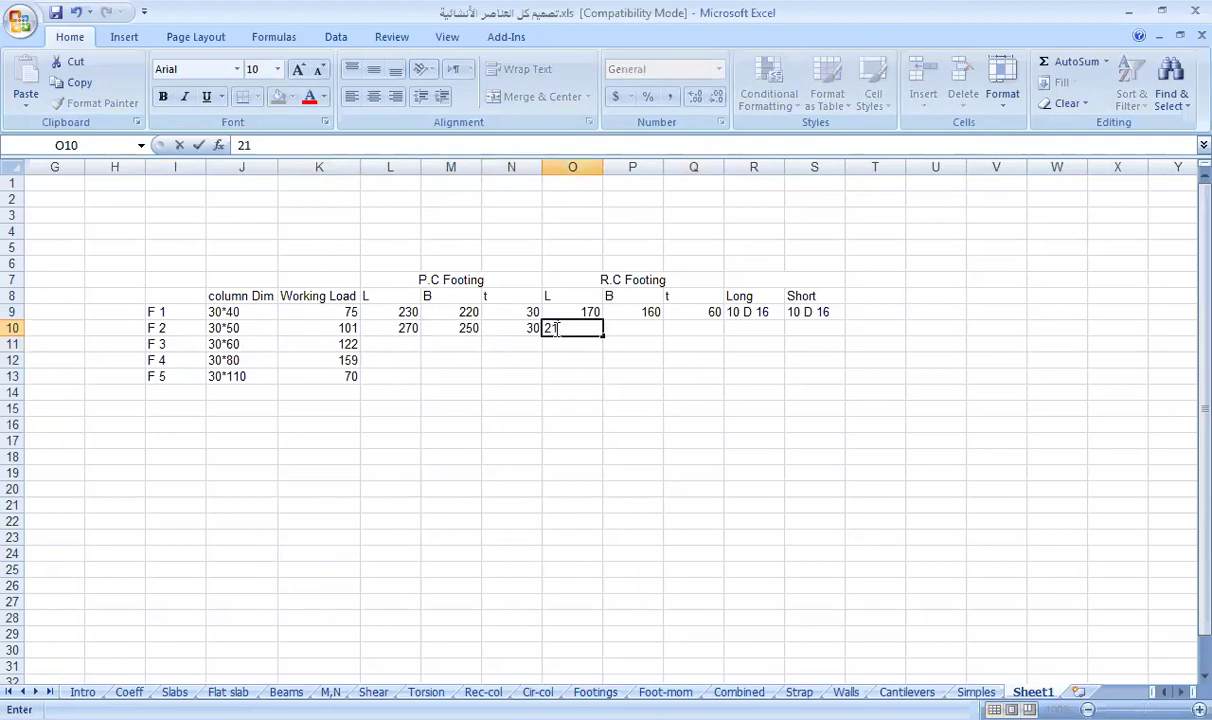
left_click(636, 330)
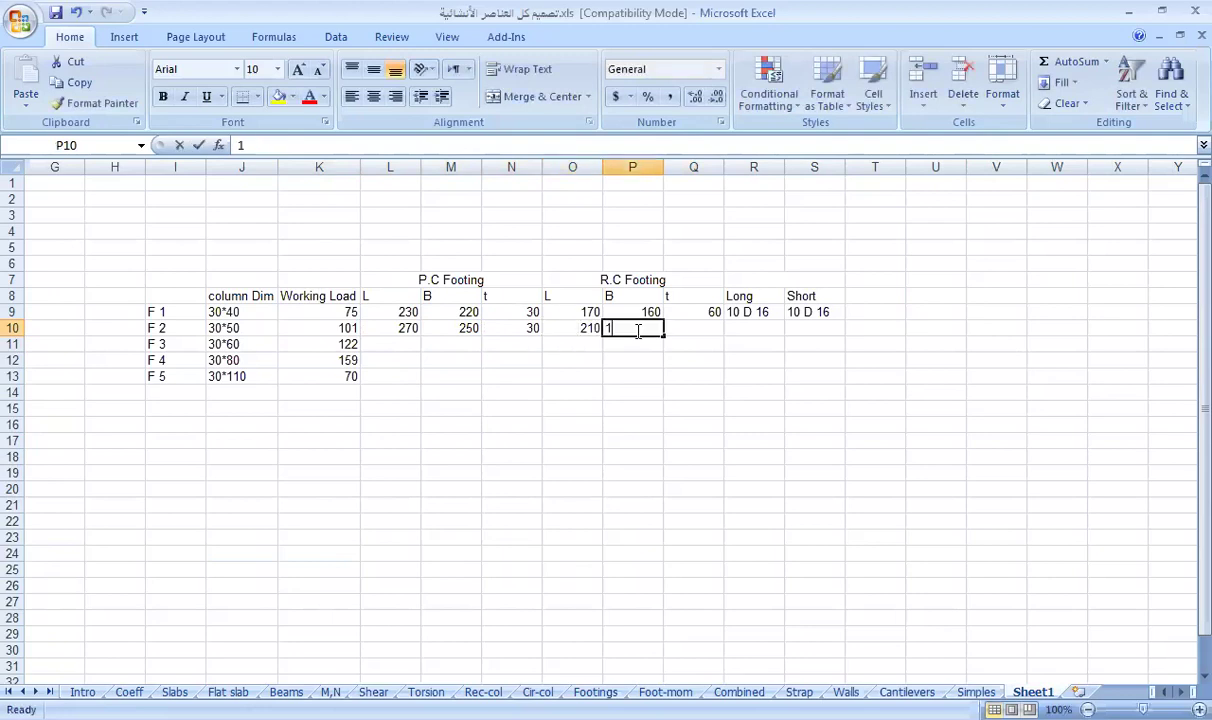
type("190")
left_click(702, 329)
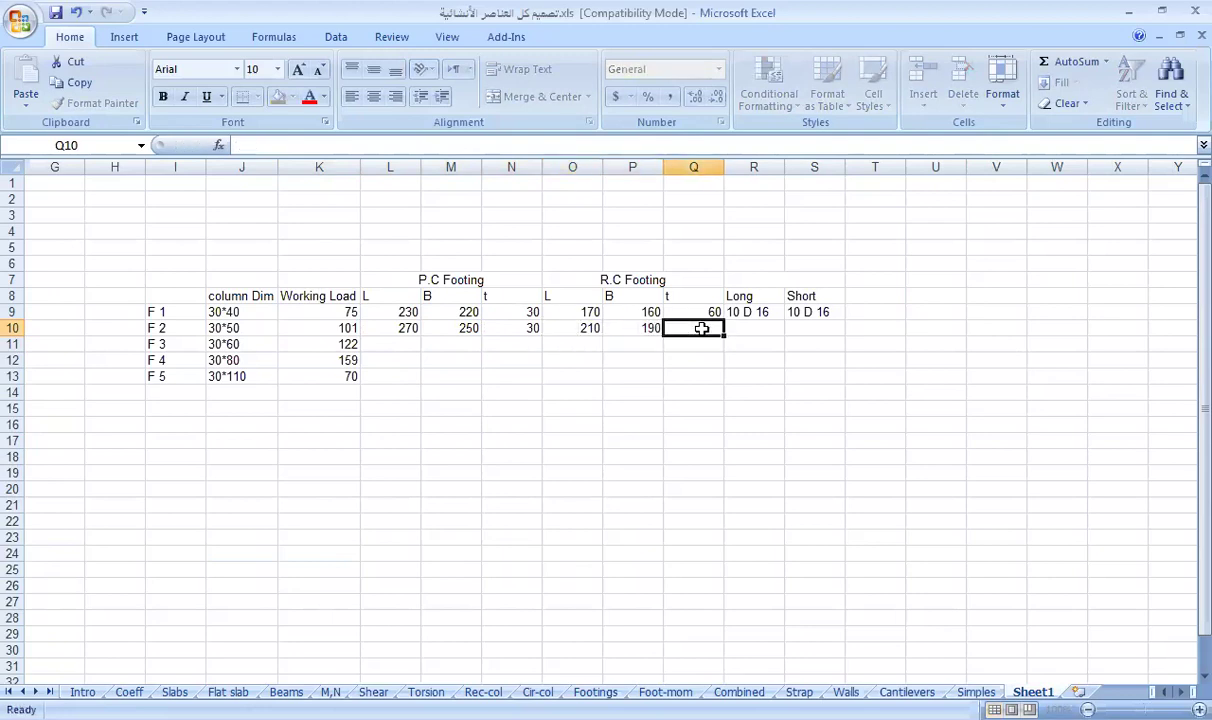
type("60")
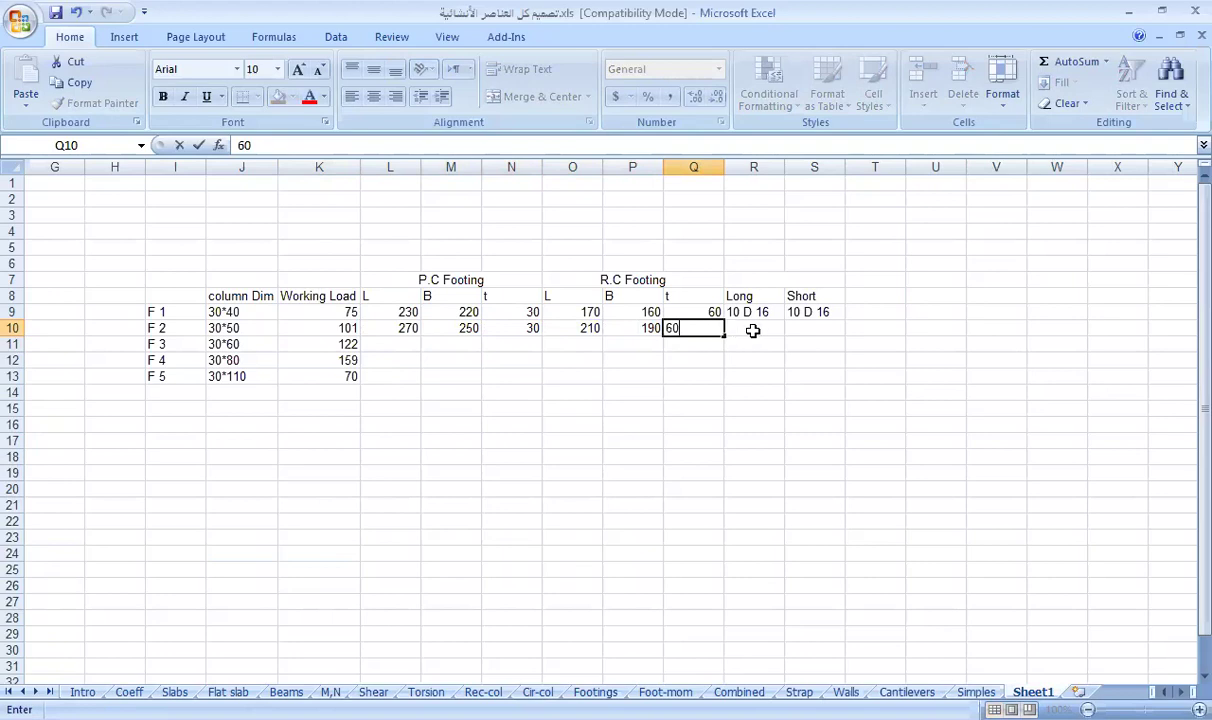
Check footing F 2's total bar counts on the Footings sheet and enter 11 D 16 long and 12 D 16 short in Sheet1 cells R10 and S10
left_click(755, 329)
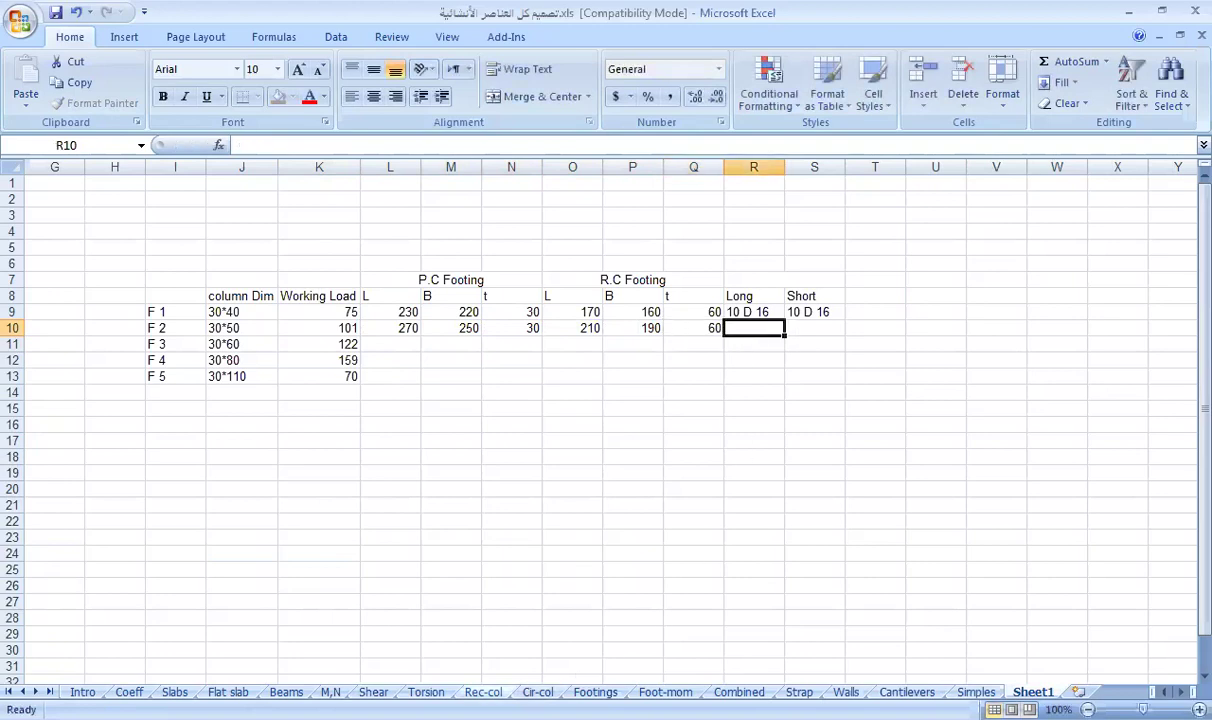
left_click(595, 692)
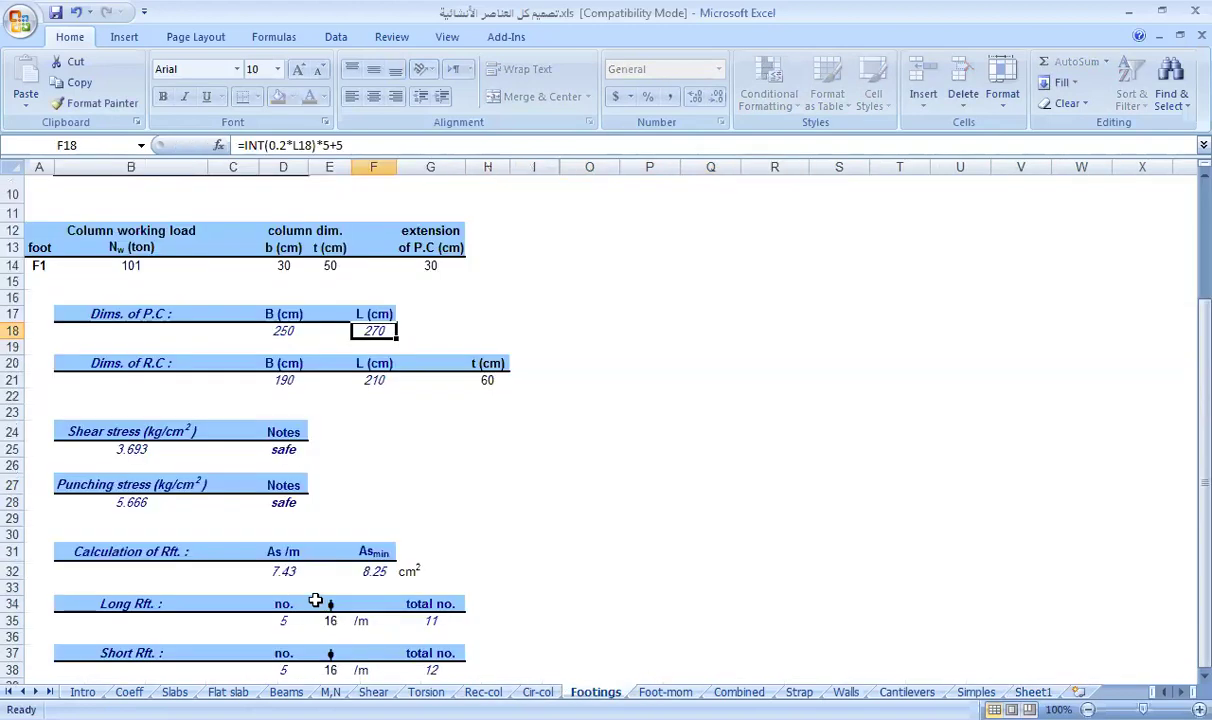
scroll(299, 568, "down", 2)
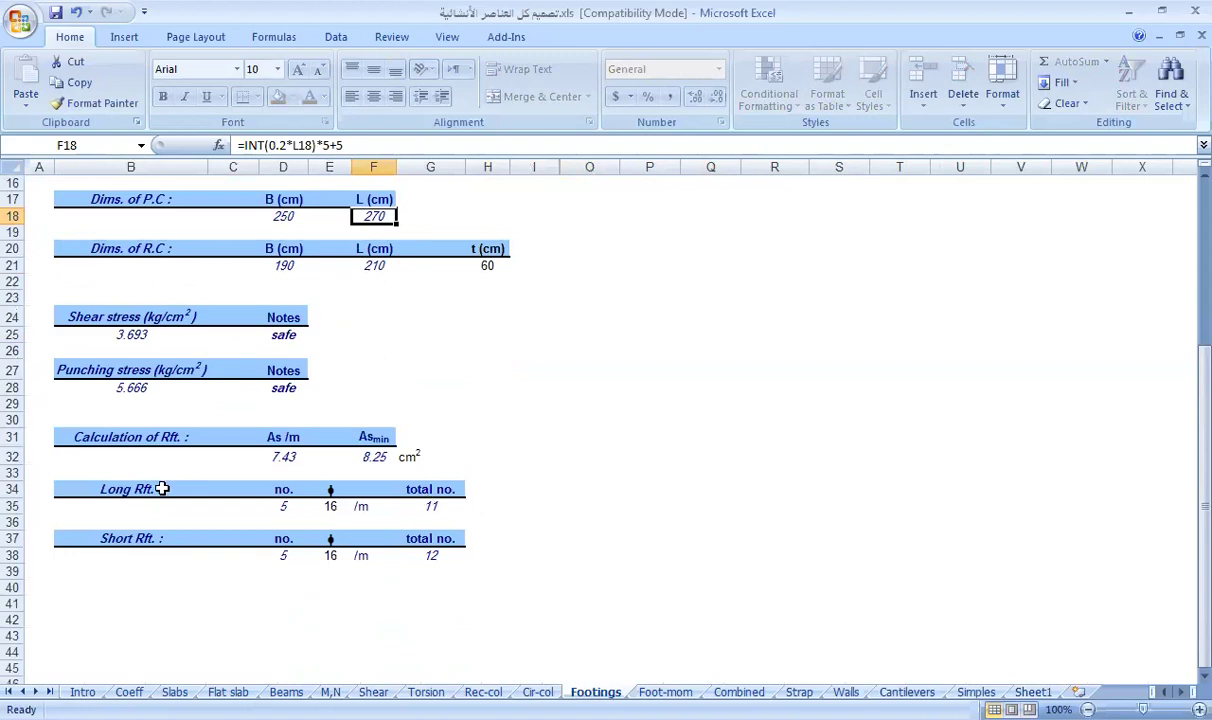
left_click(431, 505)
left_click(430, 555)
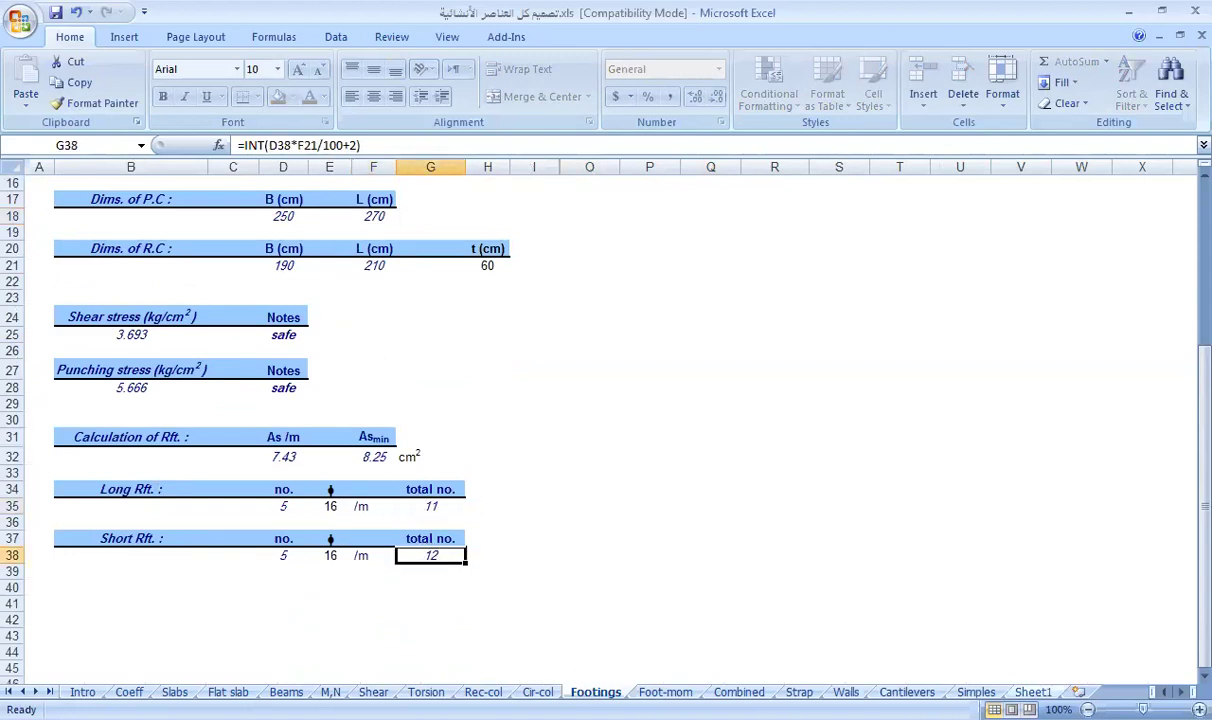
left_click(1033, 692)
type("11 F")
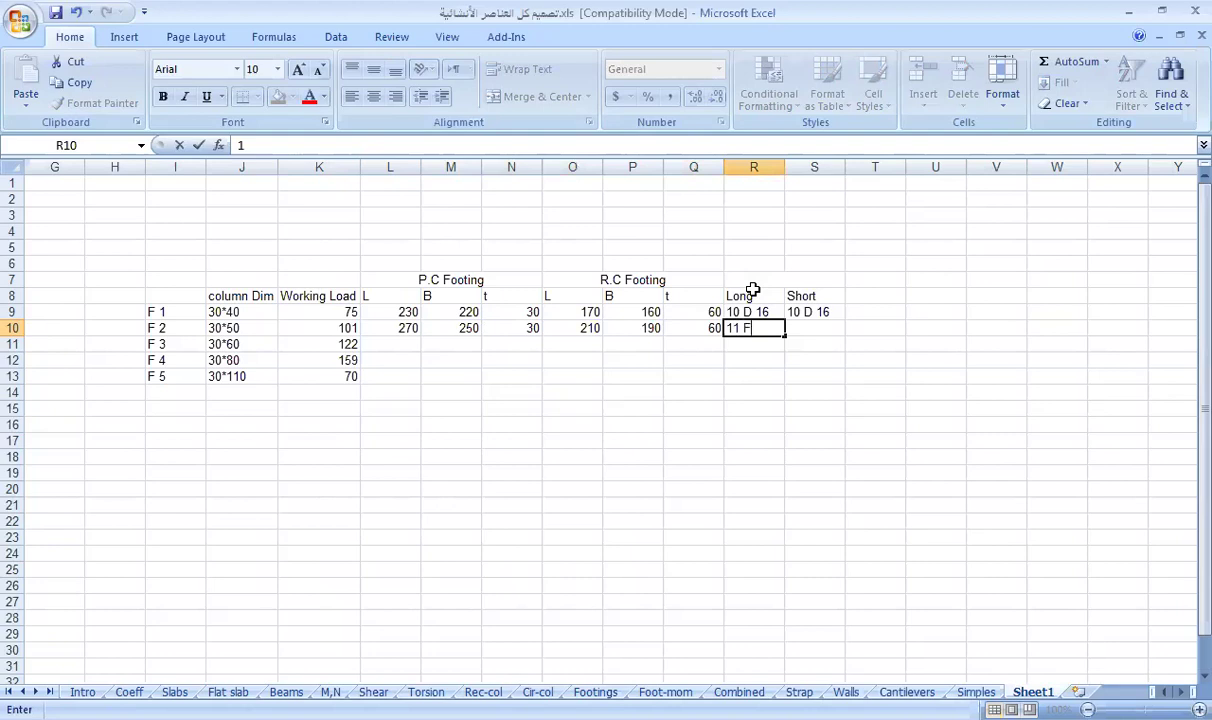
key("BackSpace")
type("D 16")
key("Tab")
type("12 D 16")
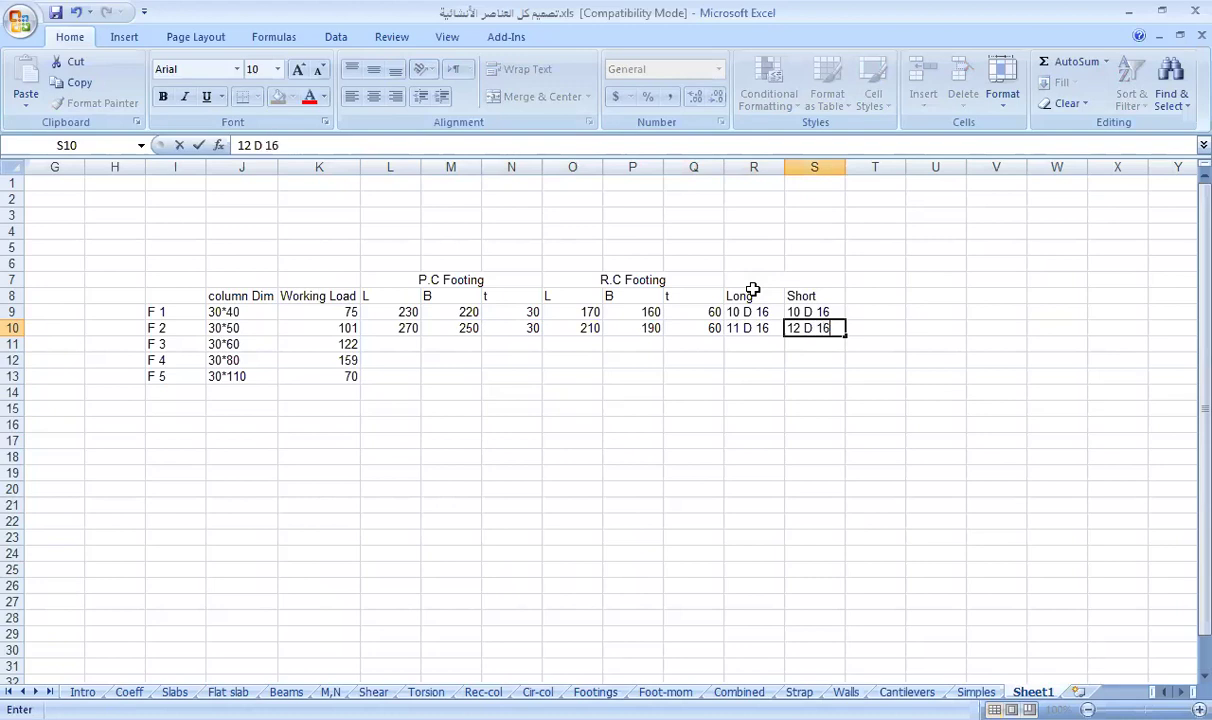
key("Return")
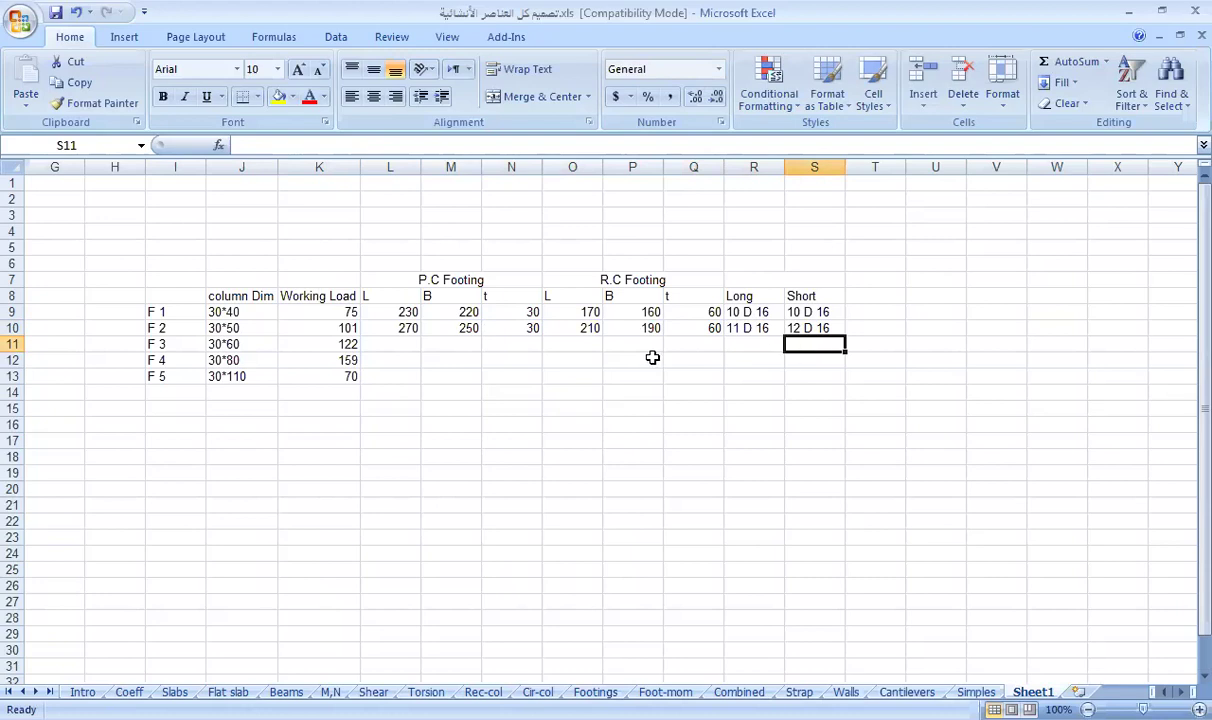
left_click(790, 334)
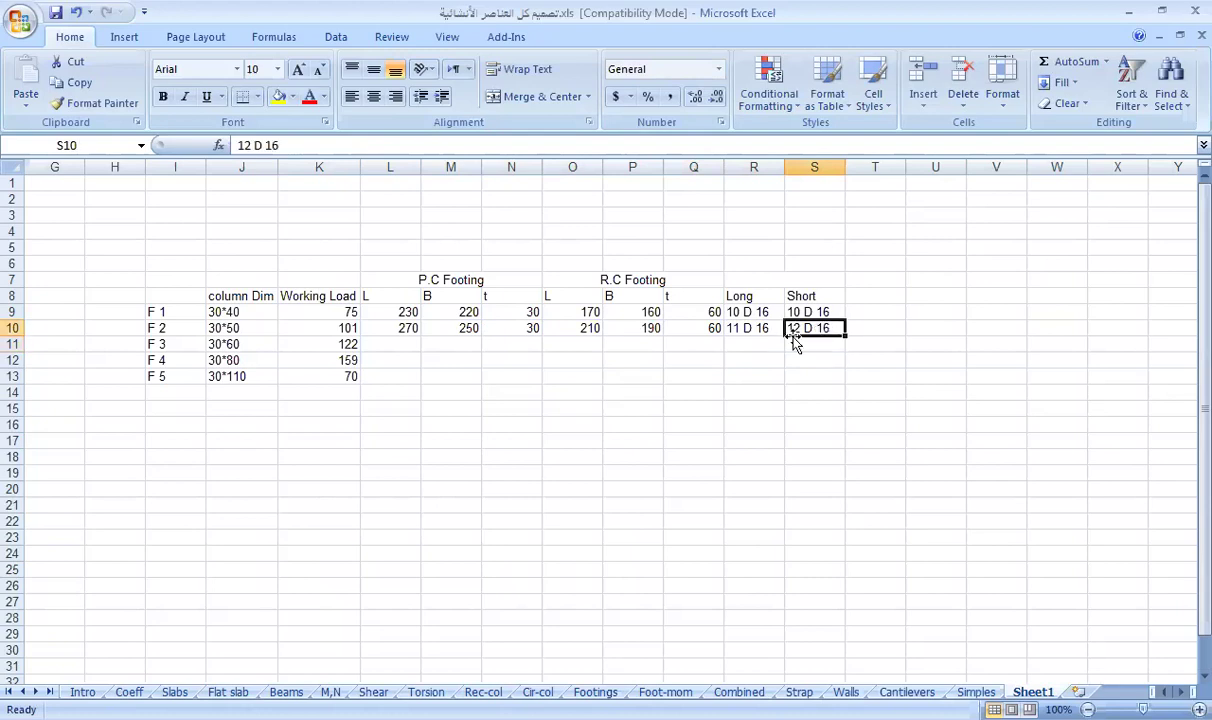
left_click(575, 331)
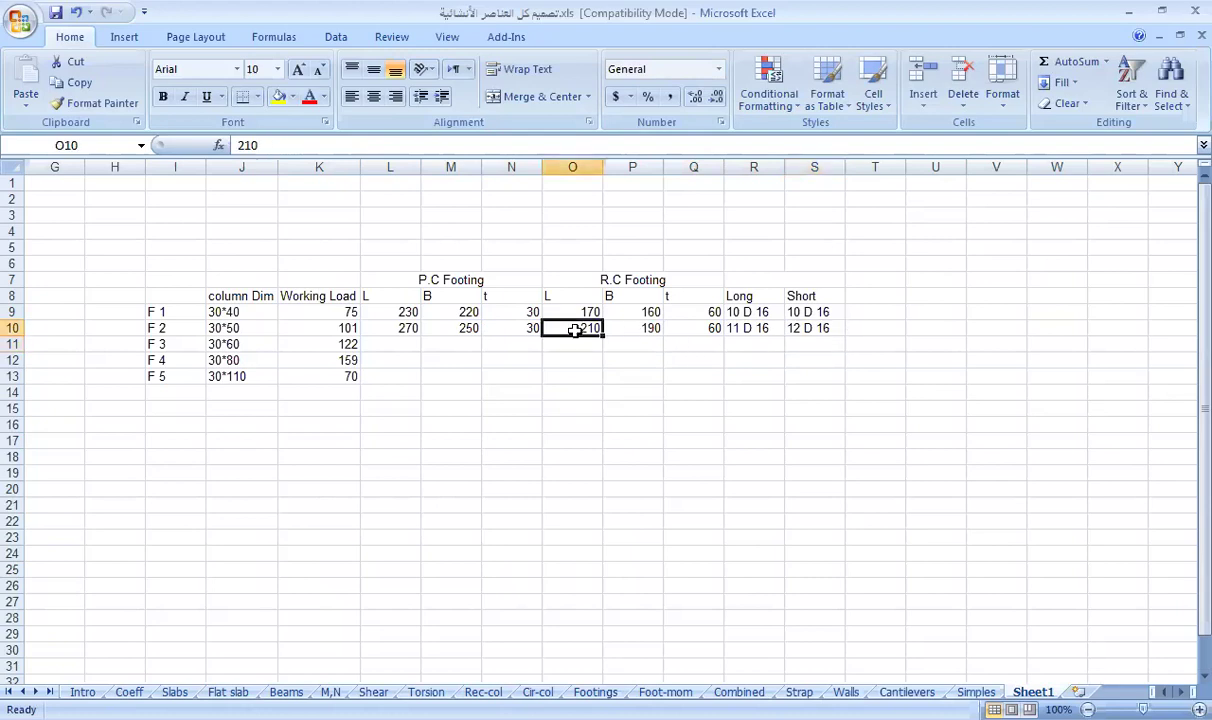
left_click(778, 330)
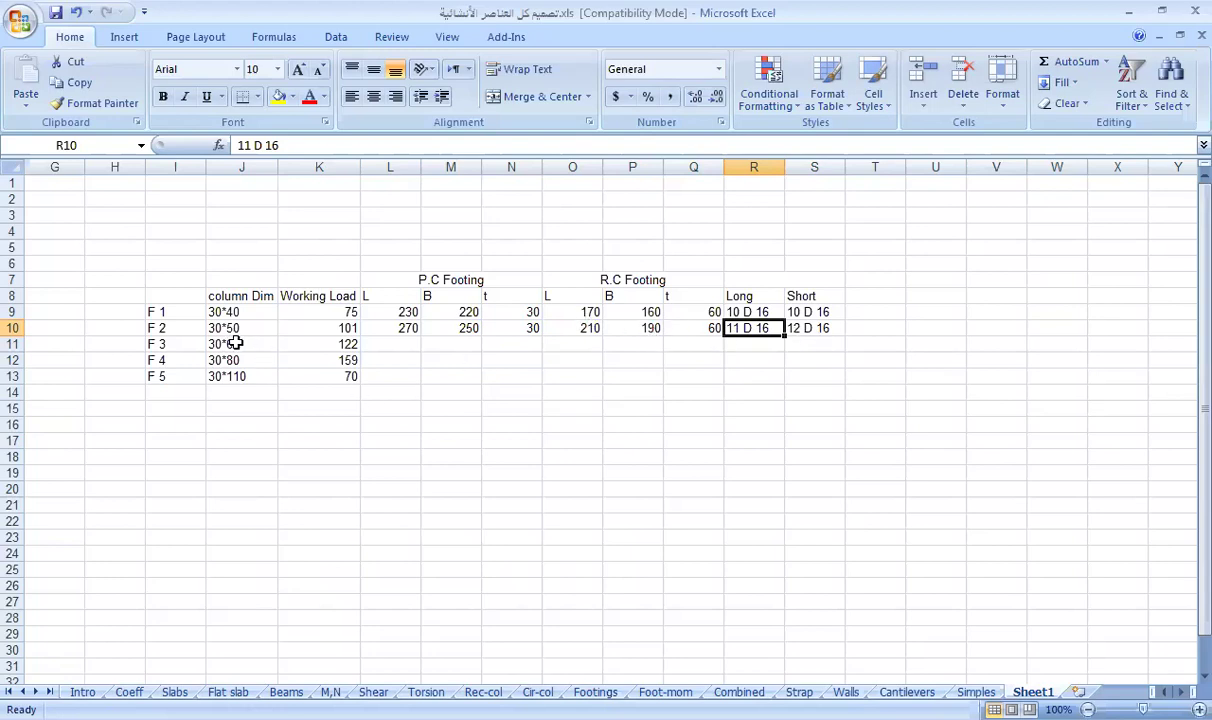
On the Footings sheet, set the inputs for footing F 3: column t to 60 cm and working load to 122 ton
left_click(340, 344)
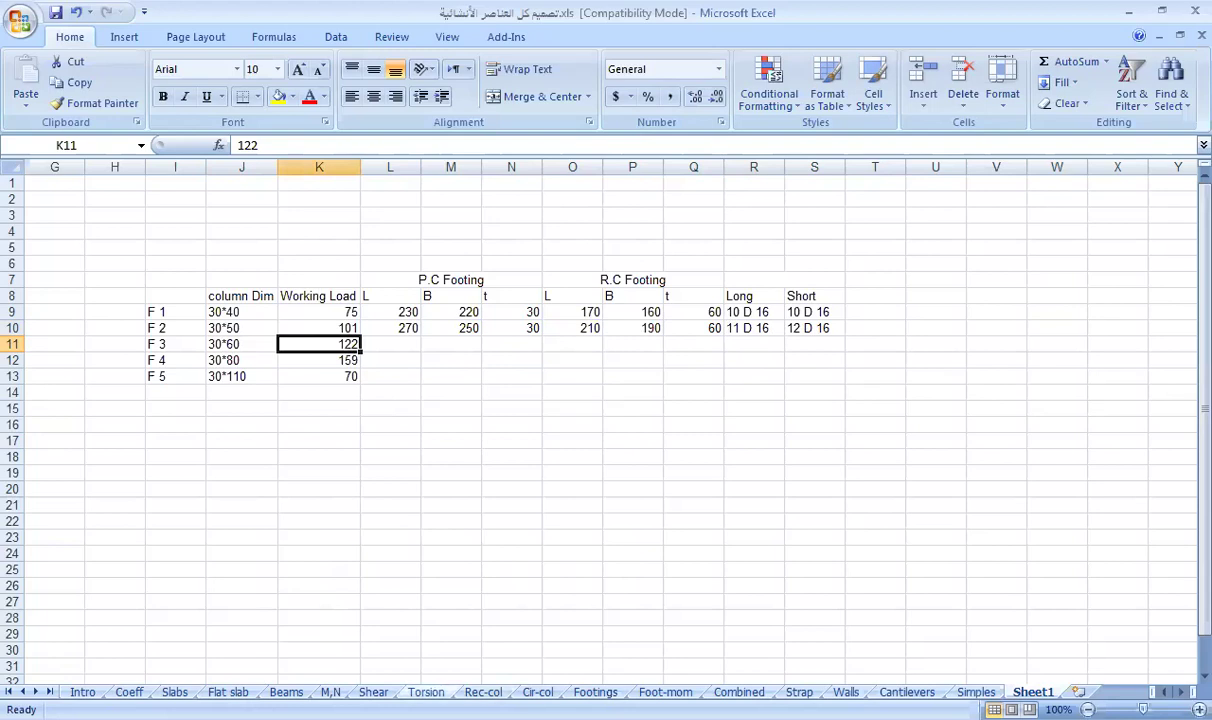
left_click(596, 692)
scroll(340, 345, "up", 2)
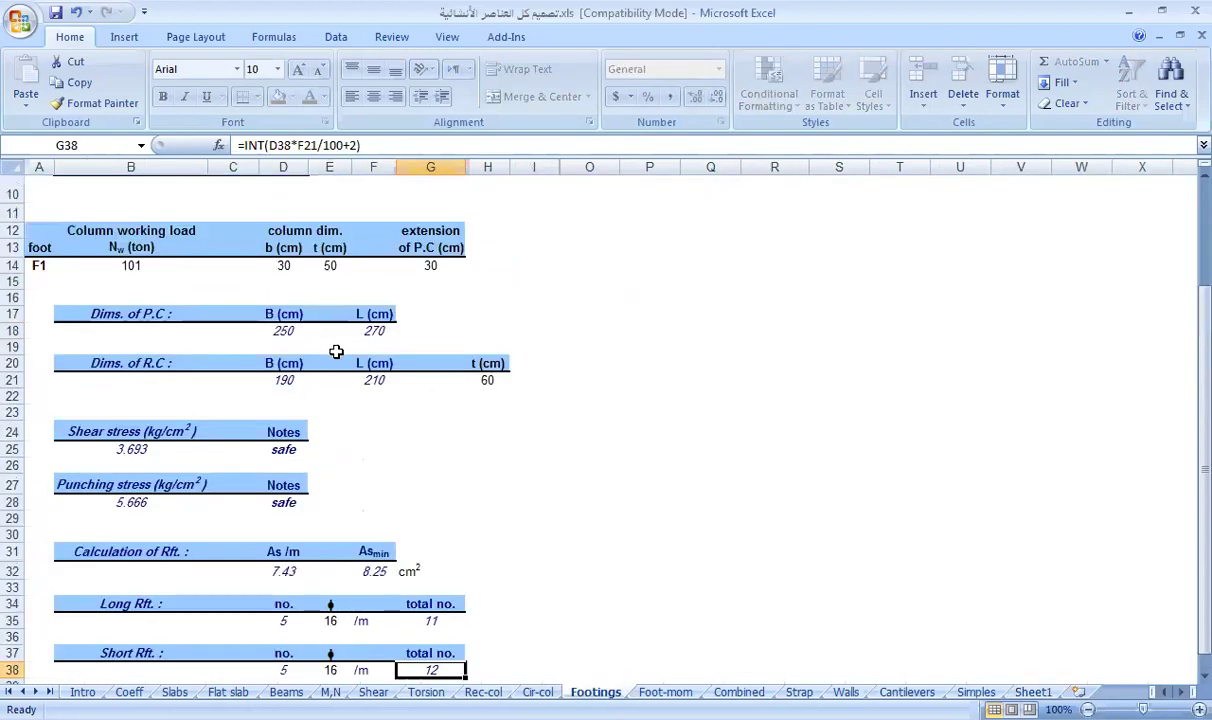
left_click(330, 264)
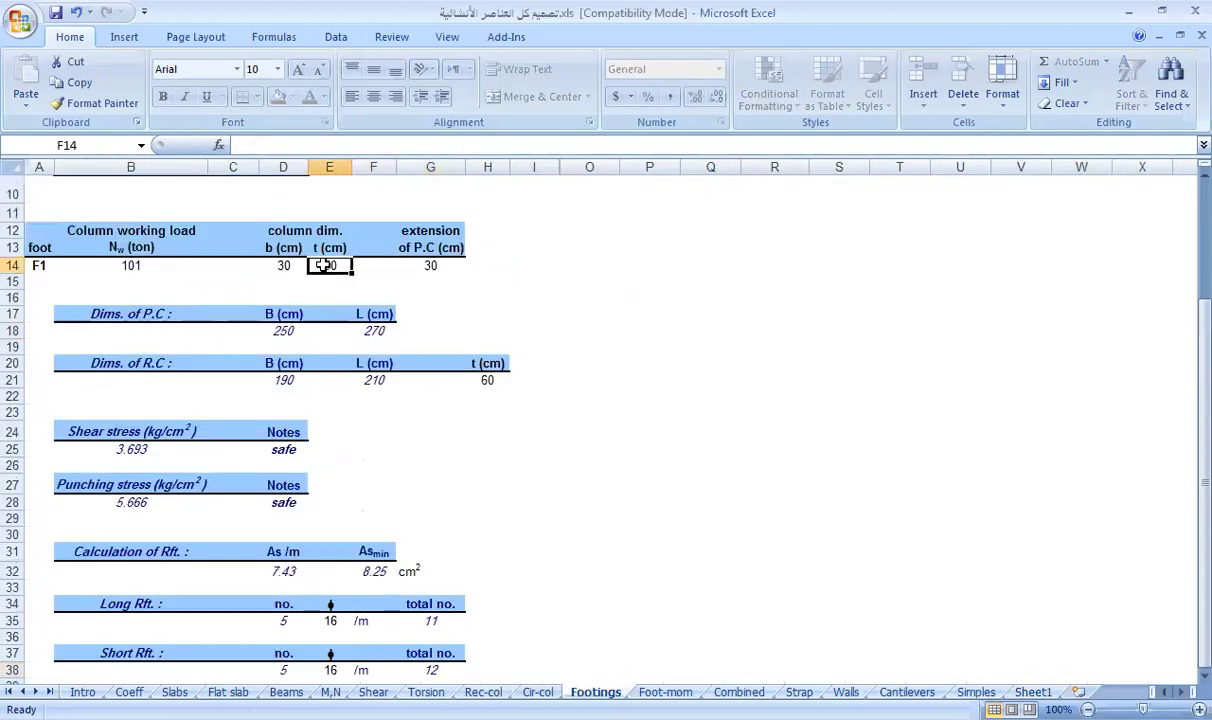
type("60")
left_click(165, 265)
type("122")
left_click(487, 281)
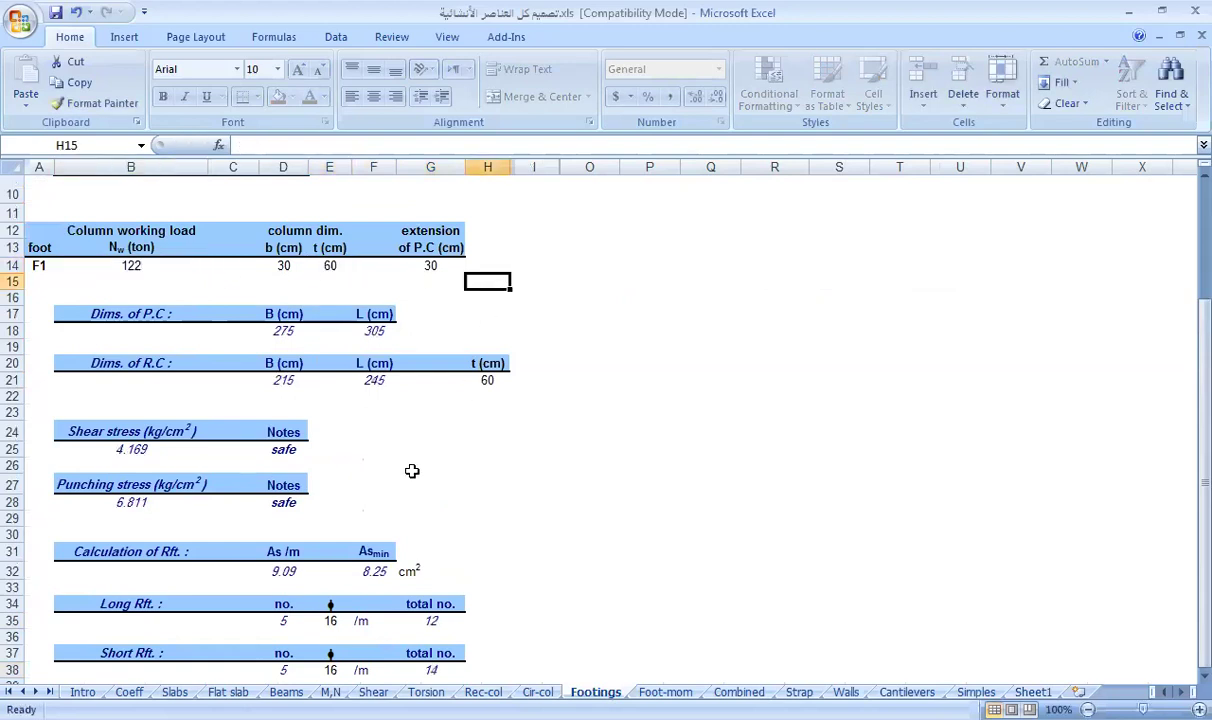
Check footing F 3's P.C dimensions and enter them rounded up as L 310 and B 280 in Sheet1 cells L11 and M11
left_click(360, 344)
left_click(362, 332)
left_click(293, 335)
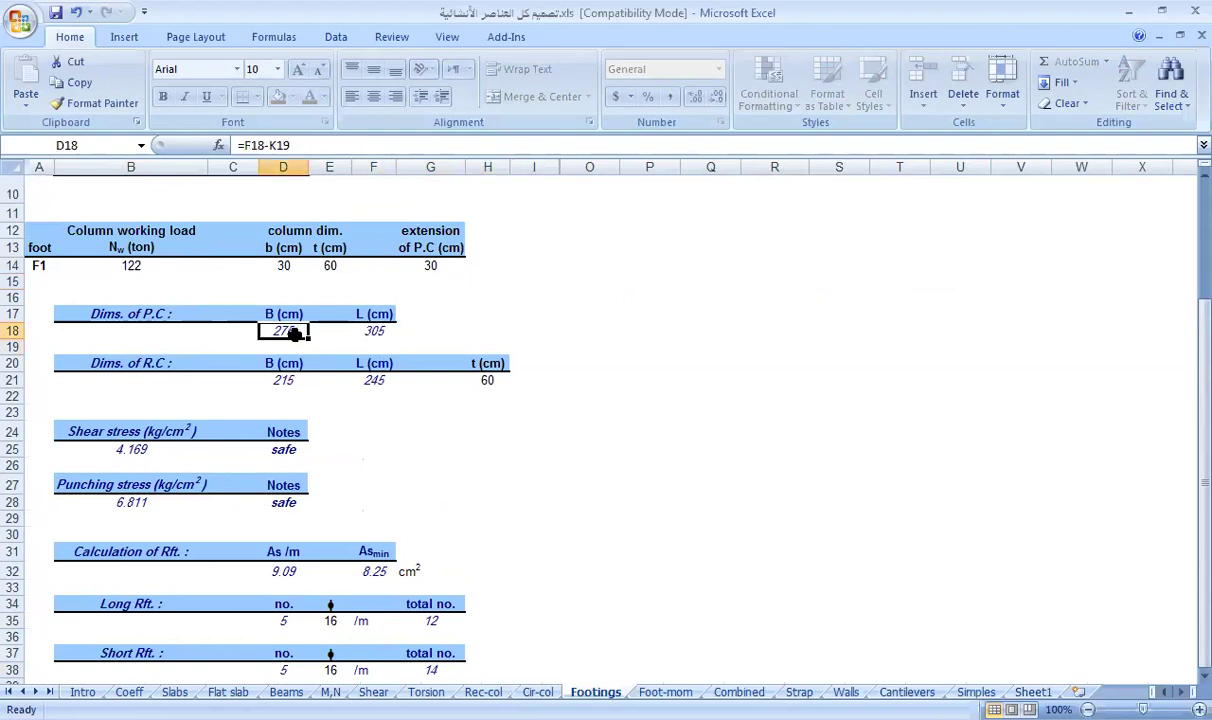
left_click(376, 333)
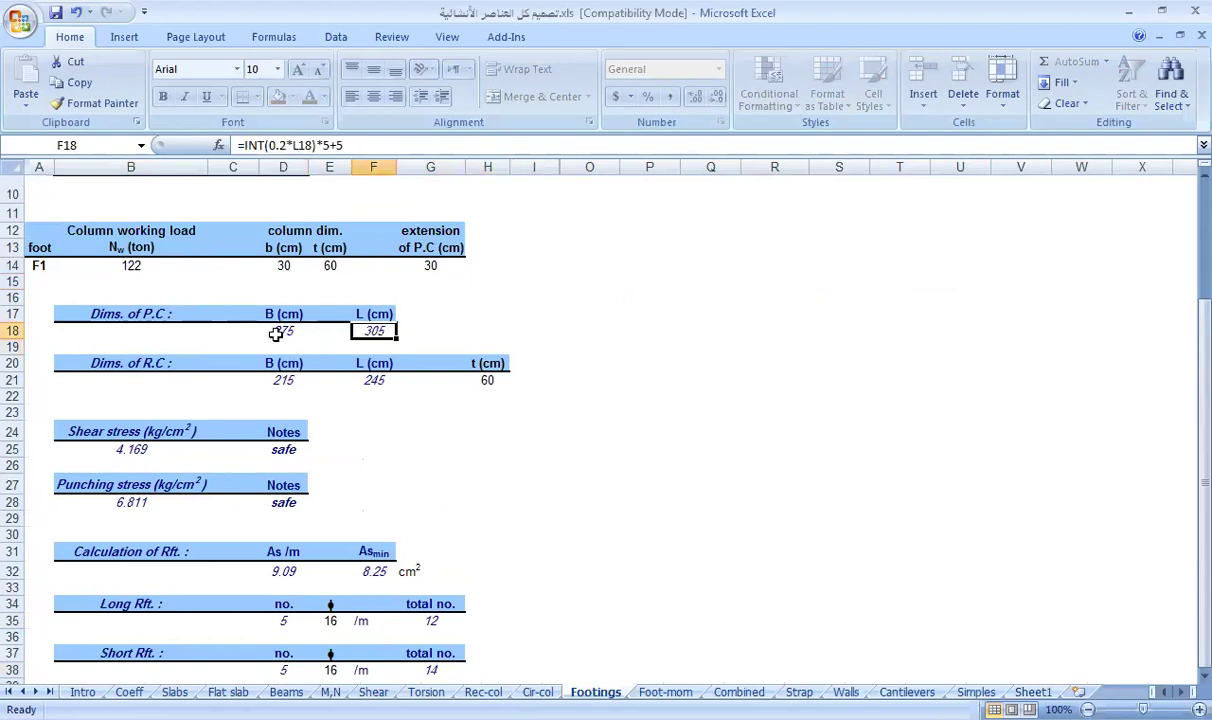
left_click(265, 331)
left_click(1033, 692)
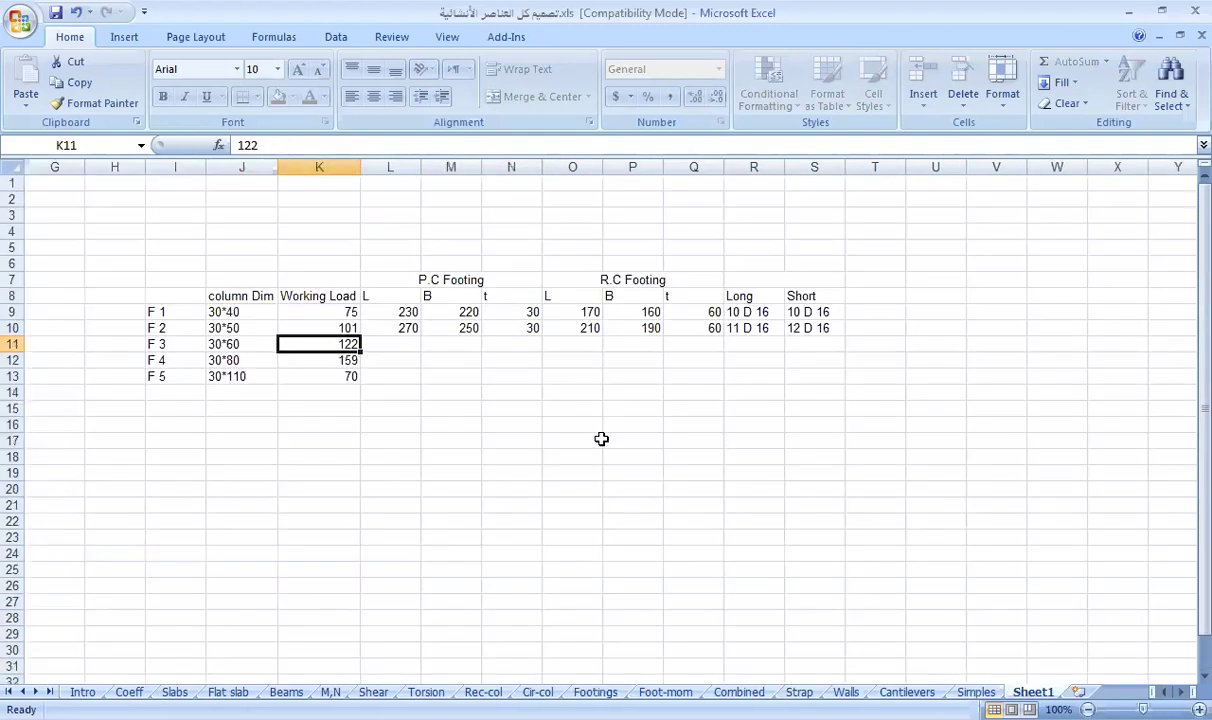
left_click(397, 341)
type("310")
left_click(467, 342)
type("280")
Enter footing F 3's R.C dimensions L 250, B 220 and t 60 in cells O11 to Q11
left_click(555, 343)
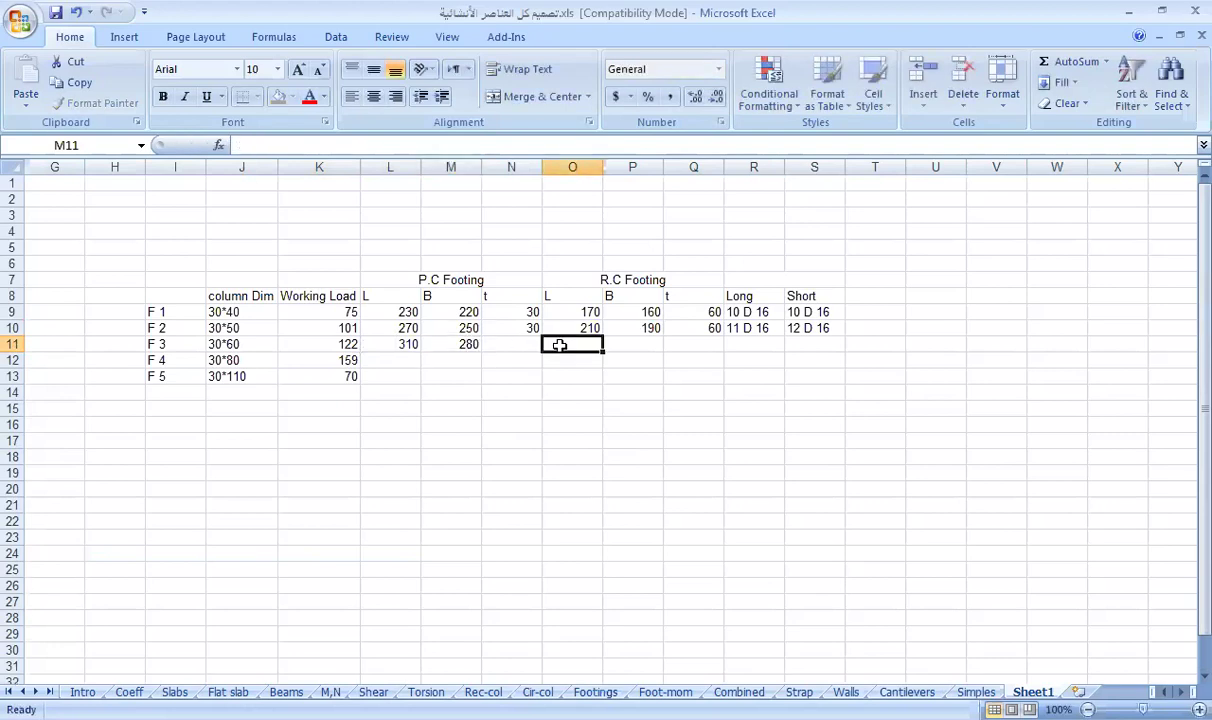
type("250")
left_click(627, 344)
type("220")
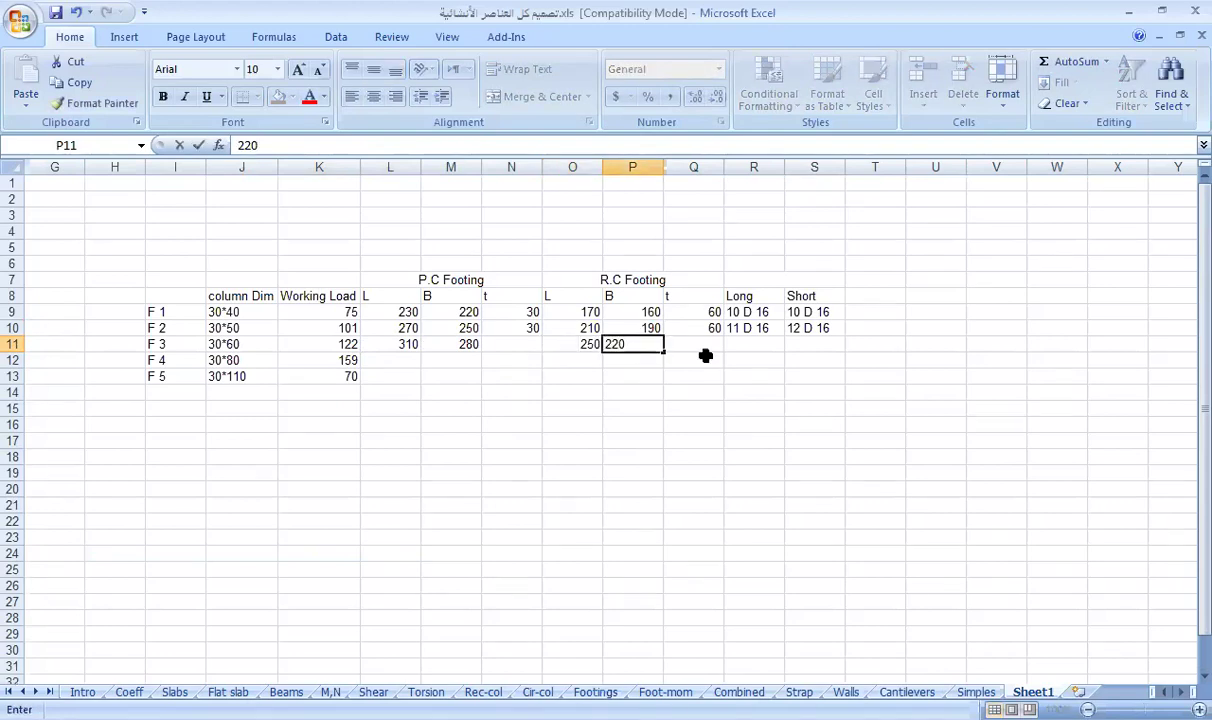
left_click(703, 344)
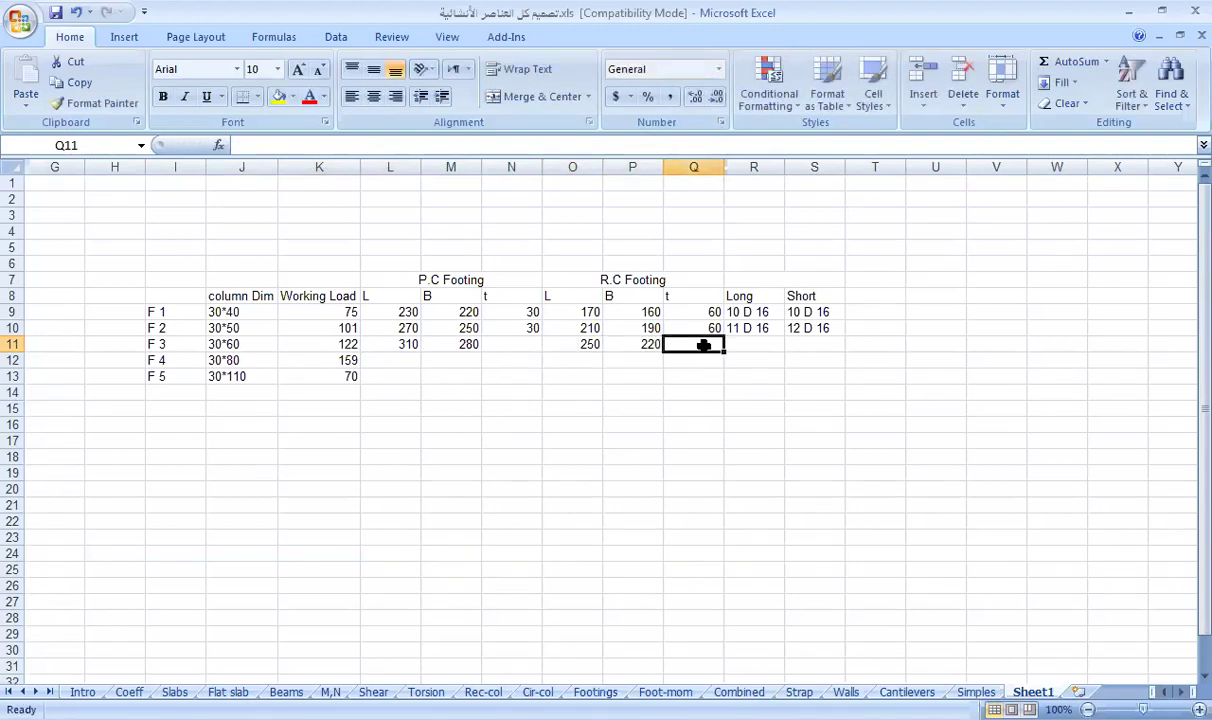
type("60")
left_click(754, 360)
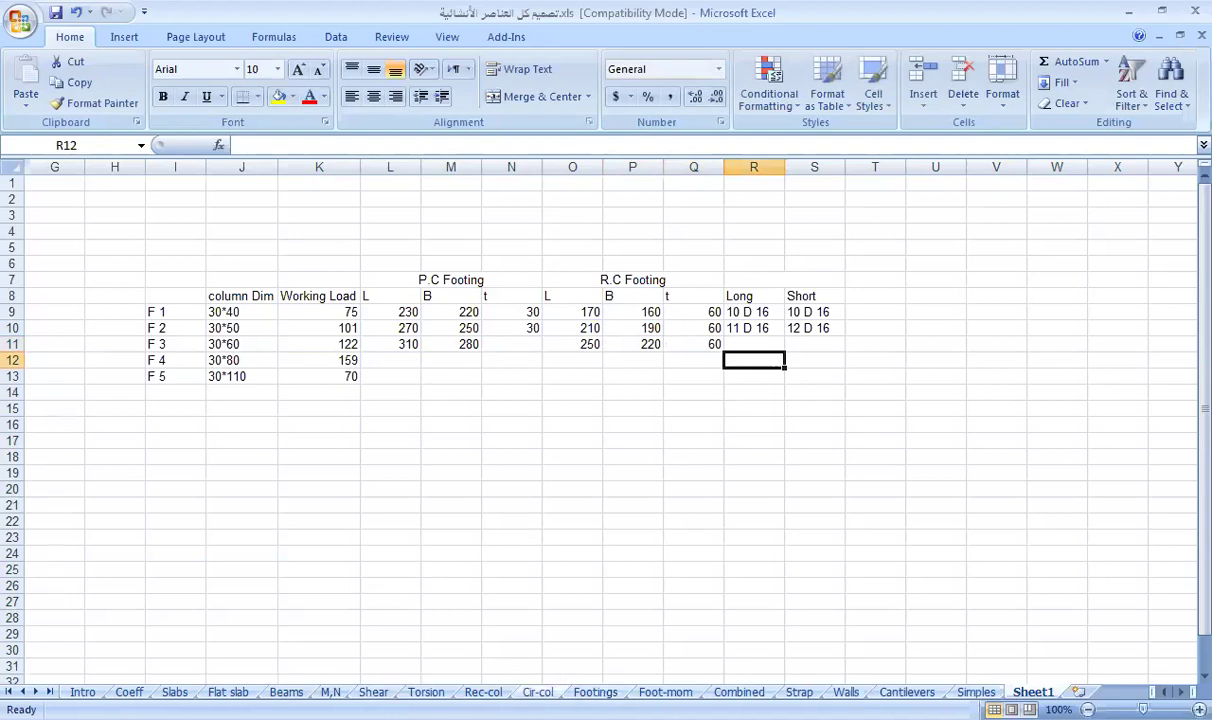
Check footing F 3's total bar counts on the Footings sheet and enter 12 D 16 long and 14 D 16 short in Sheet1 cells R11 and S11
left_click(595, 692)
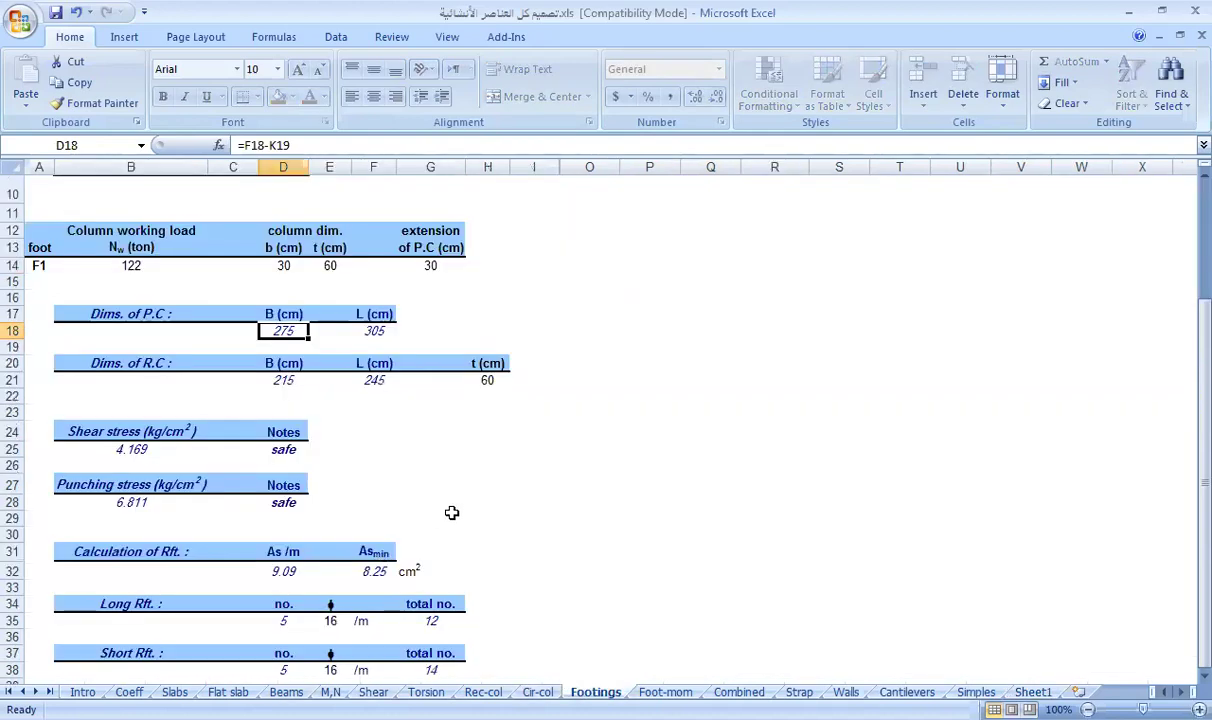
scroll(420, 500, "down", 1)
left_click(1033, 692)
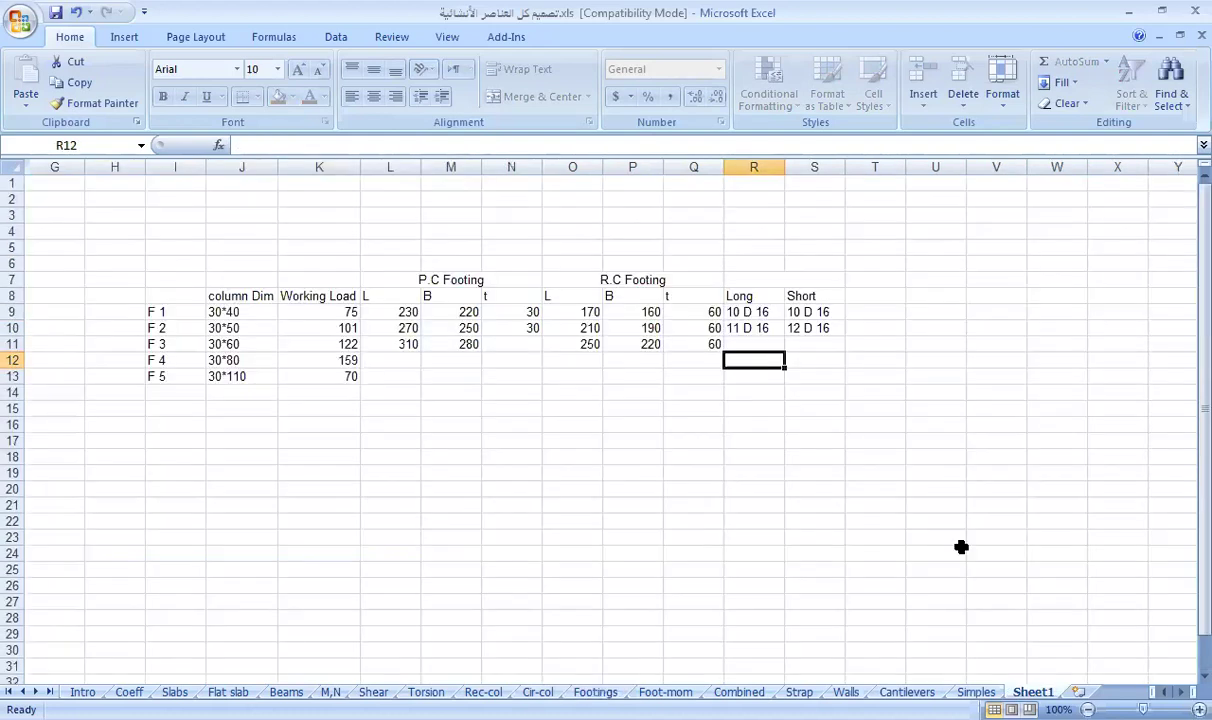
left_click(760, 344)
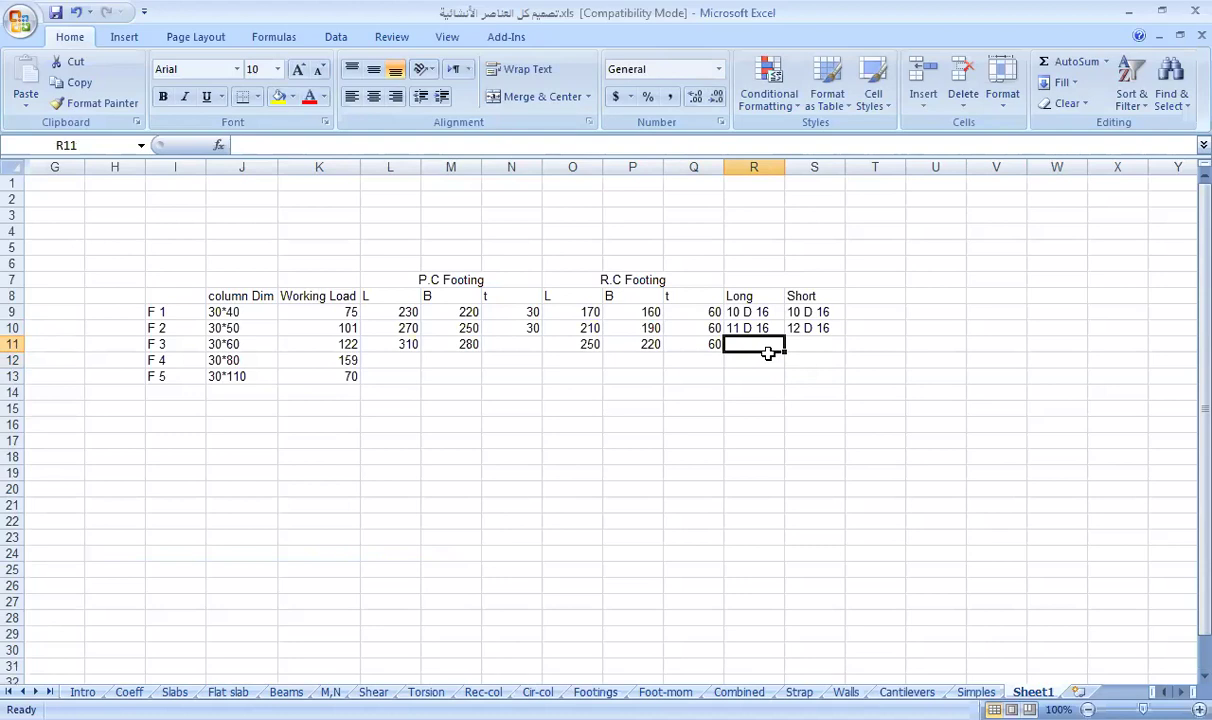
type("12 D")
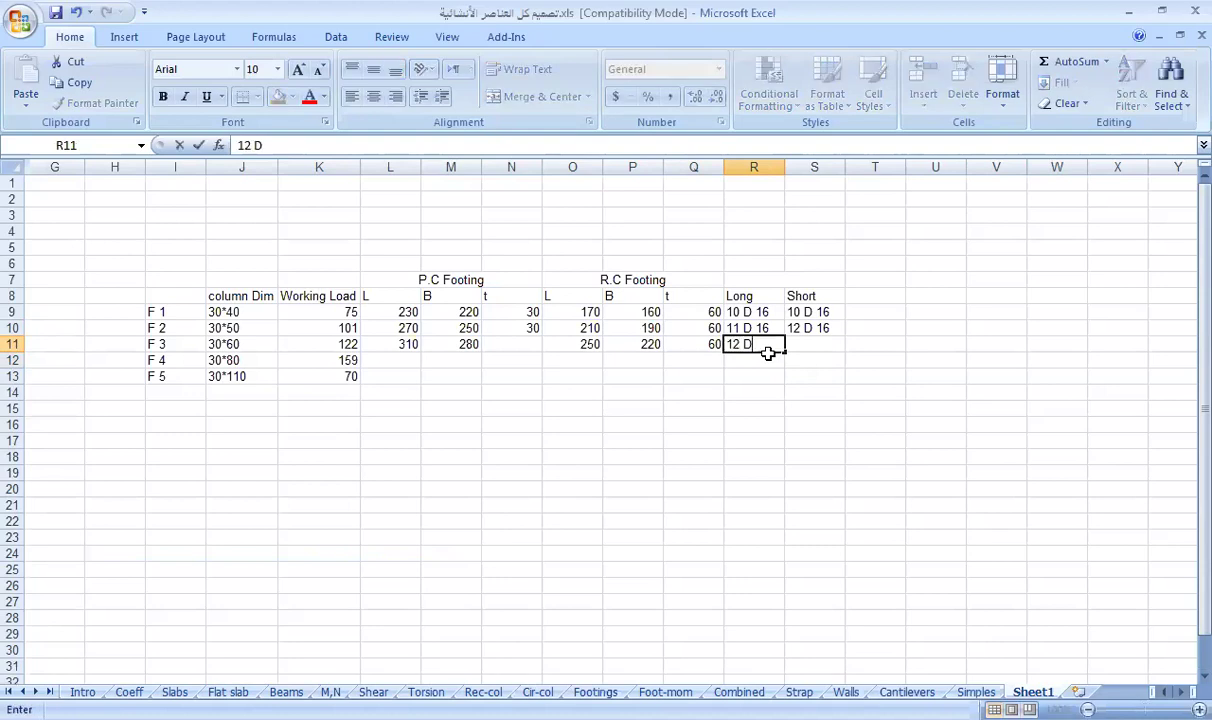
type(" 16")
left_click(836, 346)
type("14 D")
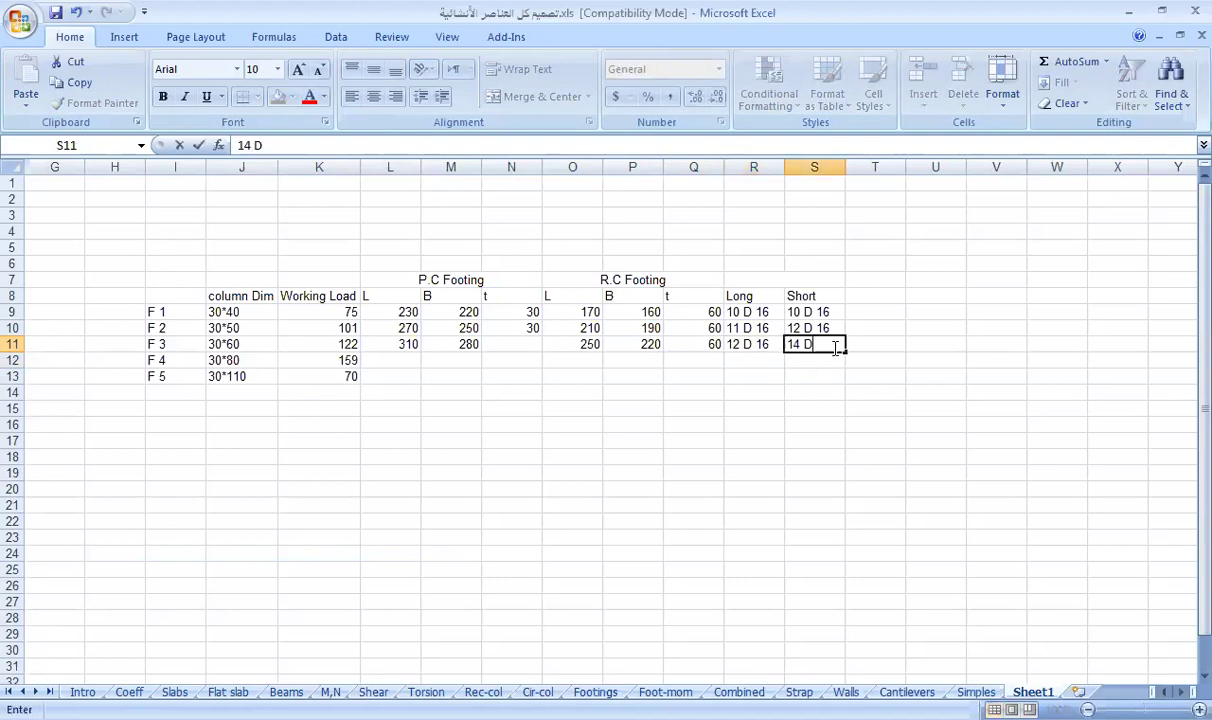
type(" 16")
left_click(848, 373)
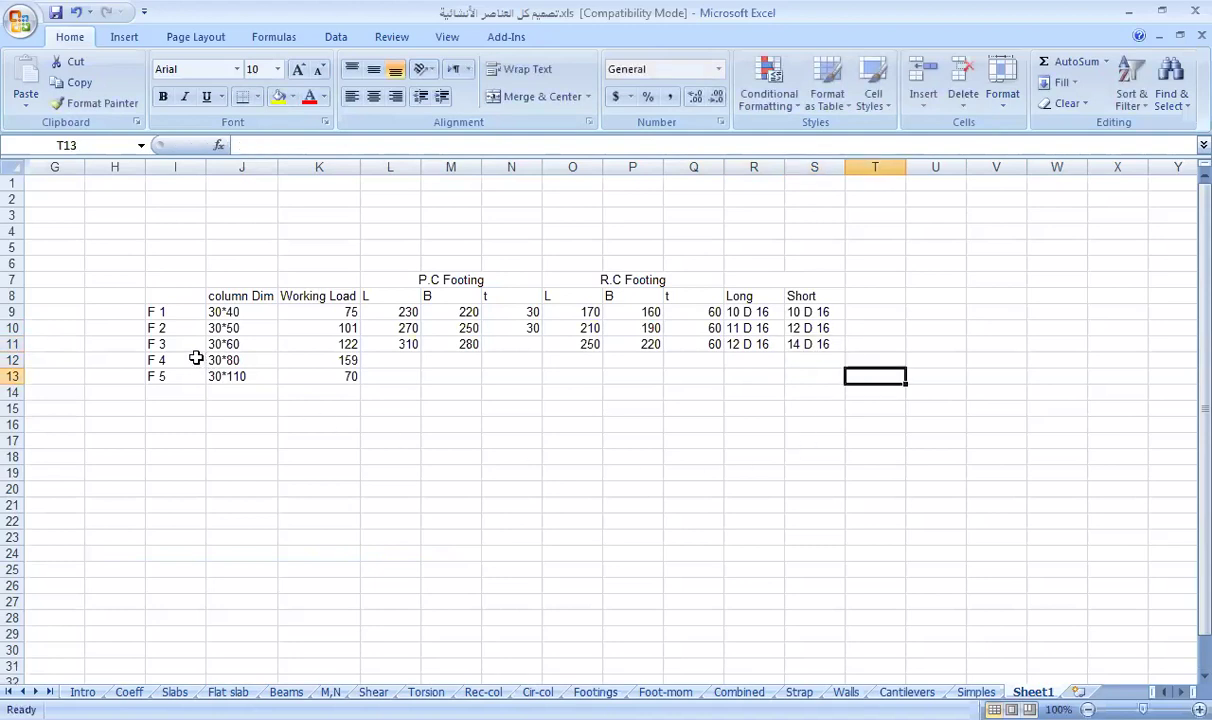
On the Footings sheet, set the inputs for footing F 4: column t to 80 cm and working load to 159 ton
left_click_drag(195, 360, 311, 360)
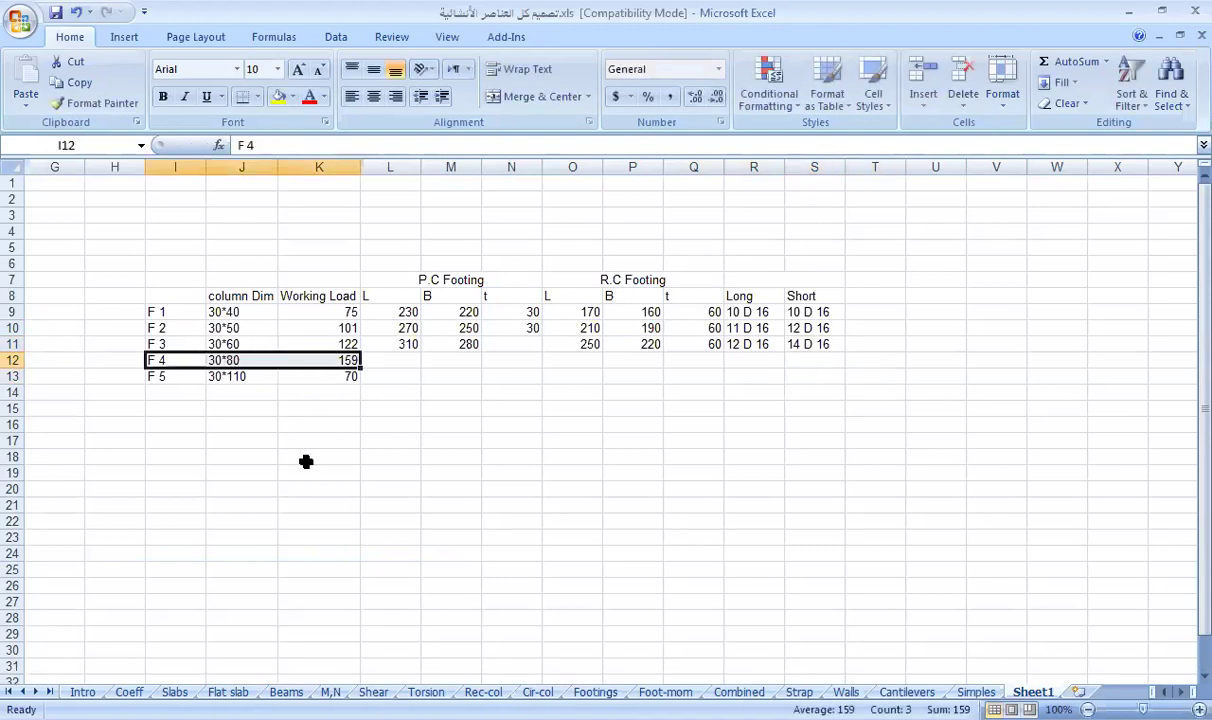
left_click(250, 362)
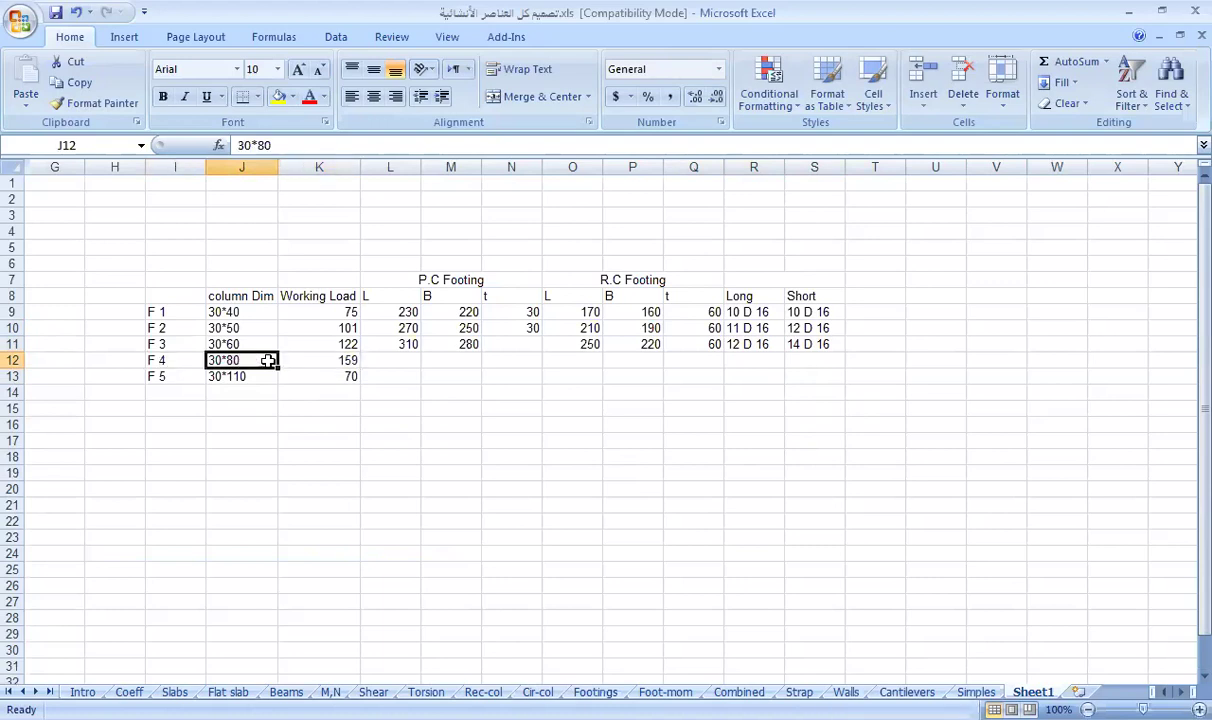
left_click(324, 362)
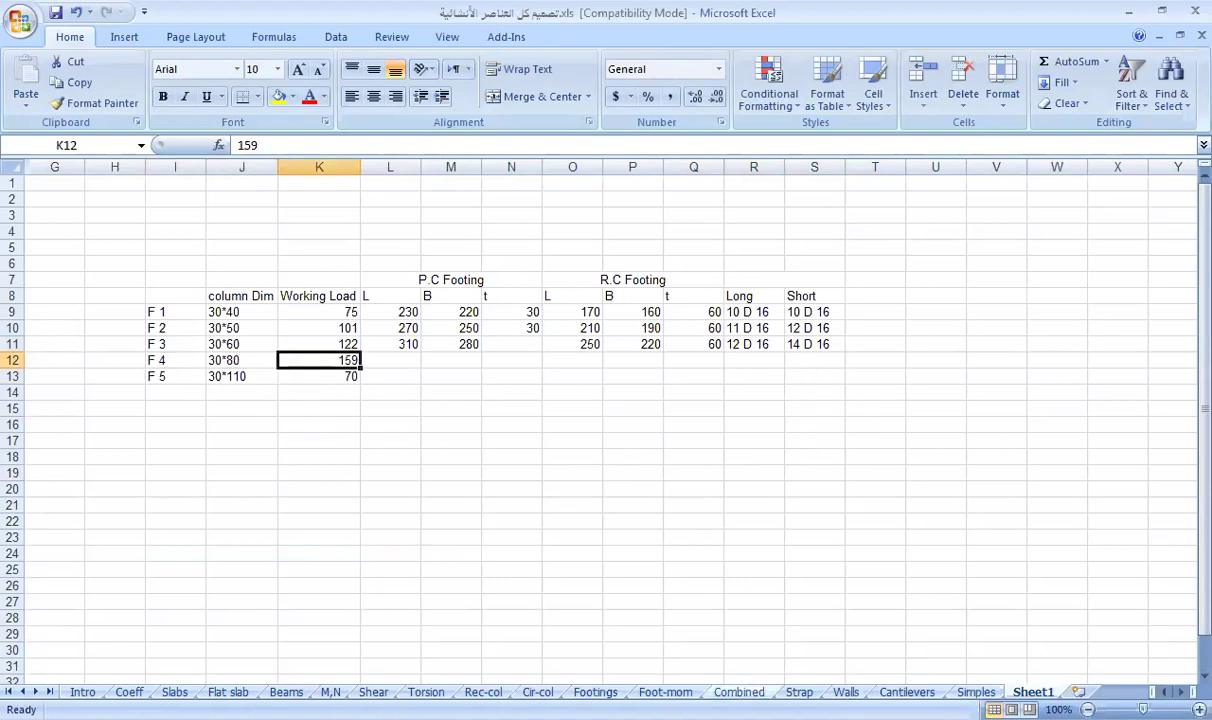
left_click(595, 692)
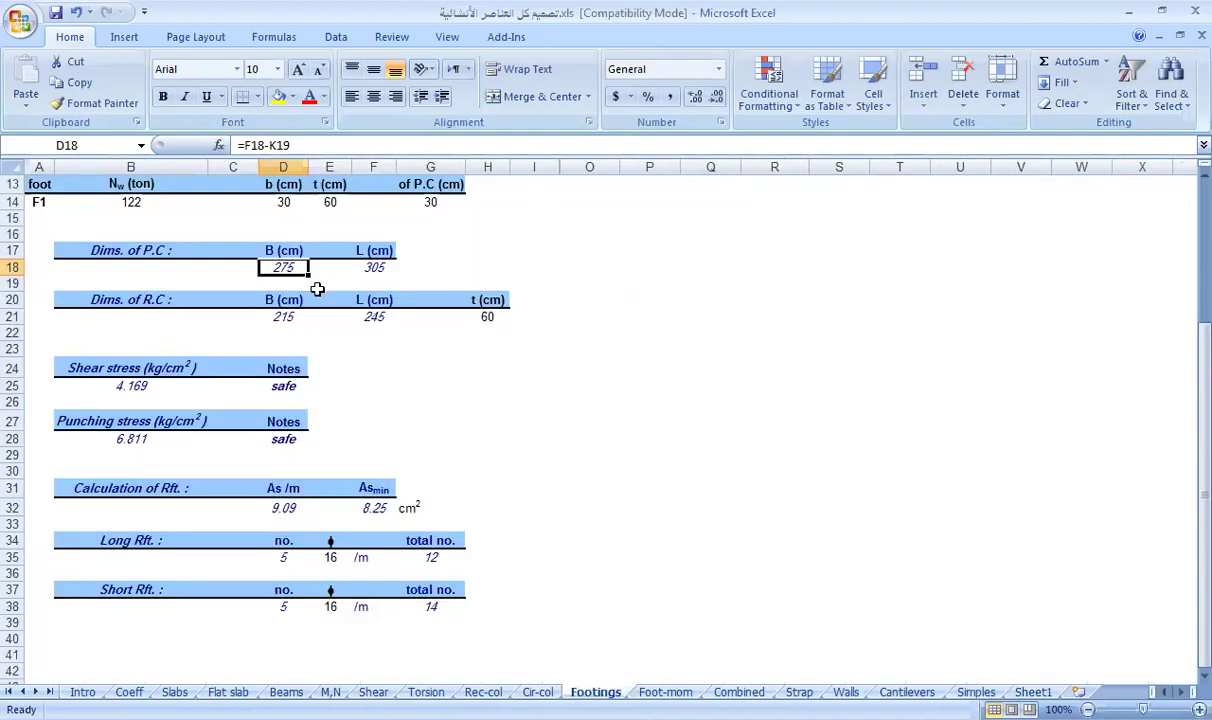
scroll(317, 287, "up", 2)
left_click(330, 355)
type("80")
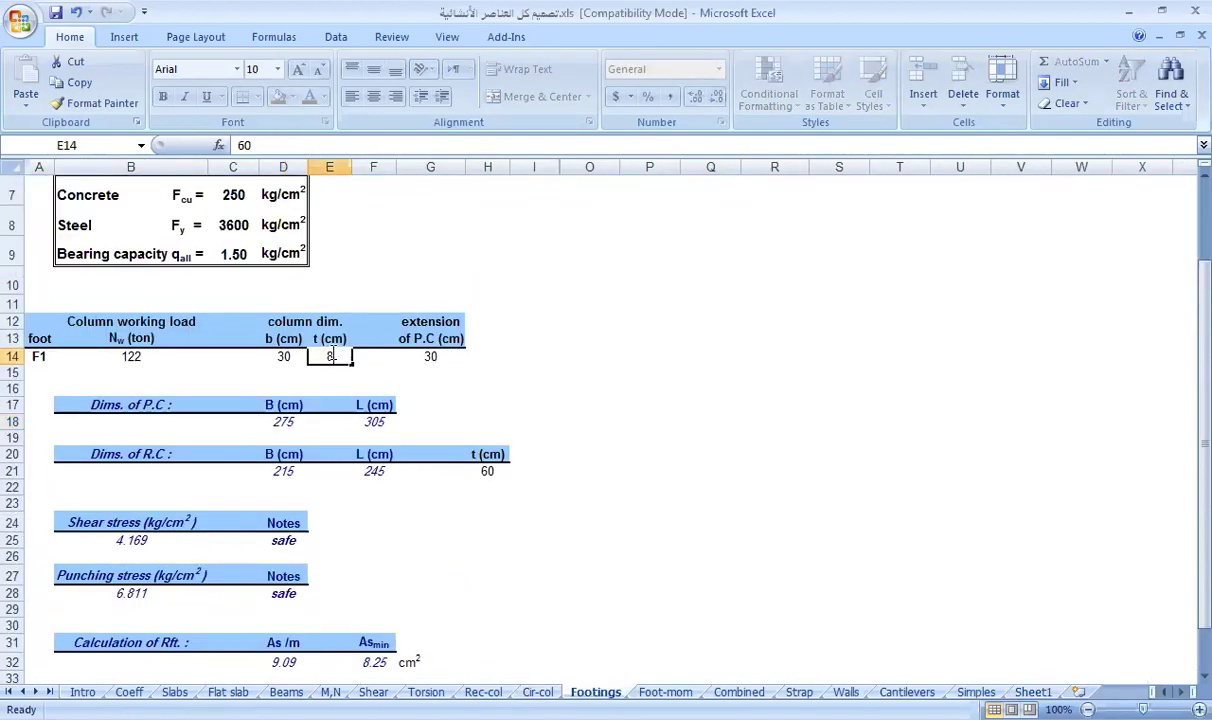
left_click(487, 372)
left_click(149, 358)
type("159")
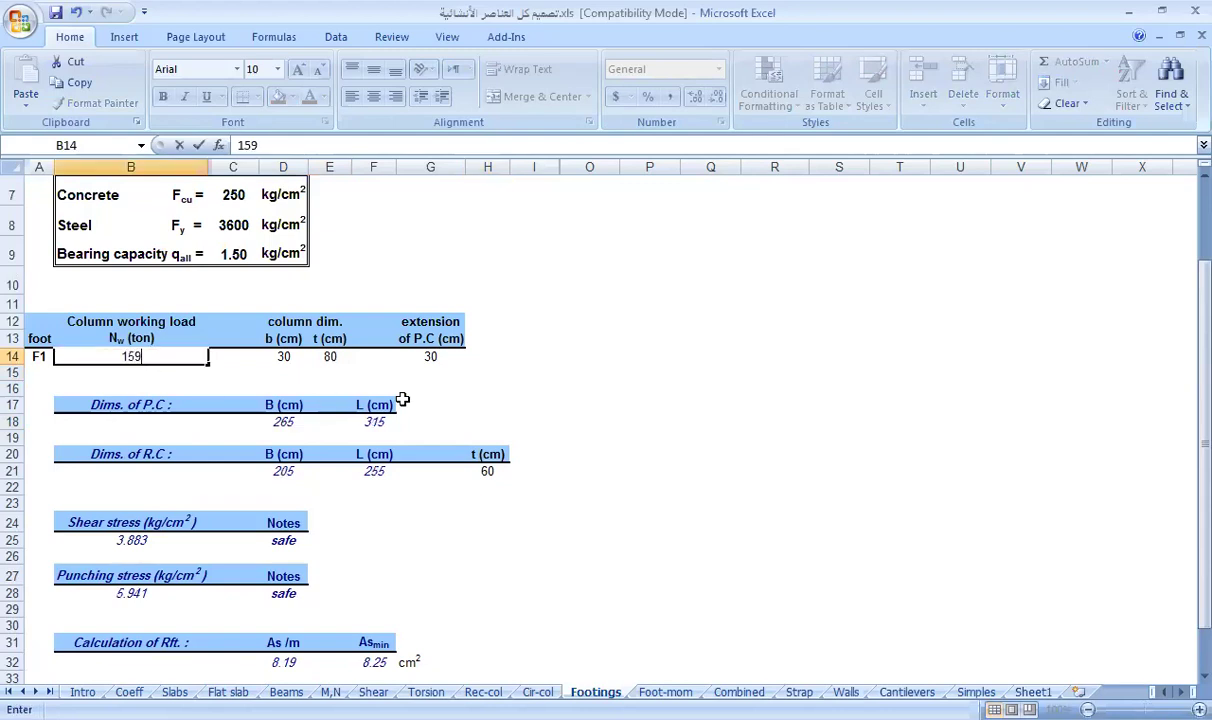
left_click(580, 376)
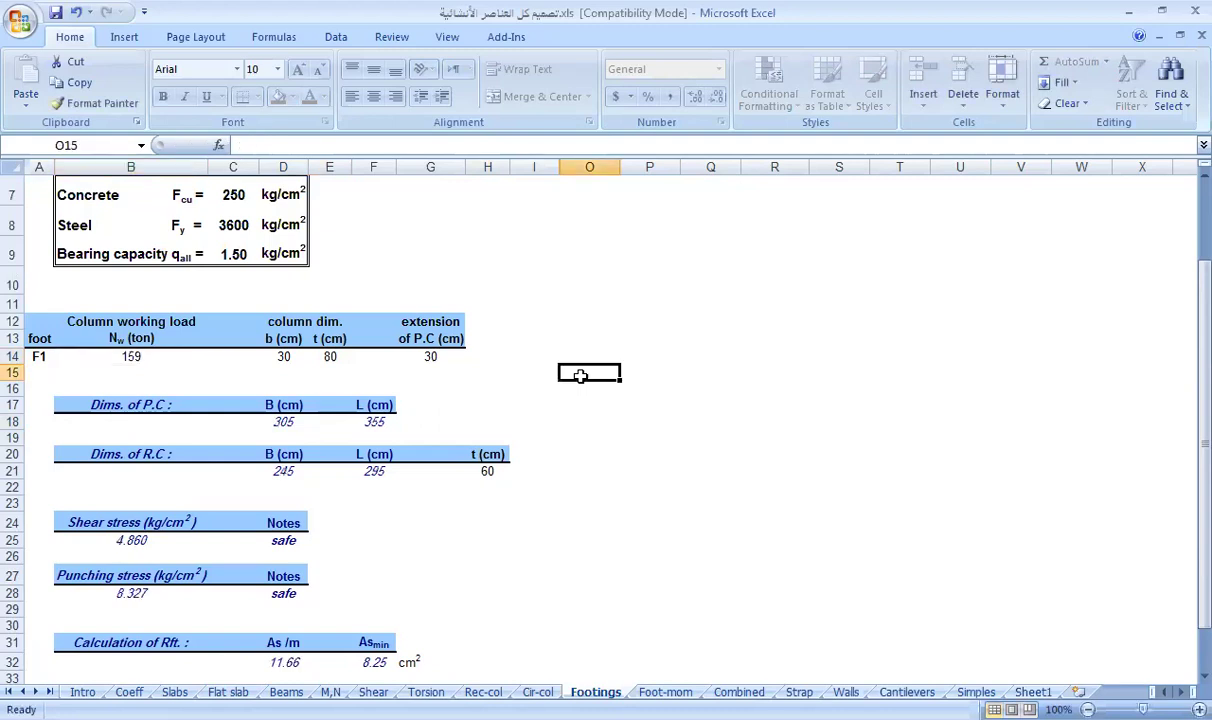
Check footing F 4's P.C dimensions and enter them rounded up as L 360 and B 310 in Sheet1 cells L12 and M12
left_click(373, 422)
left_click(287, 424)
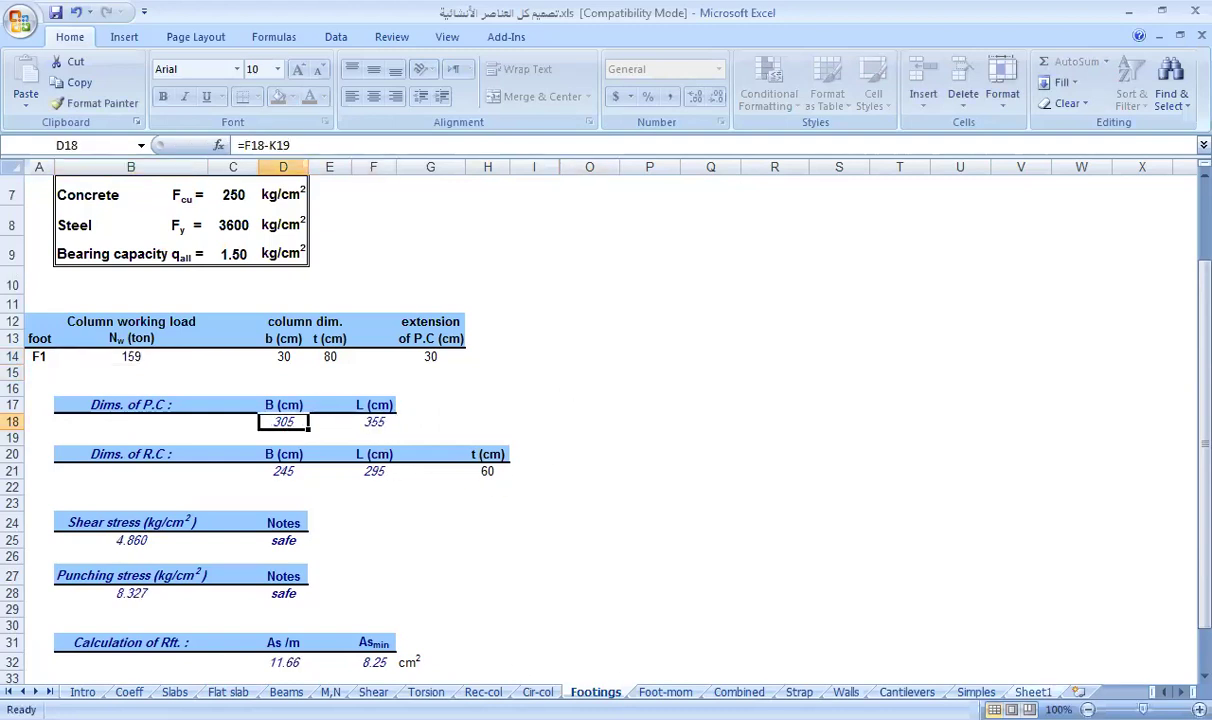
left_click(1033, 692)
left_click(400, 358)
type("360")
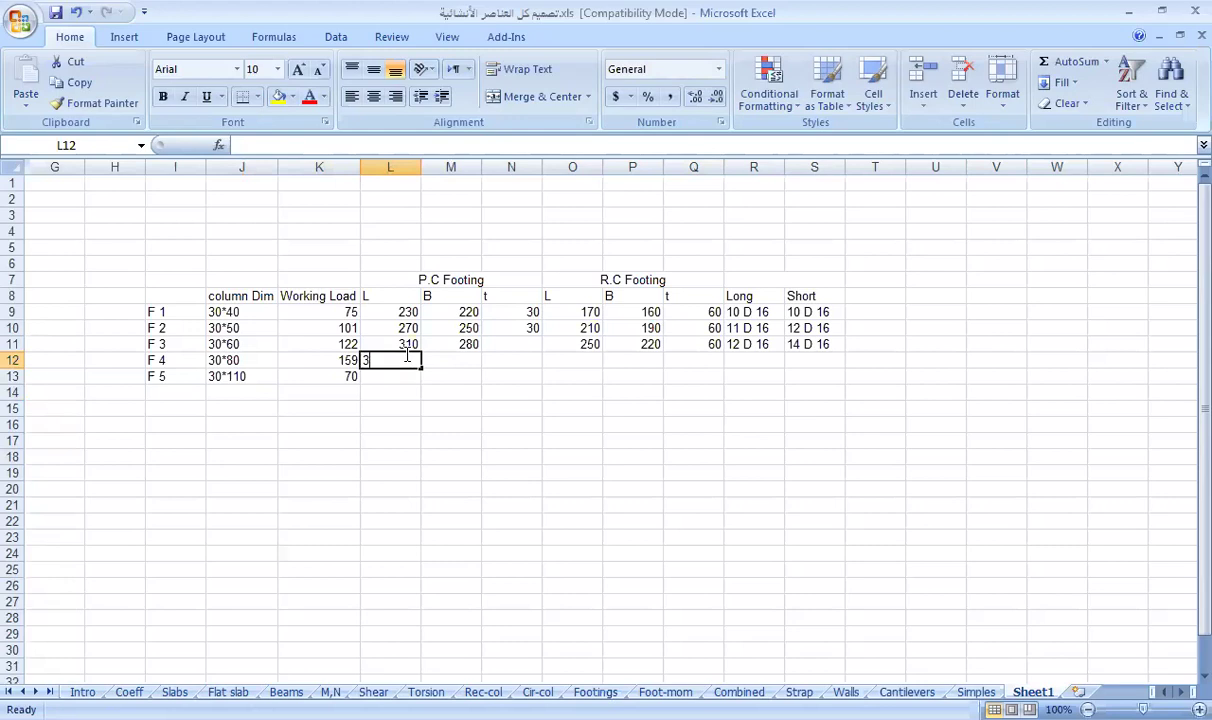
left_click(463, 355)
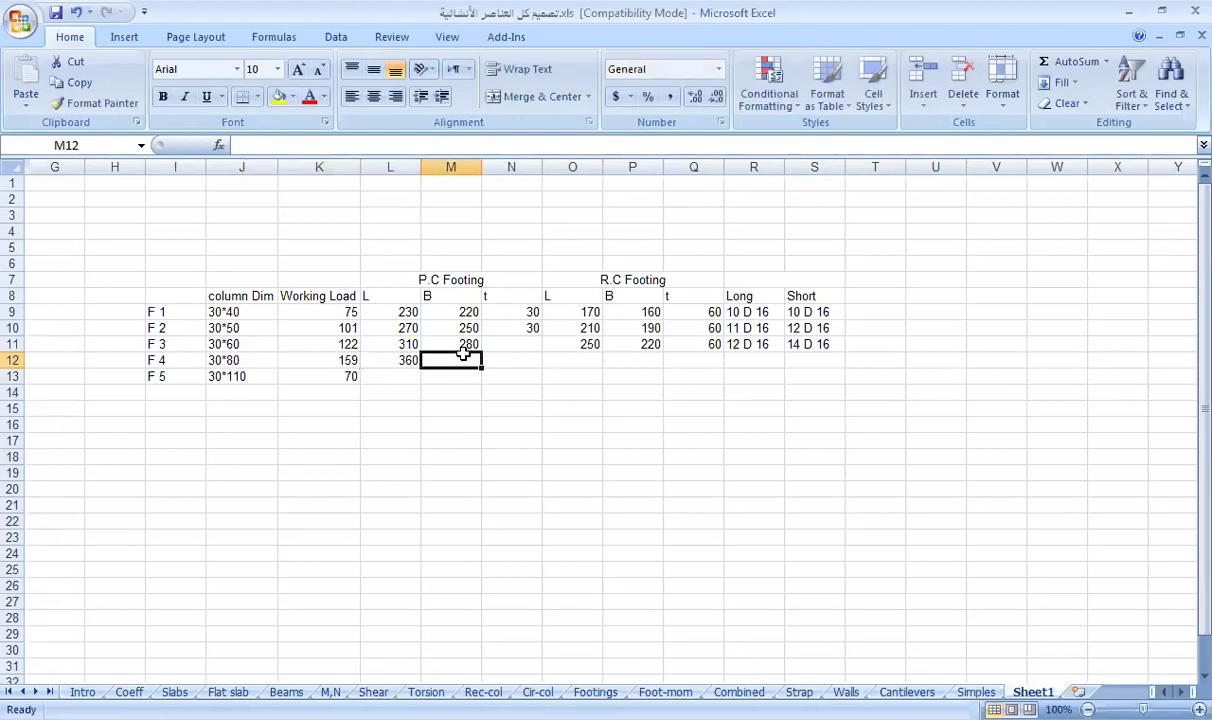
type("310")
Fill the P.C thickness of 30 from cell N10 down to N13 for footings F 3 to F 5
left_click(509, 357)
left_click(492, 325)
left_click_drag(543, 340, 553, 385)
Enter footing F 4's R.C dimensions L 300 and B 250 in O12 and P12, and fill the thickness 60 from Q11 down to Q13
left_click(575, 363)
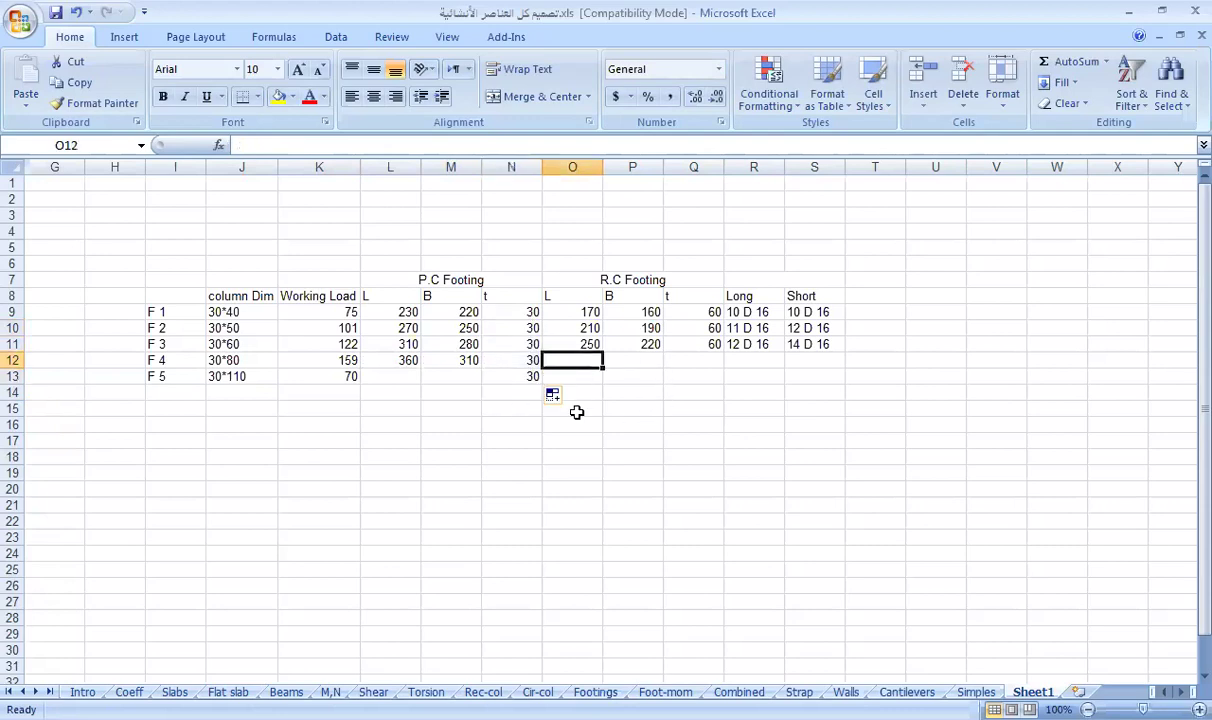
type("300")
left_click(622, 368)
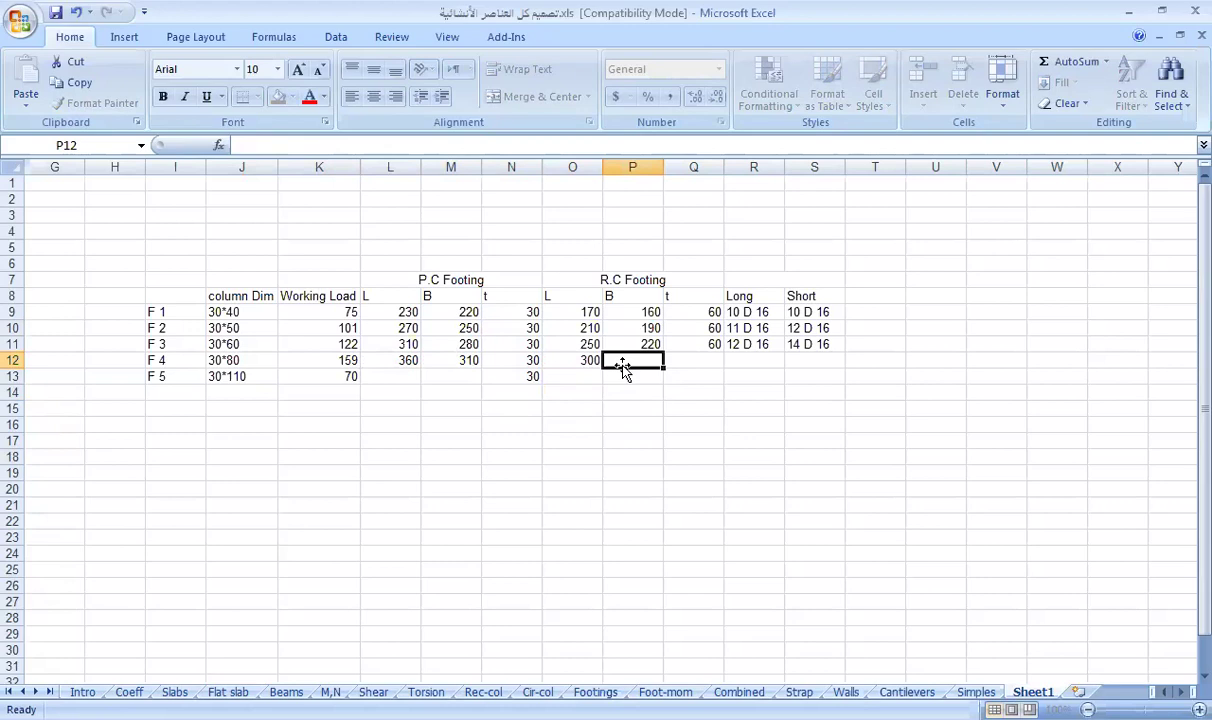
type("250")
left_click(682, 364)
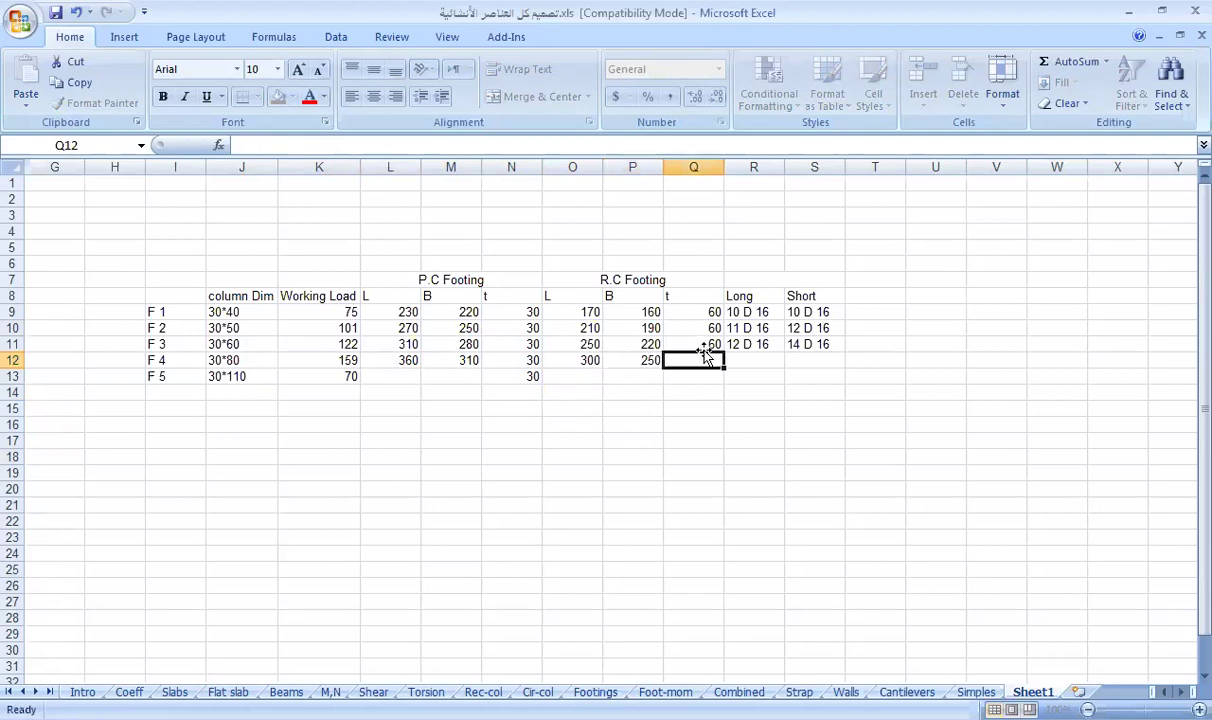
left_click(716, 345)
left_click_drag(723, 352, 718, 378)
Check footing F 4's total bar counts on the Footings sheet and enter 16 D 16 long and 19 D 16 short in Sheet1 cells R12 and S12
left_click(754, 360)
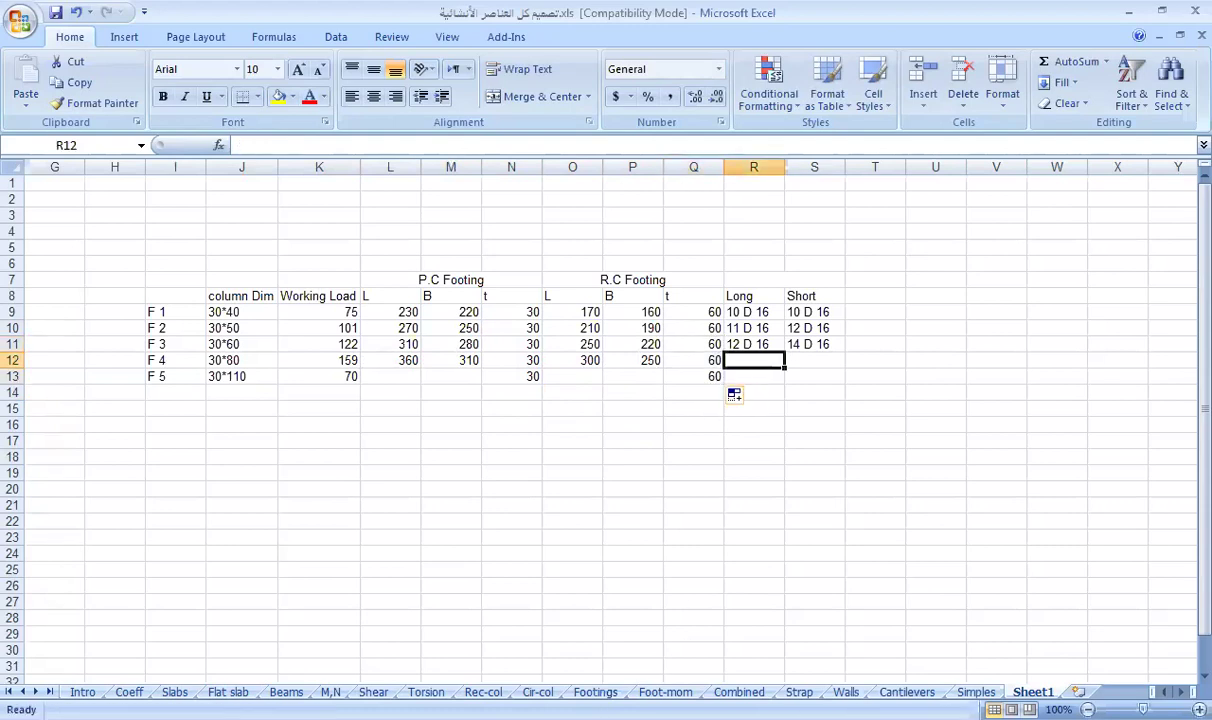
left_click(595, 692)
scroll(440, 565, "down", 2)
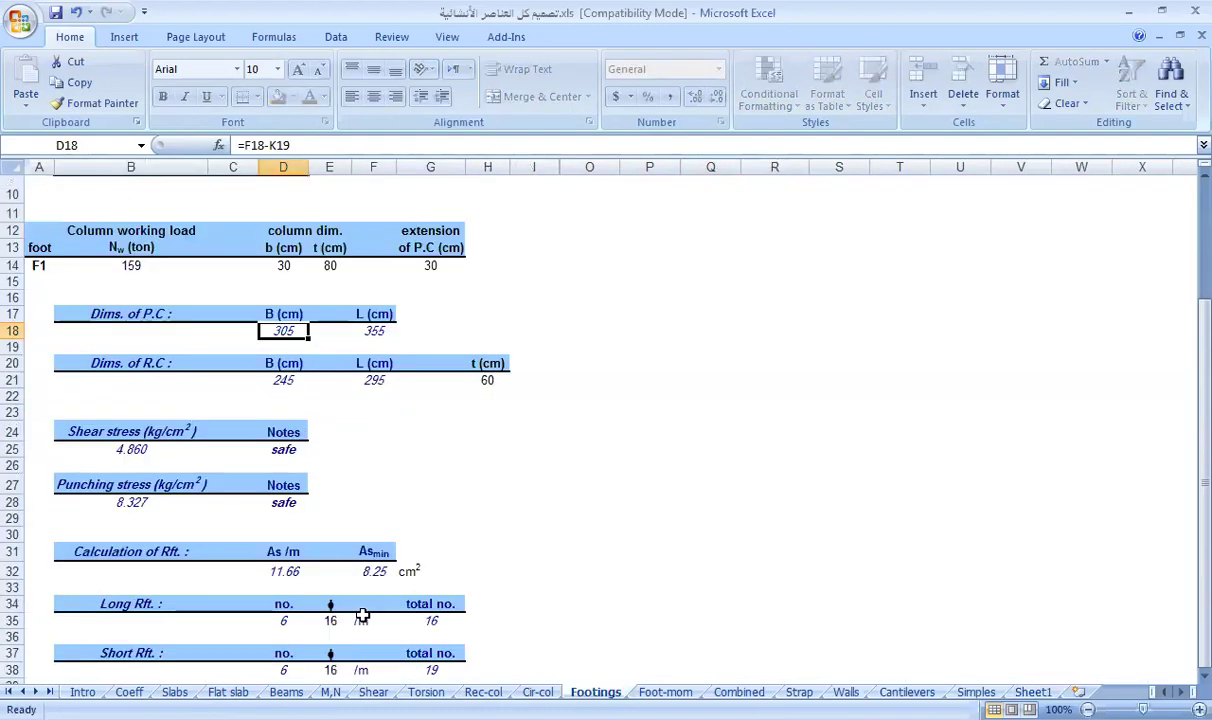
left_click(430, 557)
left_click(432, 606)
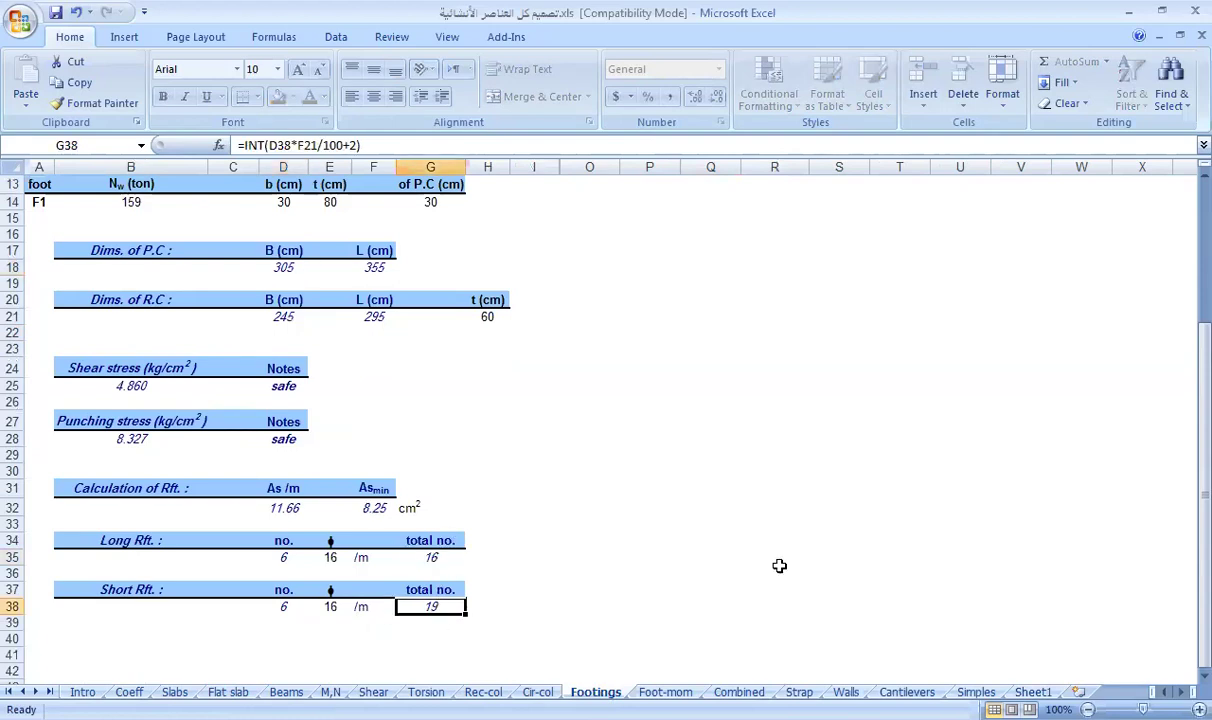
left_click(1033, 692)
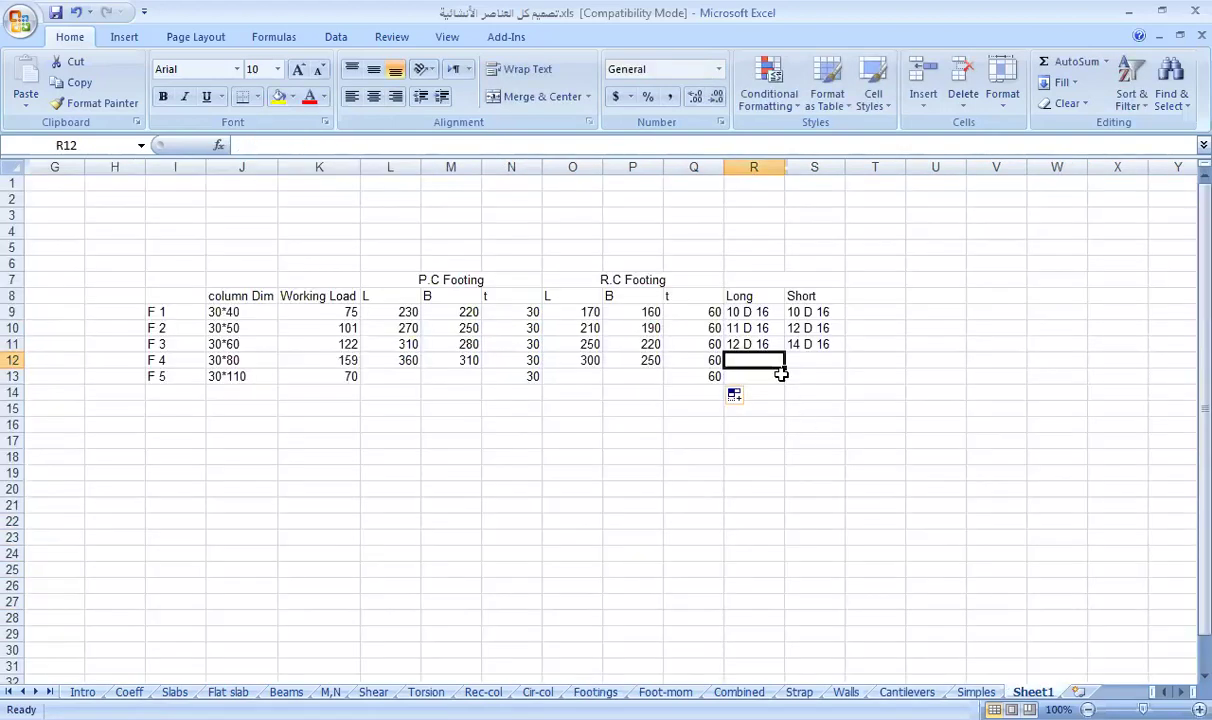
type("16")
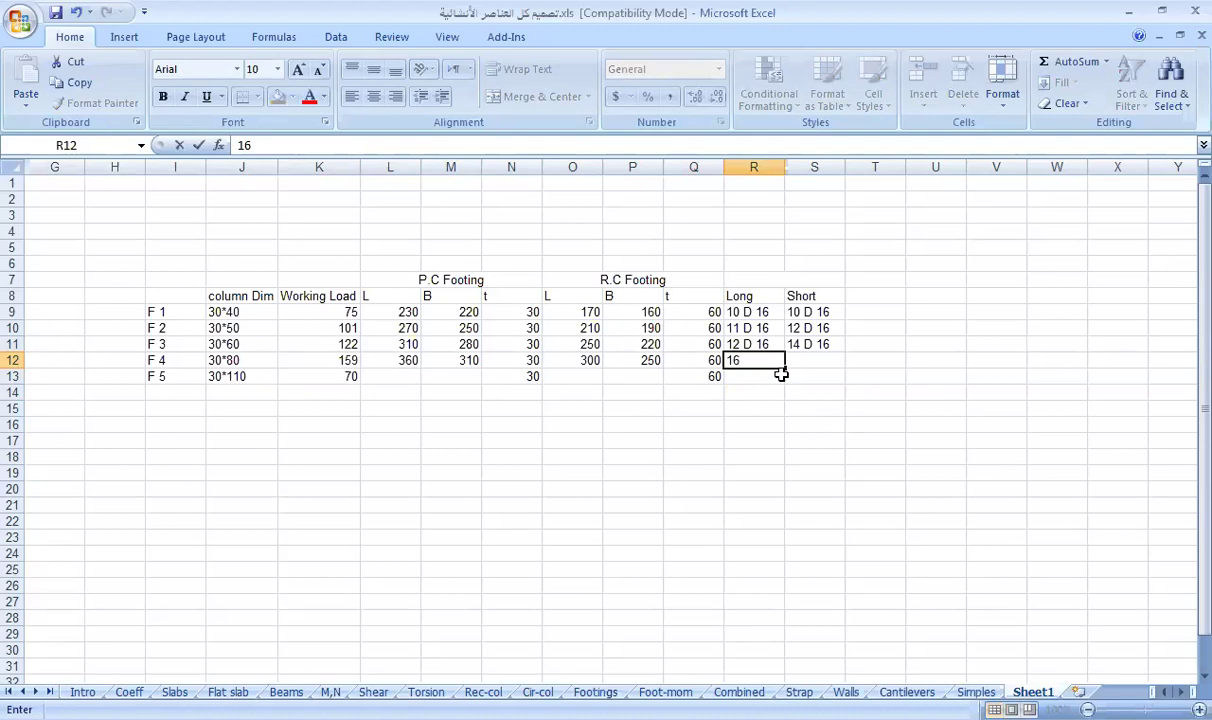
type(" D 16")
left_click(803, 360)
type("19")
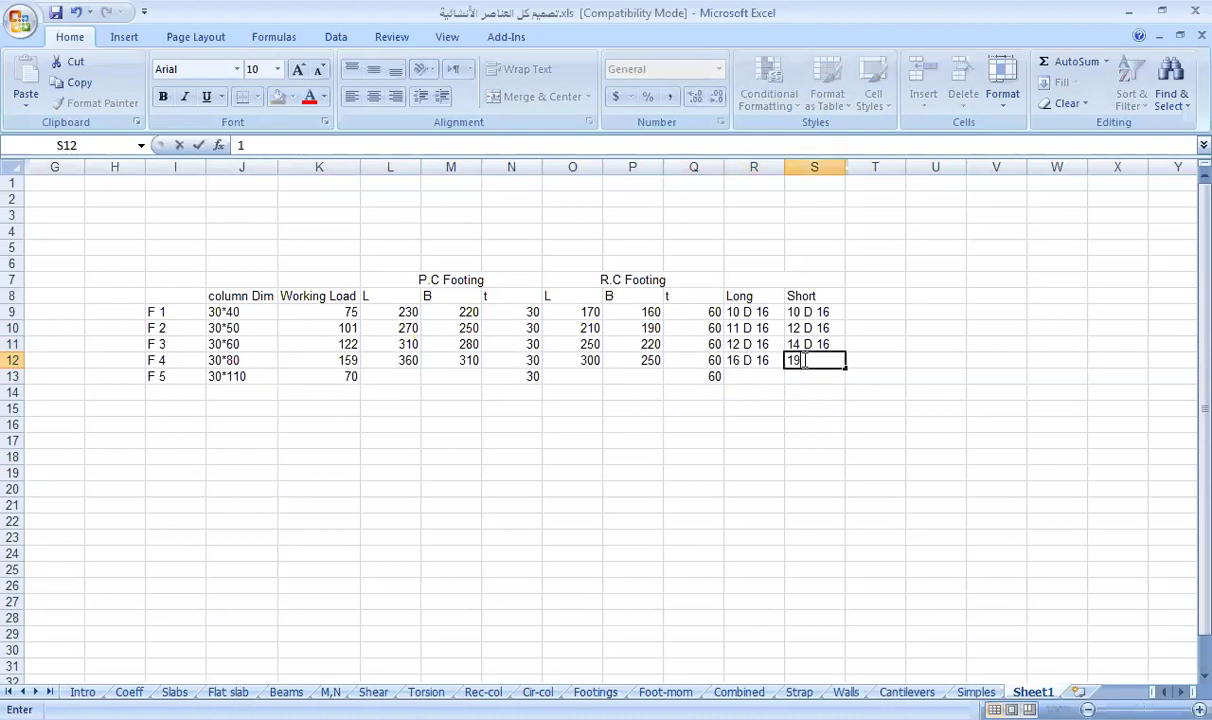
type(" D 16")
left_click(806, 392)
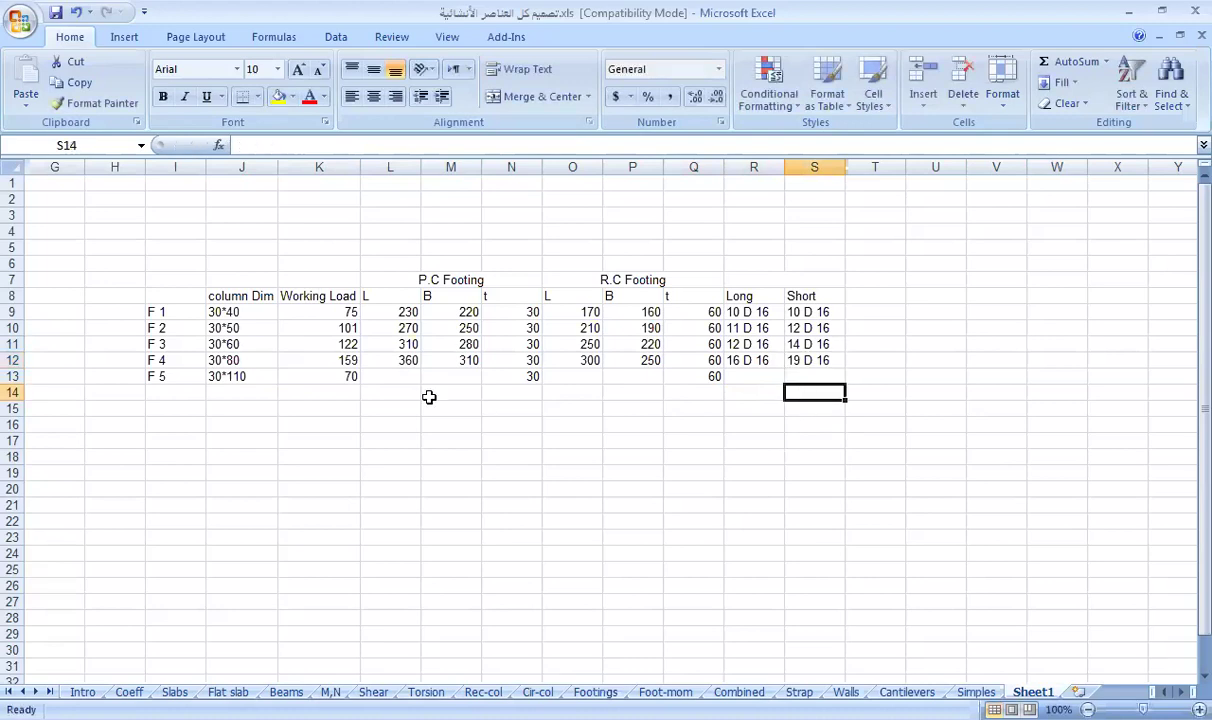
Look up footing F 5's working load in Sheet1 and return to the column inputs on the Footings sheet
left_click(380, 375)
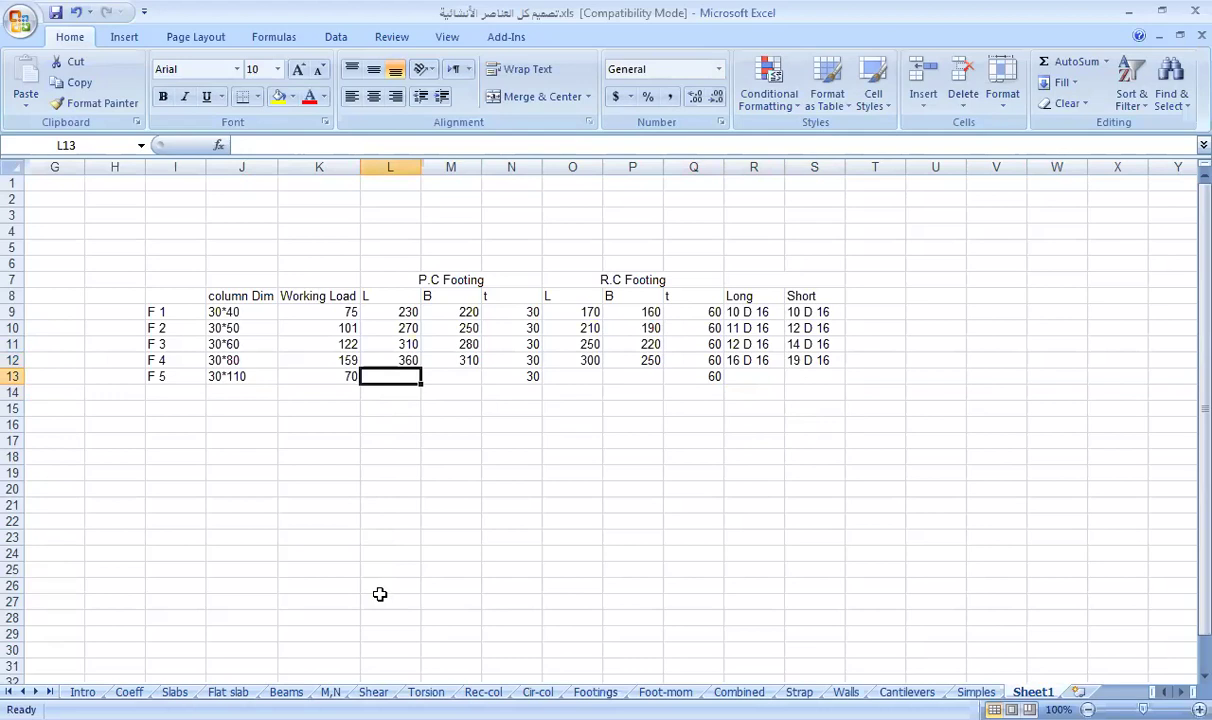
left_click(323, 371)
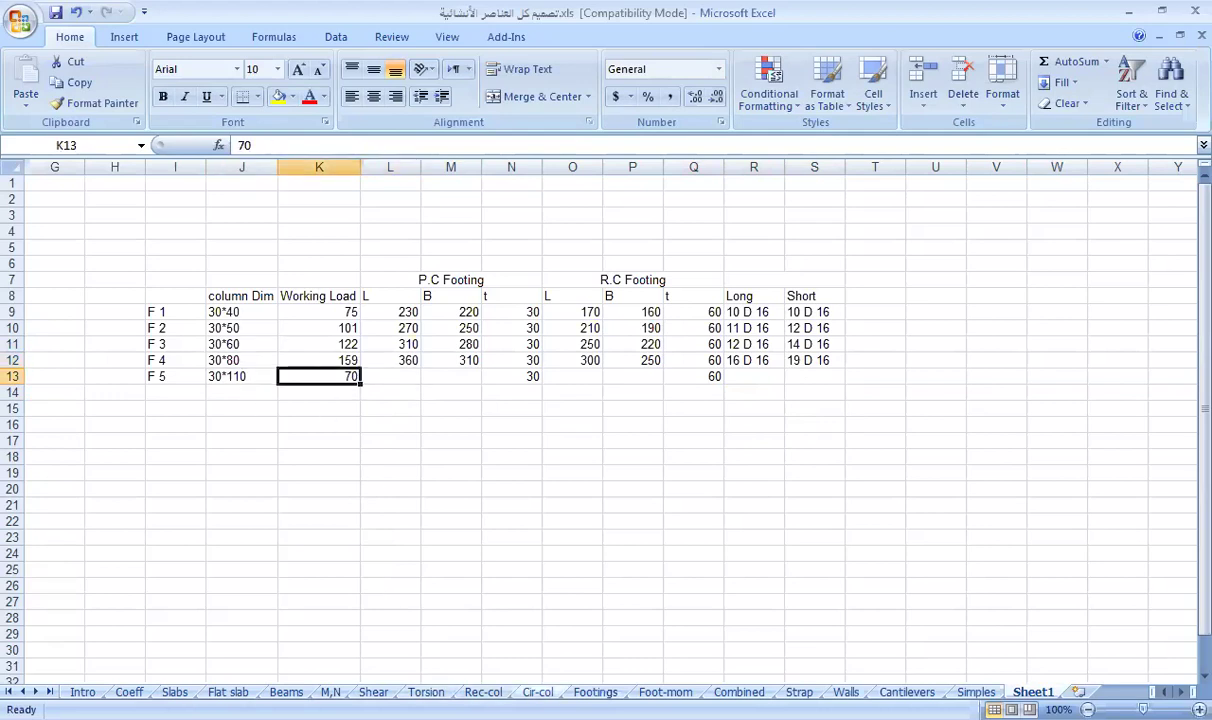
left_click(595, 692)
scroll(340, 272, "up", 2)
left_click(338, 265)
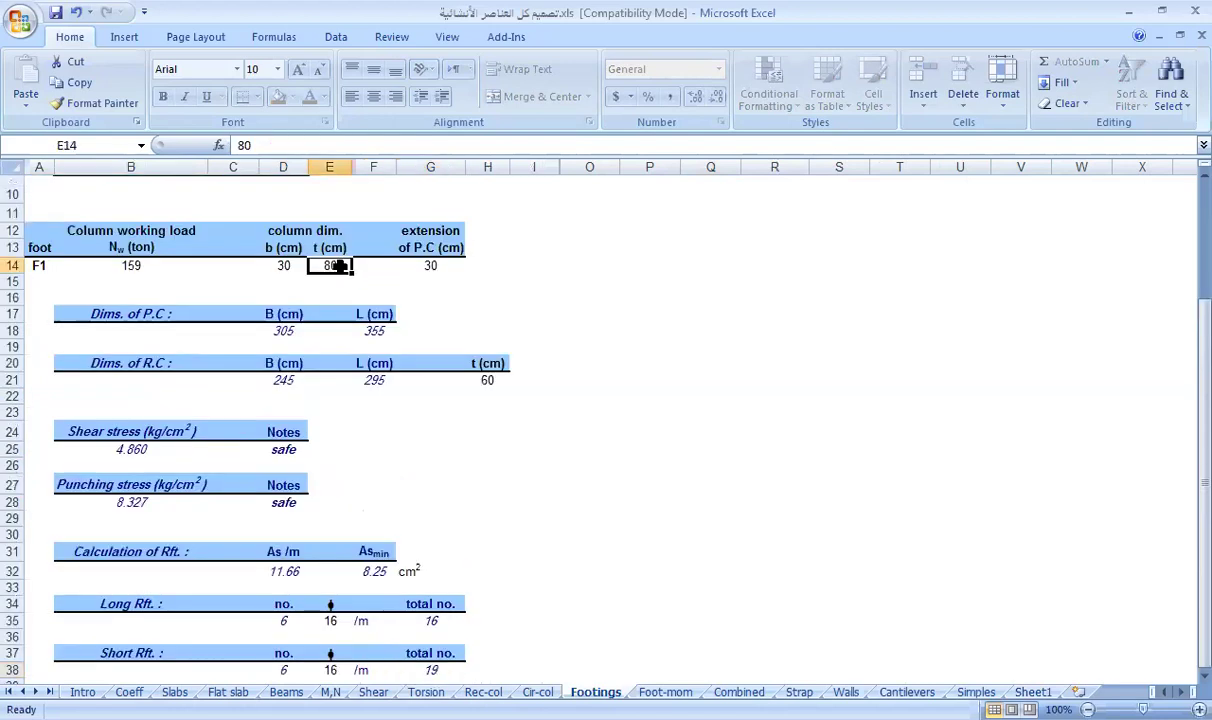
key("BackSpace")
type("70")
left_click(140, 262)
type("11")
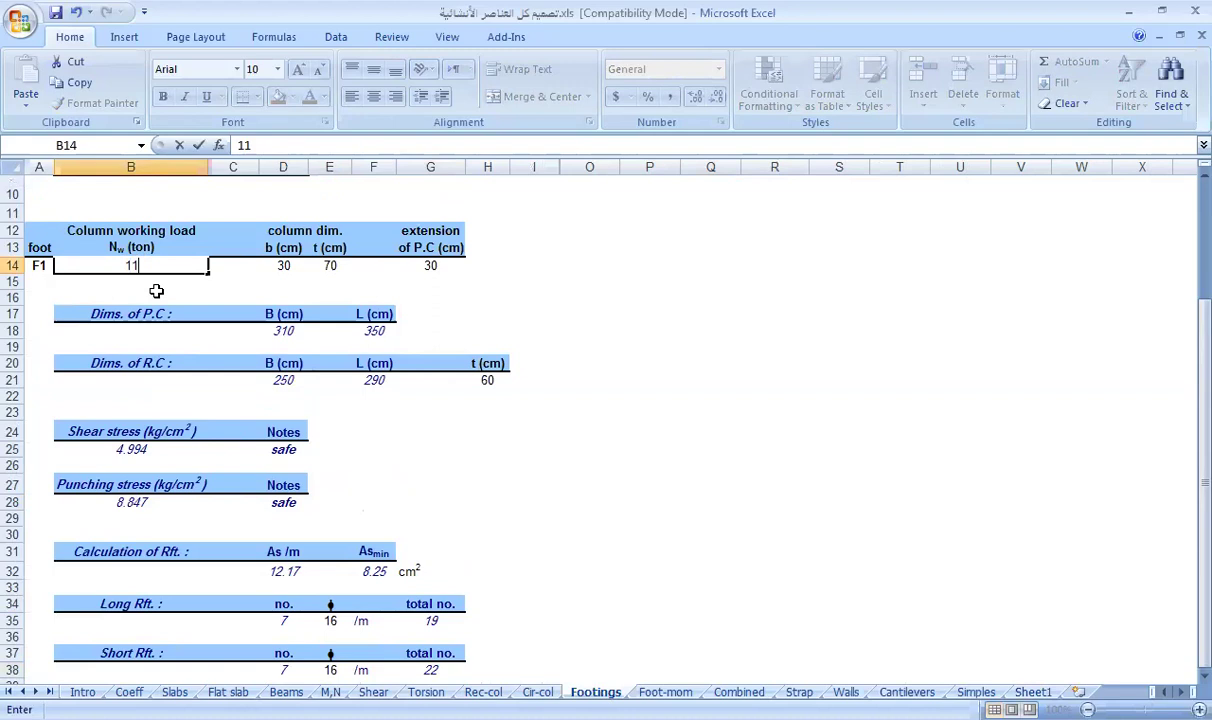
key("Up")
key("Up")
Set the inputs for footing F 5 on the Footings sheet: working load to 70 ton and column t to 110 cm
left_click(171, 265)
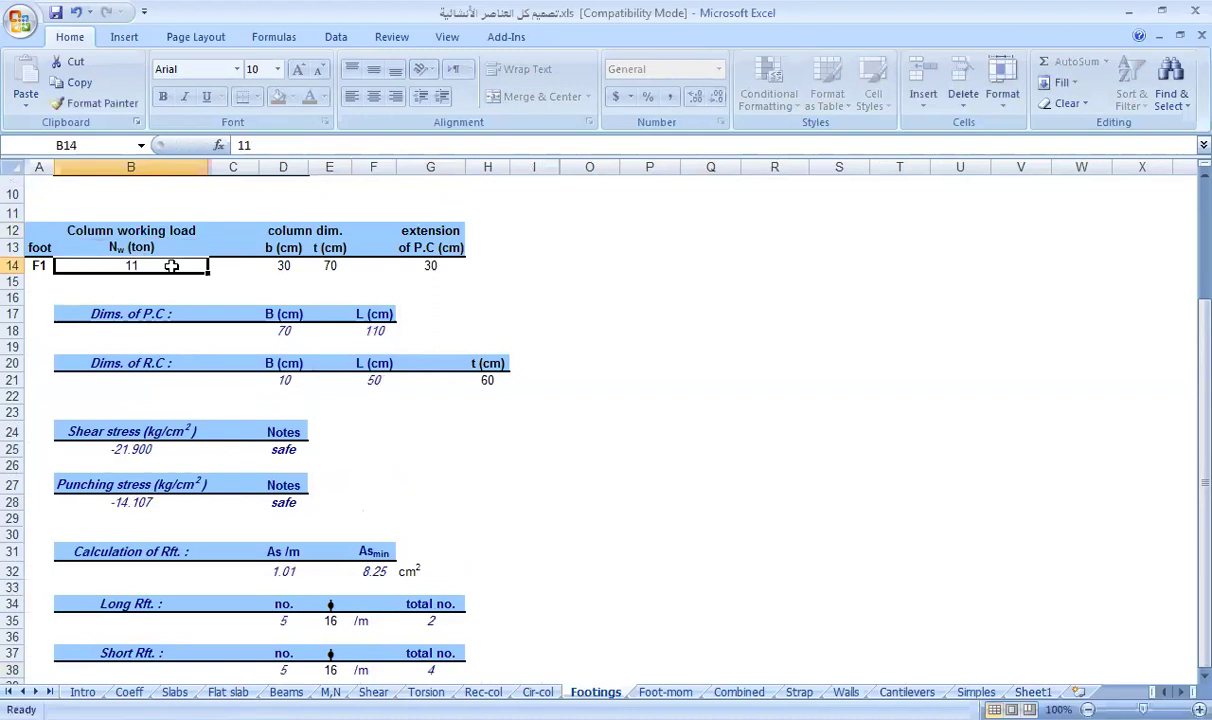
type("70")
left_click(328, 280)
left_click(330, 265)
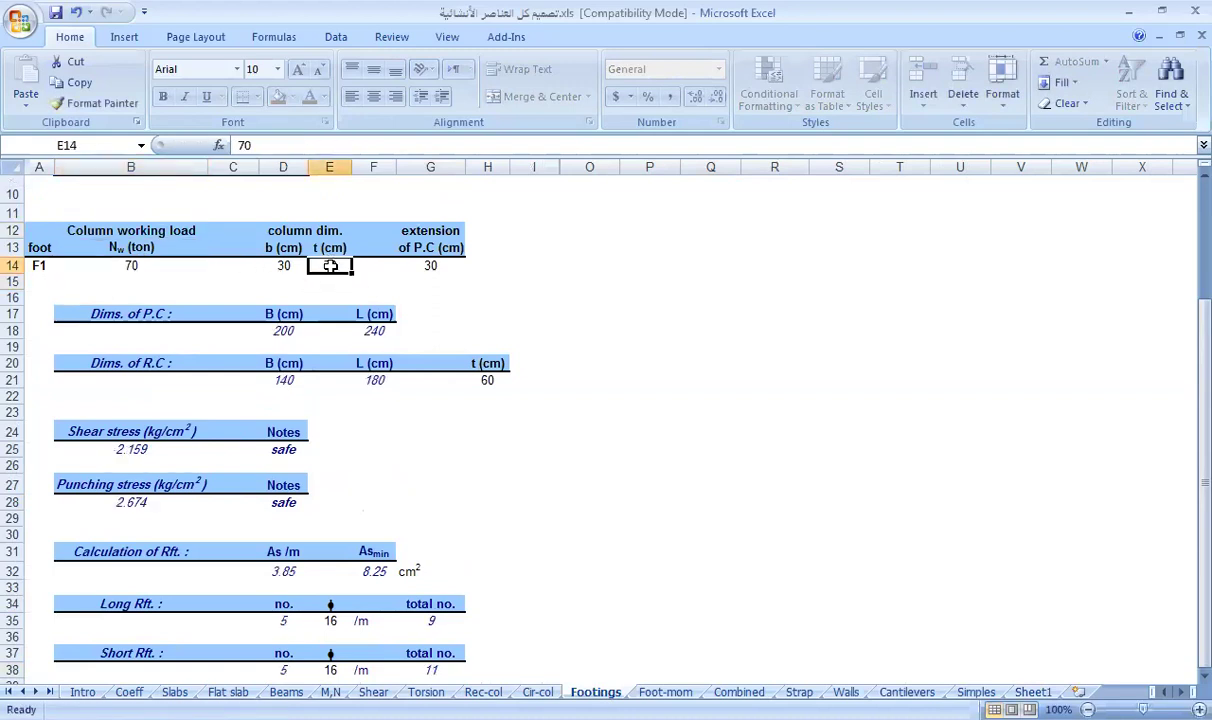
type("110")
left_click(418, 313)
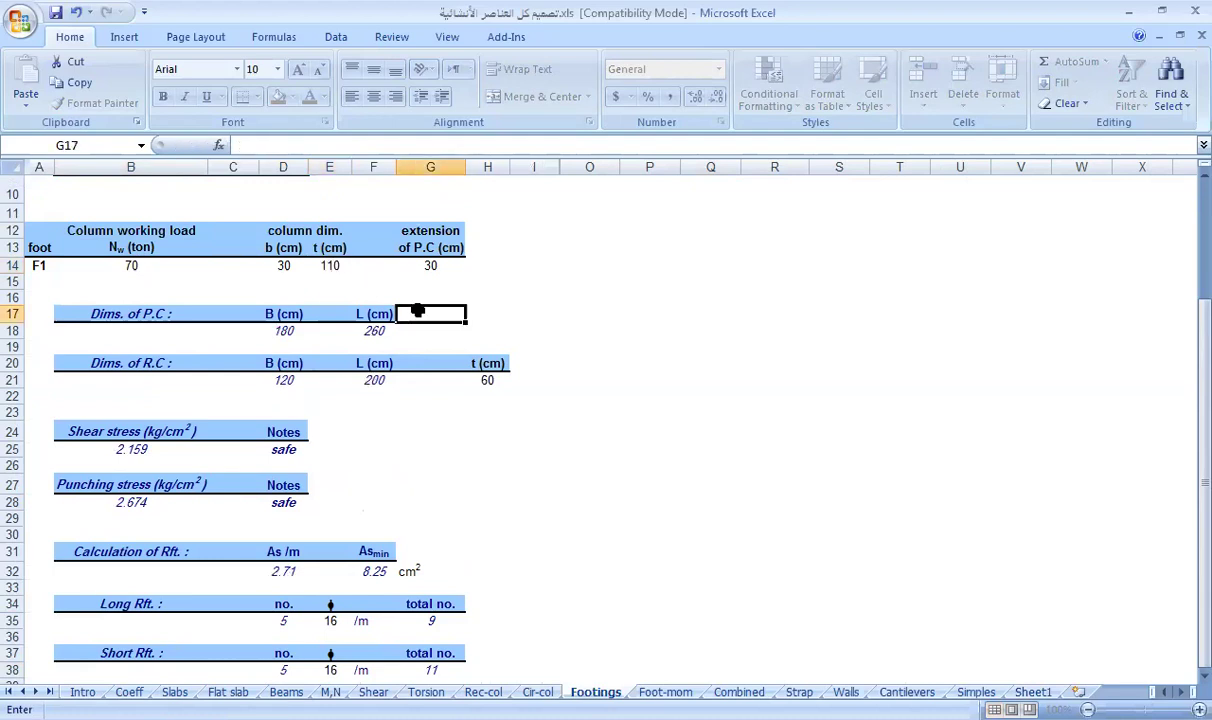
Check footing F 5's P.C length and width, and switch to the Design of Columns workbook
left_click(365, 330)
left_click(284, 330)
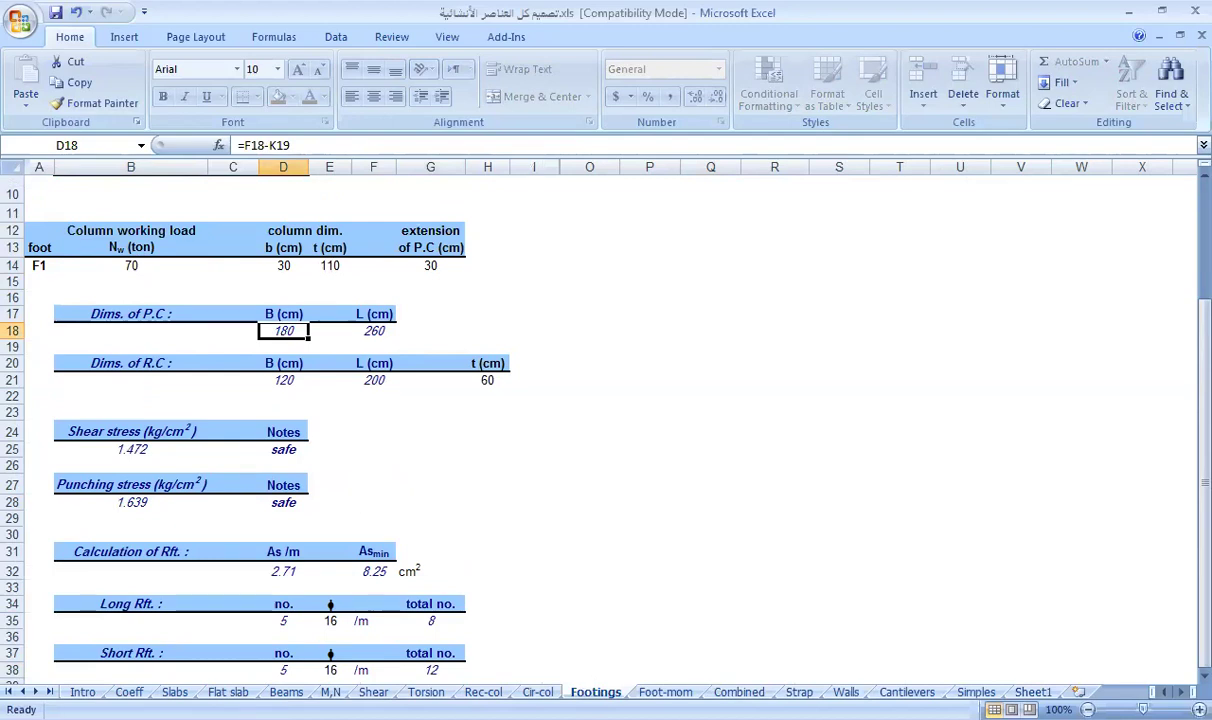
key("ctrl+Tab")
key("alt+Tab")
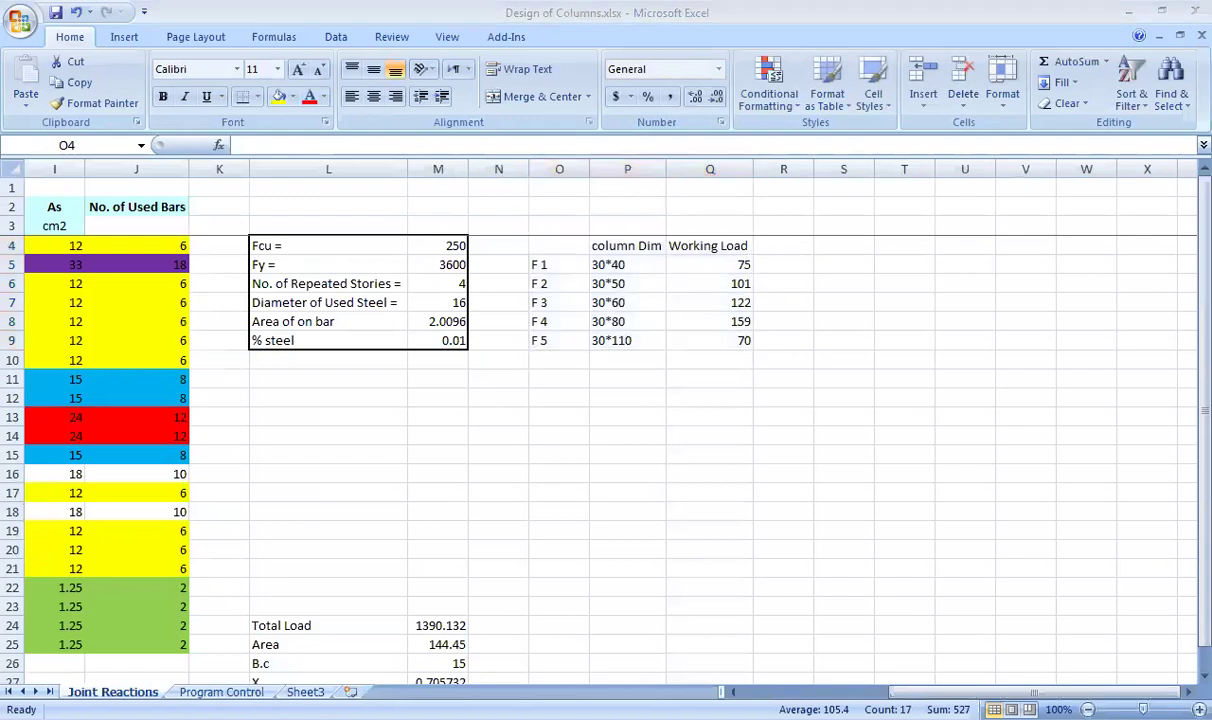
Return to Sheet1 and enter footing F 5's P.C dimensions: L 260 in L13 and B 180 in M13
key("alt+Tab")
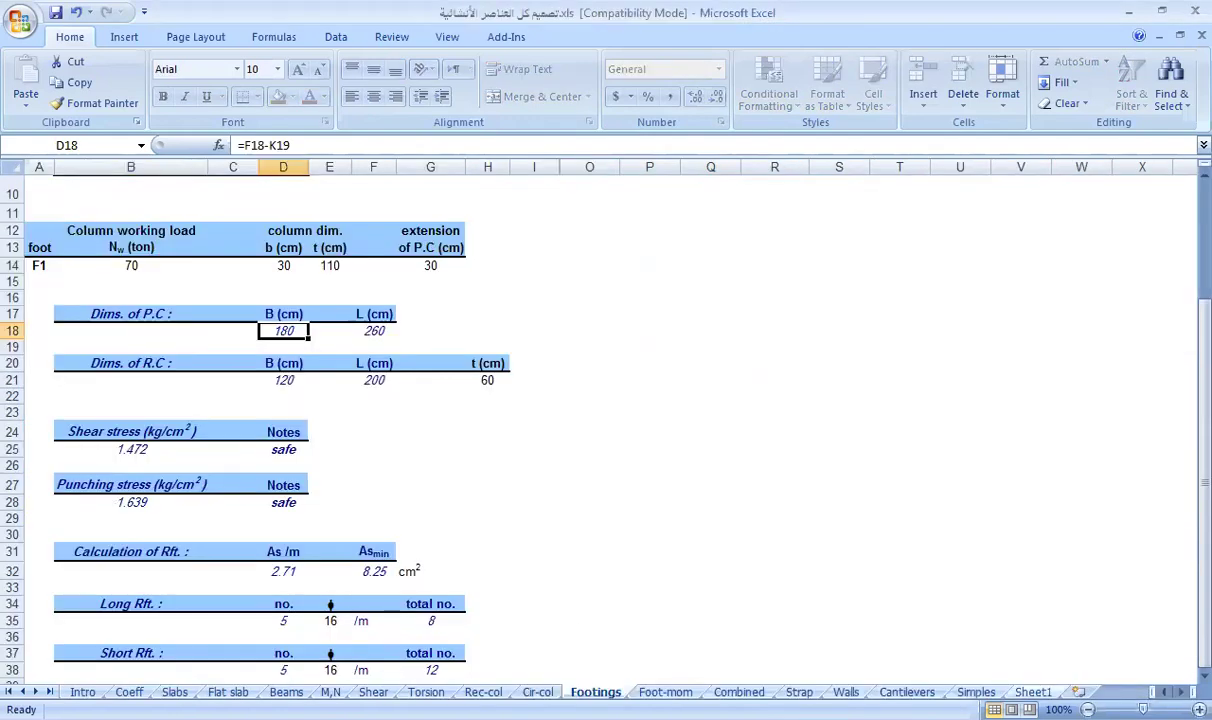
left_click(411, 373)
type("260")
left_click(466, 376)
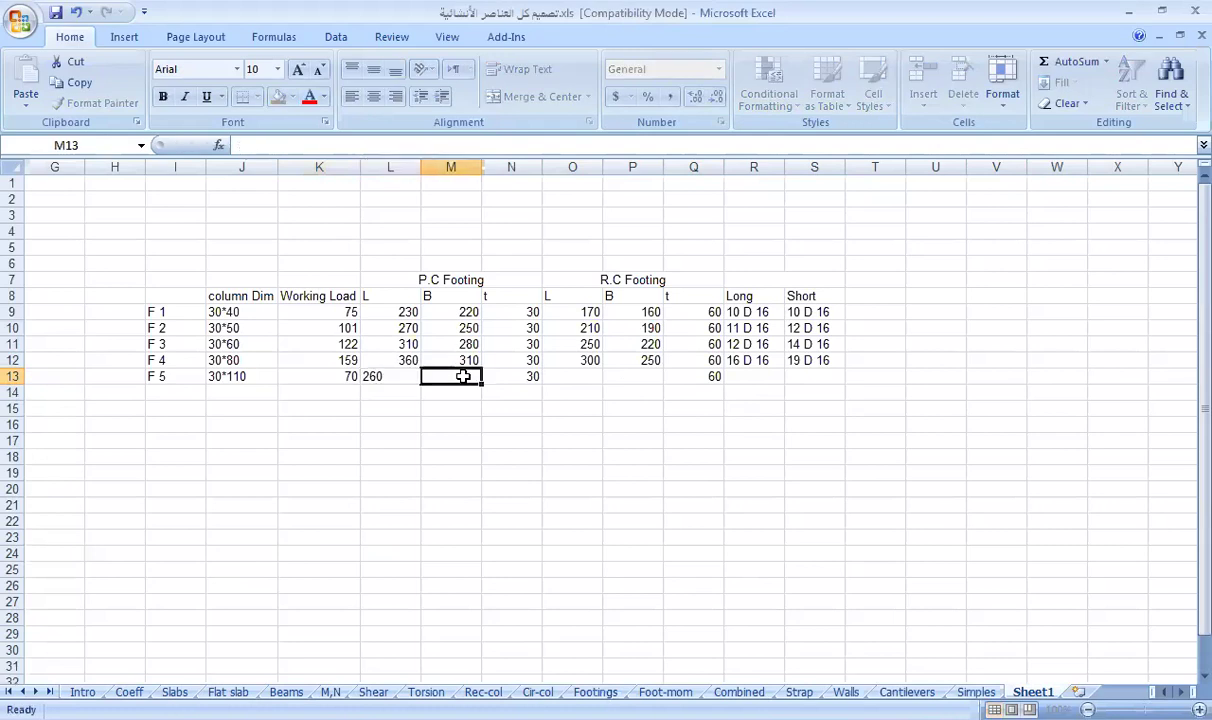
type("180")
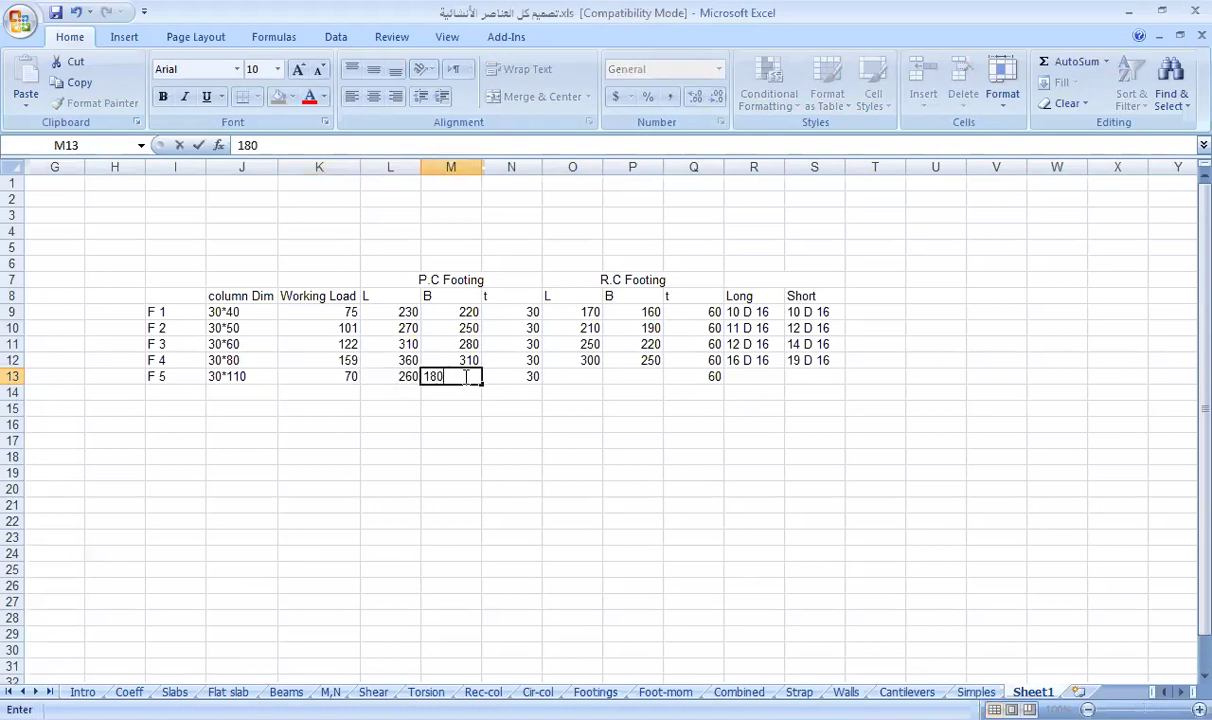
Enter footing F 5's R.C dimensions in Sheet1: L 200 in O13 and B 120 in P13
left_click(568, 380)
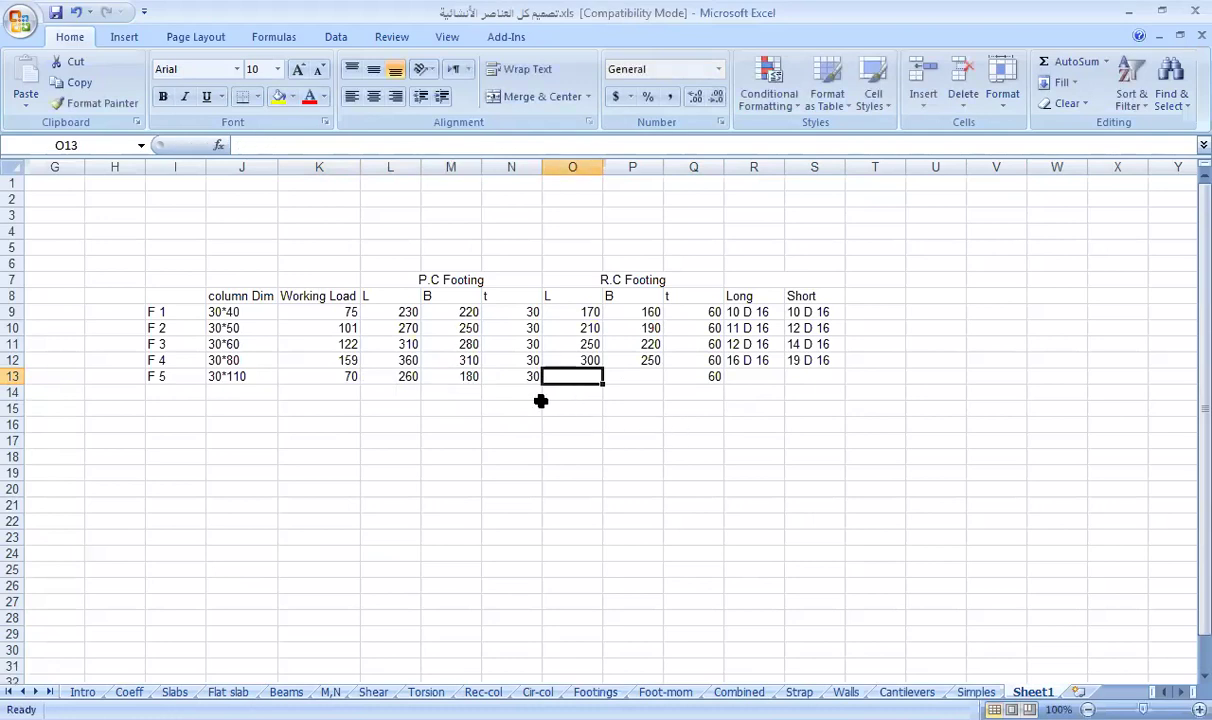
type("32")
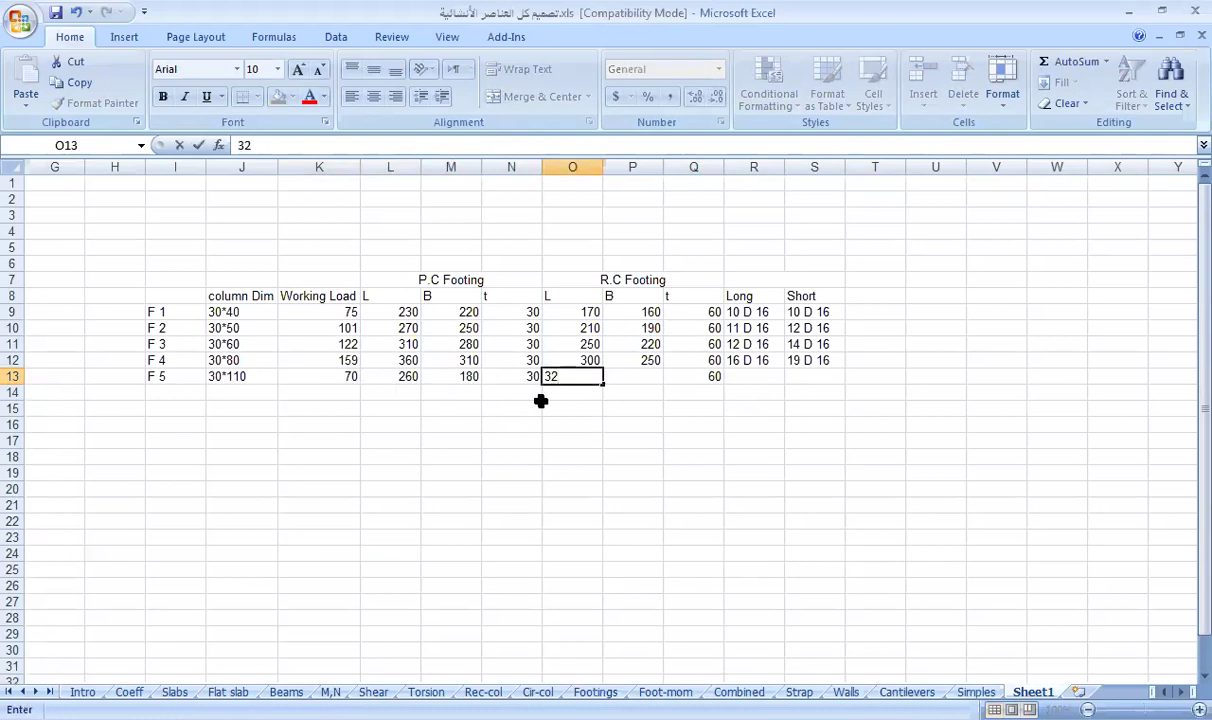
type("00")
left_click(637, 375)
type("120")
left_click(700, 406)
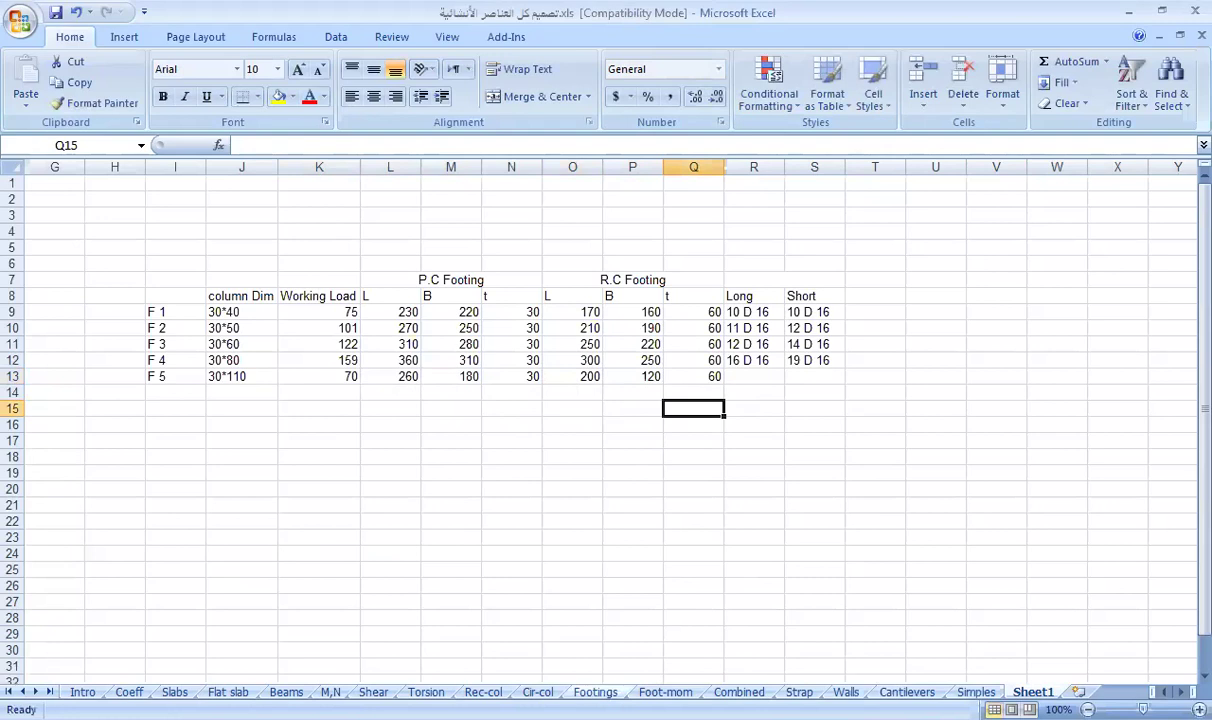
Check footing F 5's total bar counts on the Footings sheet and fill Sheet1's F 4 Long and Short entries down to row 13
left_click(595, 692)
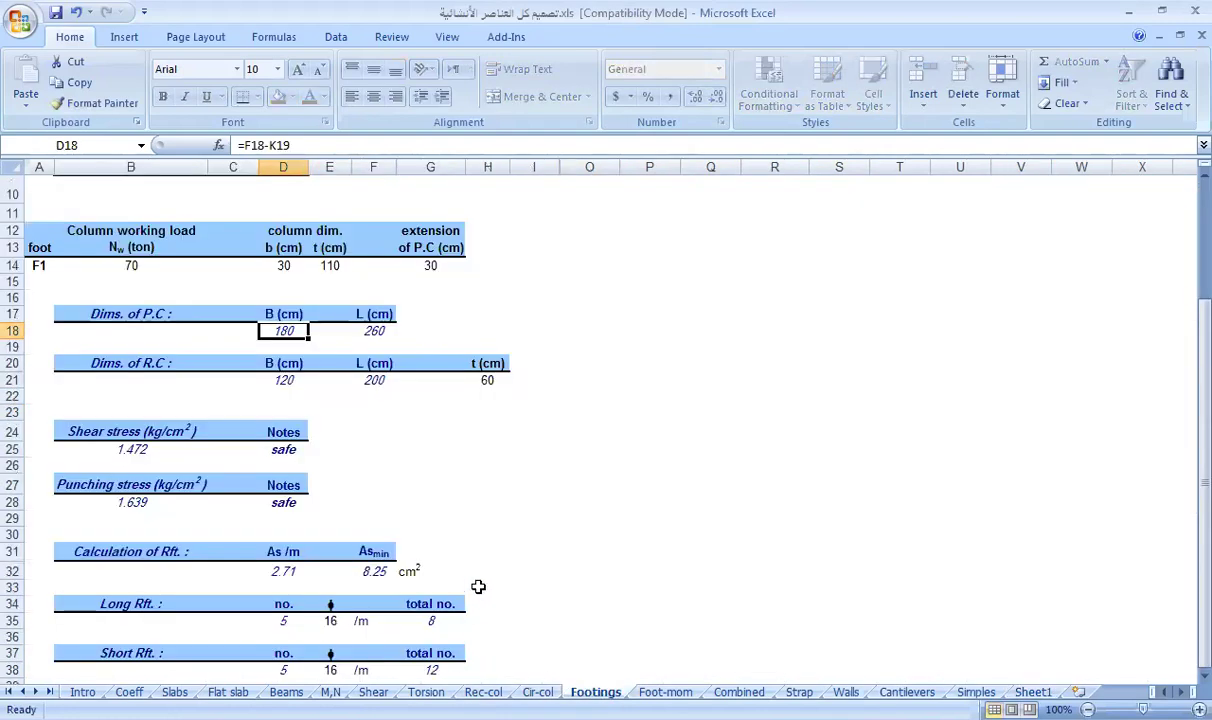
scroll(476, 559, "down", 1)
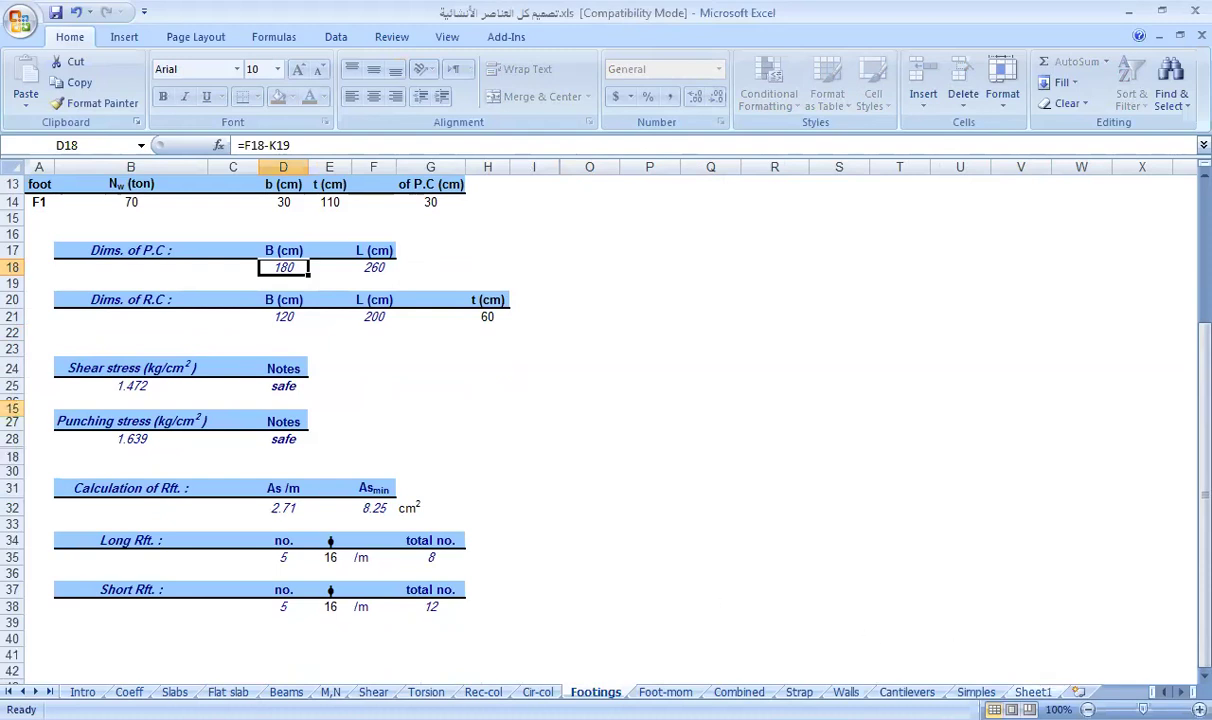
left_click(1033, 692)
left_click(760, 362)
left_click_drag(787, 370, 784, 385)
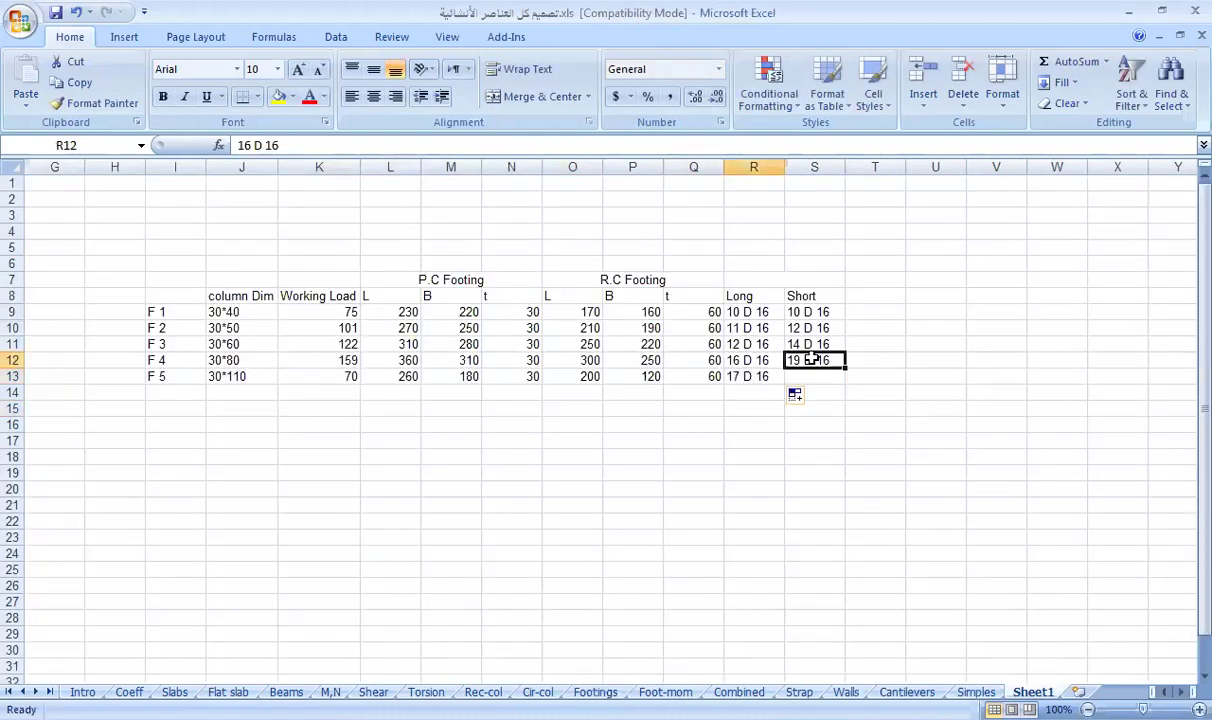
left_click(825, 360)
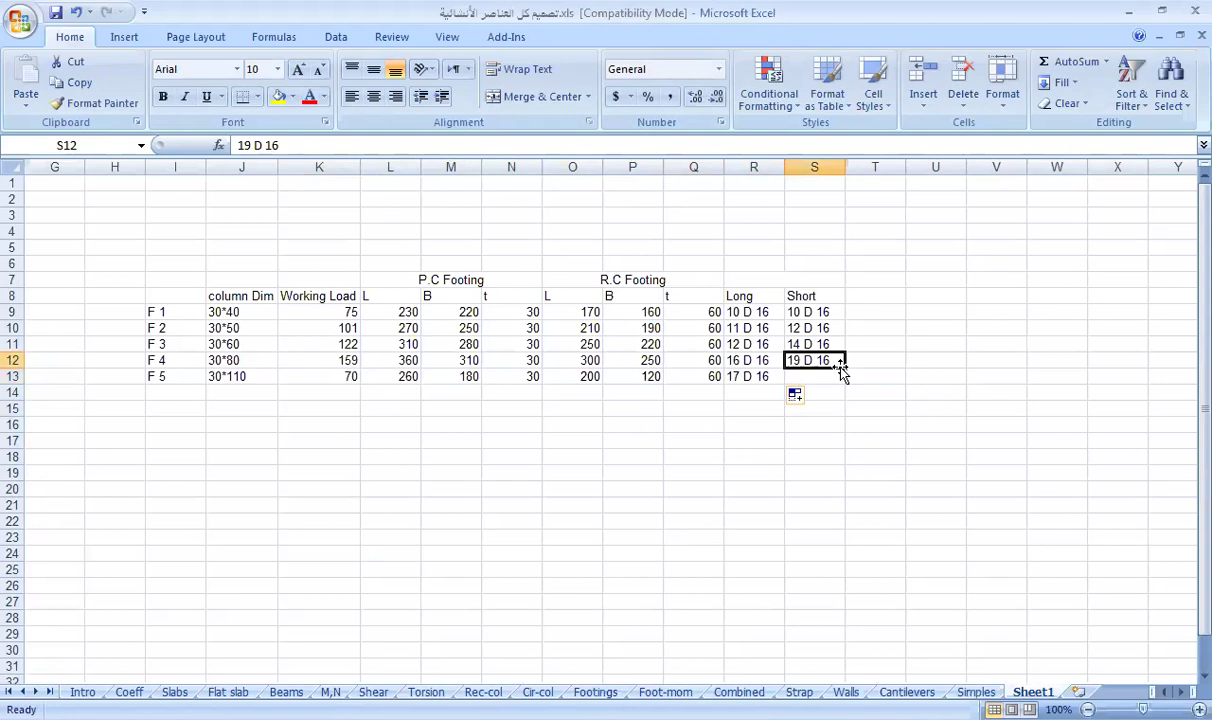
left_click_drag(845, 368, 845, 383)
Correct footing F 5's reinforcement in Sheet1 to 12 D 16 short in S13 and 8 D 16 long in R13
left_click(801, 377)
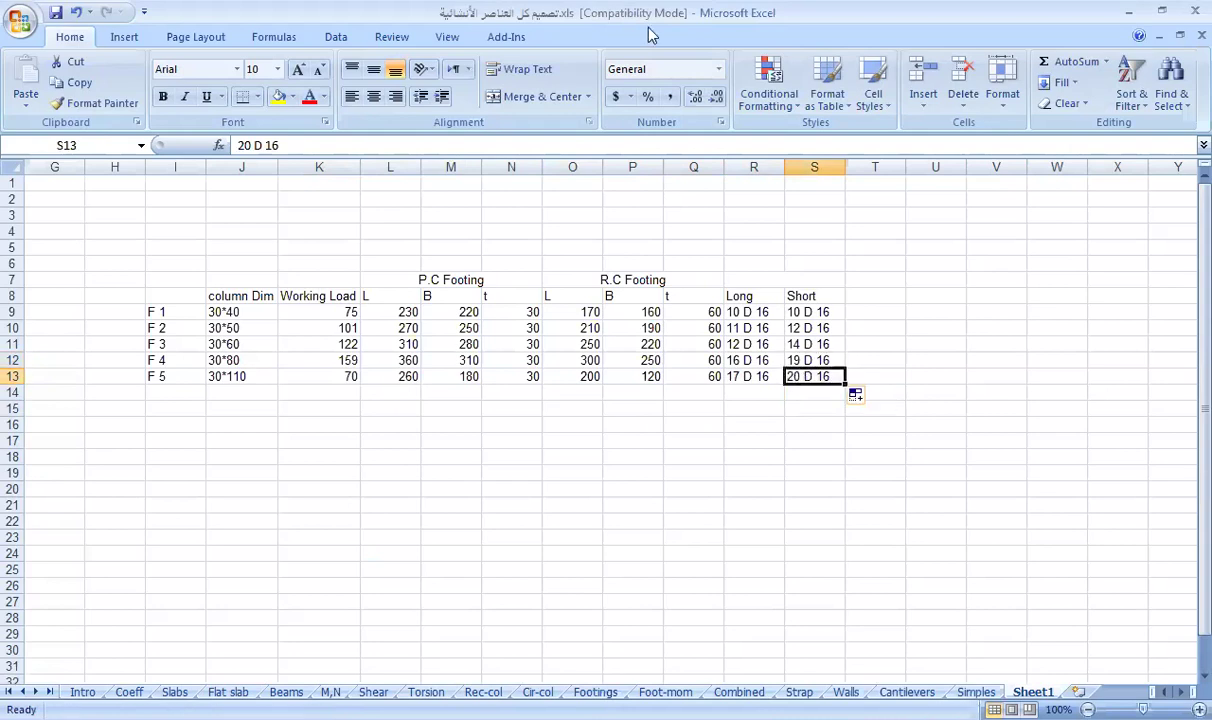
double_click(243, 145)
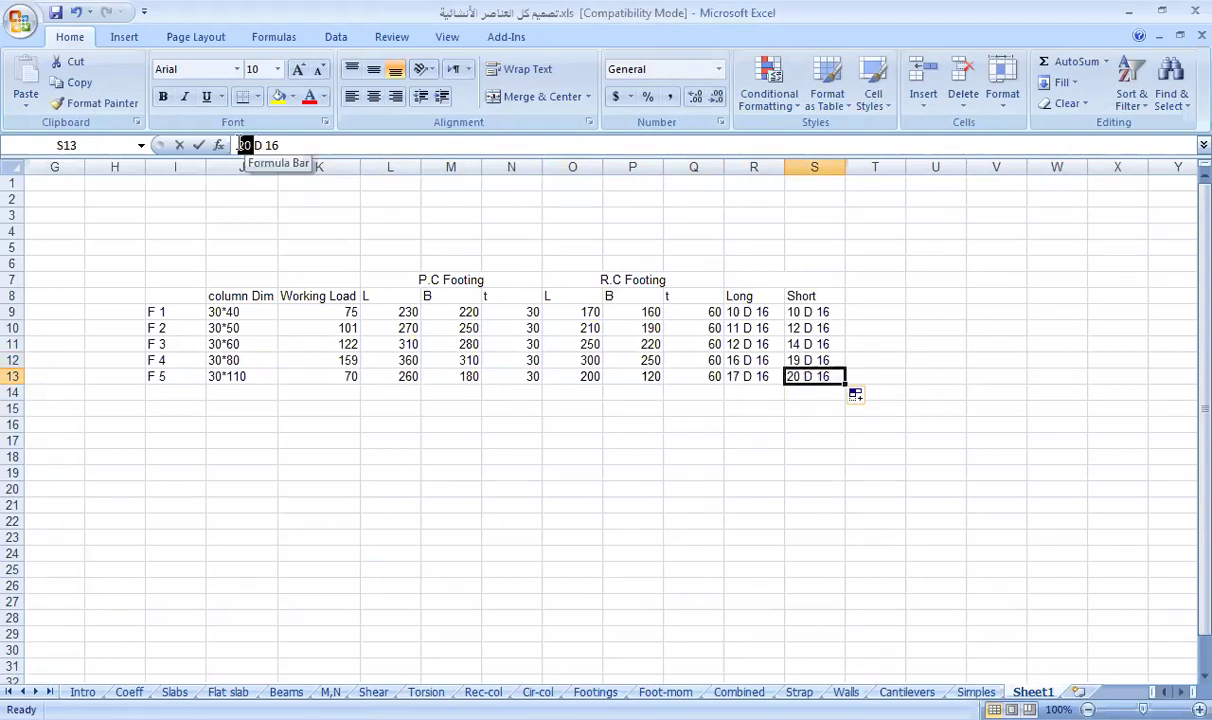
type("12")
left_click(774, 393)
left_click(776, 376)
double_click(243, 145)
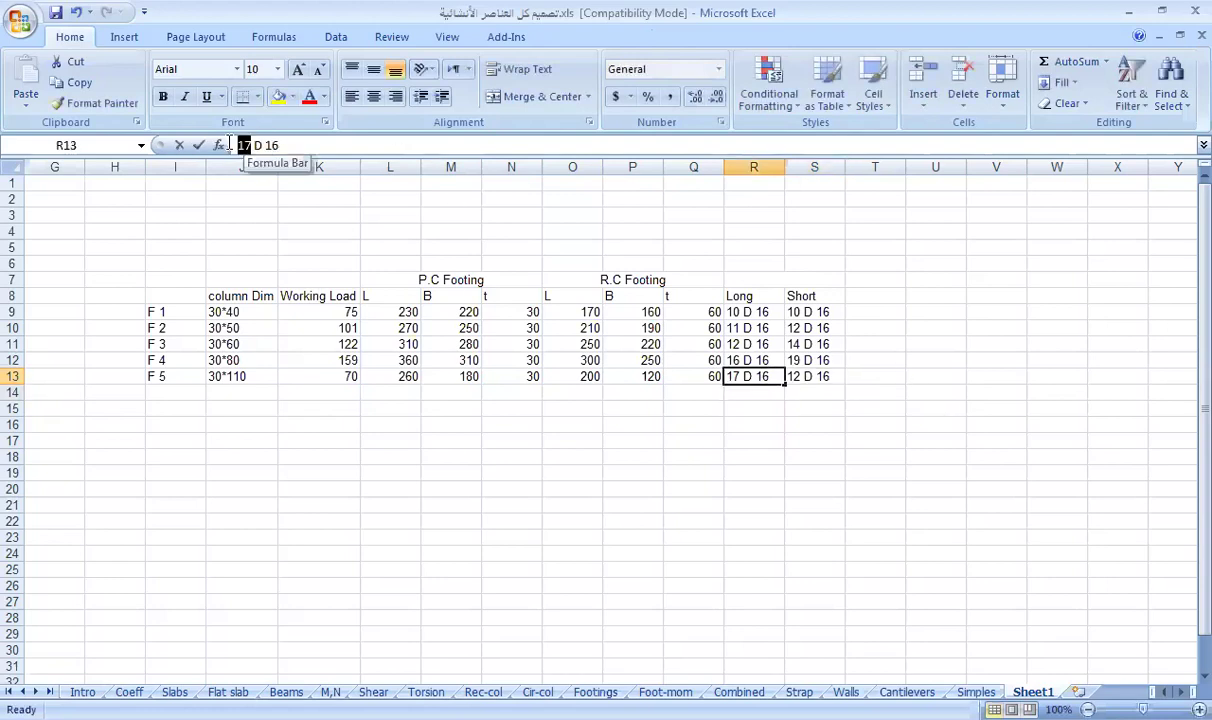
type("8")
left_click(580, 438)
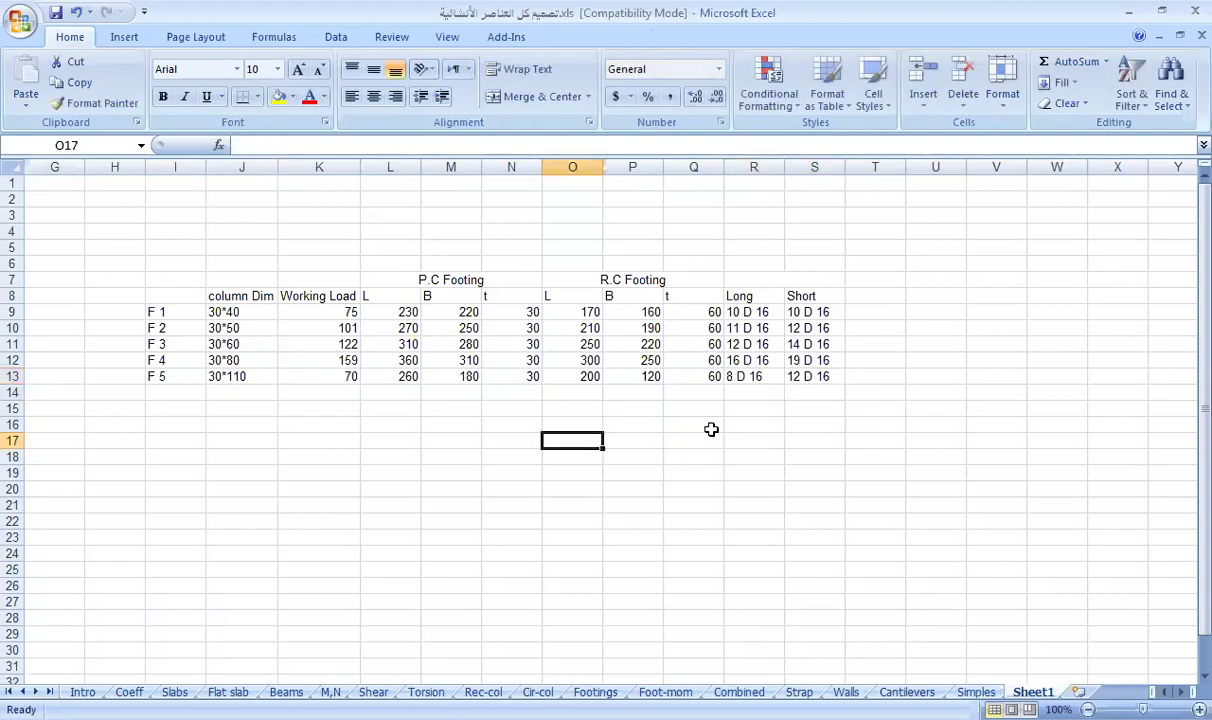
Copy the completed footing table I7:S13 and paste it over the column table at O4 on the Design of Columns workbook's Joint Reactions sheet
left_click(820, 276)
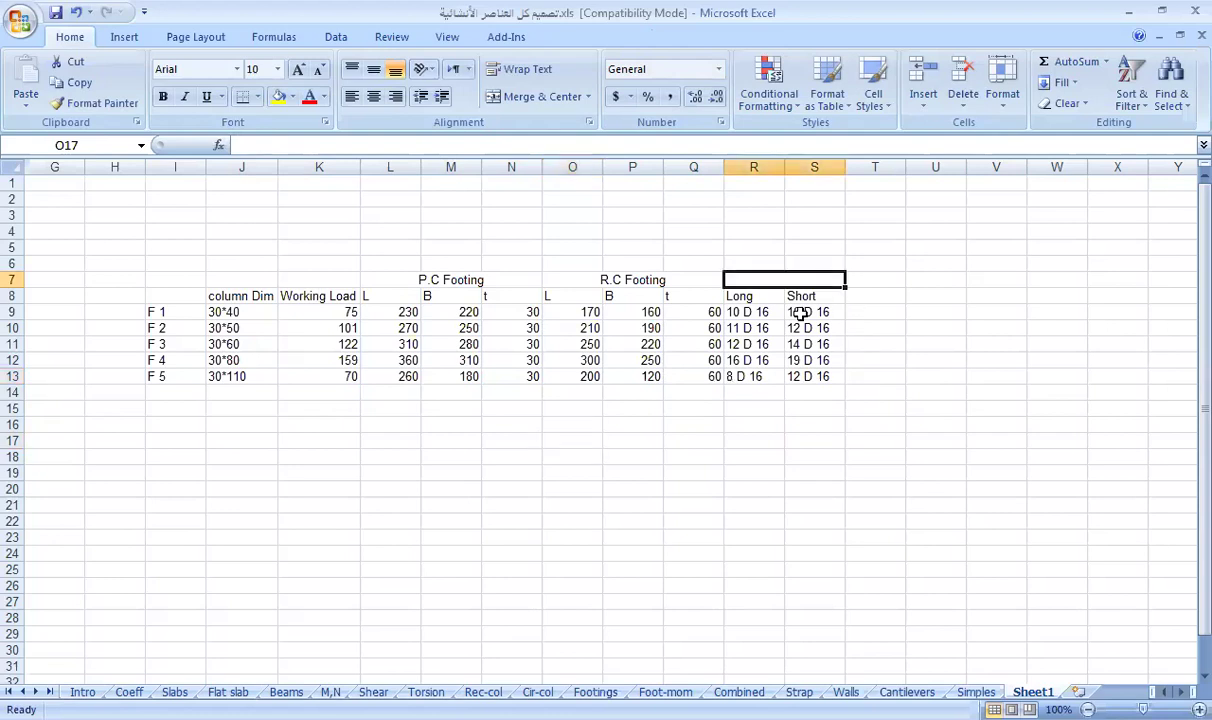
left_click_drag(822, 275, 186, 376)
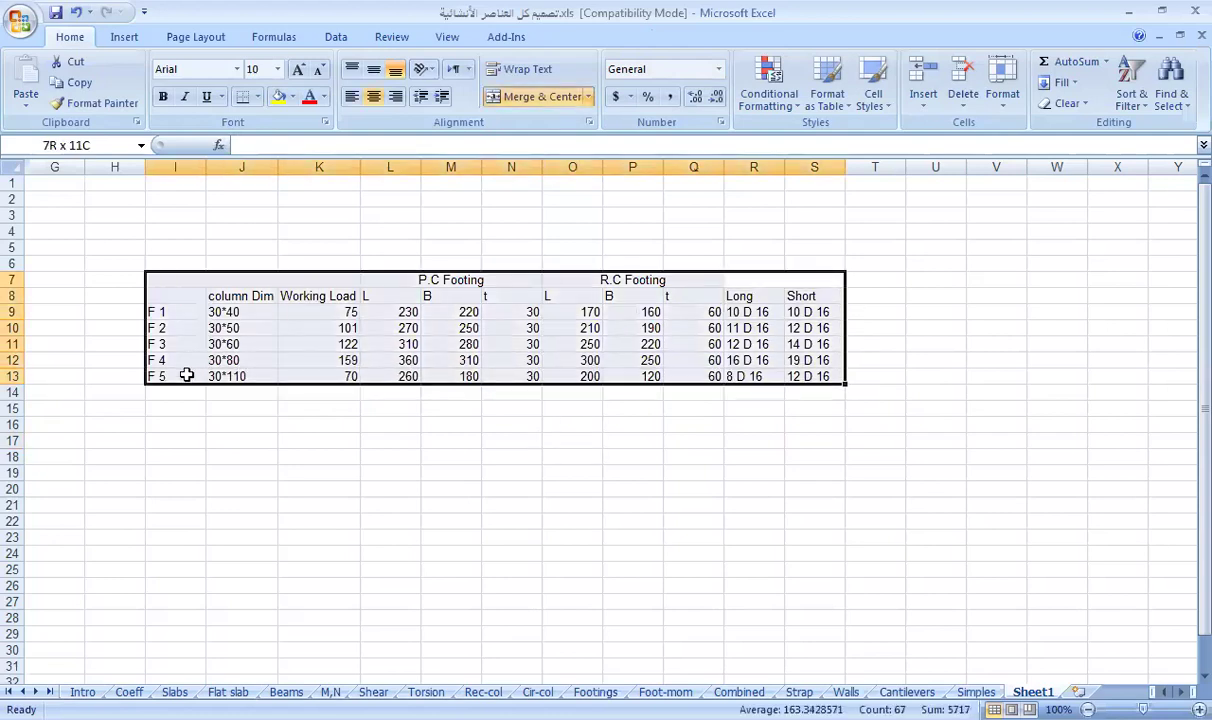
key("ctrl+c")
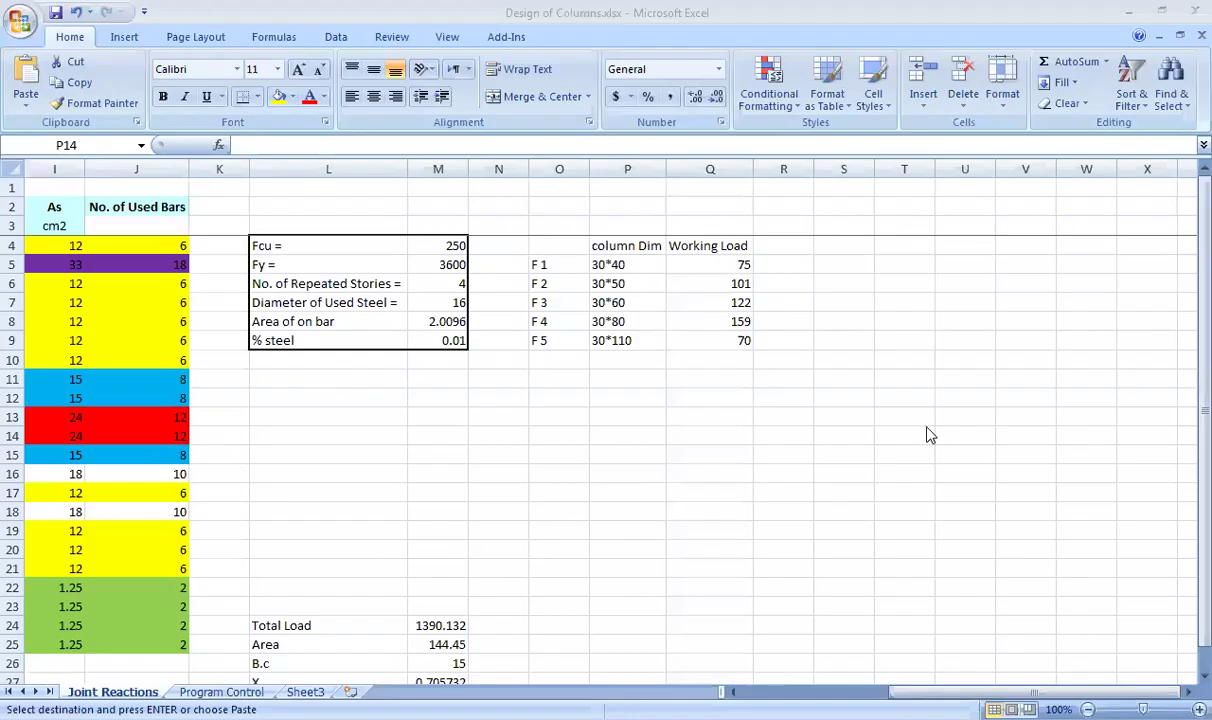
scroll(605, 295, "down", 3)
scroll(718, 473, "up", 3)
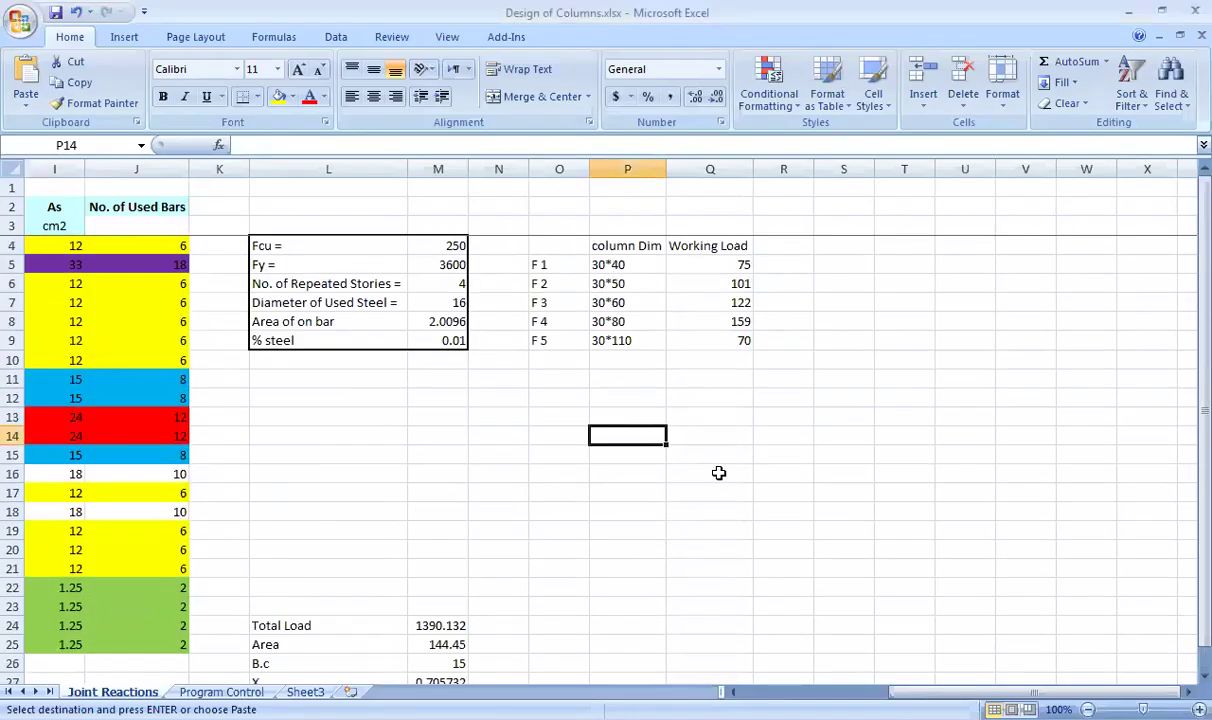
left_click(563, 246)
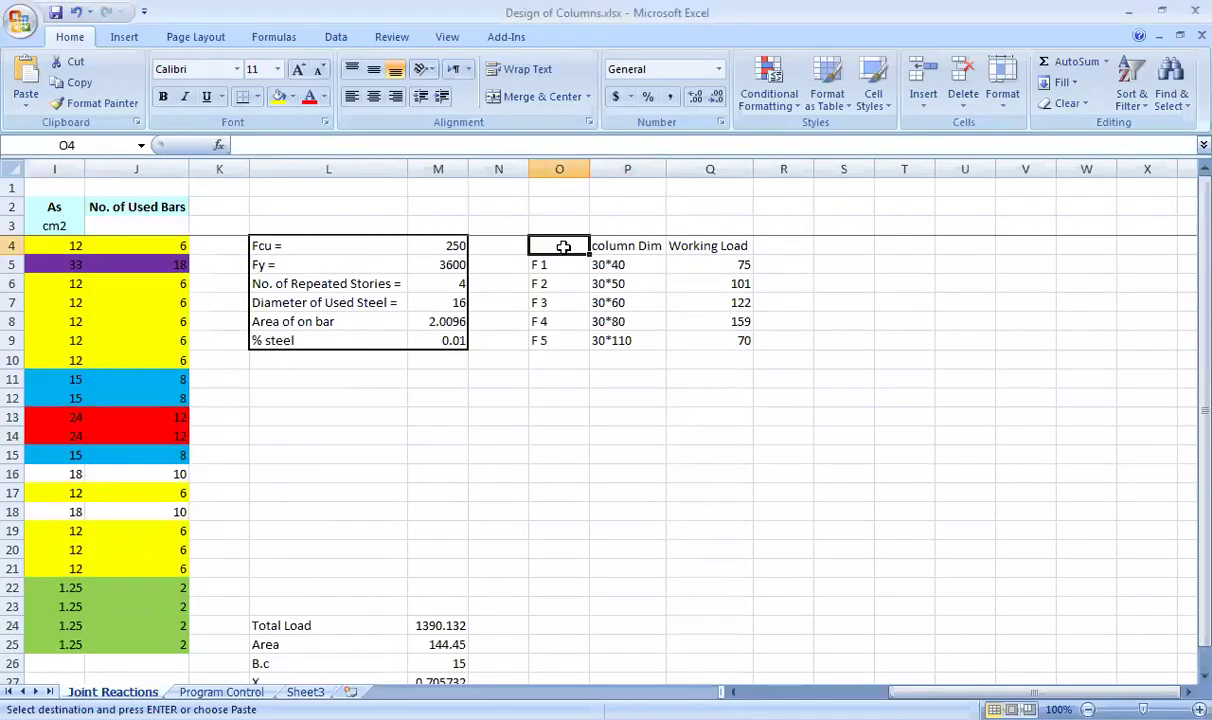
key("ctrl+v")
left_click_drag(606, 398, 992, 484)
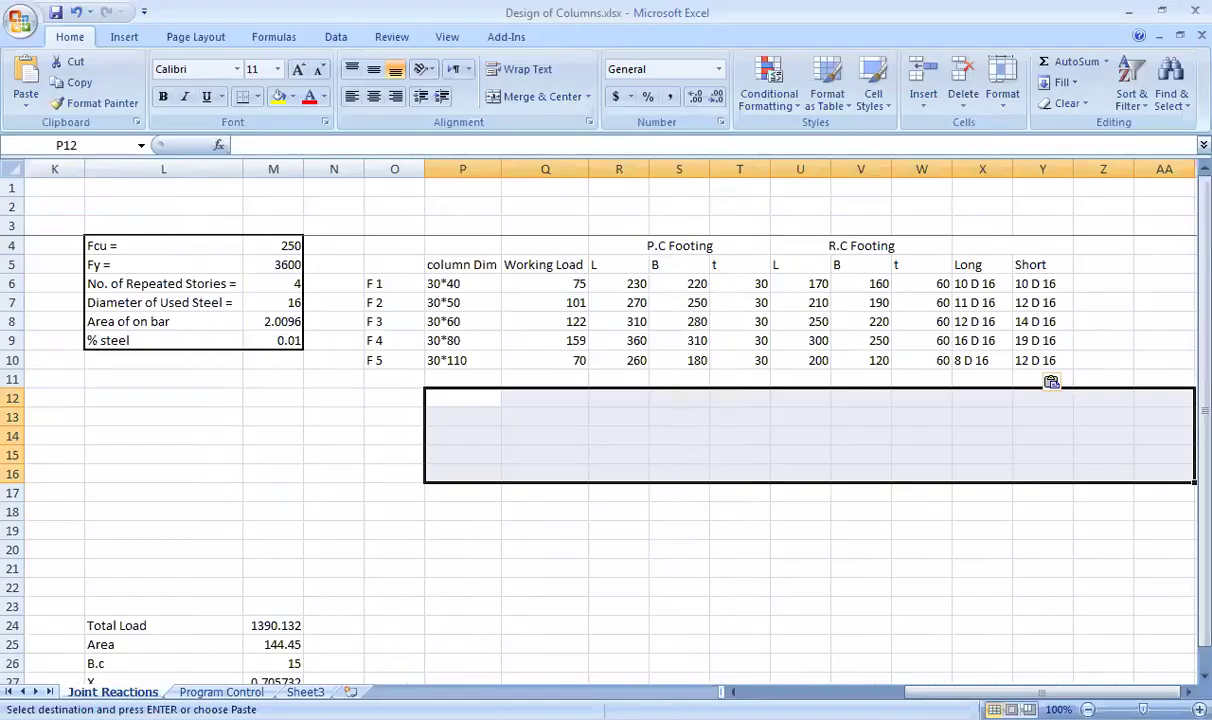
Switch to Design.dwg in AutoCAD and turn on the AXIS layer for the columns and axes plan
key("alt+Tab")
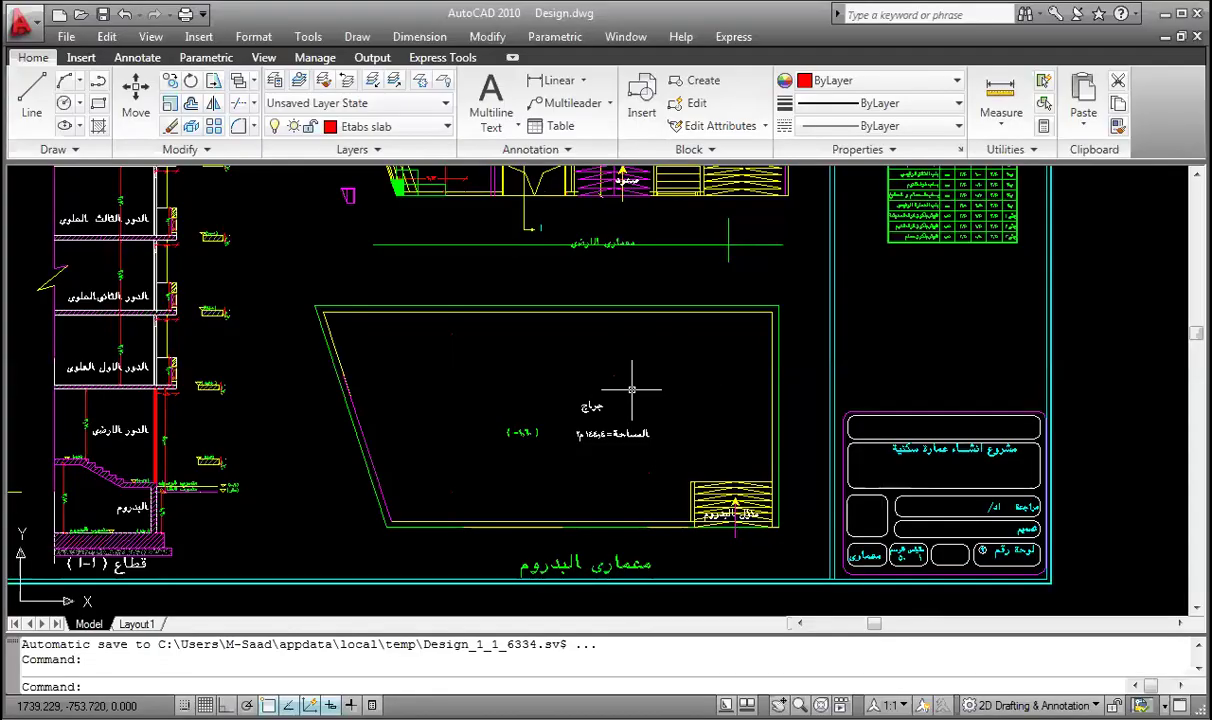
scroll(622, 438, "down", 8)
scroll(1075, 440, "up", 2)
scroll(1075, 440, "down", 3)
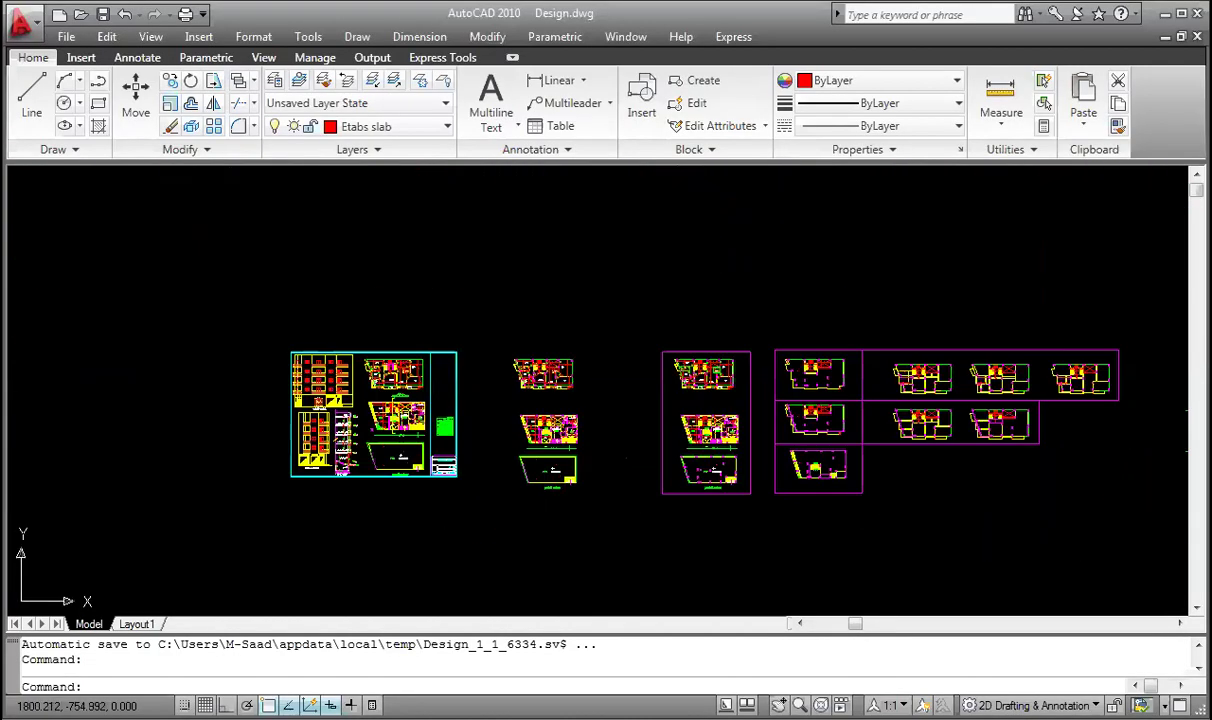
scroll(920, 460, "up", 3)
left_click_drag(975, 495, 638, 460)
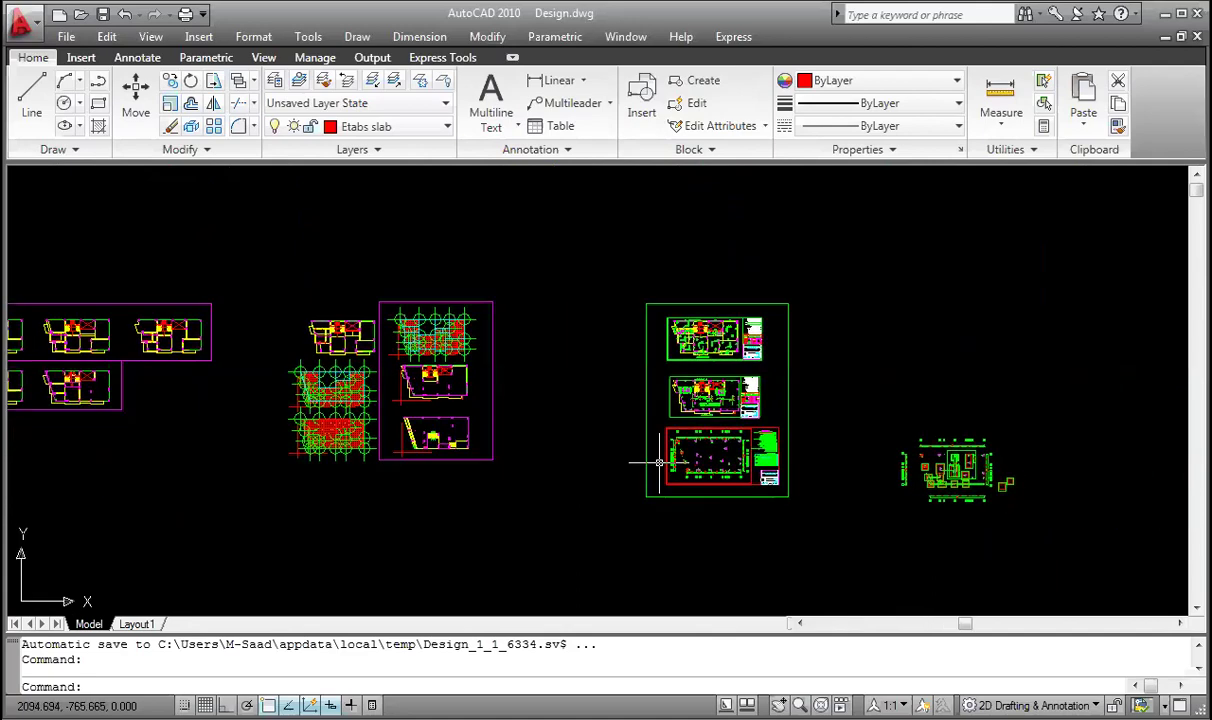
scroll(688, 526, "up", 6)
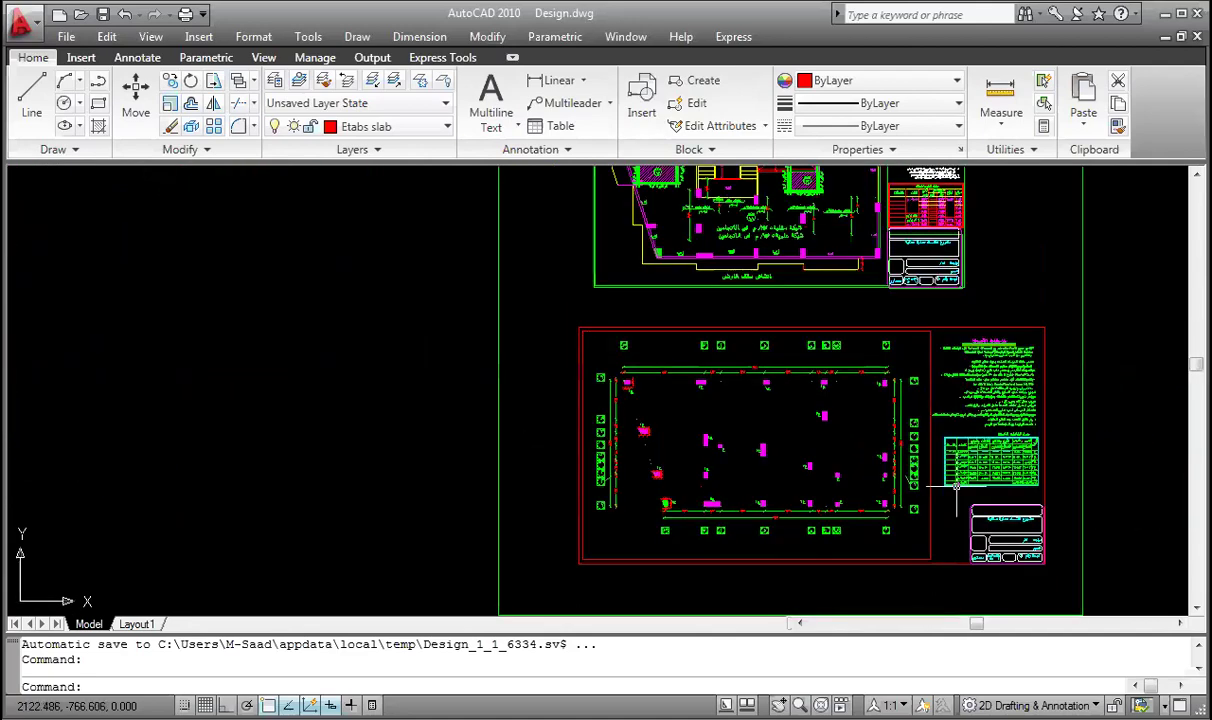
scroll(772, 427, "up", 1)
scroll(810, 395, "up", 2)
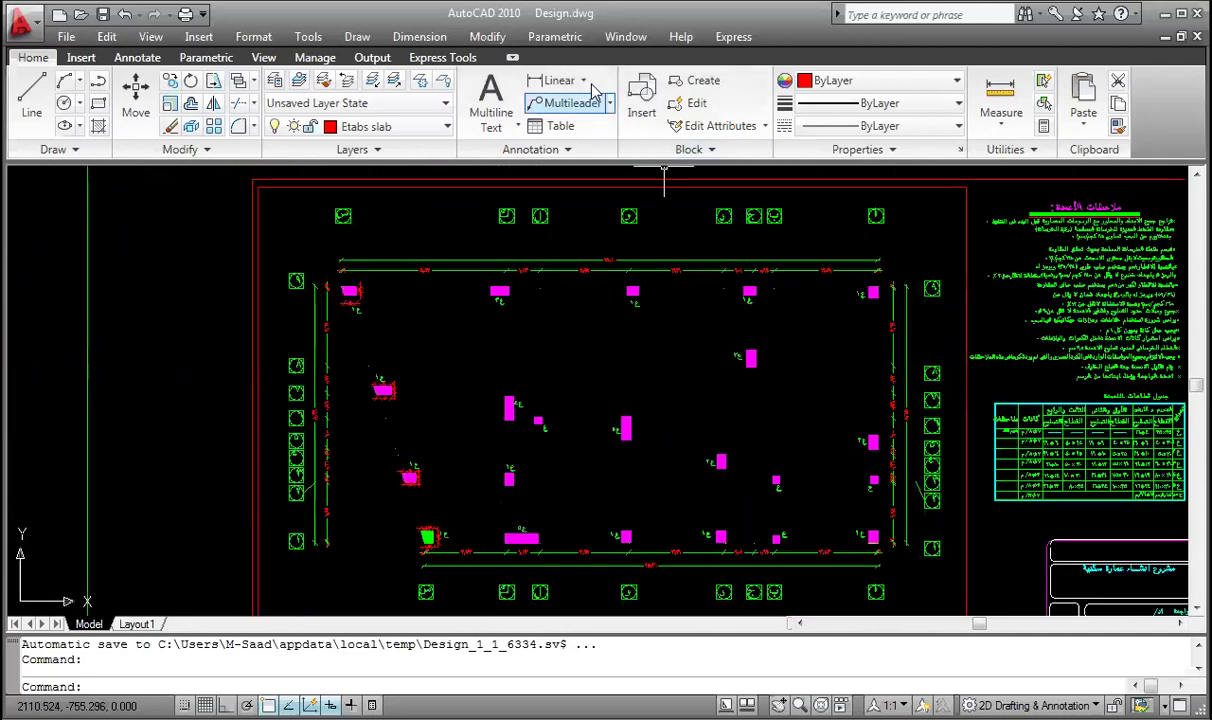
left_click(400, 126)
scroll(392, 203, "up", 10)
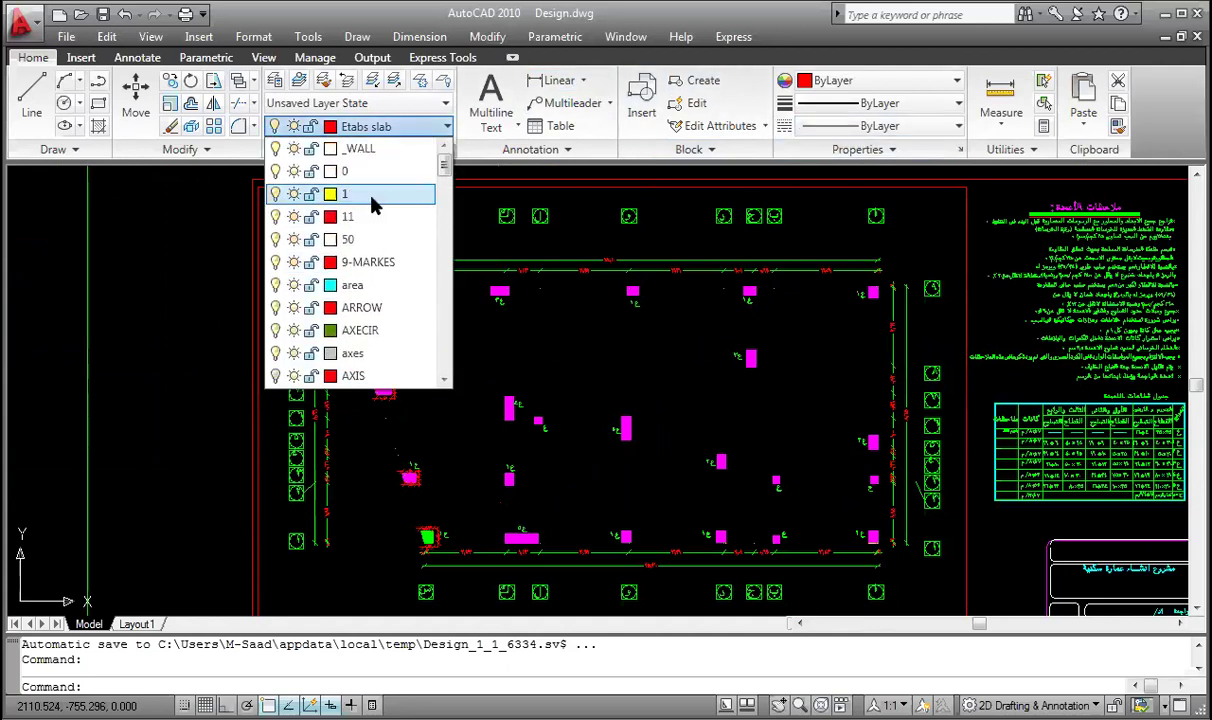
scroll(385, 216, "down", 1)
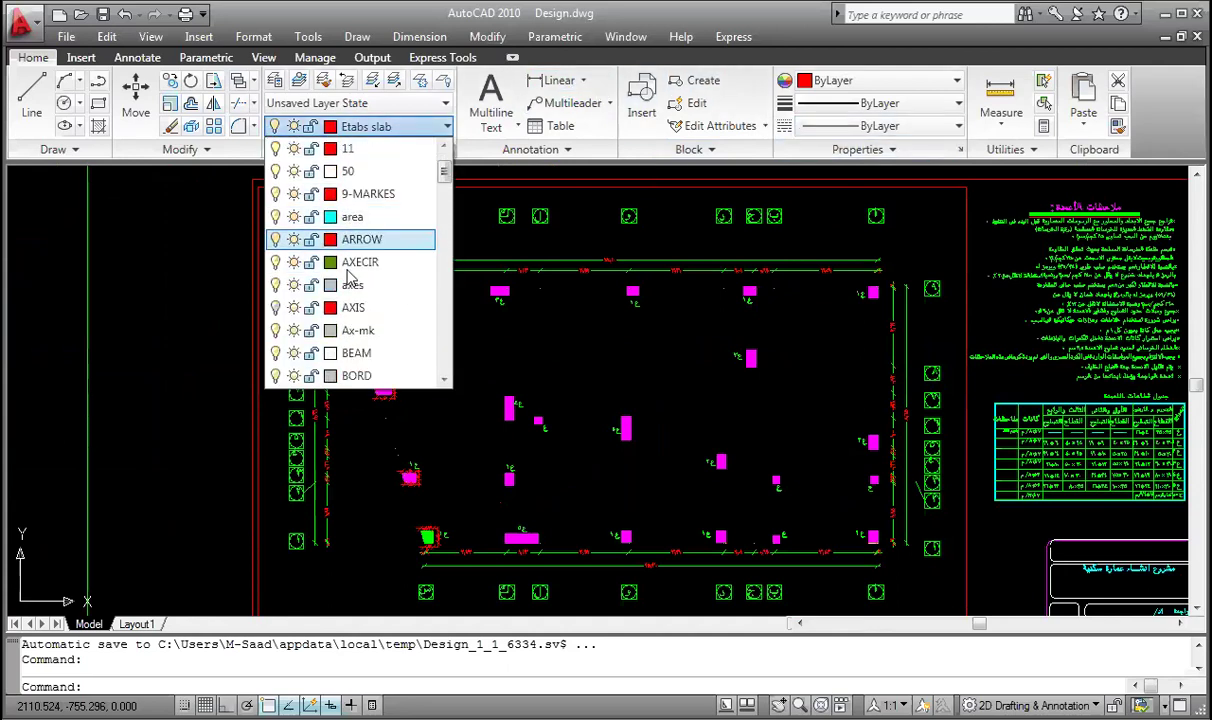
left_click(277, 308)
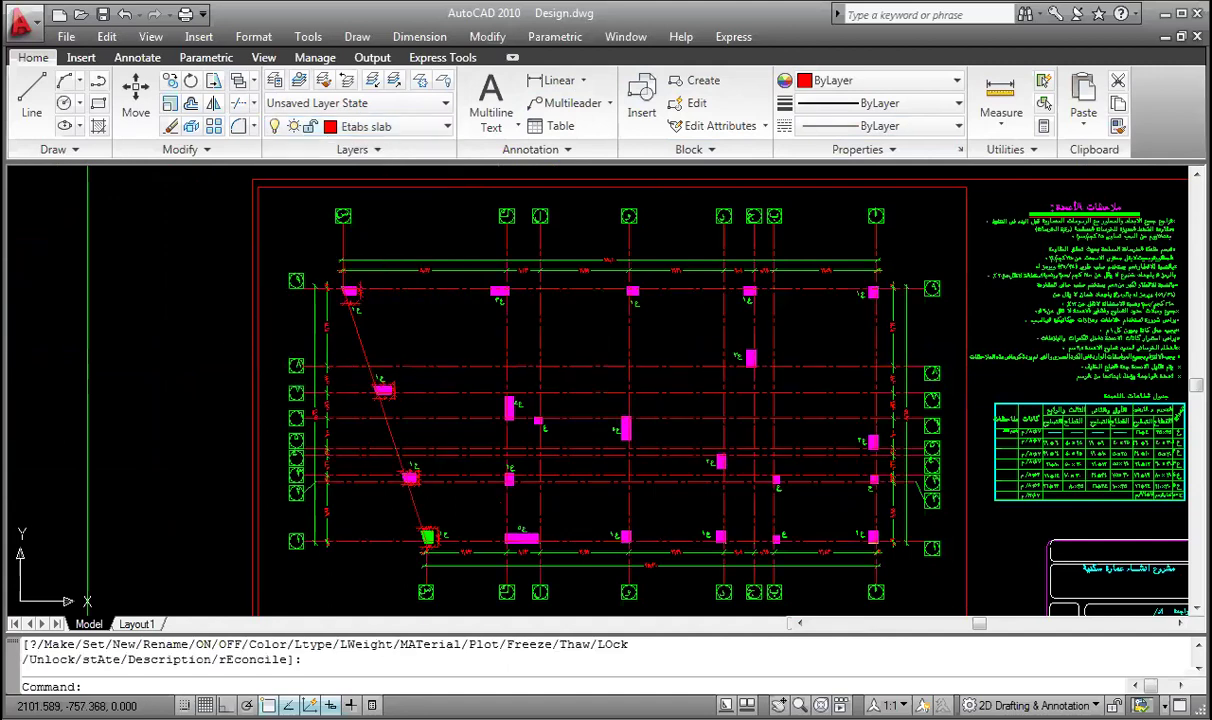
Copy the whole columns and axes plan with its dimensions, without the sheet frame, to the empty area below the existing drawings
left_click(281, 202)
scroll(290, 250, "down", 2)
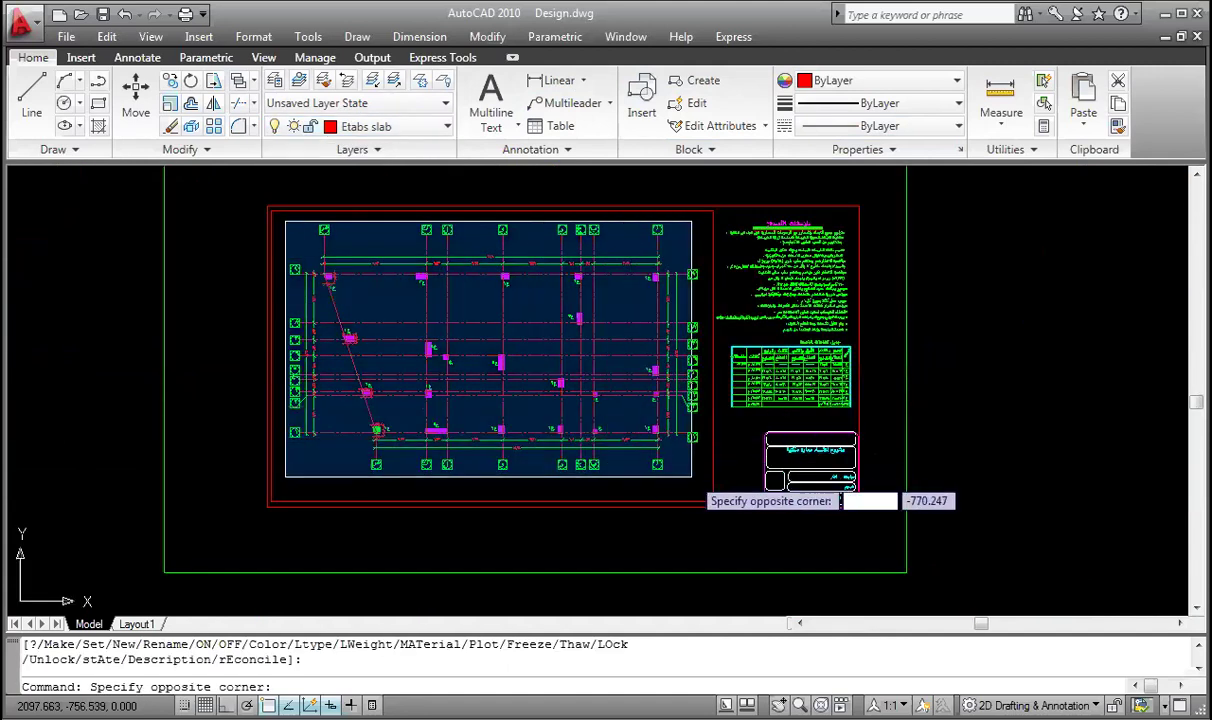
left_click(695, 440)
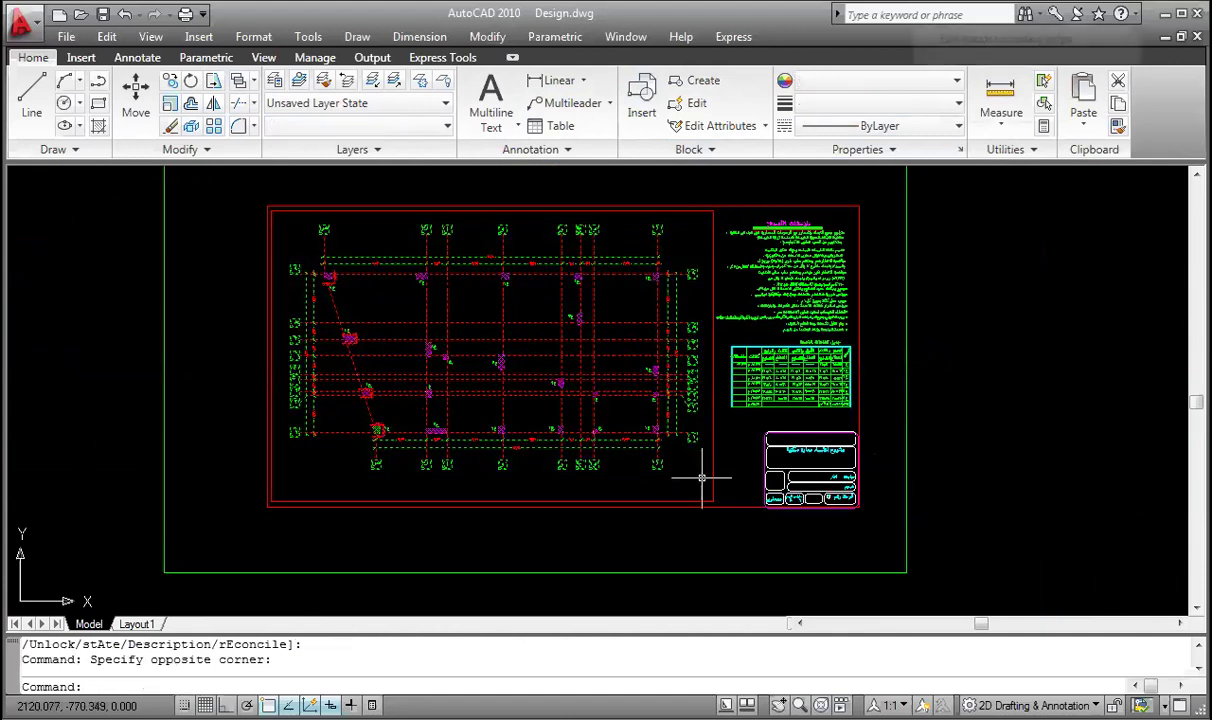
left_click(170, 103)
left_click(485, 320)
scroll(392, 292, "down", 5)
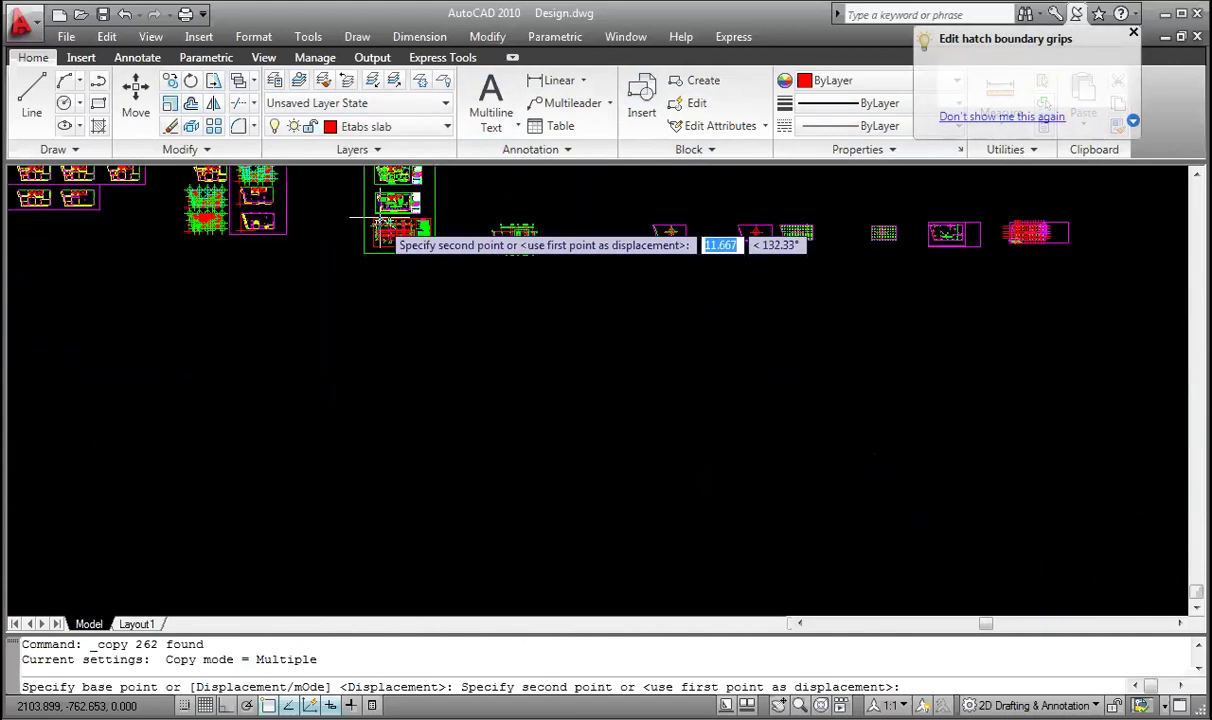
left_click(615, 478)
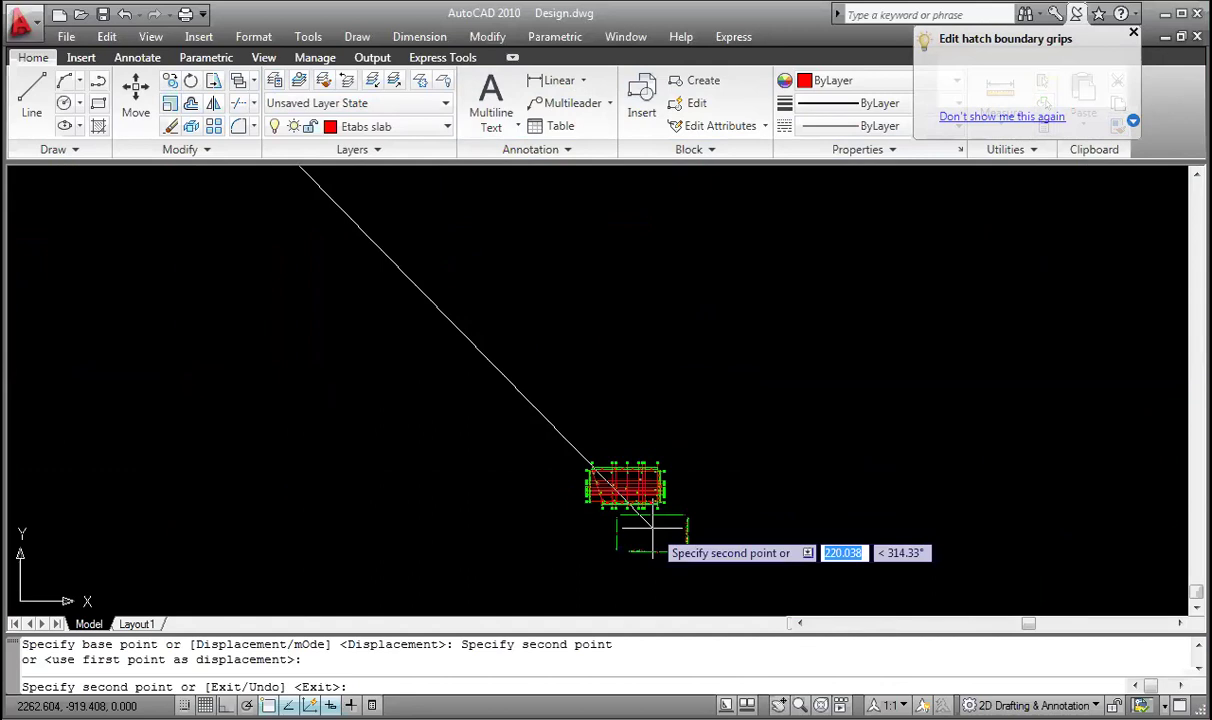
key("Escape")
scroll(645, 505, "up", 6)
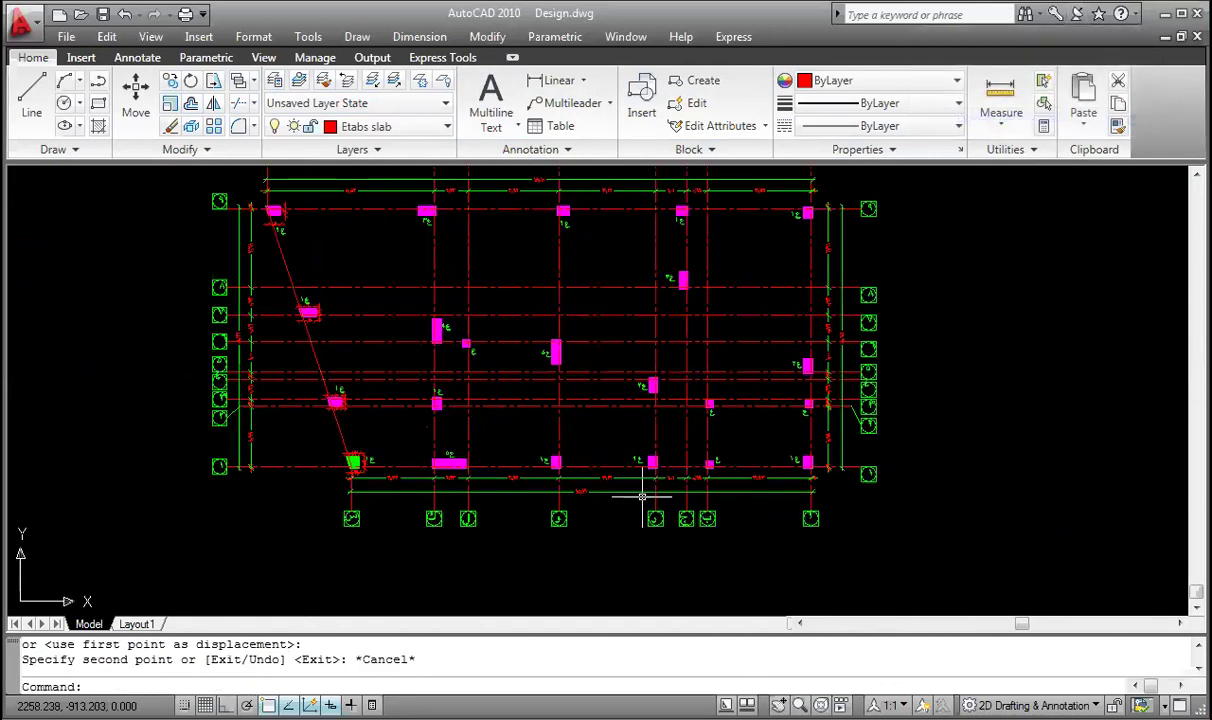
scroll(810, 480, "up", 1)
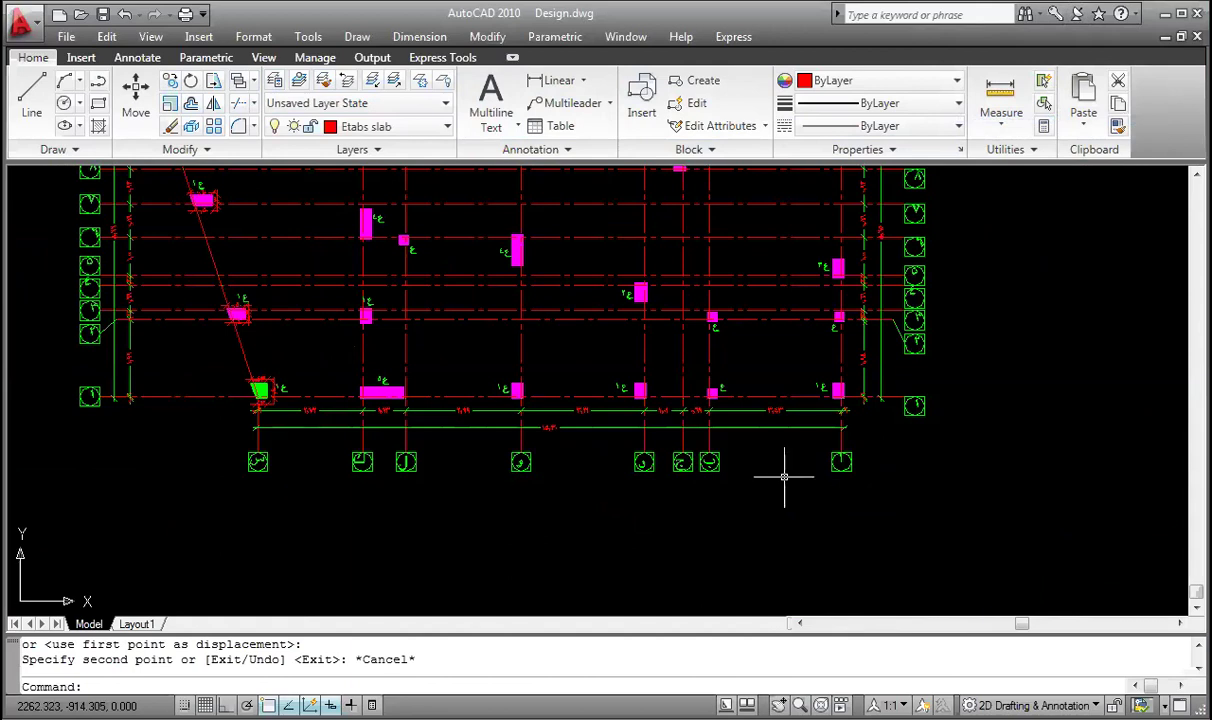
scroll(840, 432, "up", 5)
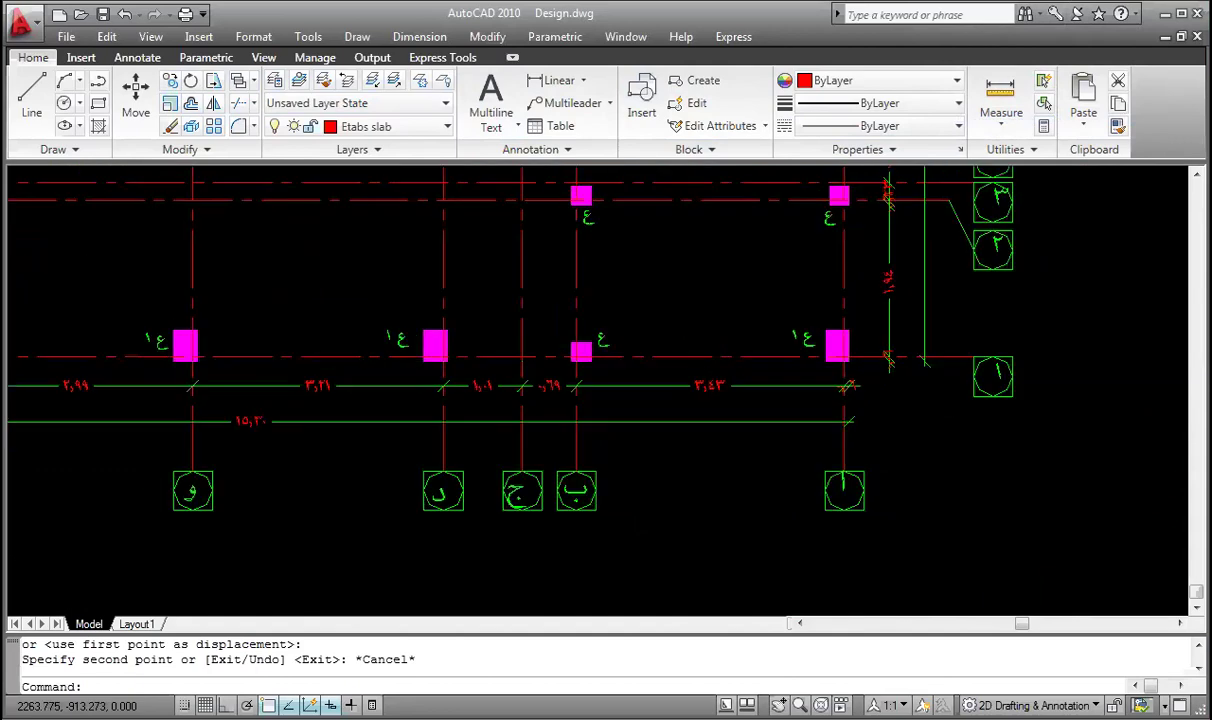
Stretch the lower ends of the copied plan's vertical axes, with their bubbles and dimension lines, downward away from the columns
scroll(908, 325, "down", 5)
left_click(879, 355)
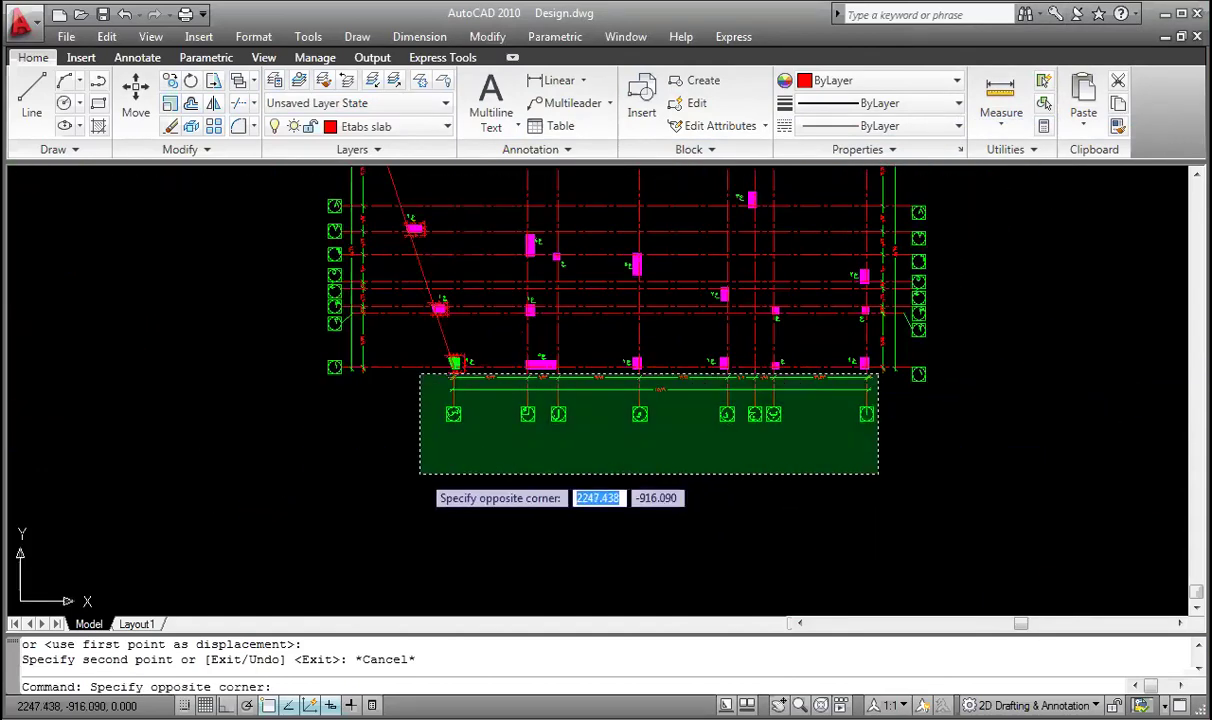
left_click(419, 473)
type("s")
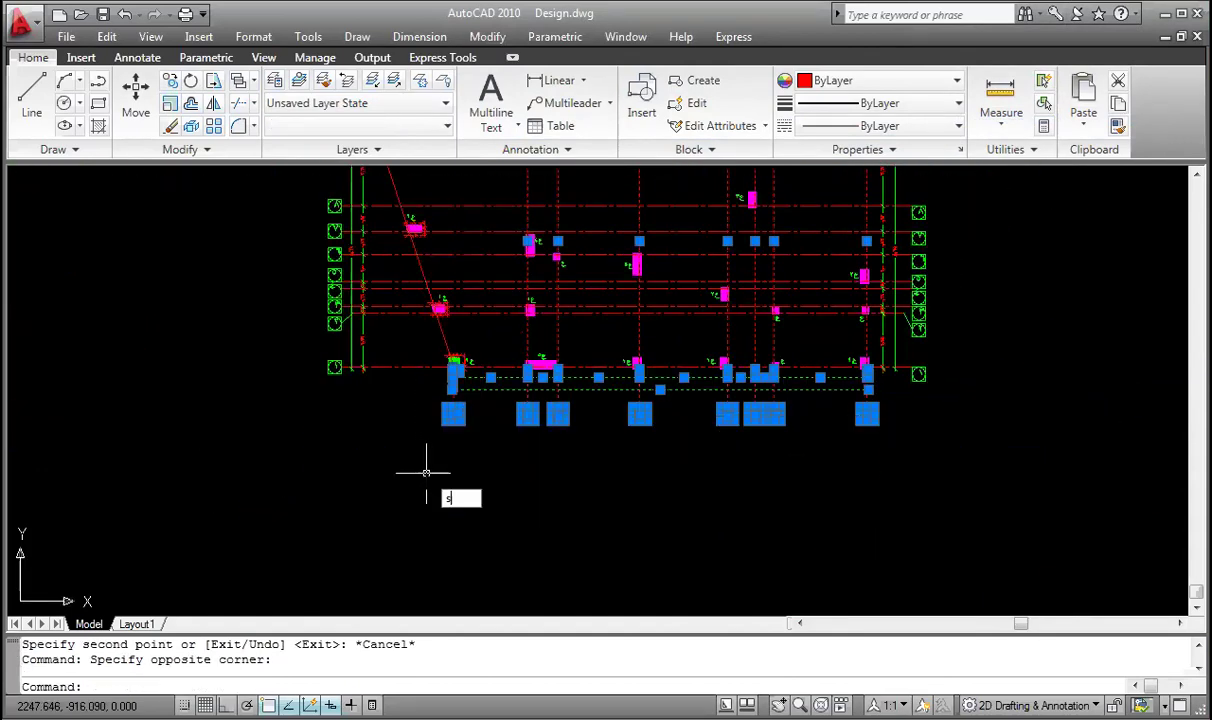
key("Return")
left_click(426, 472)
left_click(590, 557)
scroll(569, 451, "down", 2)
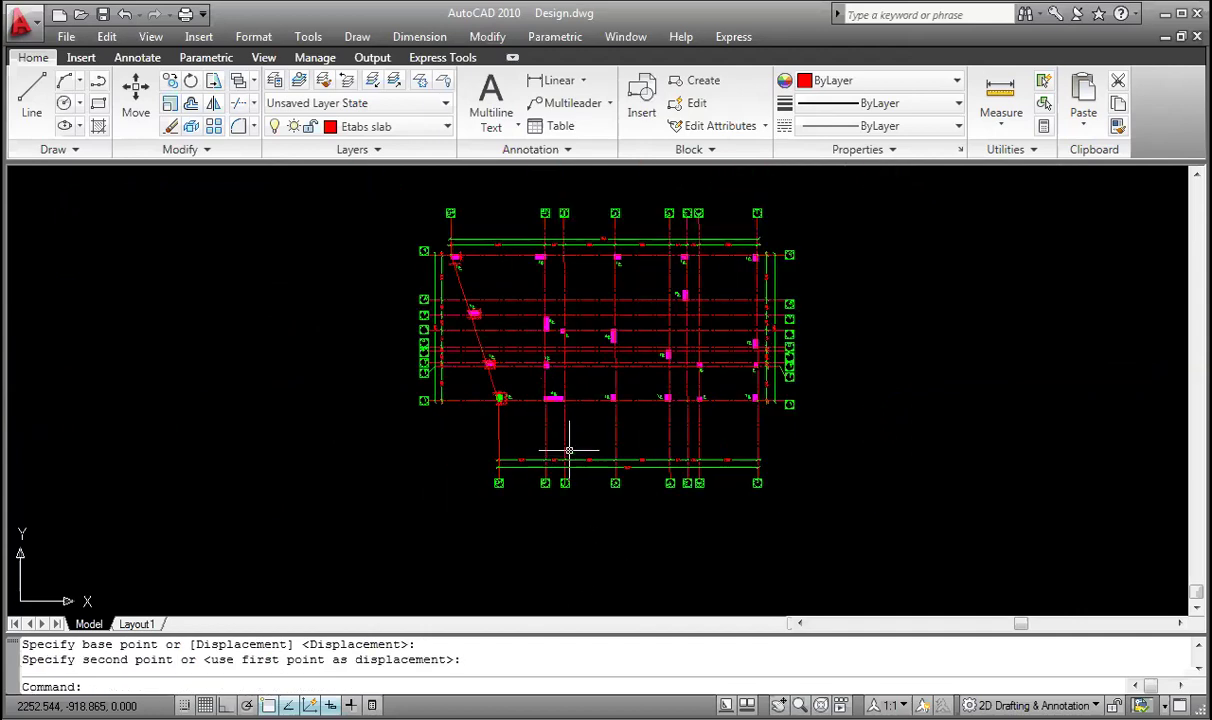
Try to stretch the left-side axis bubbles and dimension lines of the copied plan outward with Ortho off
scroll(420, 237, "up", 2)
left_click(530, 243)
left_click(292, 527)
type("s")
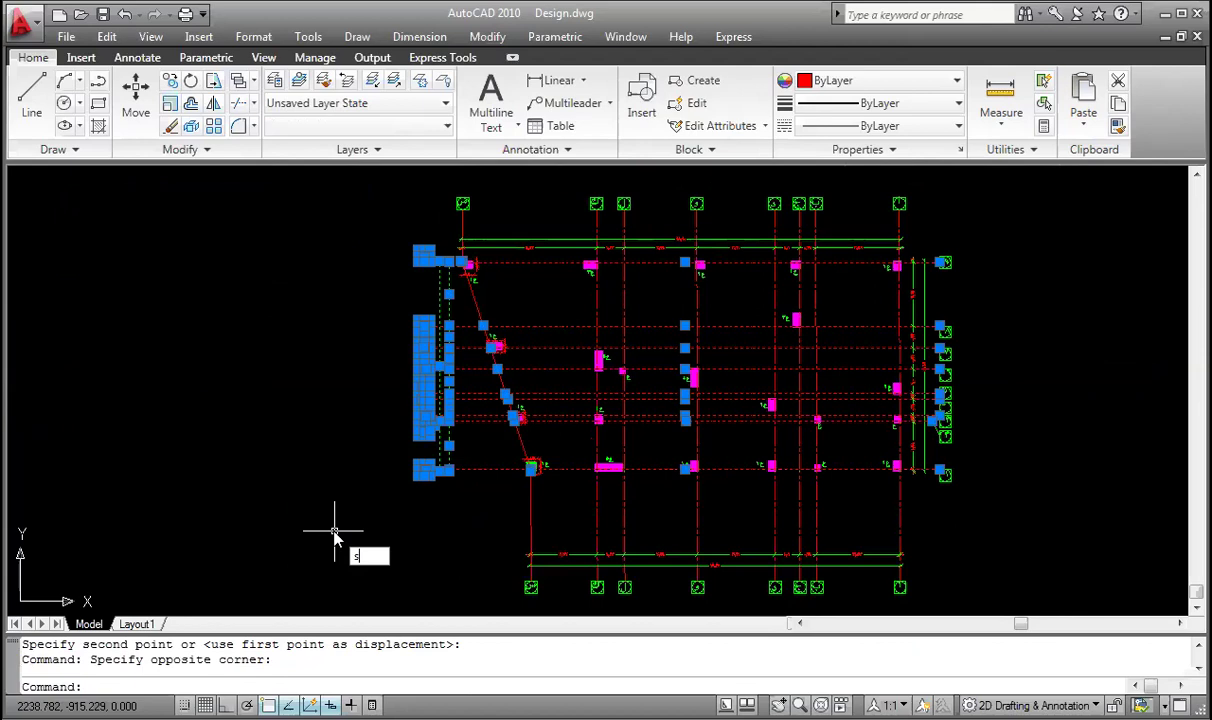
key("Return")
left_click(455, 525)
left_click(335, 525)
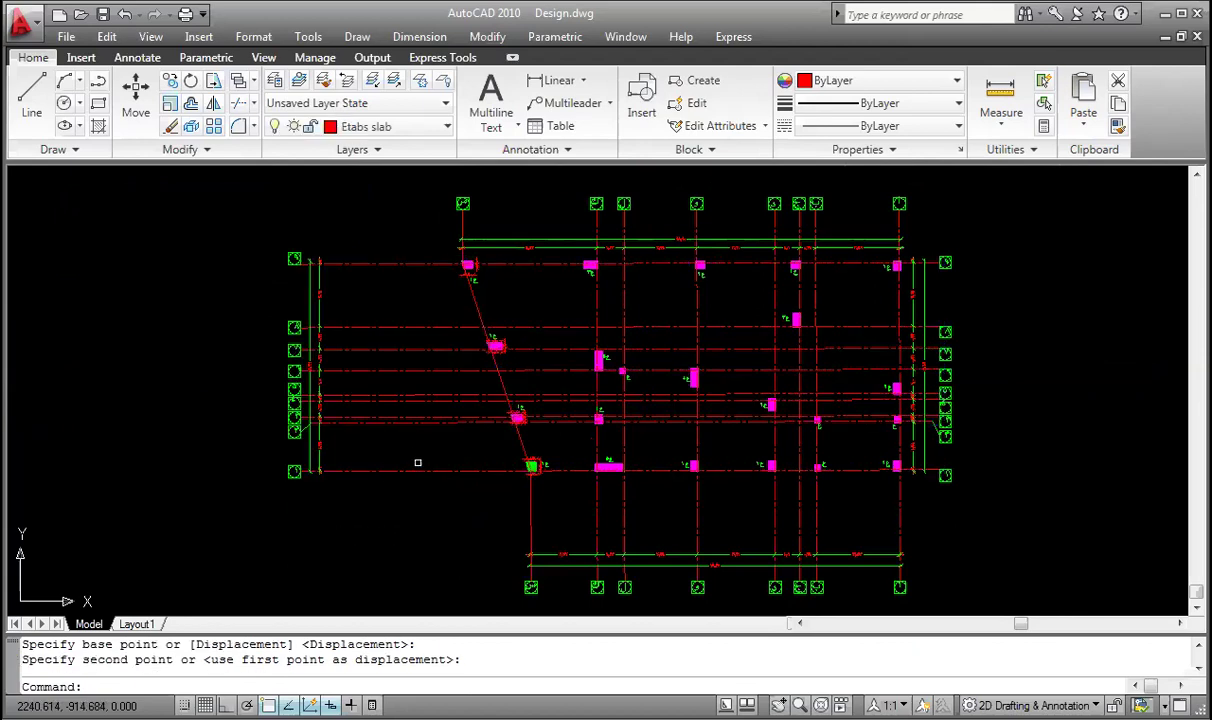
key("ctrl+z")
Stretch the left ends of the copied plan's horizontal axes, with bubbles and dimension lines, straight outward with Ortho on
scroll(460, 257, "up", 2)
left_click(452, 251)
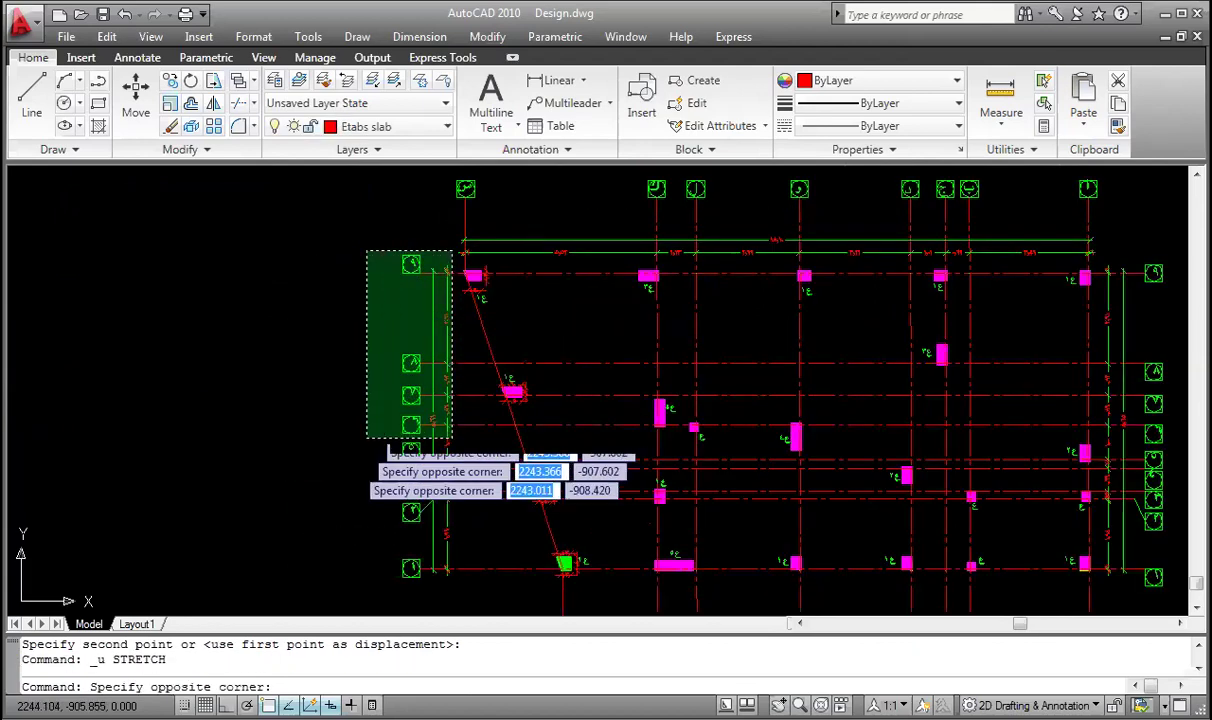
left_click(297, 596)
type("s")
key("Return")
left_click(304, 534)
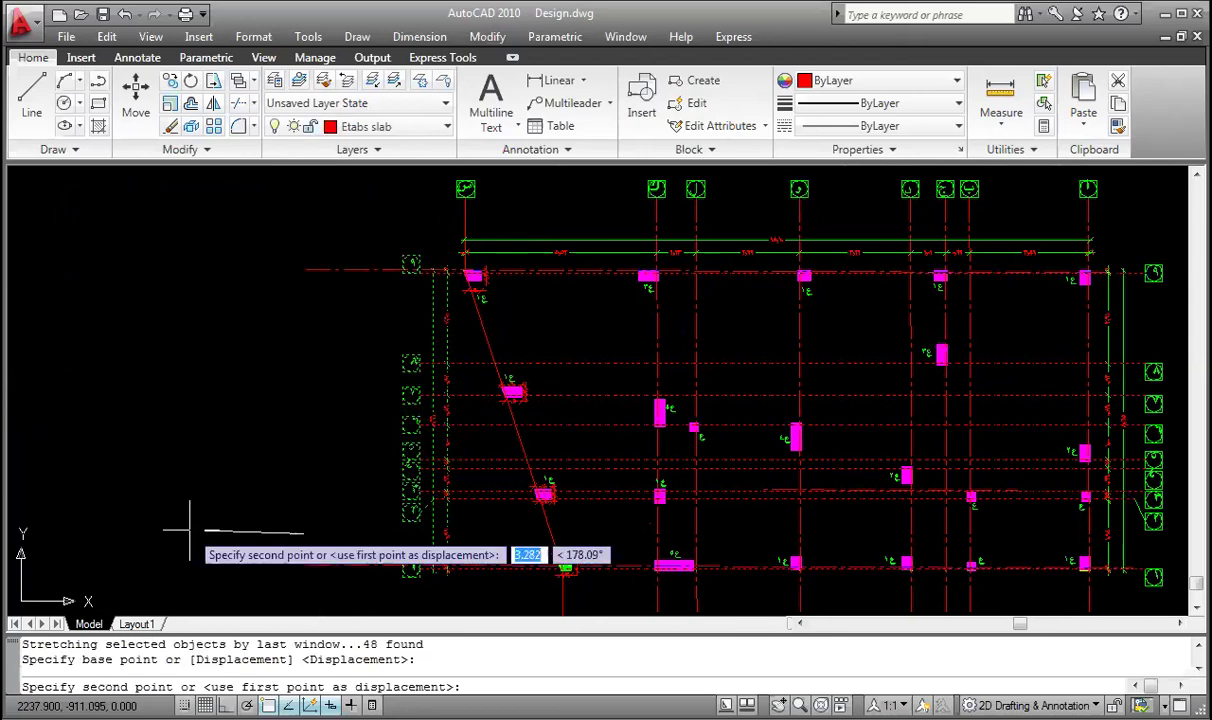
key("F8")
left_click(234, 475)
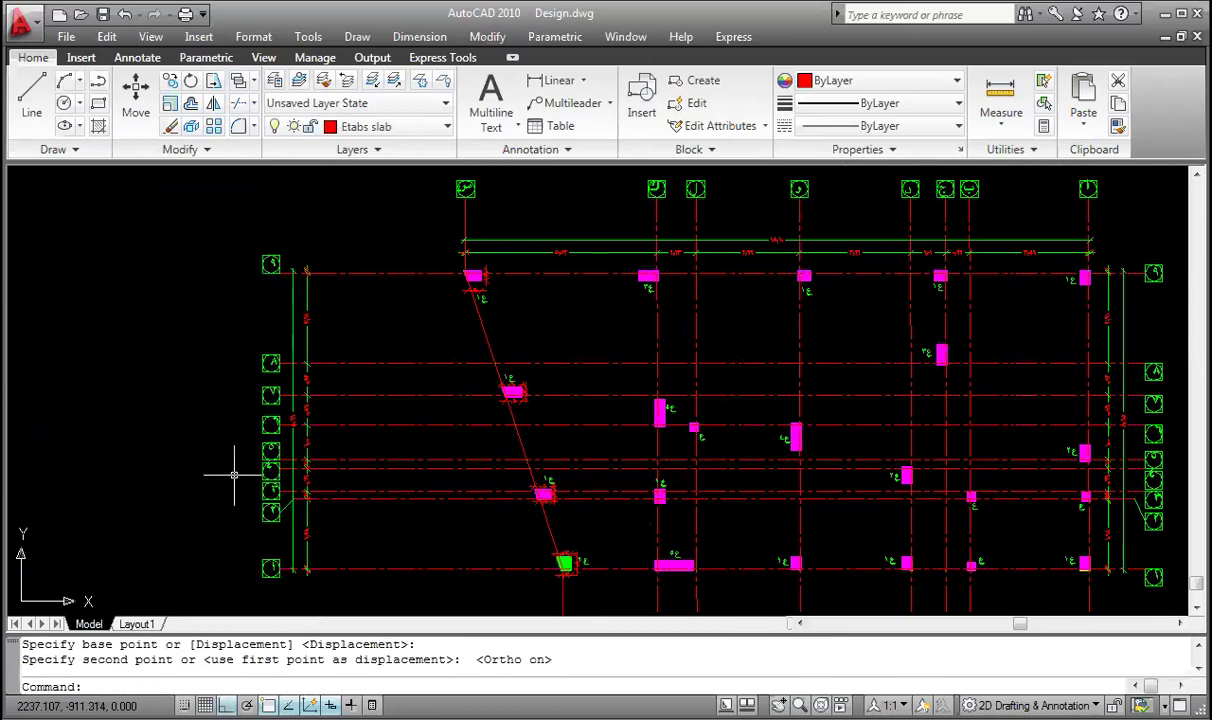
Open the drawing's layer list and browse to the Etab layers to choose the current layer
scroll(422, 430, "down", 2)
scroll(512, 540, "up", 7)
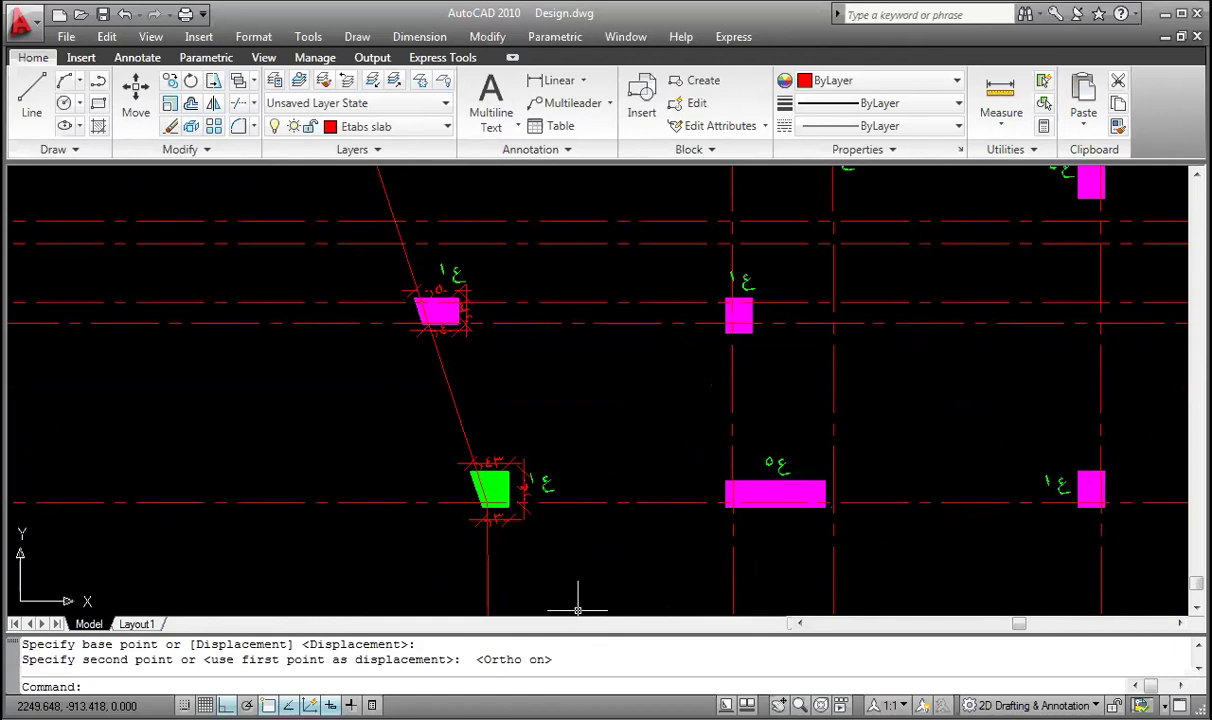
left_click(382, 127)
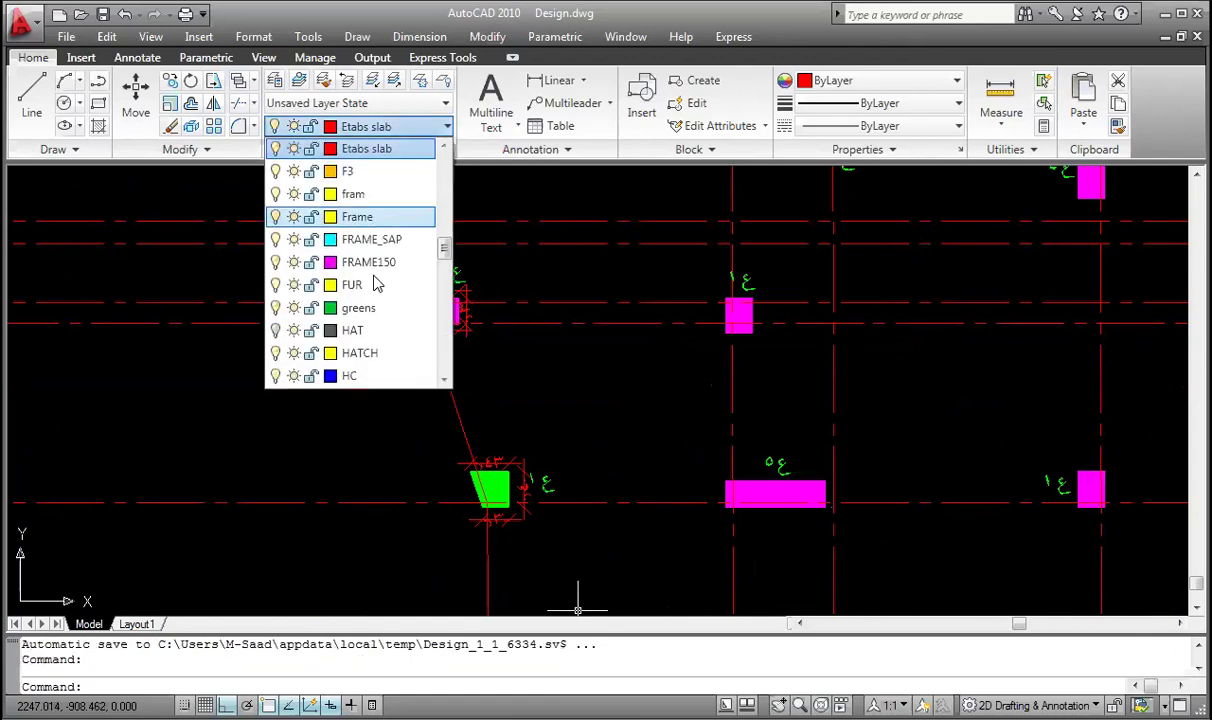
scroll(372, 262, "up", 3)
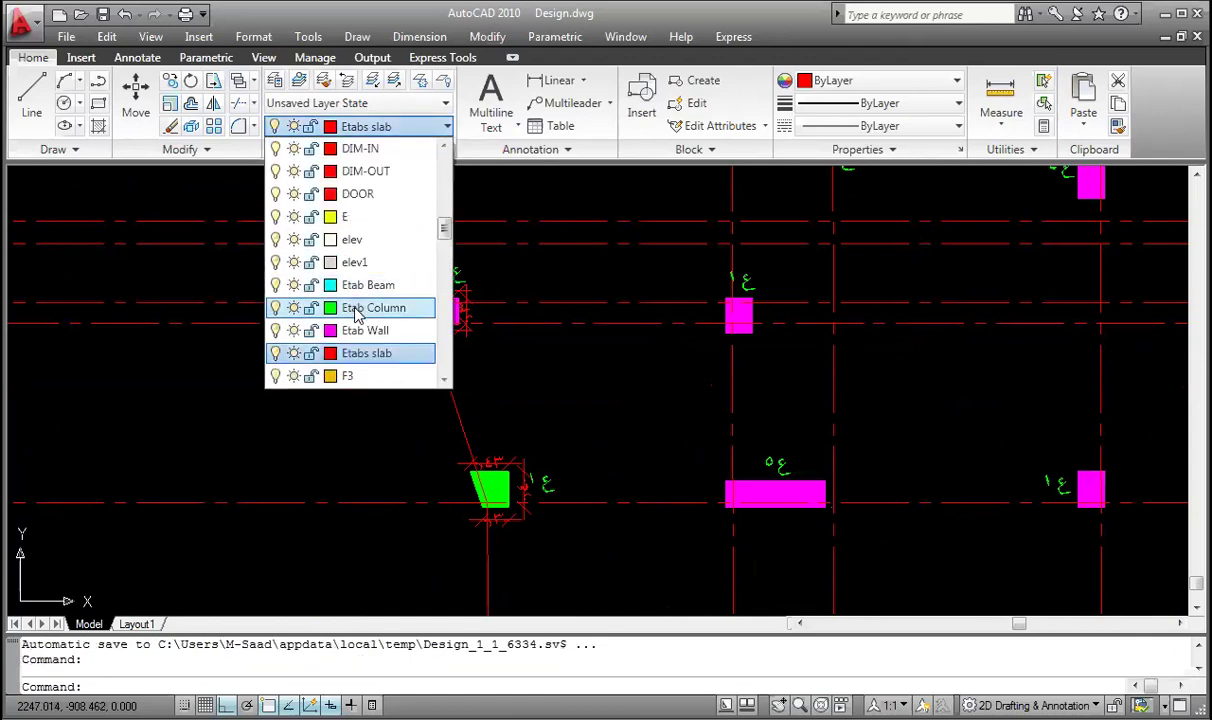